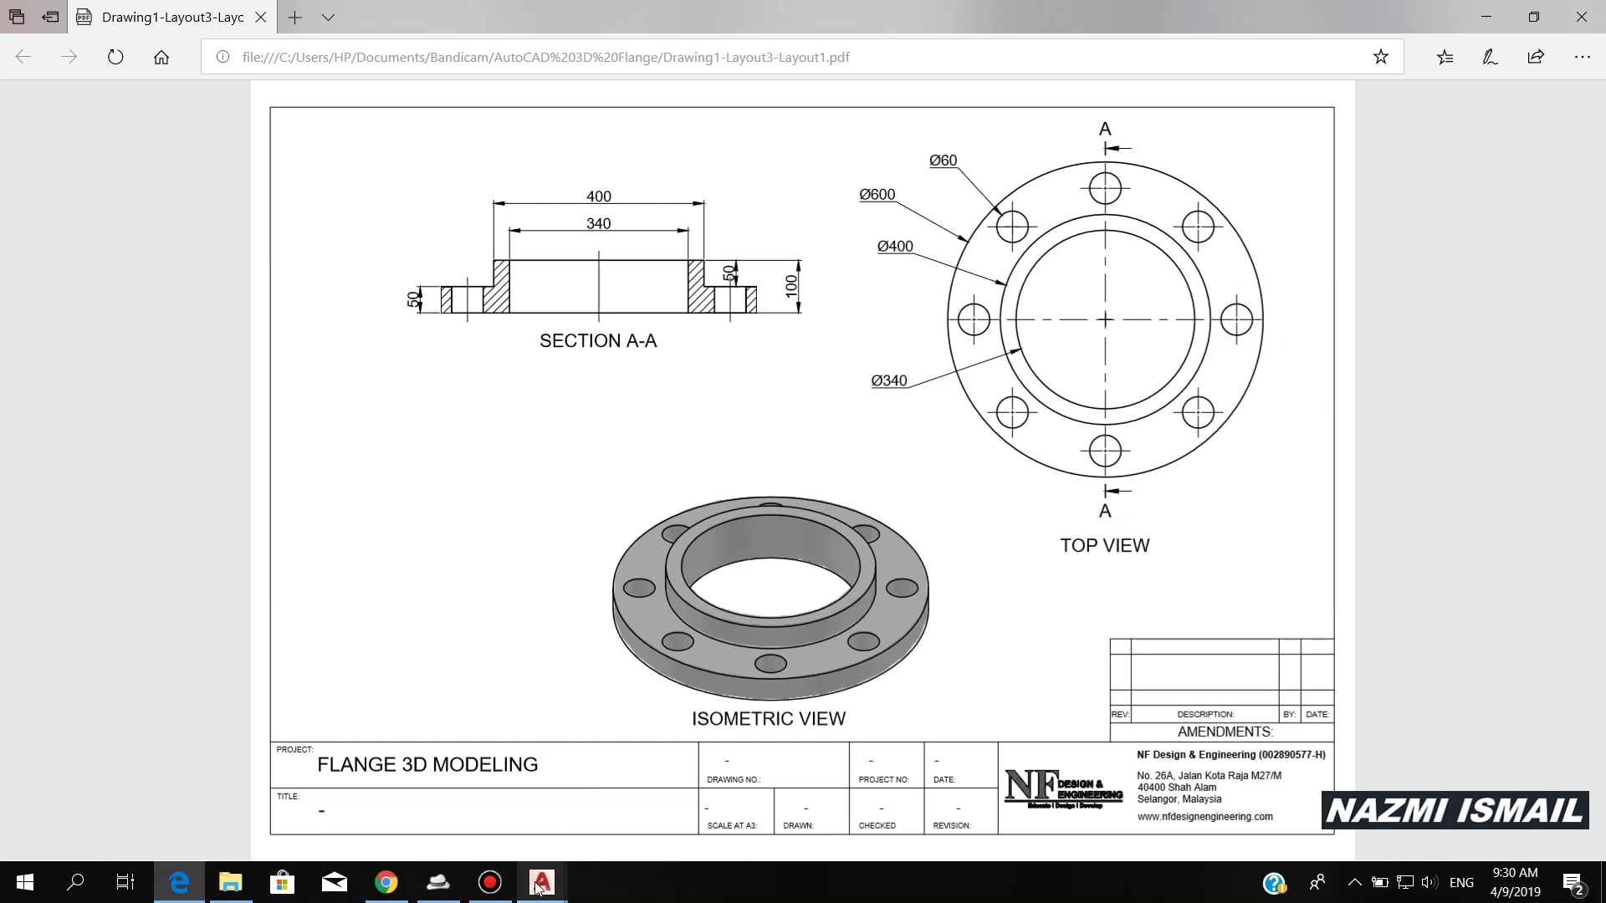
- Switch to AutoCAD's empty Drawing3 and bring up the basic drawing and modeling tools
{"action": "mouse_move", "coordinate": [542, 883]}
{"action": "left_click", "coordinate": [649, 782]}
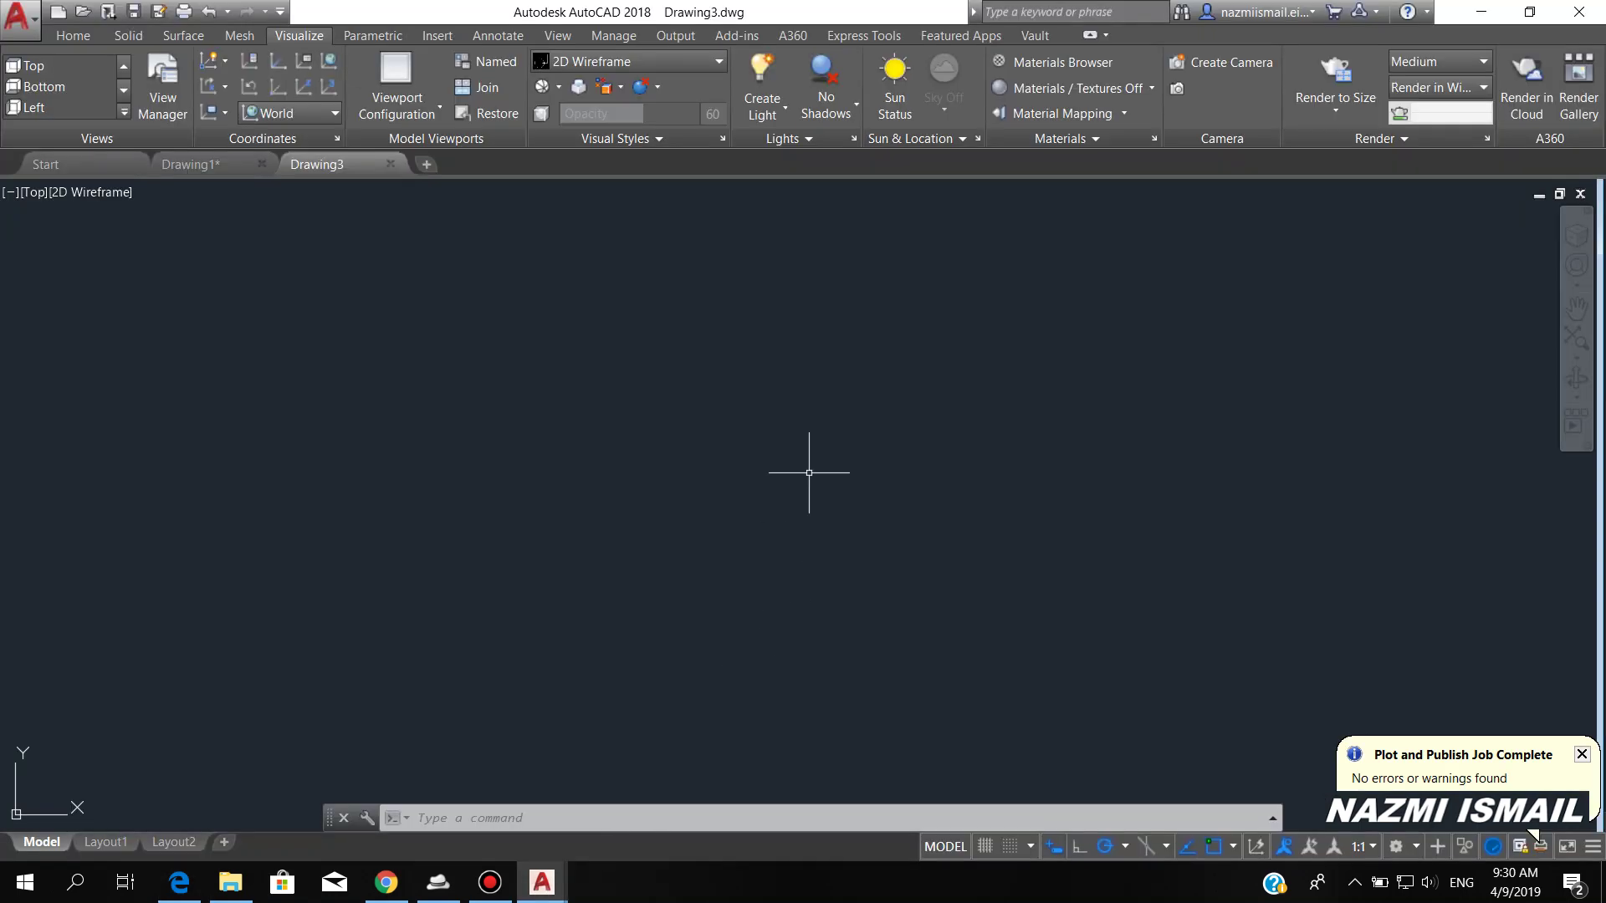
{"action": "left_click", "coordinate": [83, 39]}
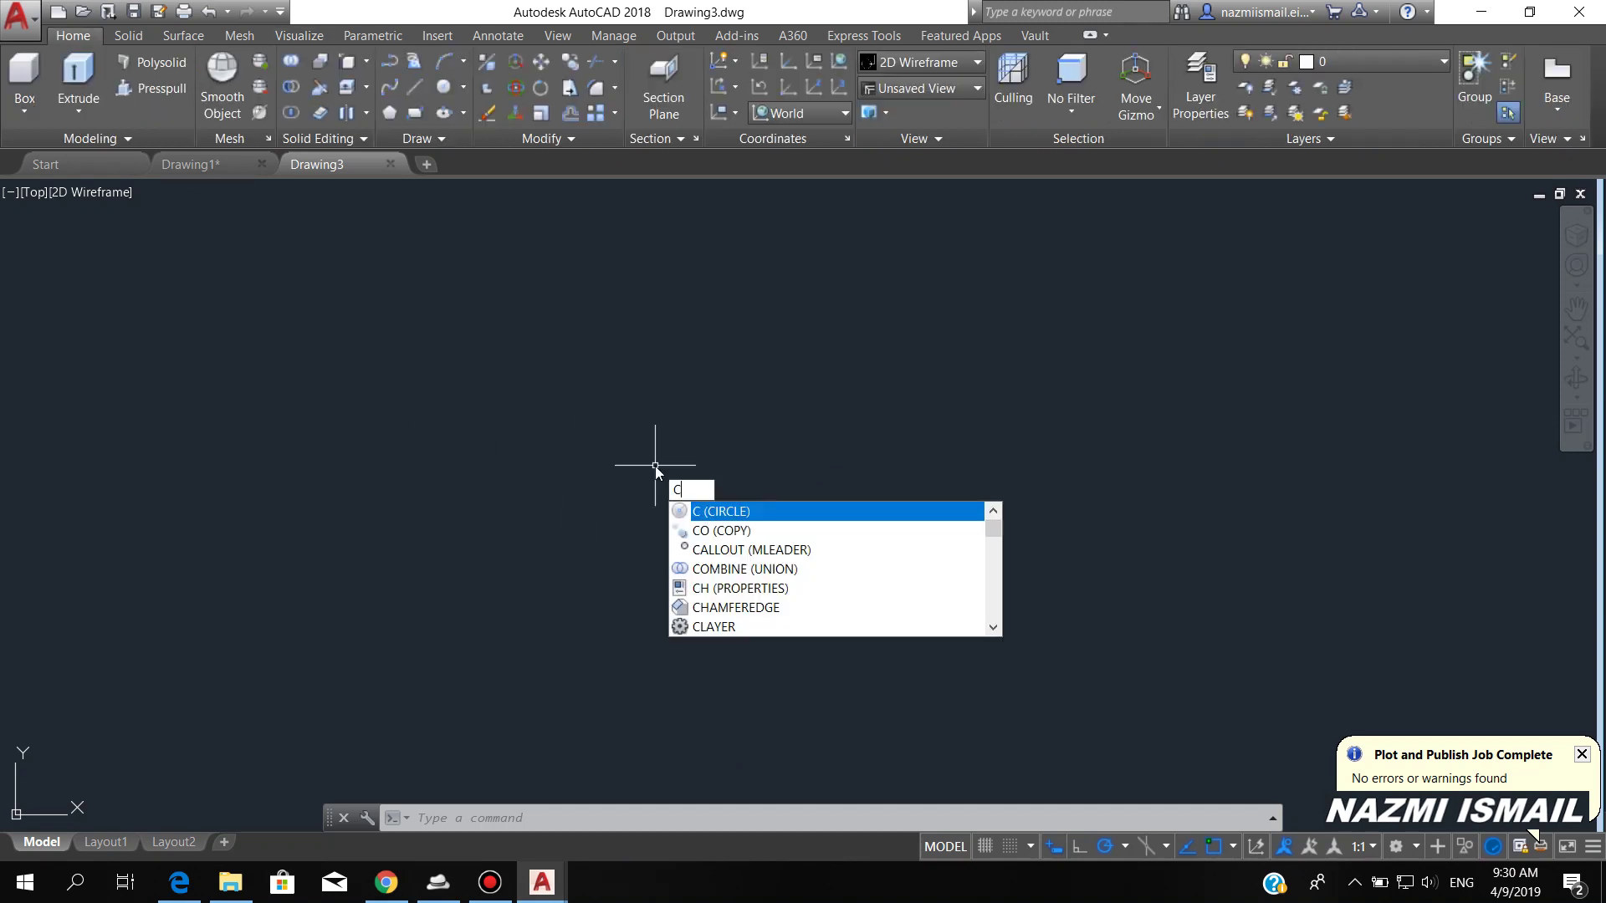
- Draw a circle with a radius of 300 near the middle of the empty drawing
{"action": "key", "text": "Return"}
{"action": "left_click", "coordinate": [700, 482]}
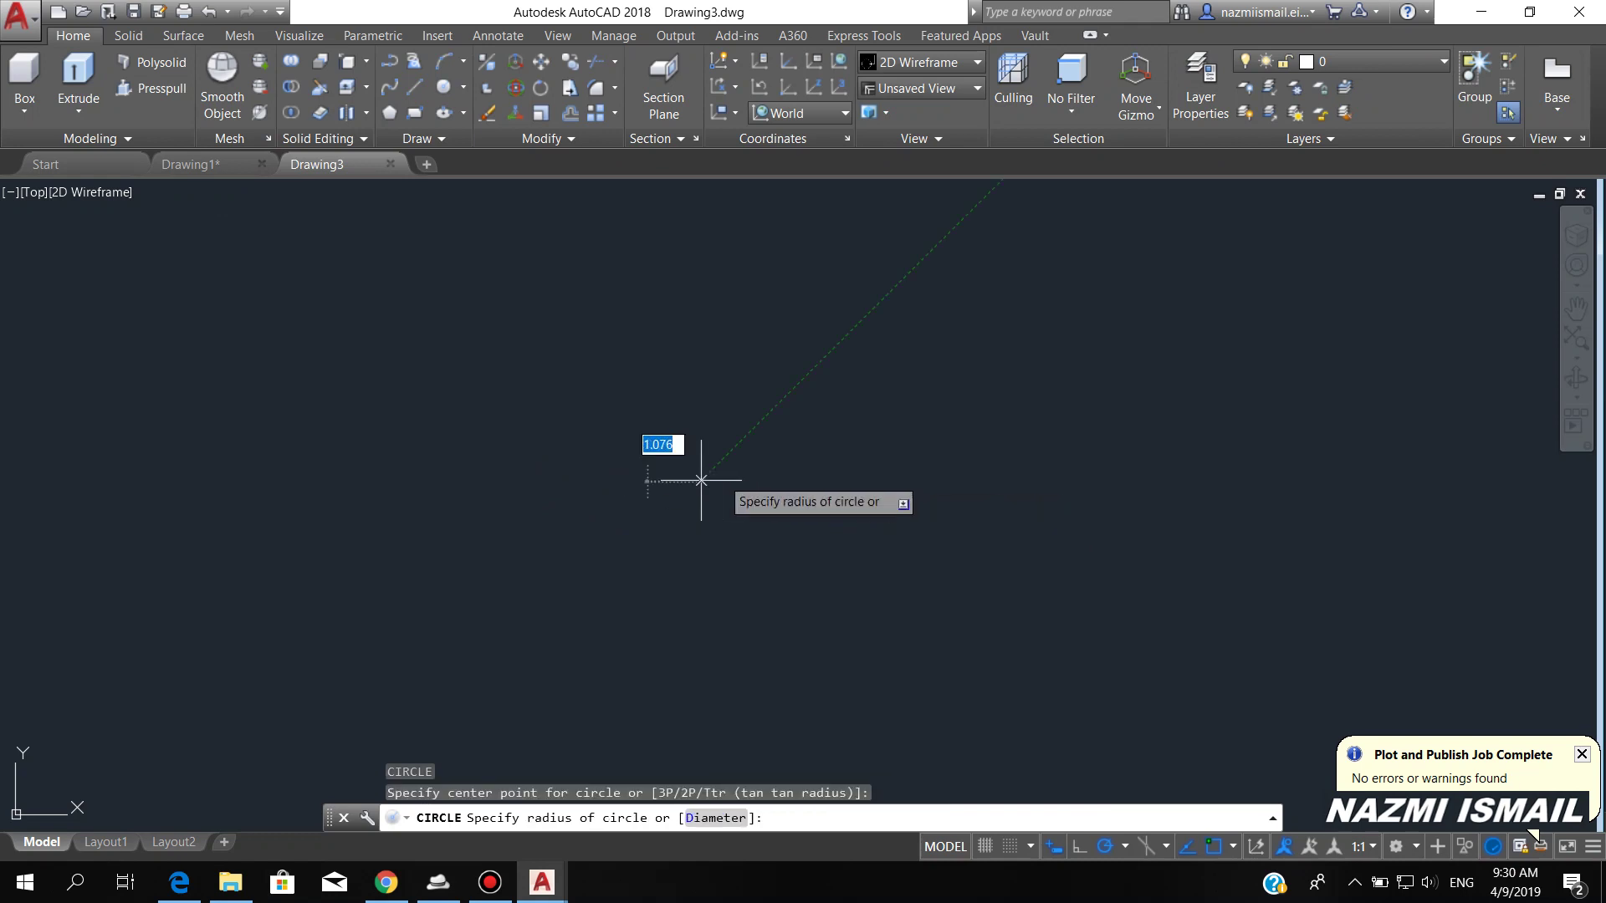
{"action": "type", "text": "300"}
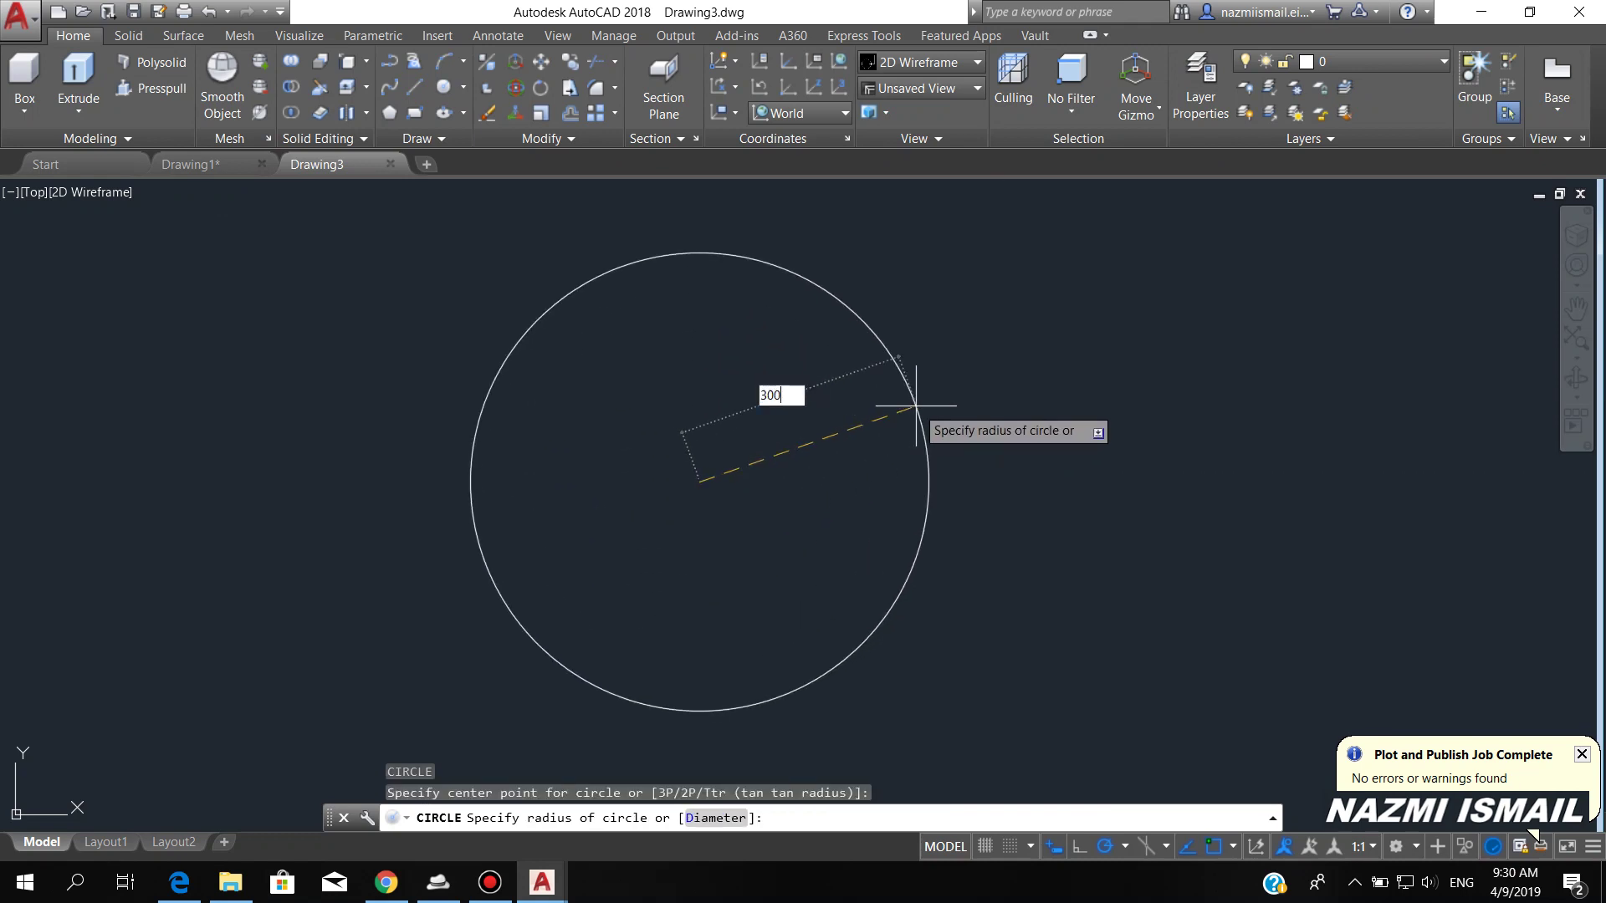
{"action": "key", "text": "Return"}
{"action": "scroll", "coordinate": [918, 402], "scroll_direction": "up", "scroll_amount": 4}
{"action": "scroll", "coordinate": [907, 426], "scroll_direction": "down", "scroll_amount": 4}
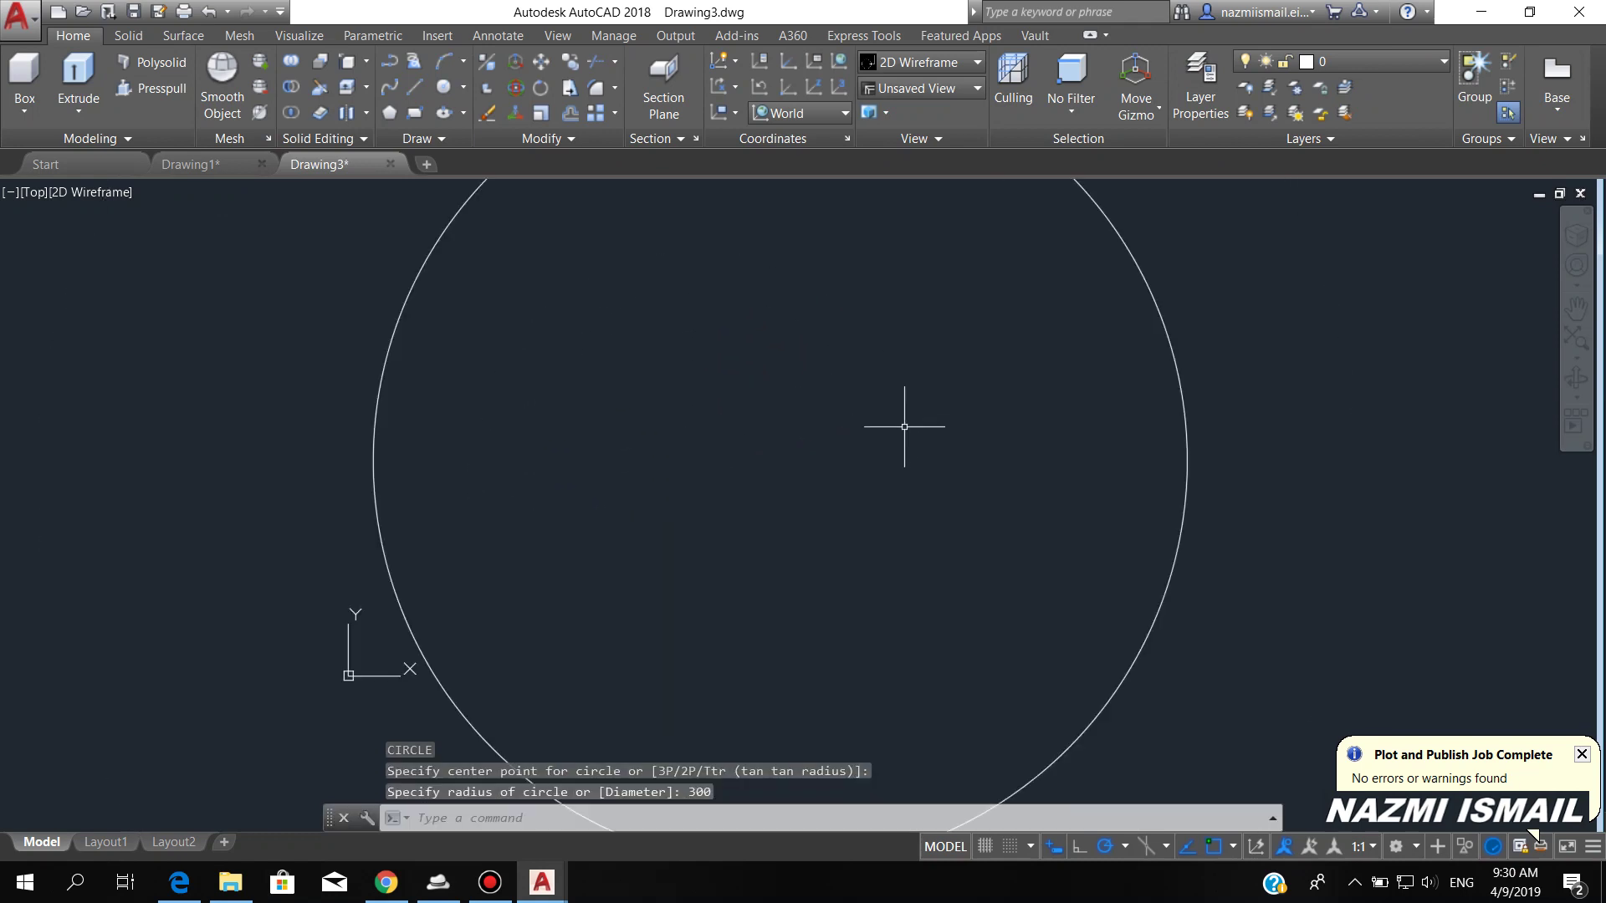
- Draw a concentric circle with a radius of 200 from the center of the large circle
{"action": "key", "text": "Return"}
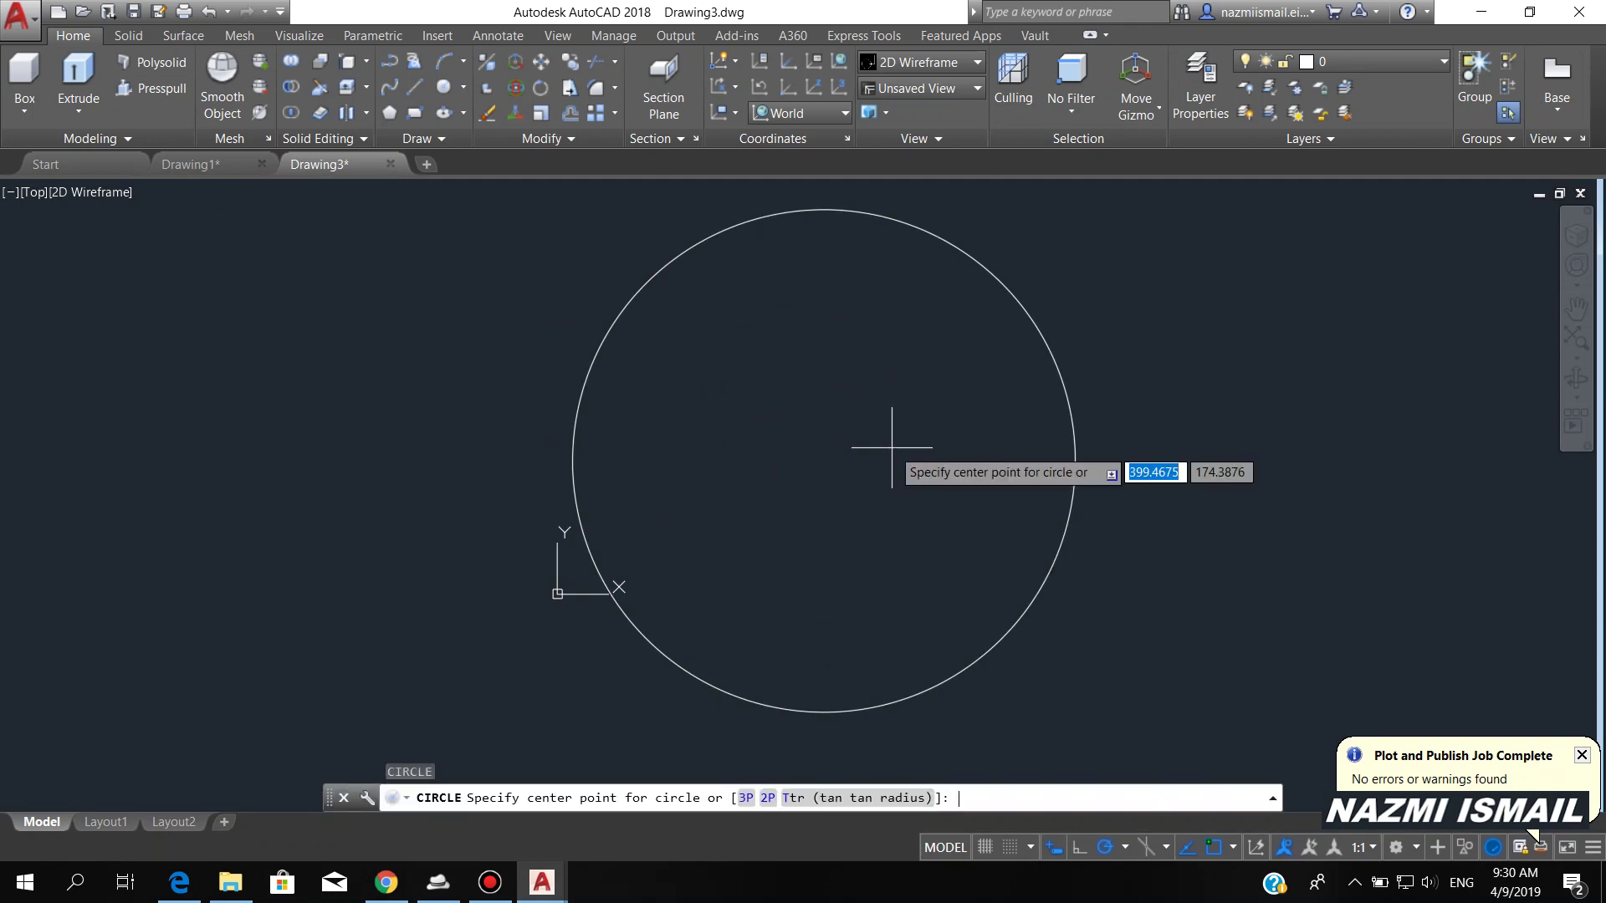
{"action": "left_click", "coordinate": [824, 460]}
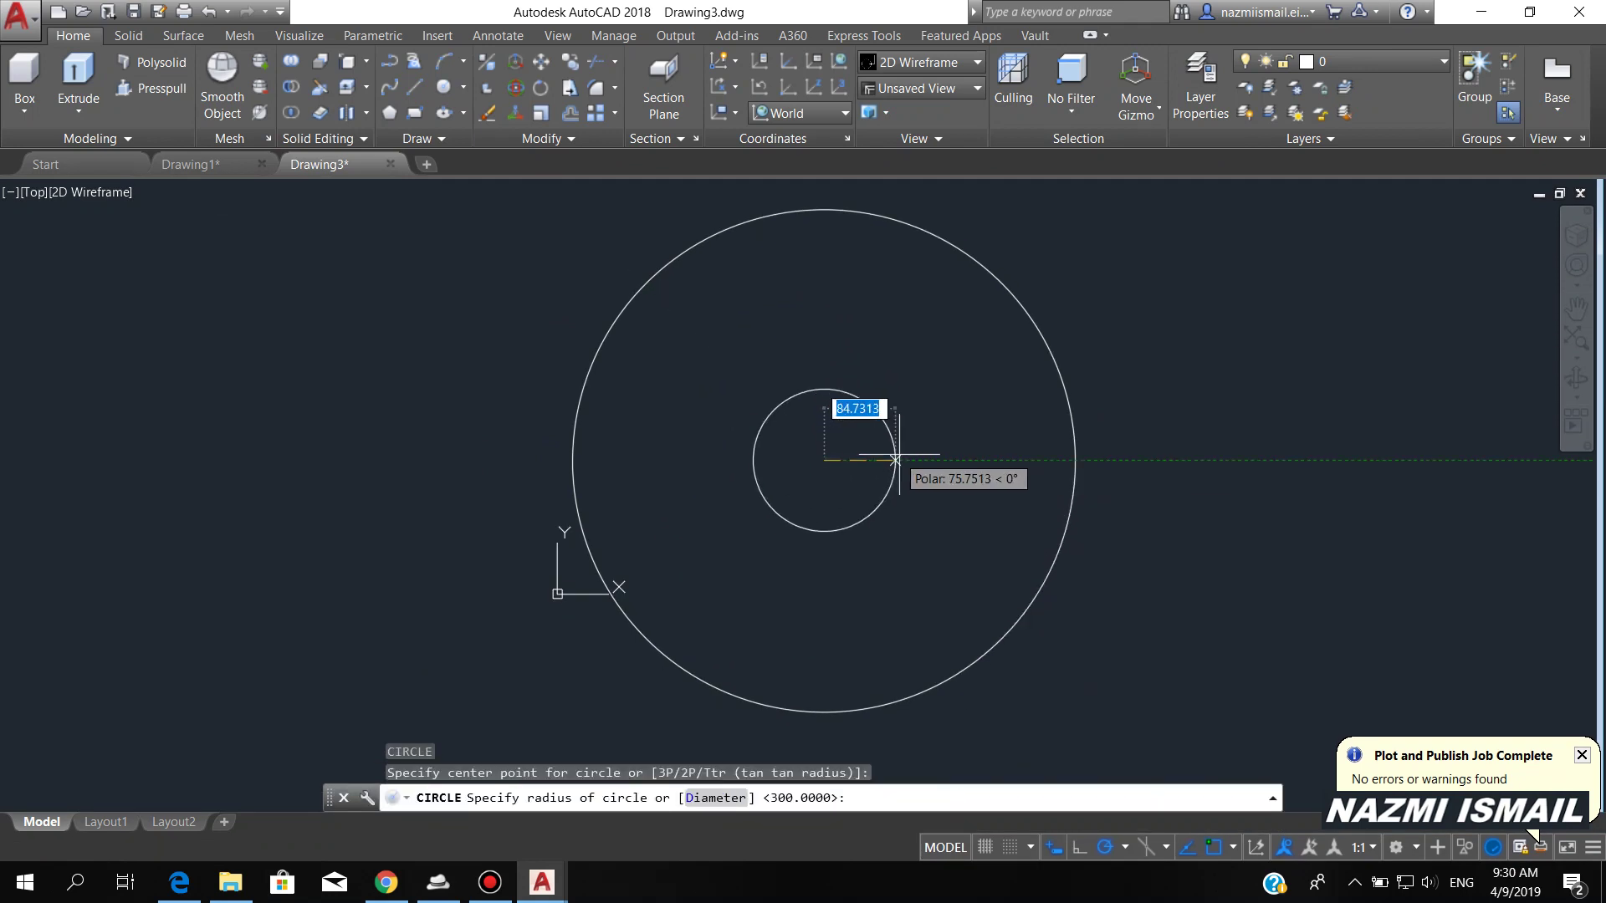
{"action": "type", "text": "200"}
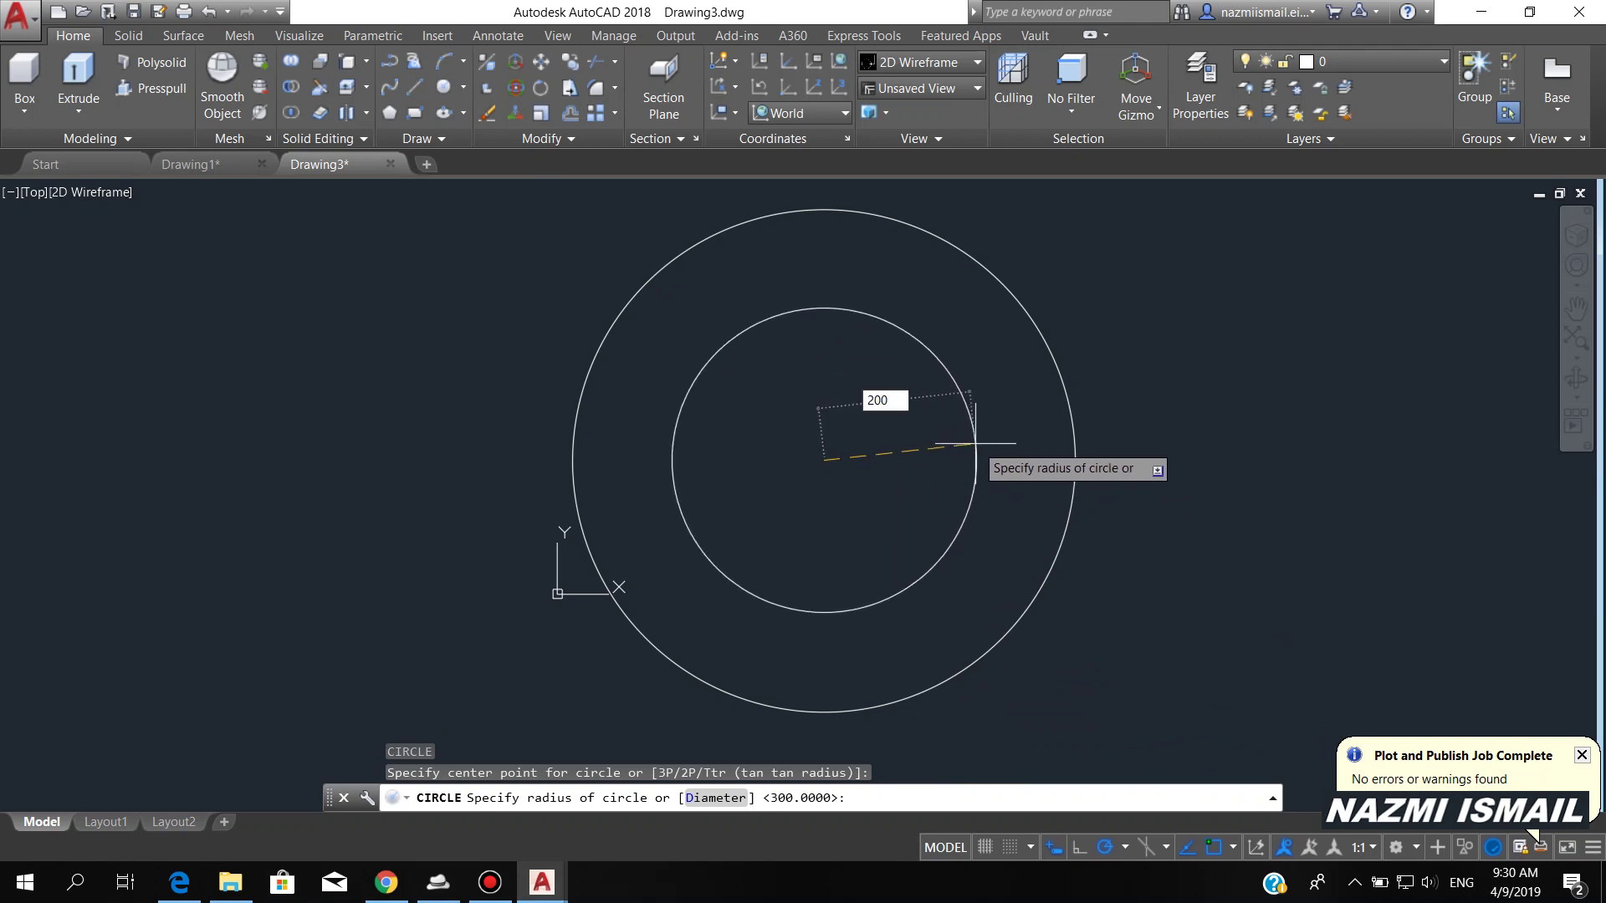
{"action": "key", "text": "Return"}
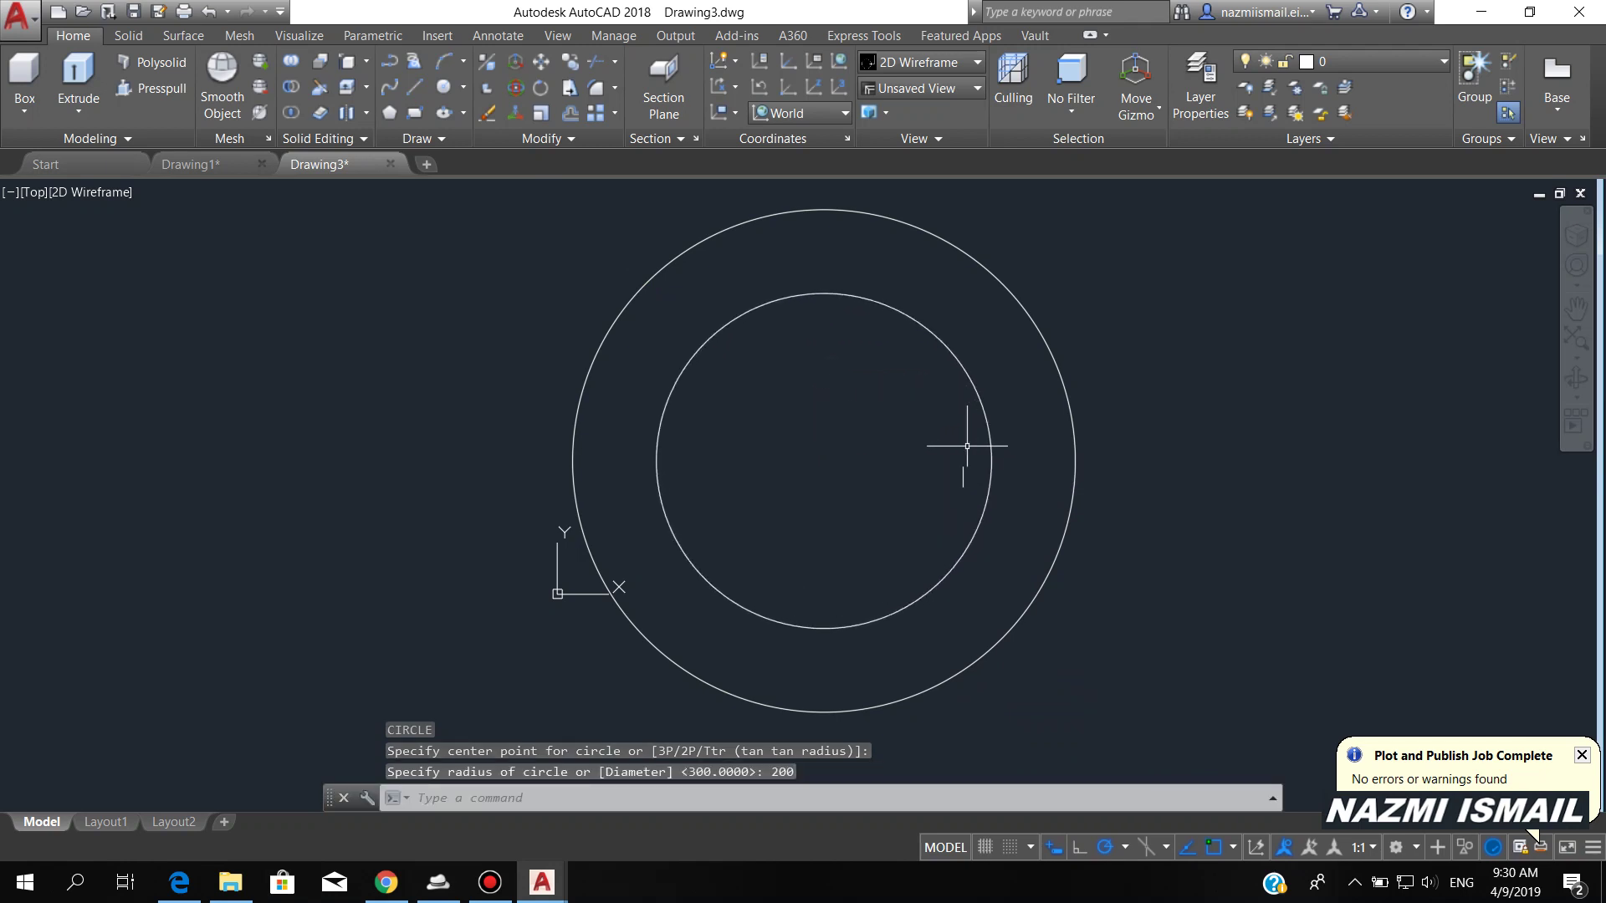
- Draw a circle of radius 30 centered midway between the top quadrants of the inner and outer circles, using Mid Between 2 Points
{"action": "middle_click_drag", "start_coordinate": [877, 470], "coordinate": [865, 498]}
{"action": "type", "text": "c"}
{"action": "key", "text": "Return"}
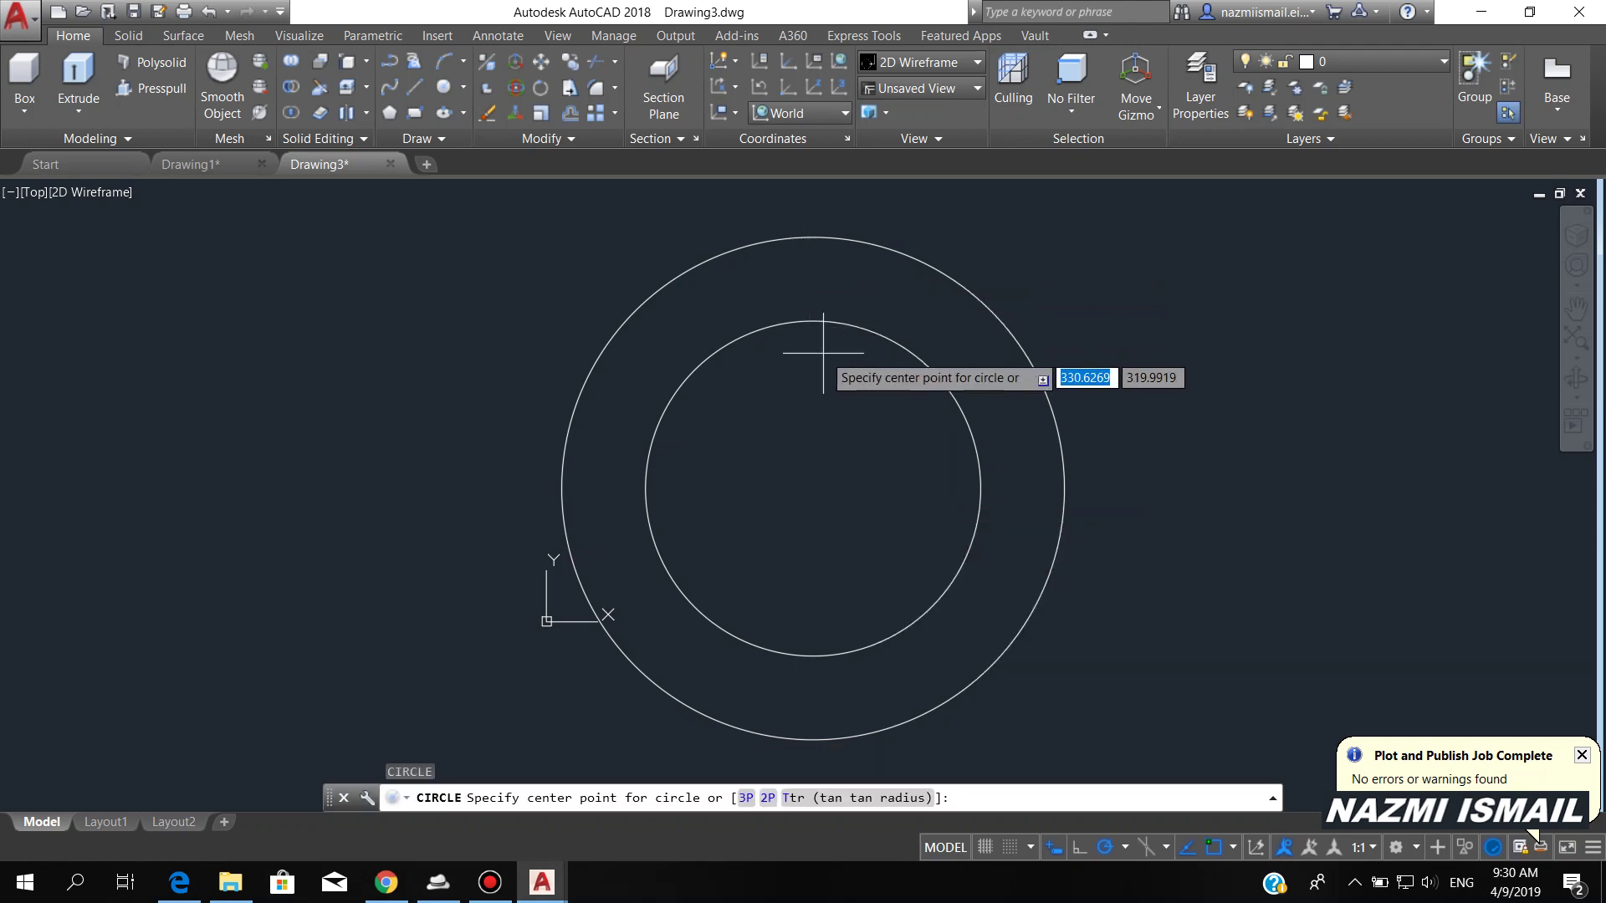
{"action": "right_click", "coordinate": [828, 458], "text": "shift"}
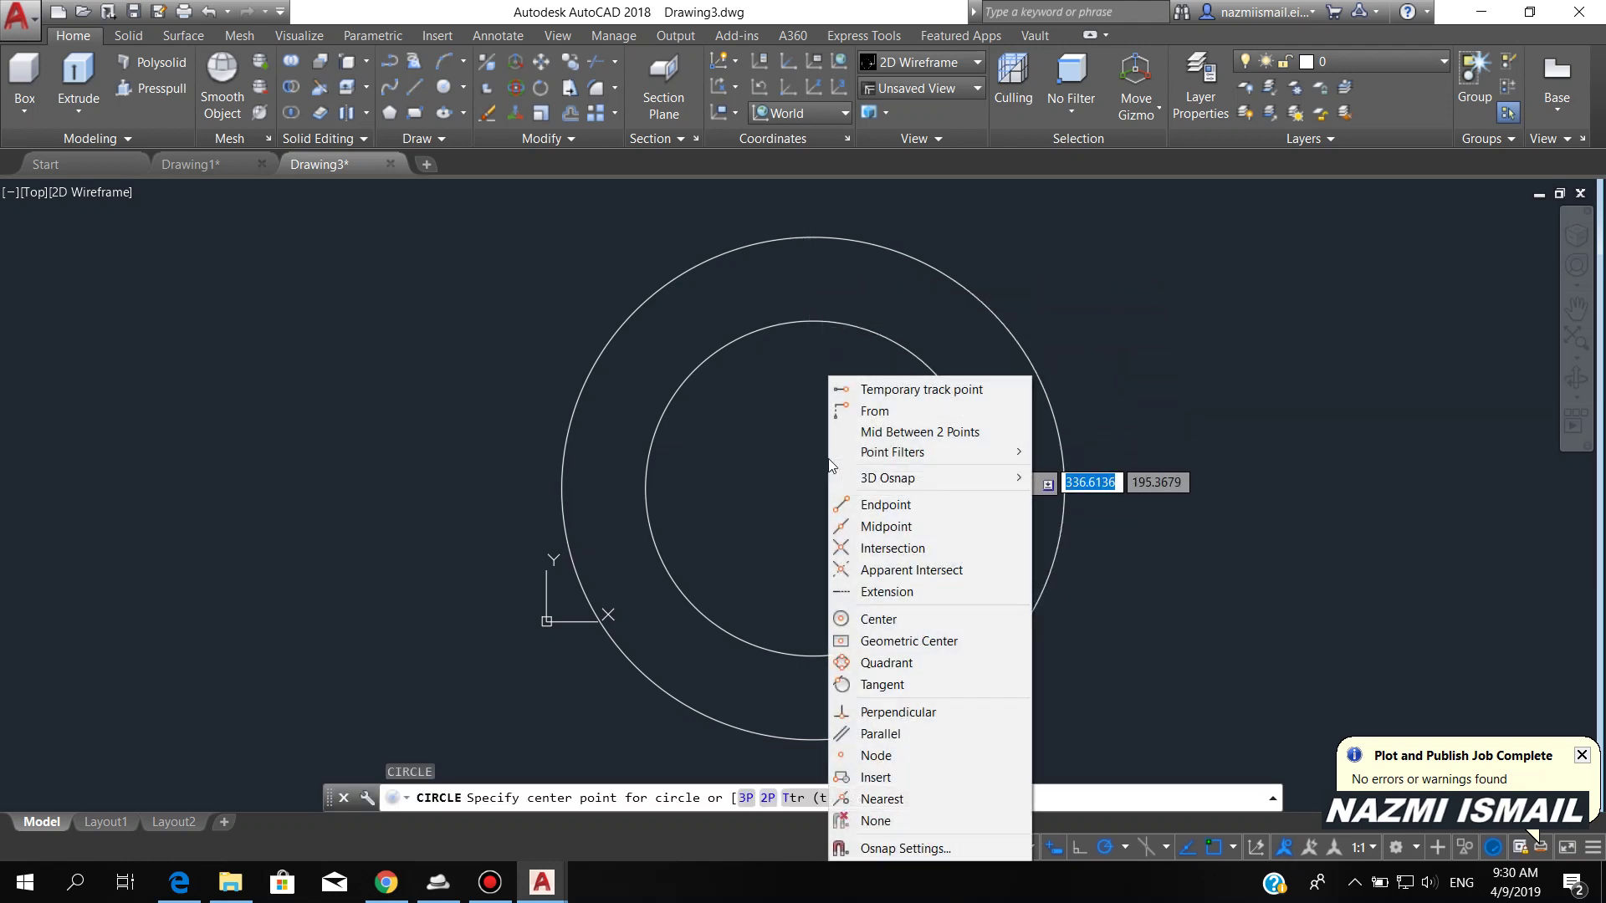
{"action": "left_click", "coordinate": [910, 433]}
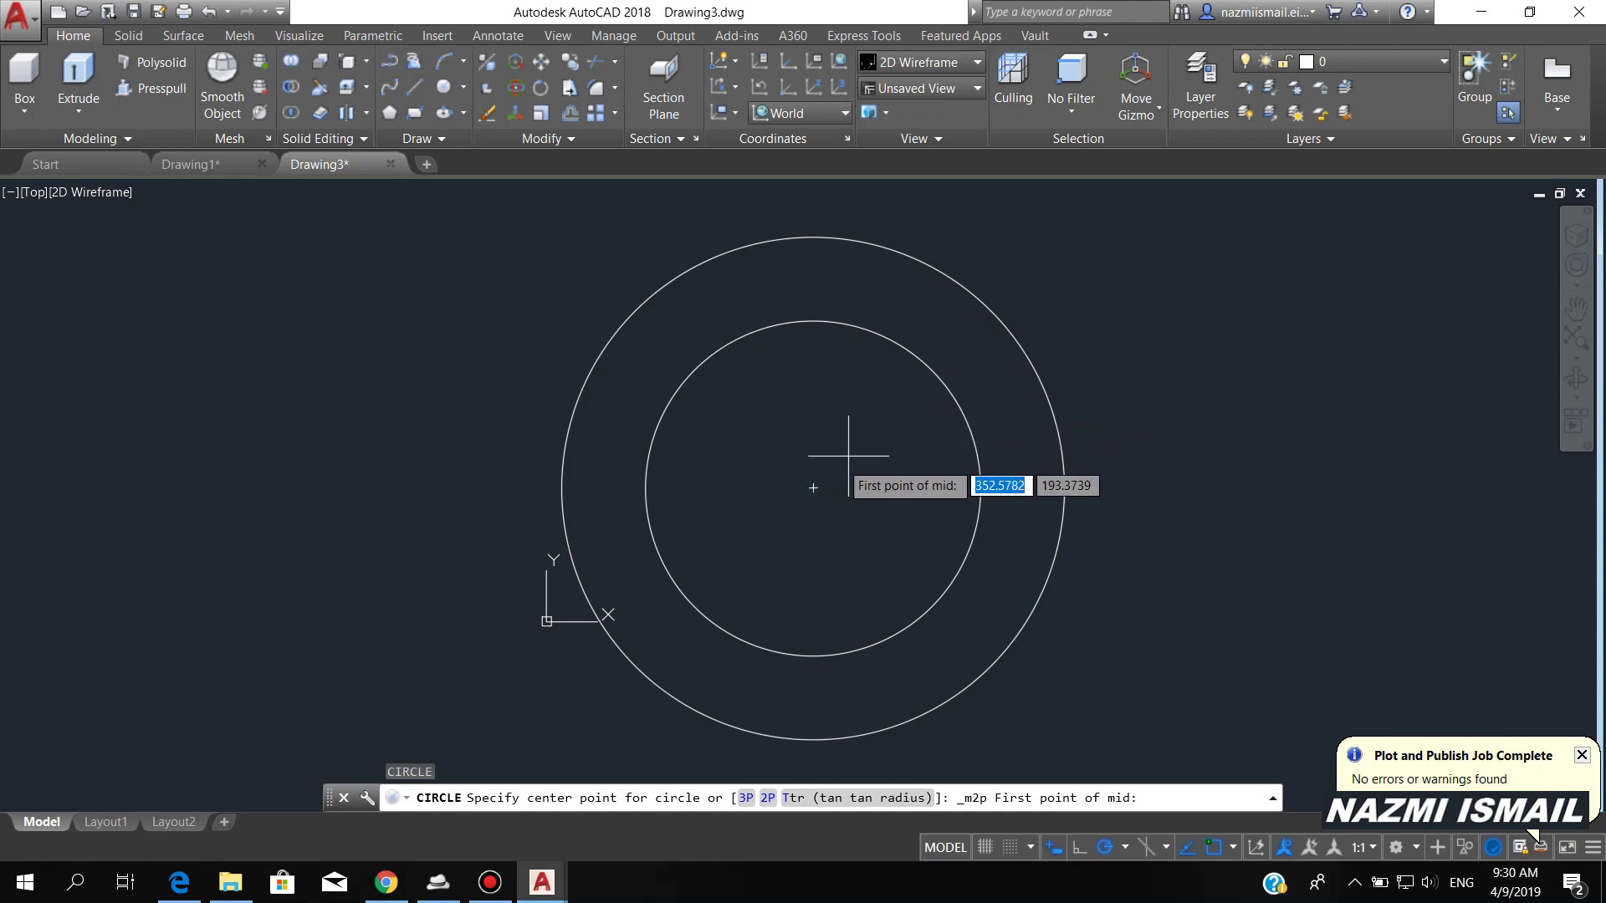
{"action": "left_click", "coordinate": [814, 323]}
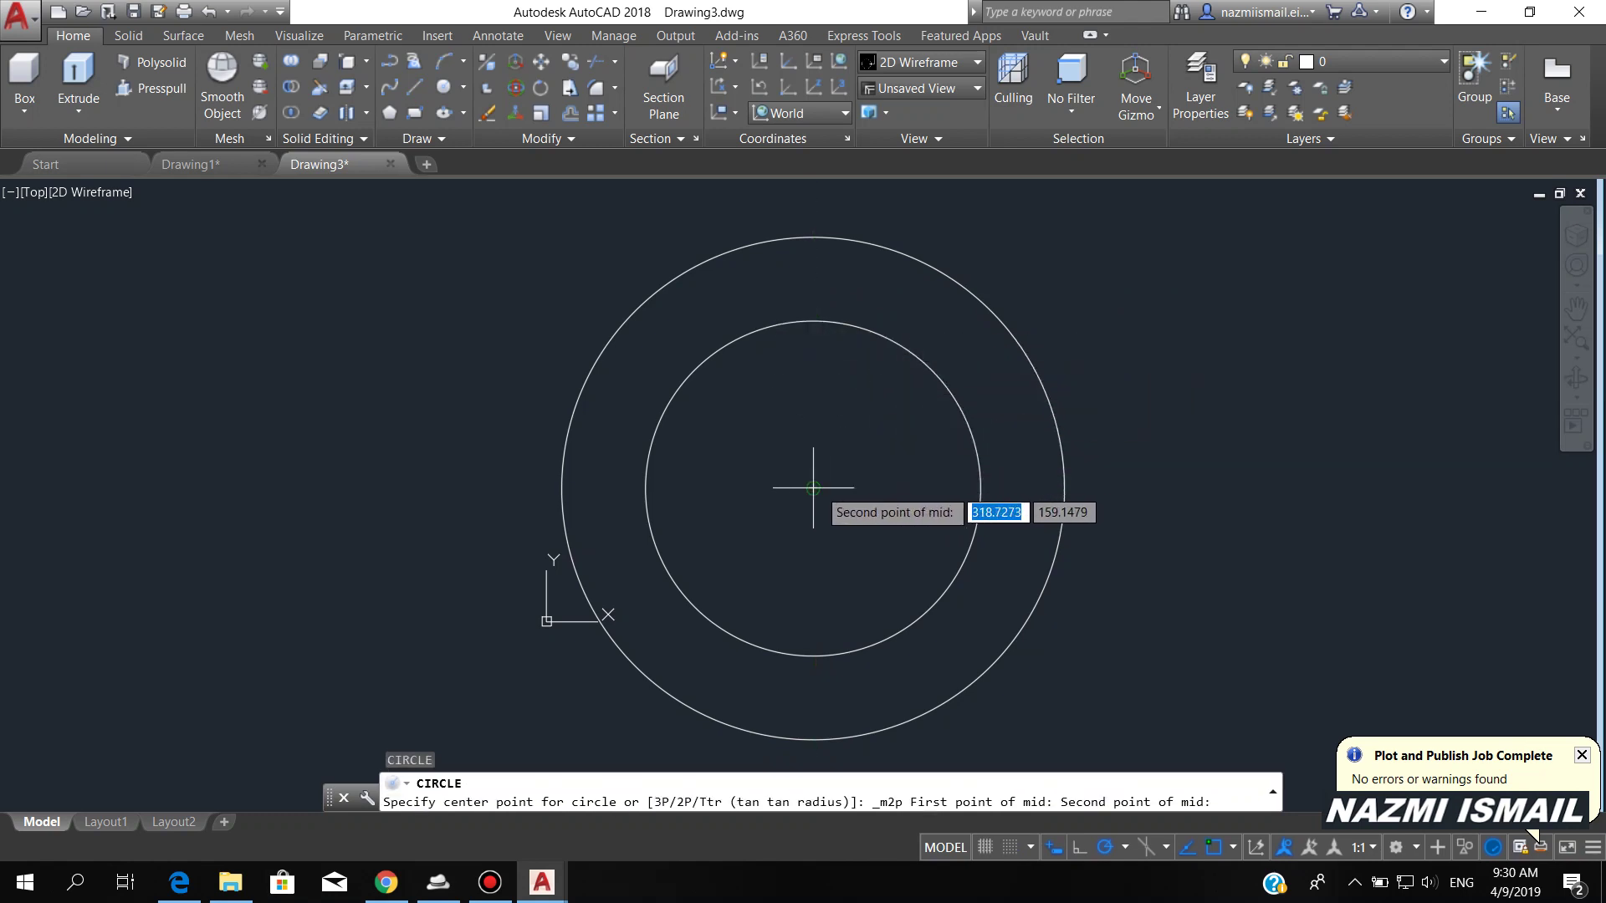
{"action": "left_click", "coordinate": [813, 237]}
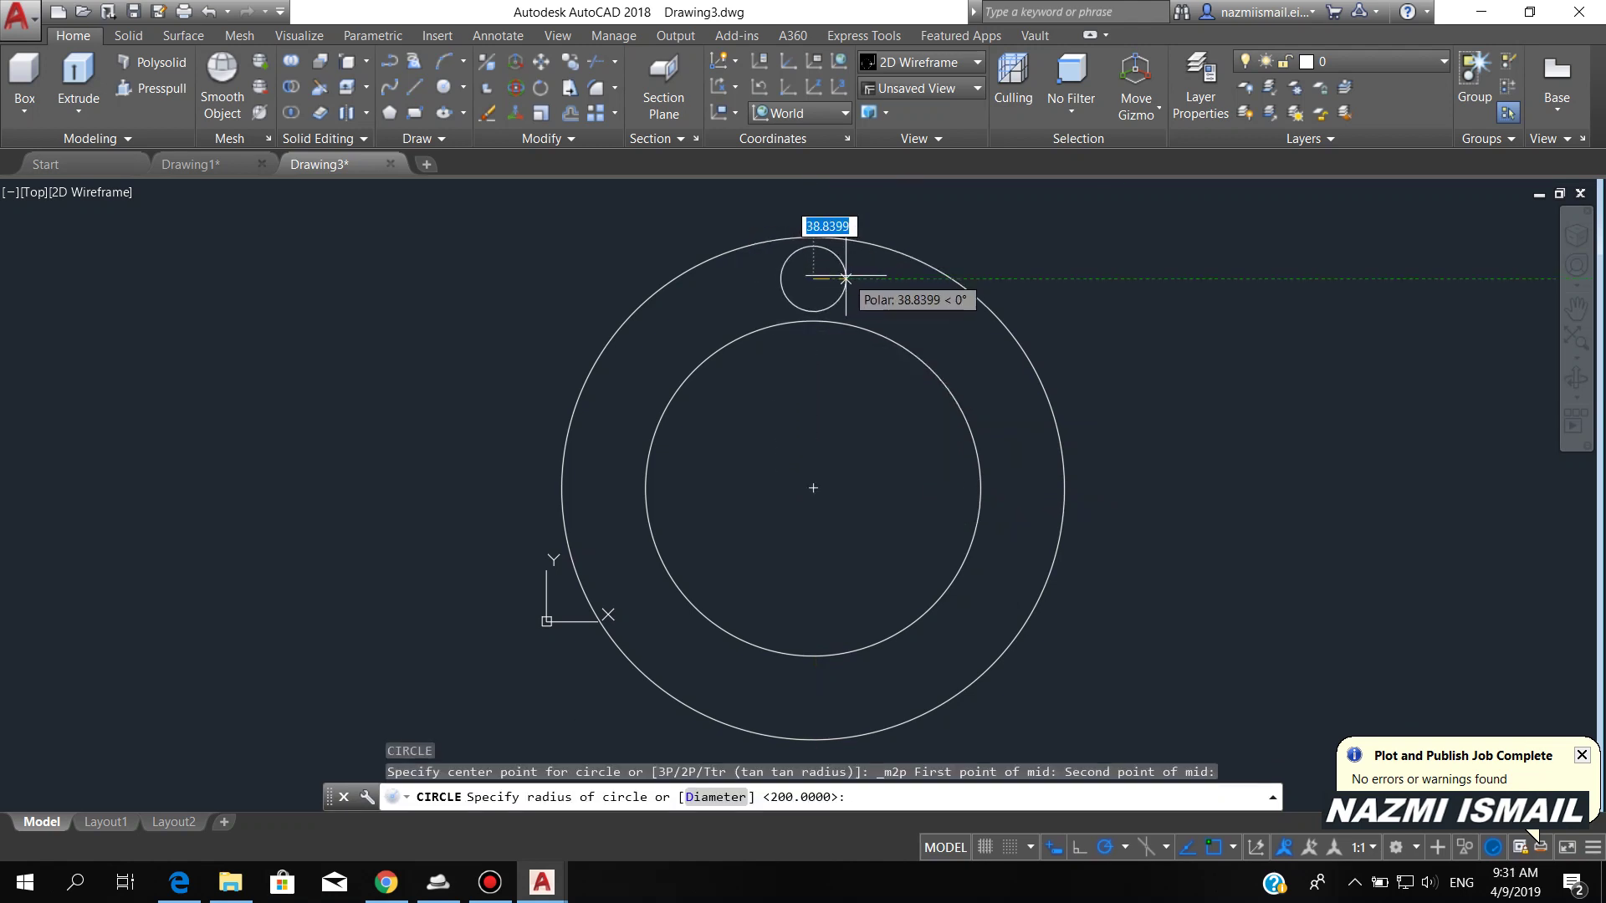
{"action": "type", "text": "30"}
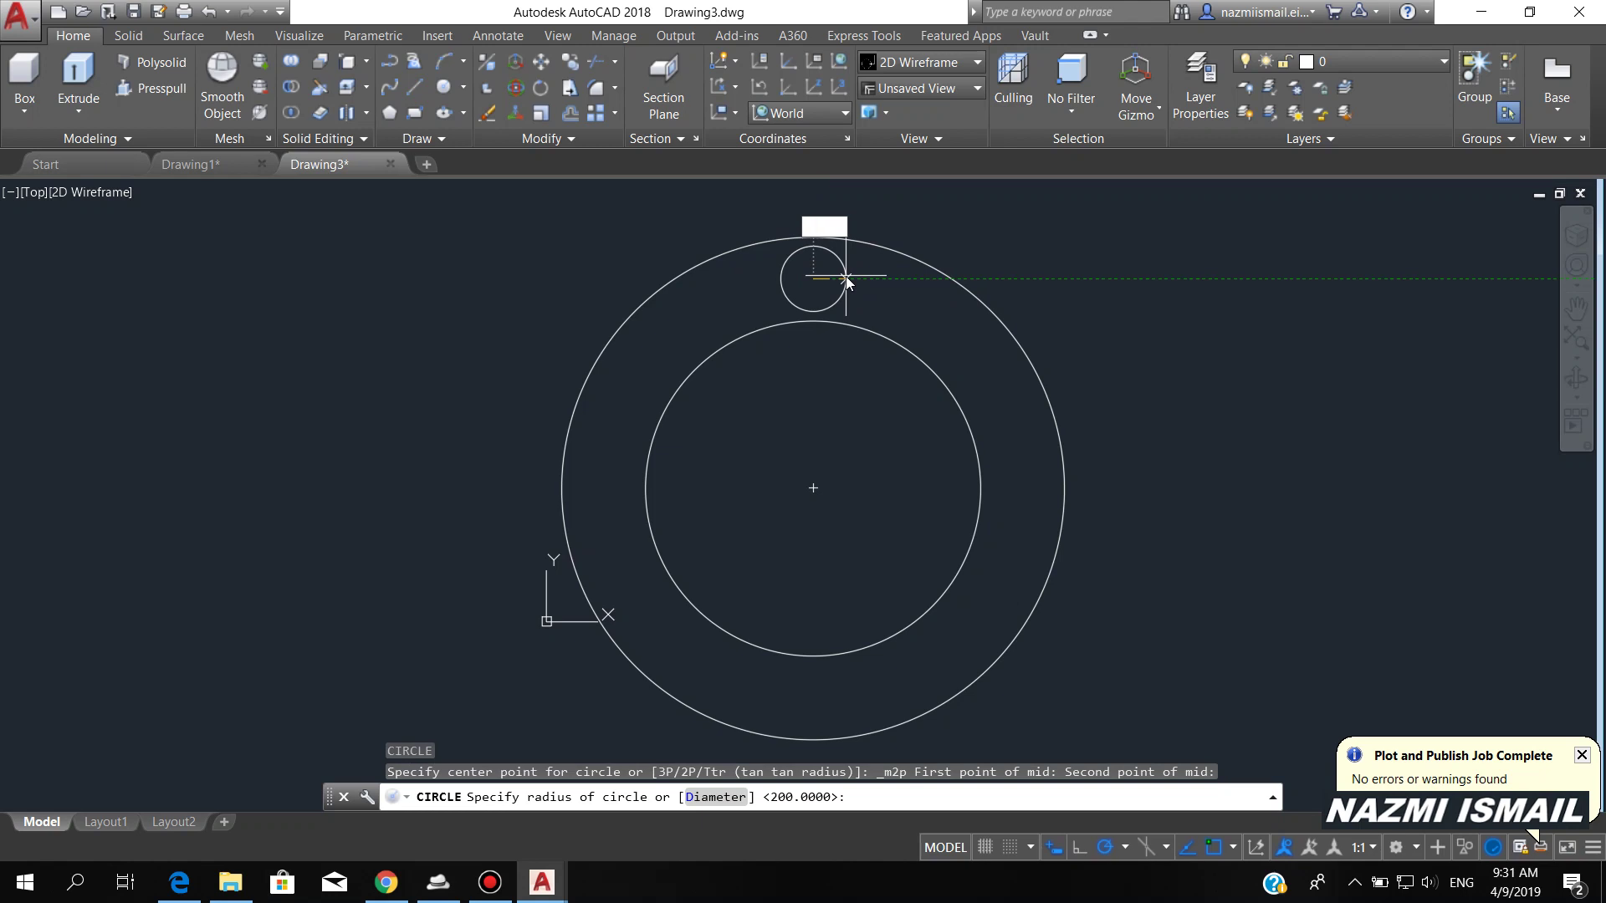
{"action": "key", "text": "Return"}
- Create a polar array of the small circle around the concentric circles' center with 8 items
{"action": "type", "text": "AR"}
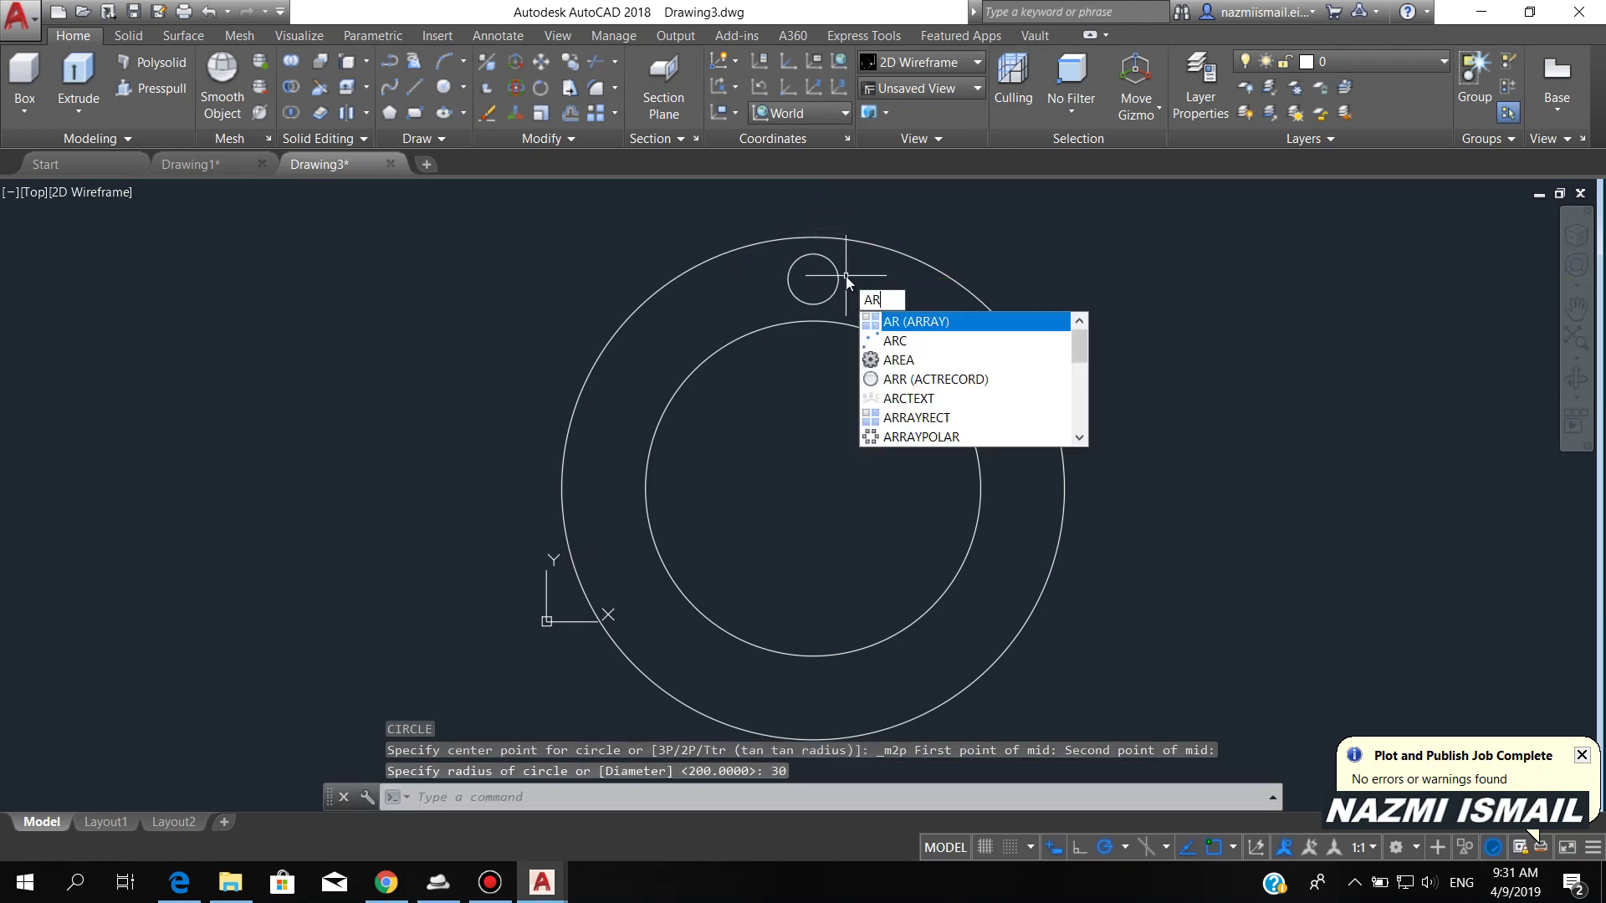
{"action": "key", "text": "Return"}
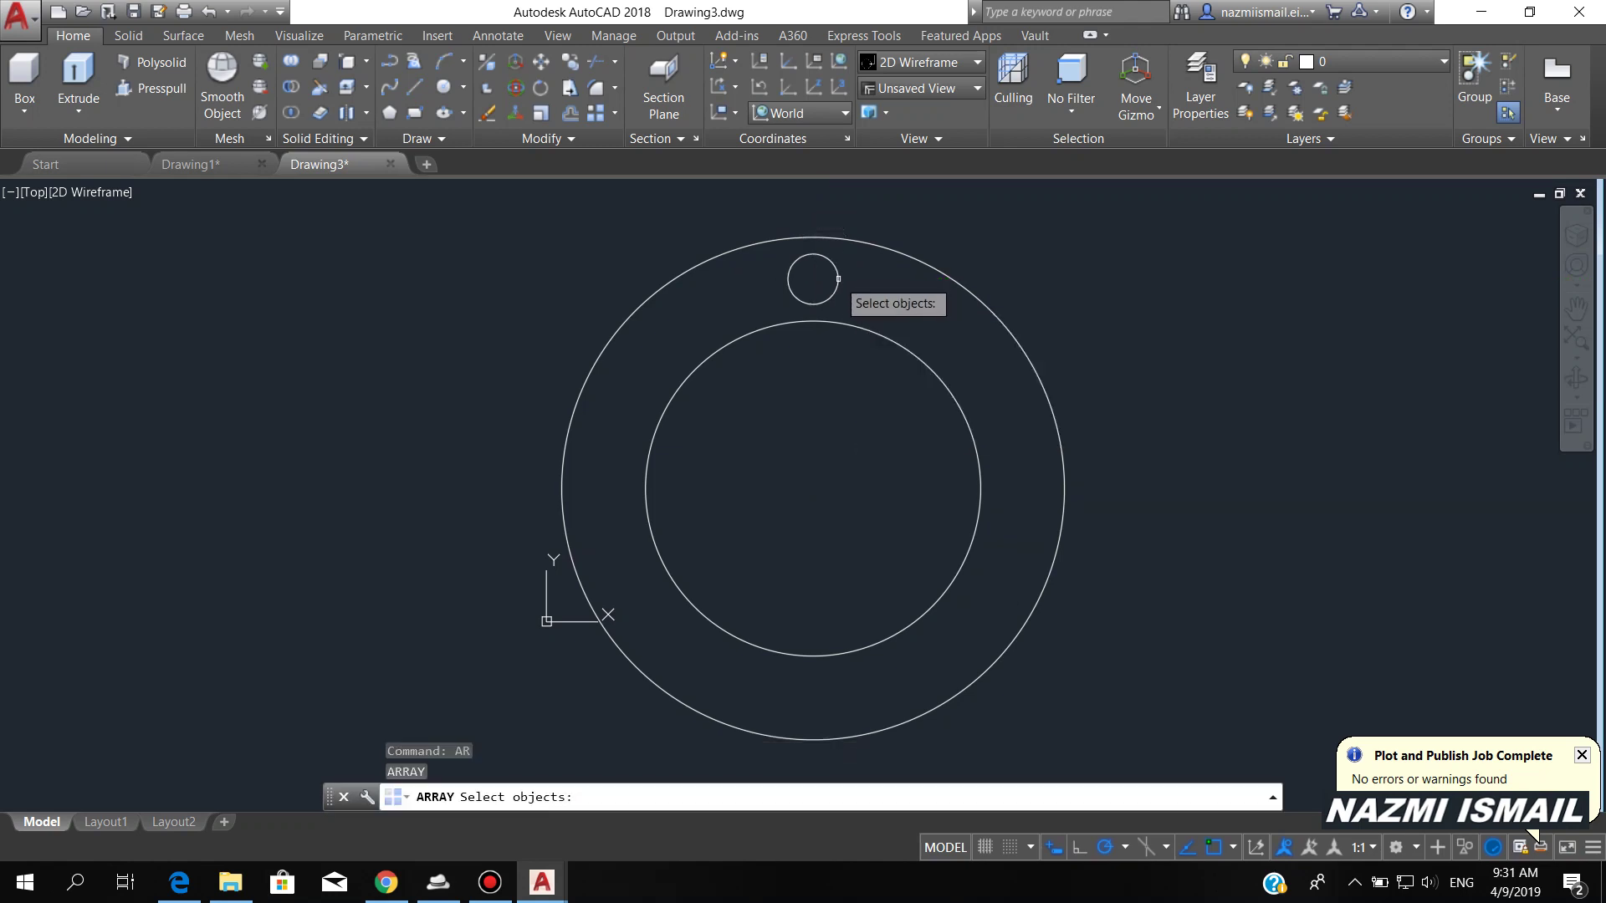
{"action": "left_click", "coordinate": [838, 278]}
{"action": "key", "text": "Return"}
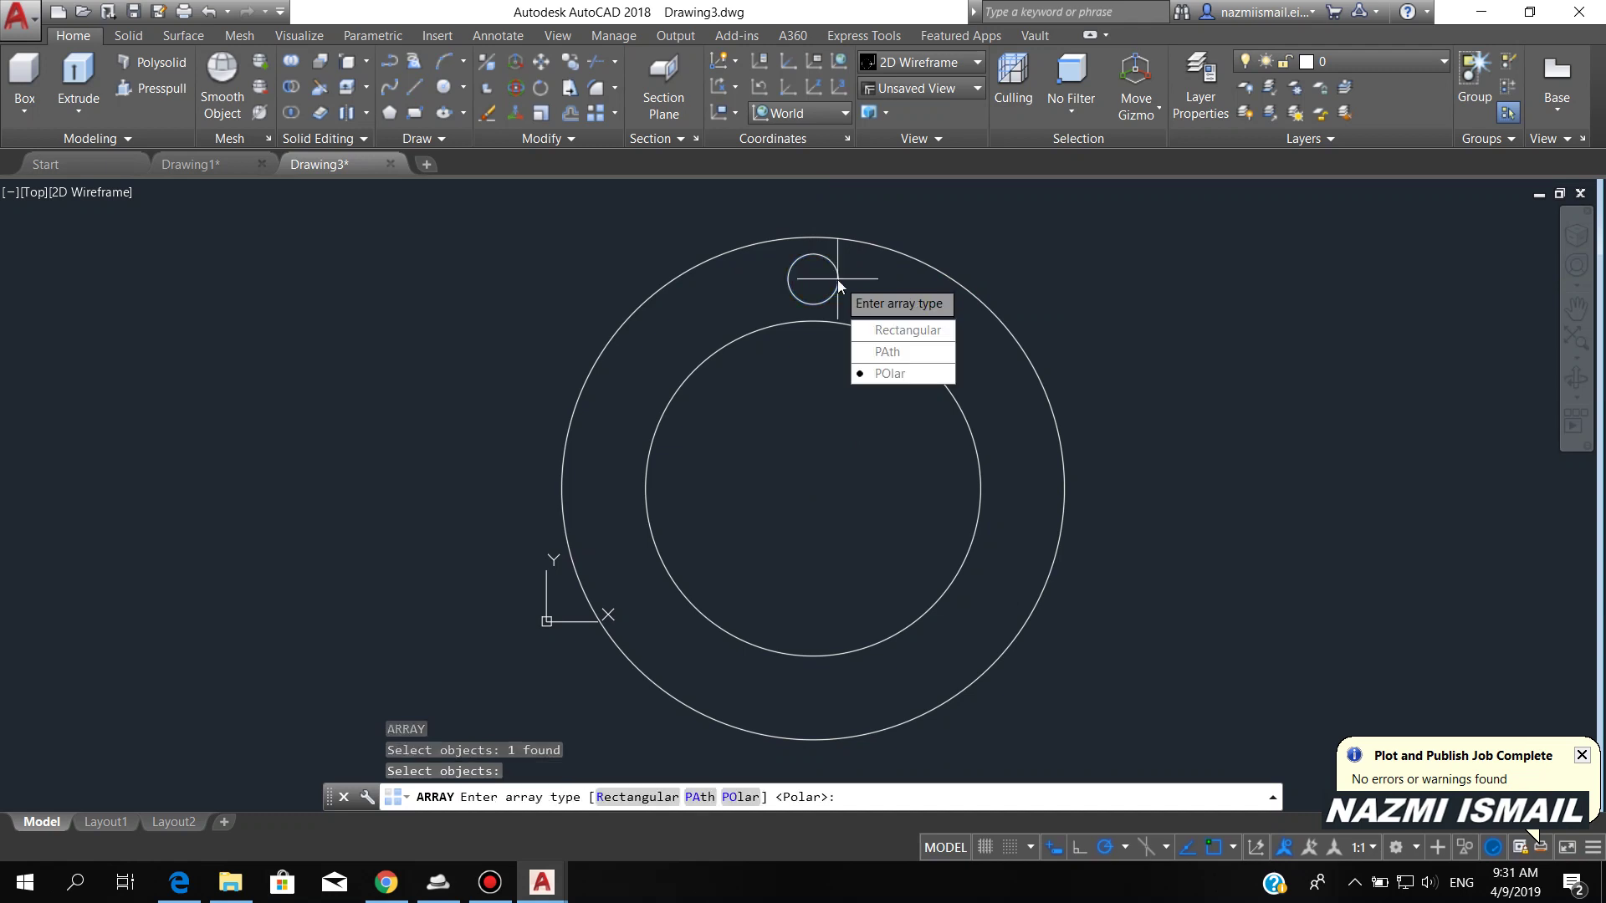
{"action": "key", "text": "Return"}
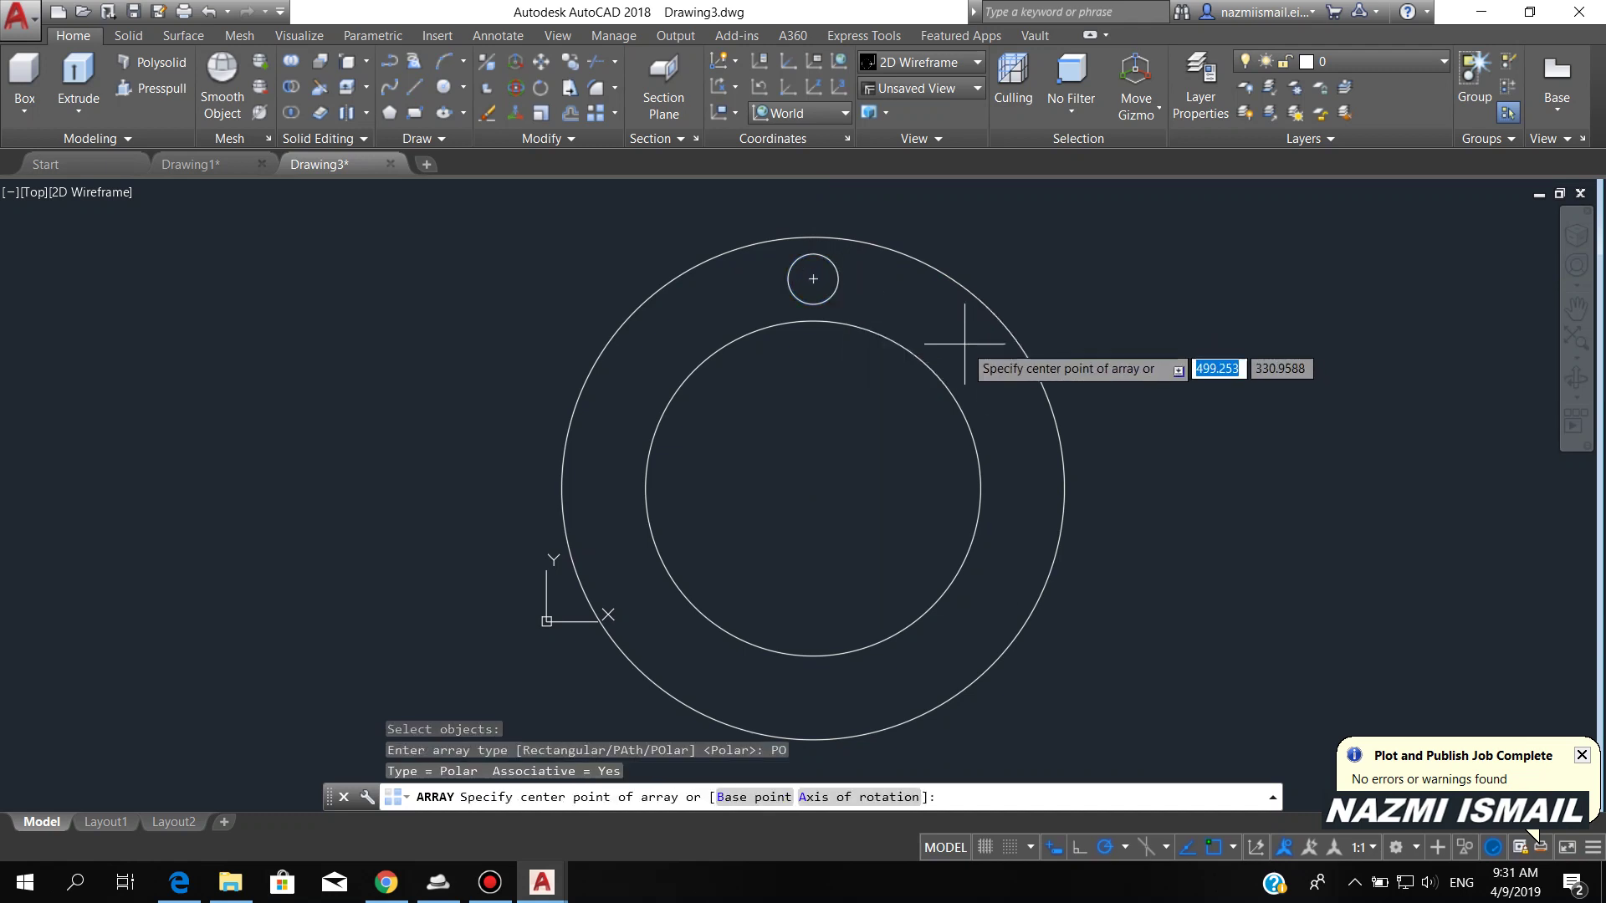
{"action": "left_click", "coordinate": [813, 488]}
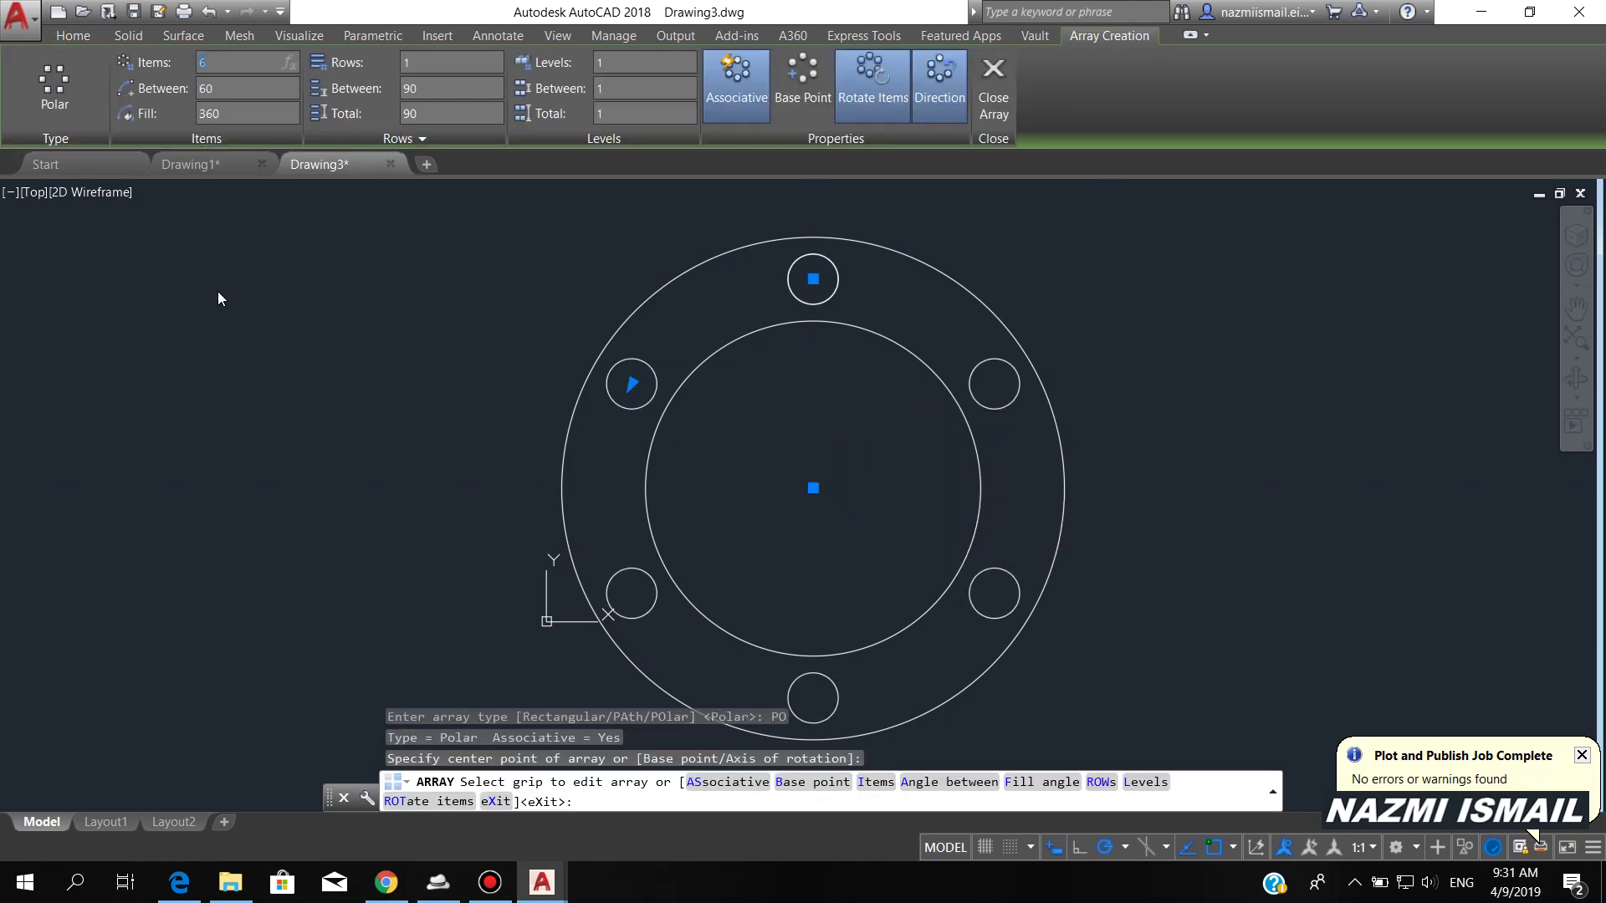
{"action": "key", "text": "Return"}
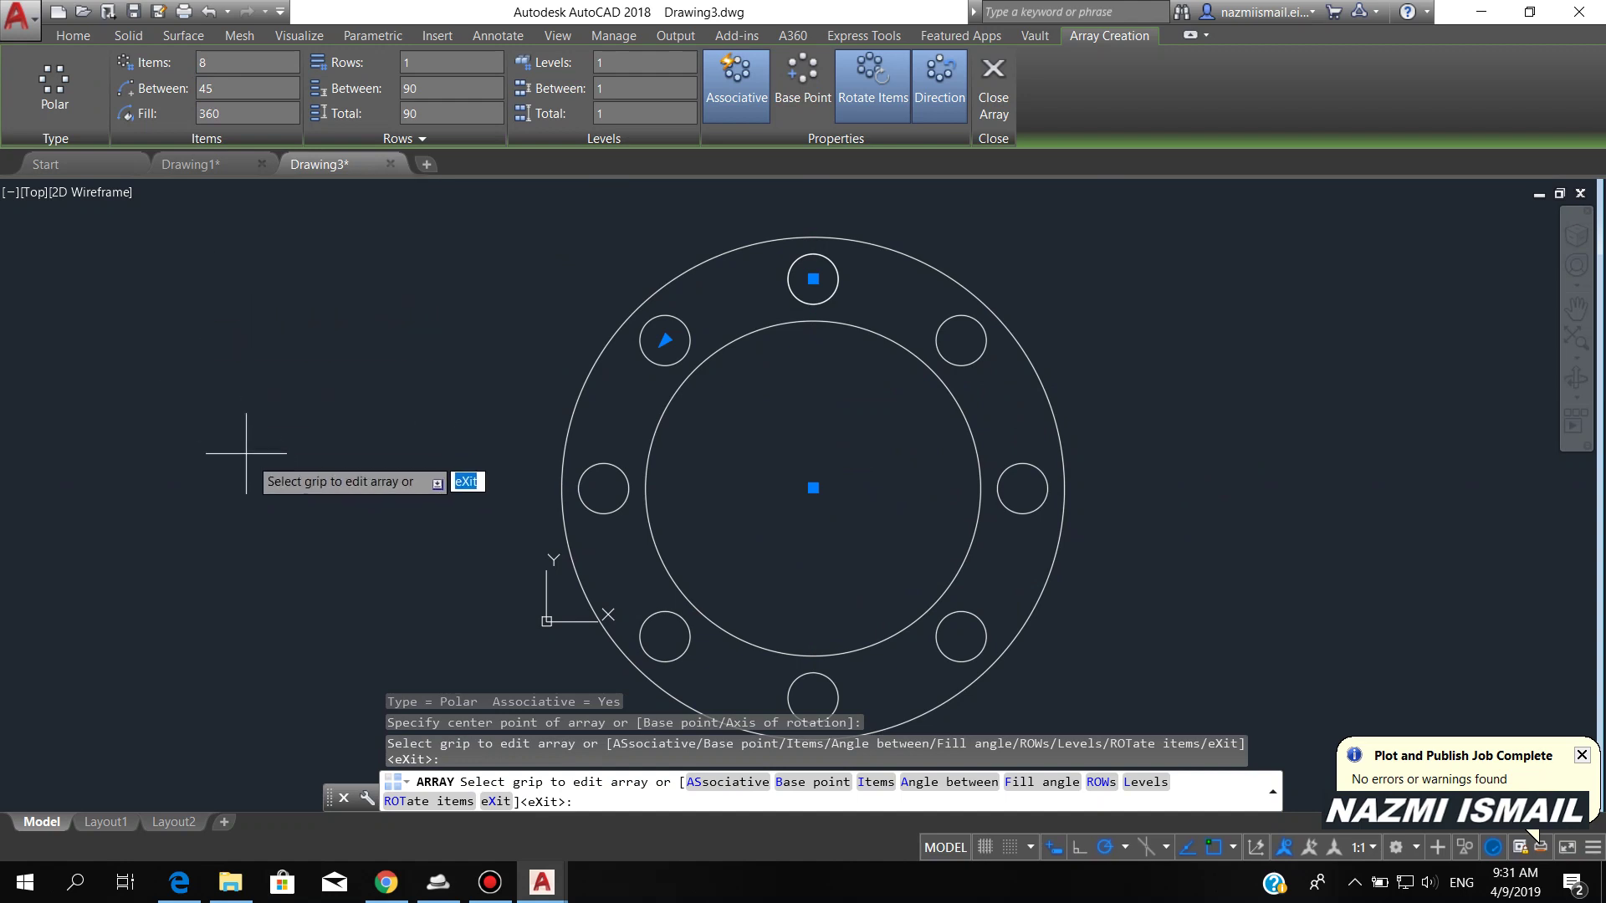
{"action": "key", "text": "Return"}
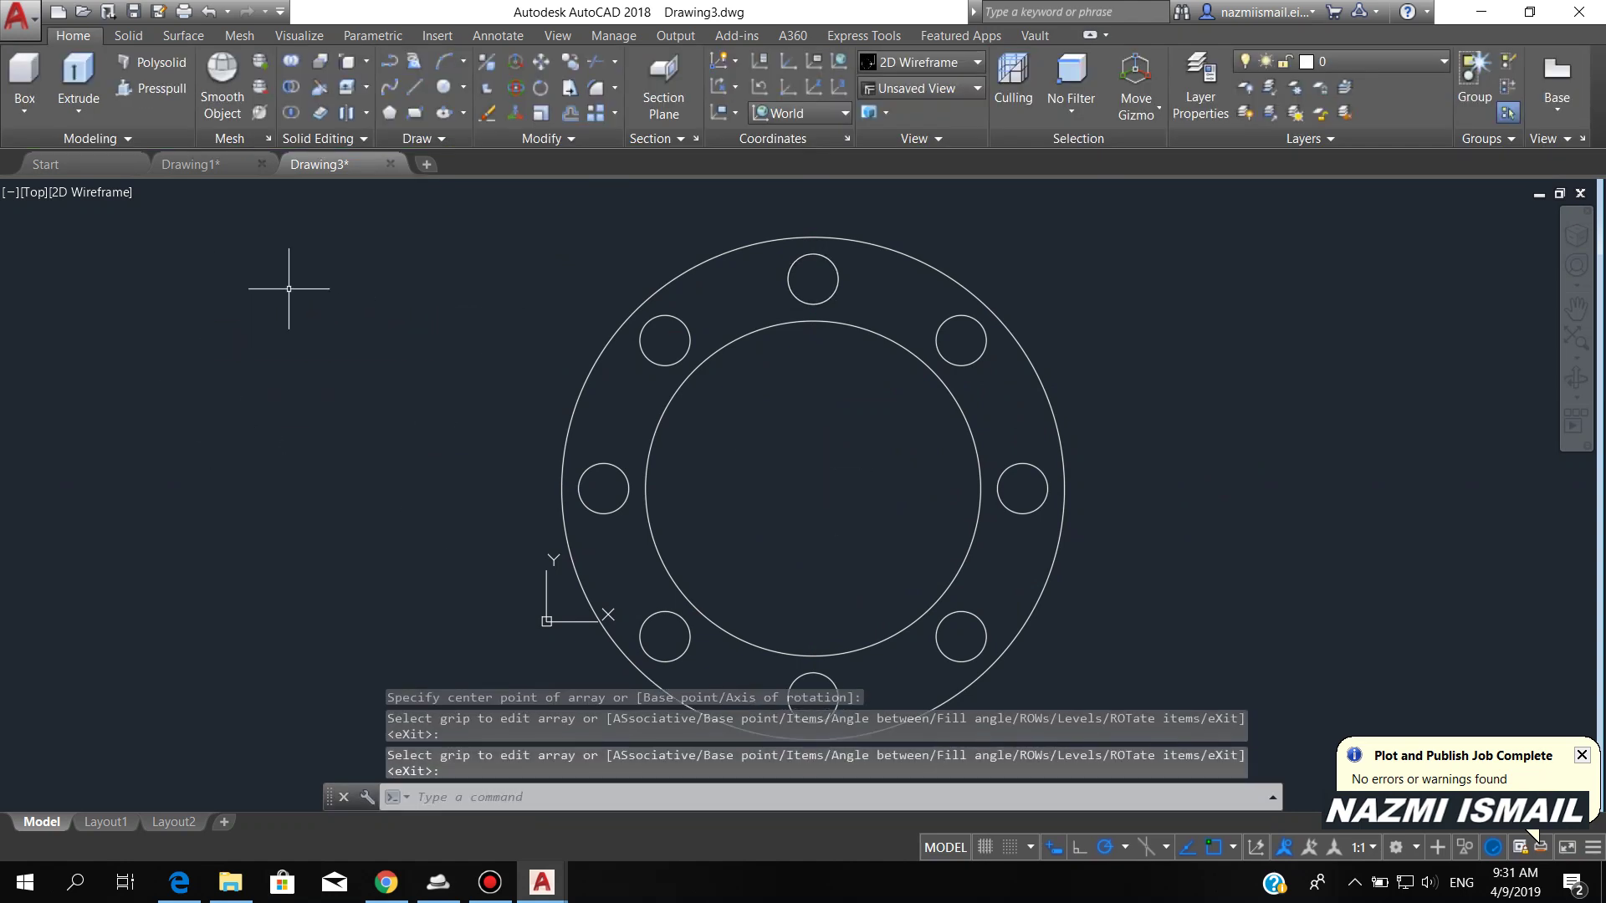
- Display the ViewCube and switch the drawing to the SW Isometric view
{"action": "left_click", "coordinate": [1575, 242]}
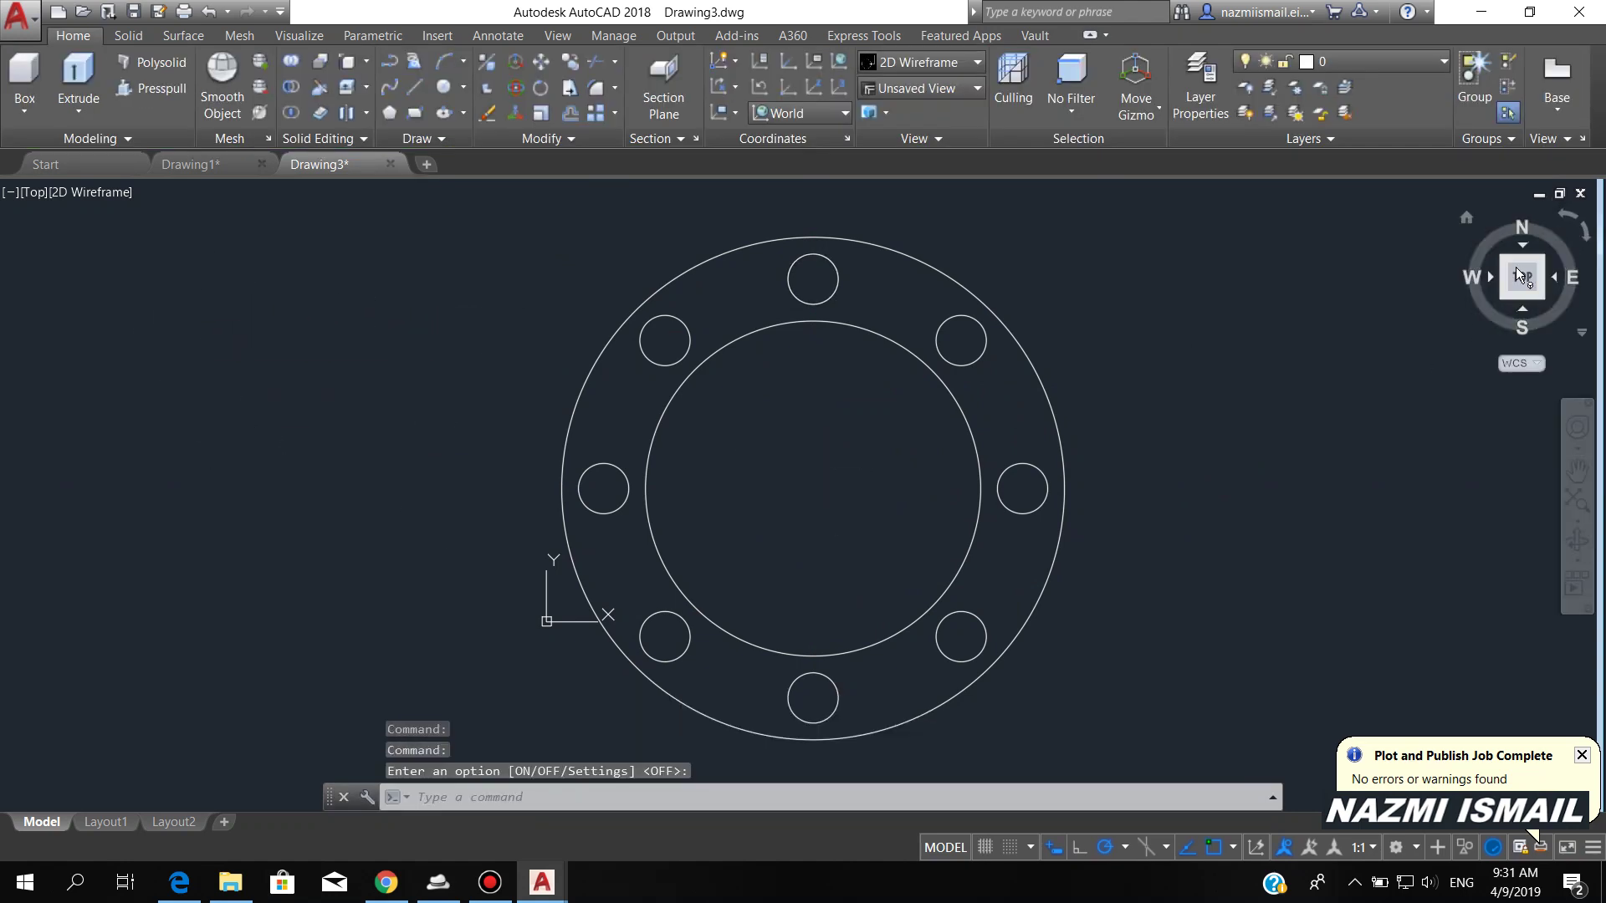
{"action": "left_click", "coordinate": [27, 194]}
{"action": "left_click", "coordinate": [83, 355]}
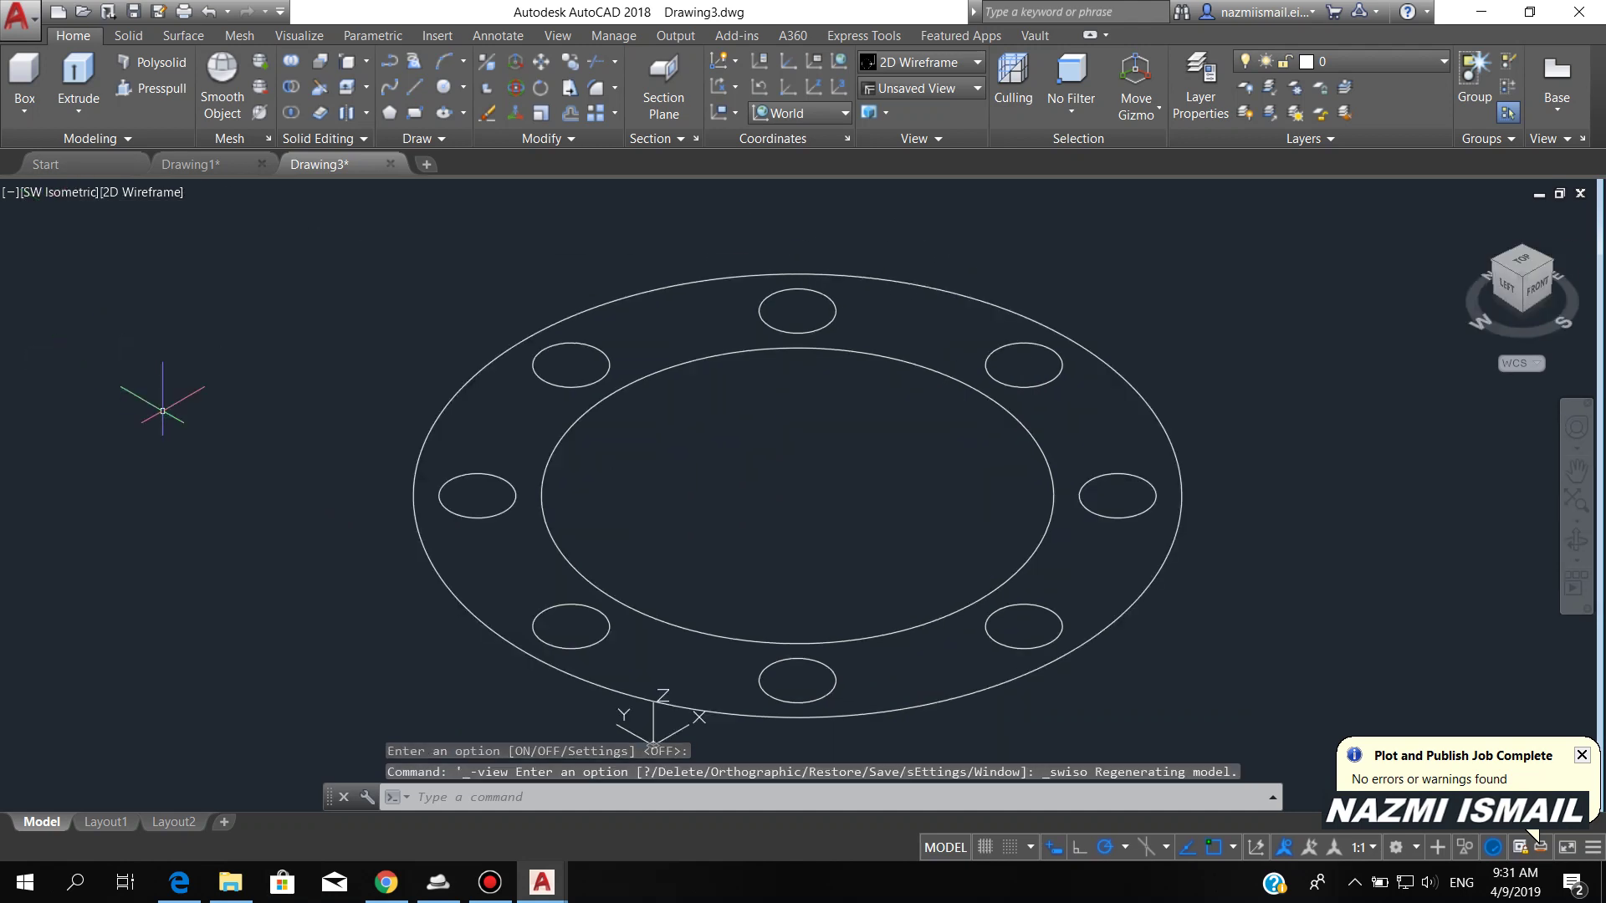
- Extrude the inner and outer concentric circles downward by 50
{"action": "middle_click_drag", "start_coordinate": [827, 460], "coordinate": [816, 454]}
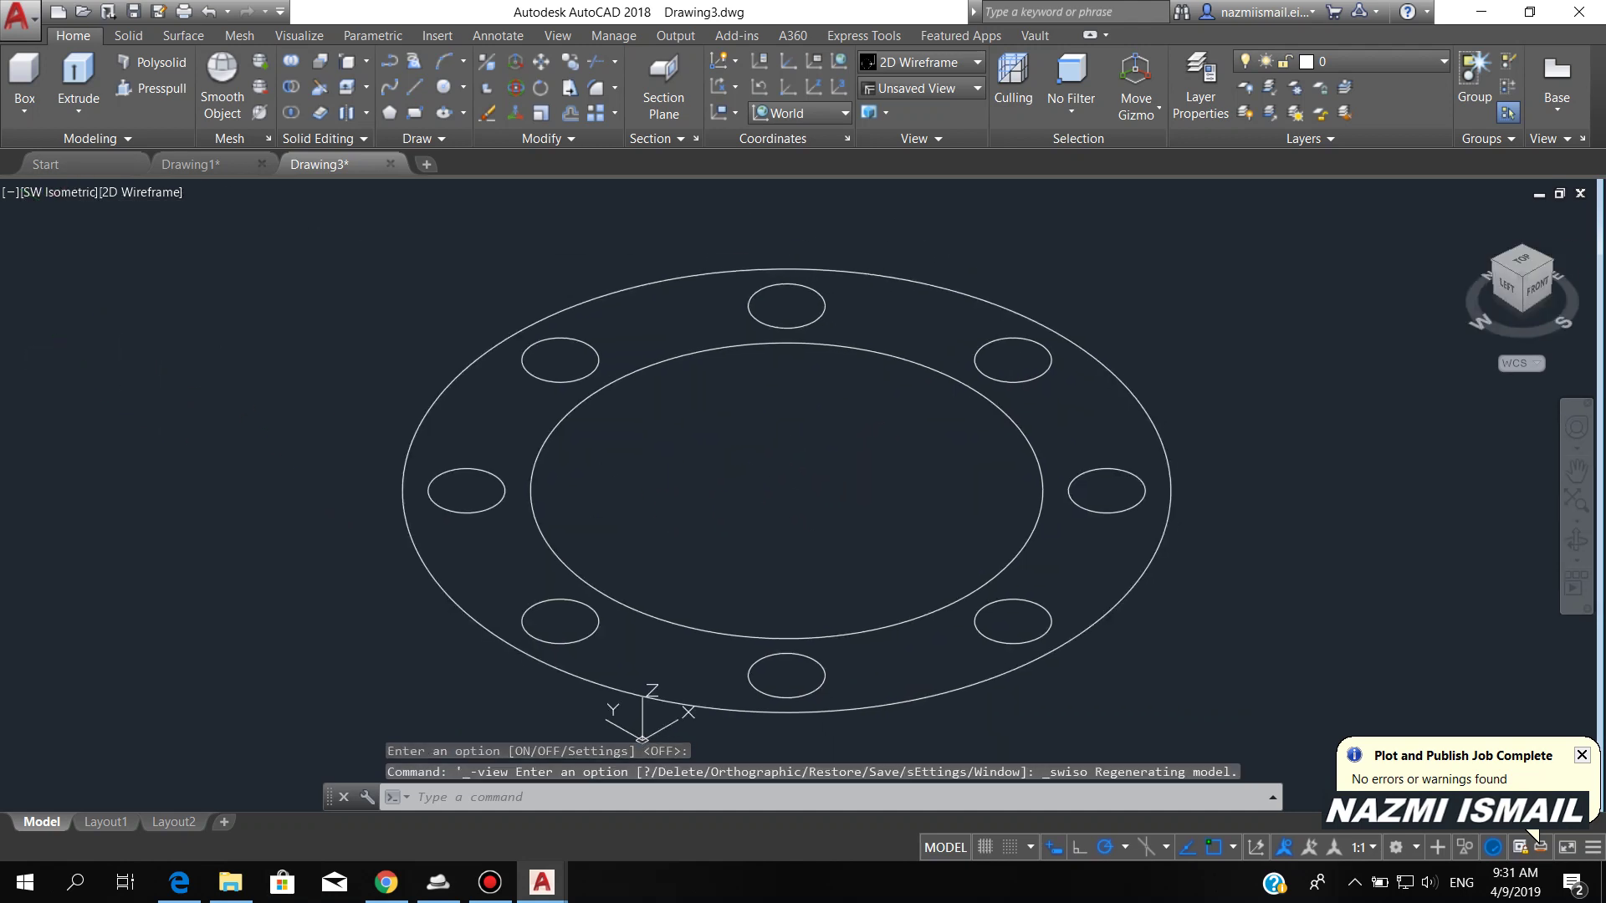
{"action": "type", "text": "EXT"}
{"action": "key", "text": "Return"}
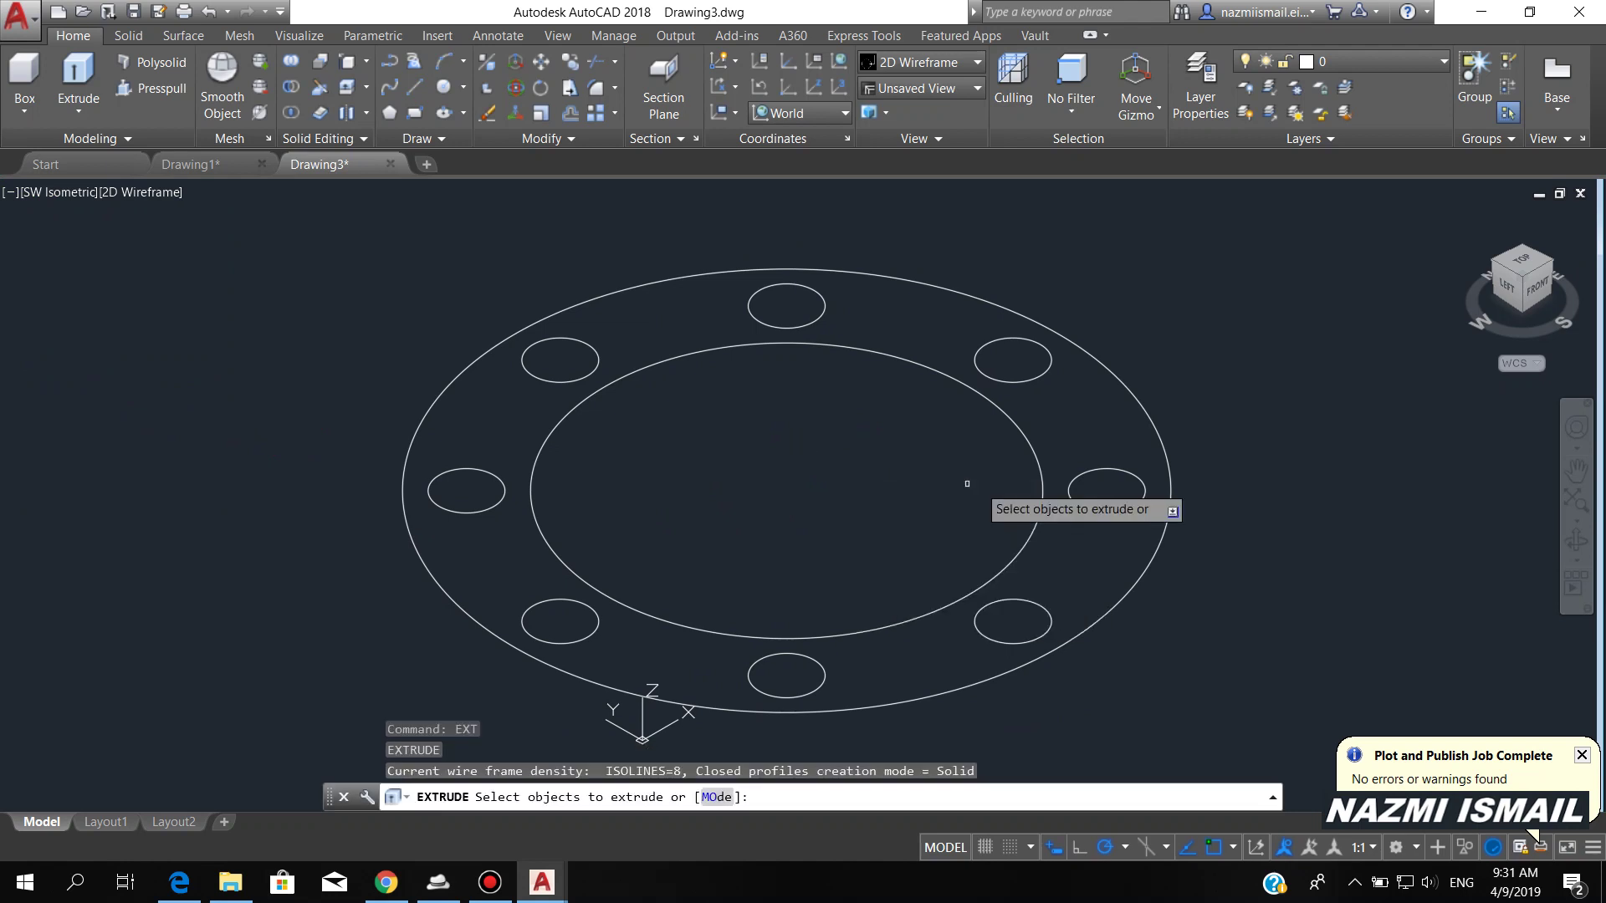
{"action": "left_click", "coordinate": [1027, 444]}
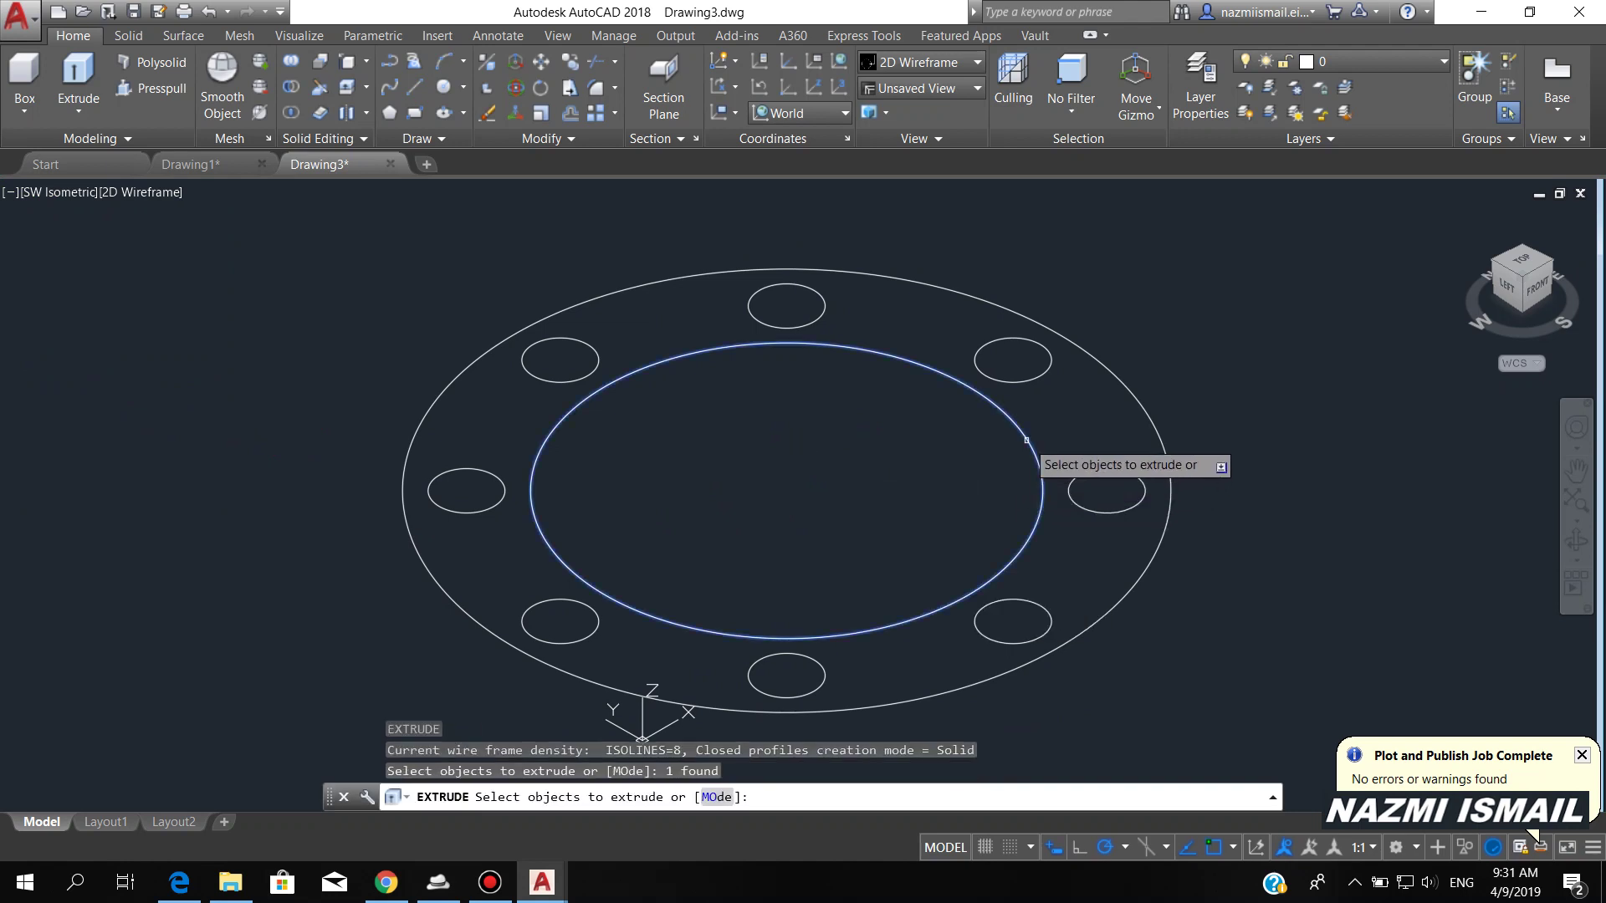
{"action": "left_click", "coordinate": [1149, 421]}
{"action": "key", "text": "Return"}
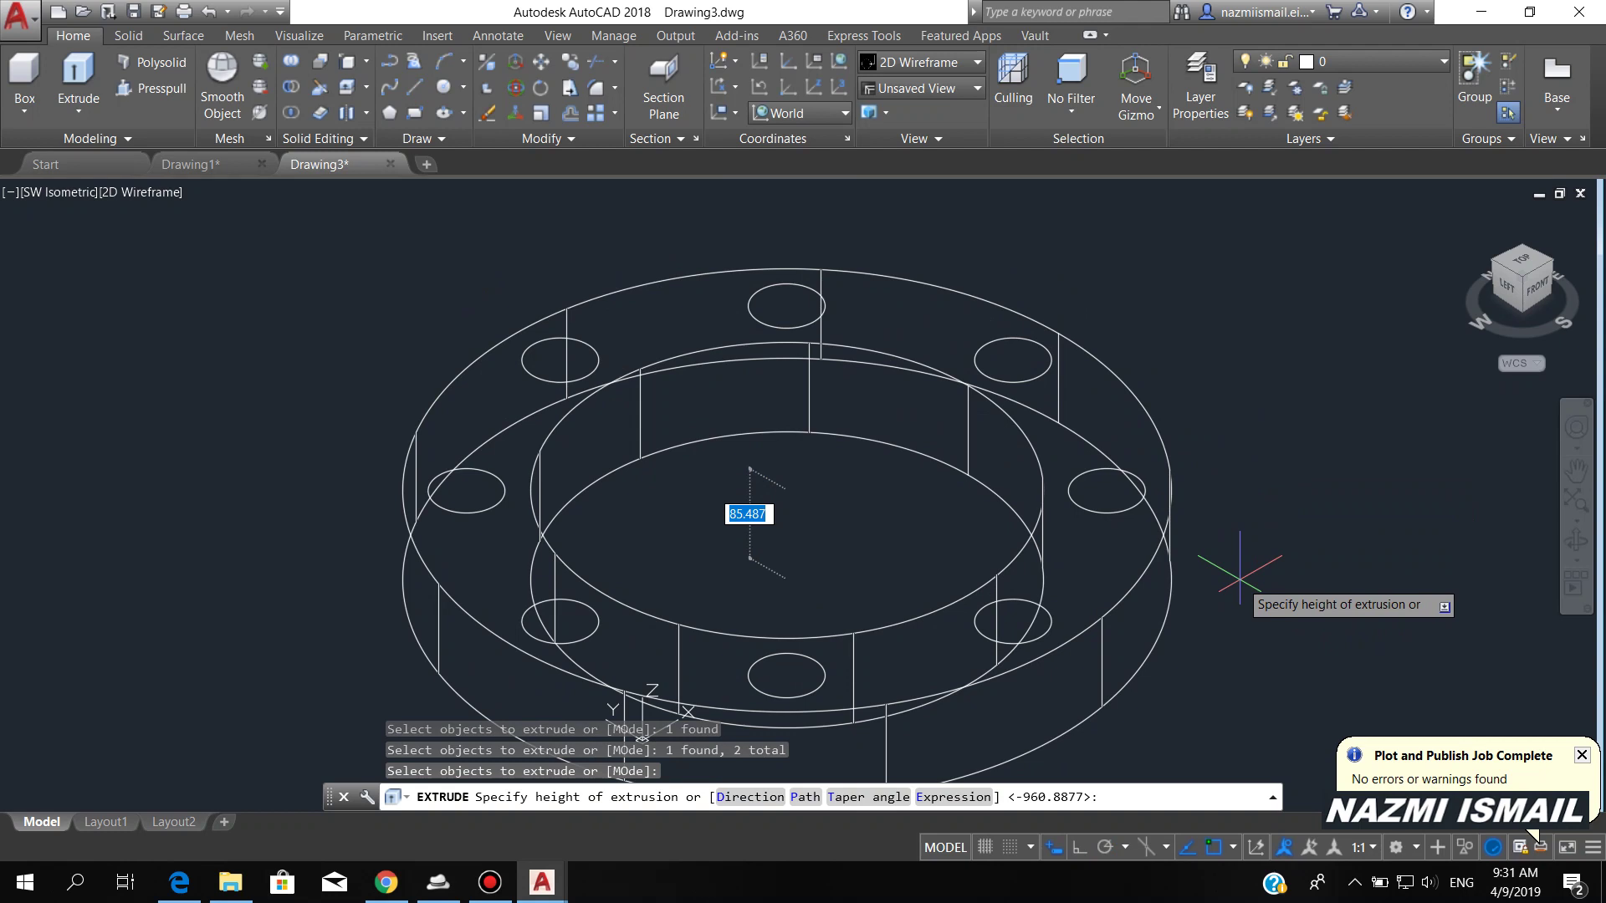
{"action": "key", "text": "Return"}
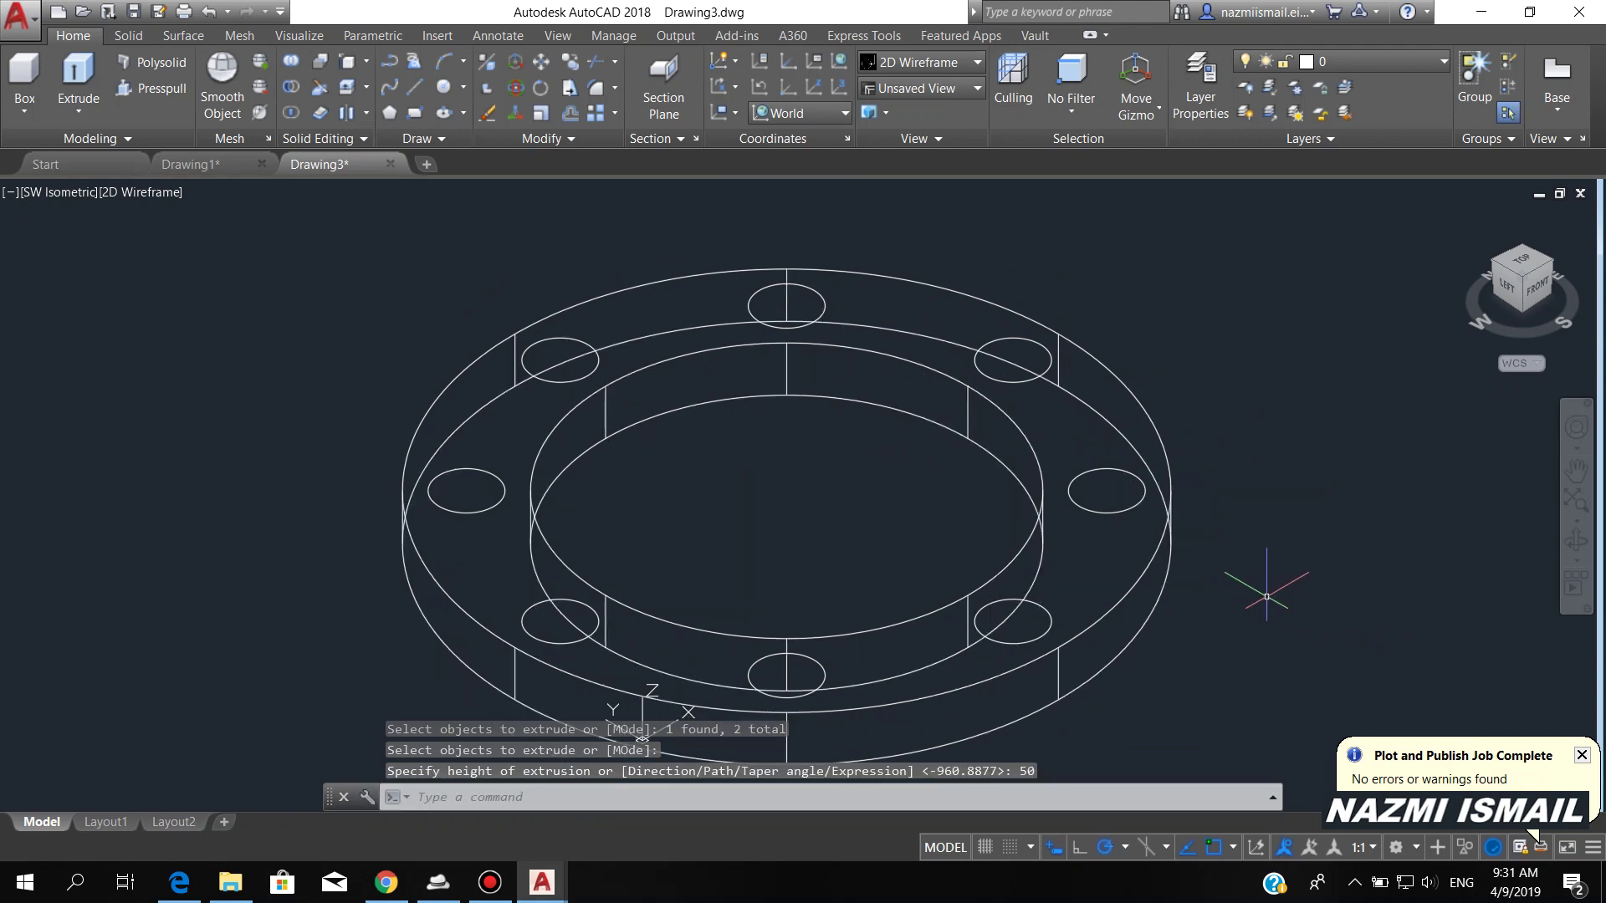
- Presspull all eight small circles downward through the full thickness of the disc to cut the bolt holes
{"action": "type", "text": "PRESSPULL"}
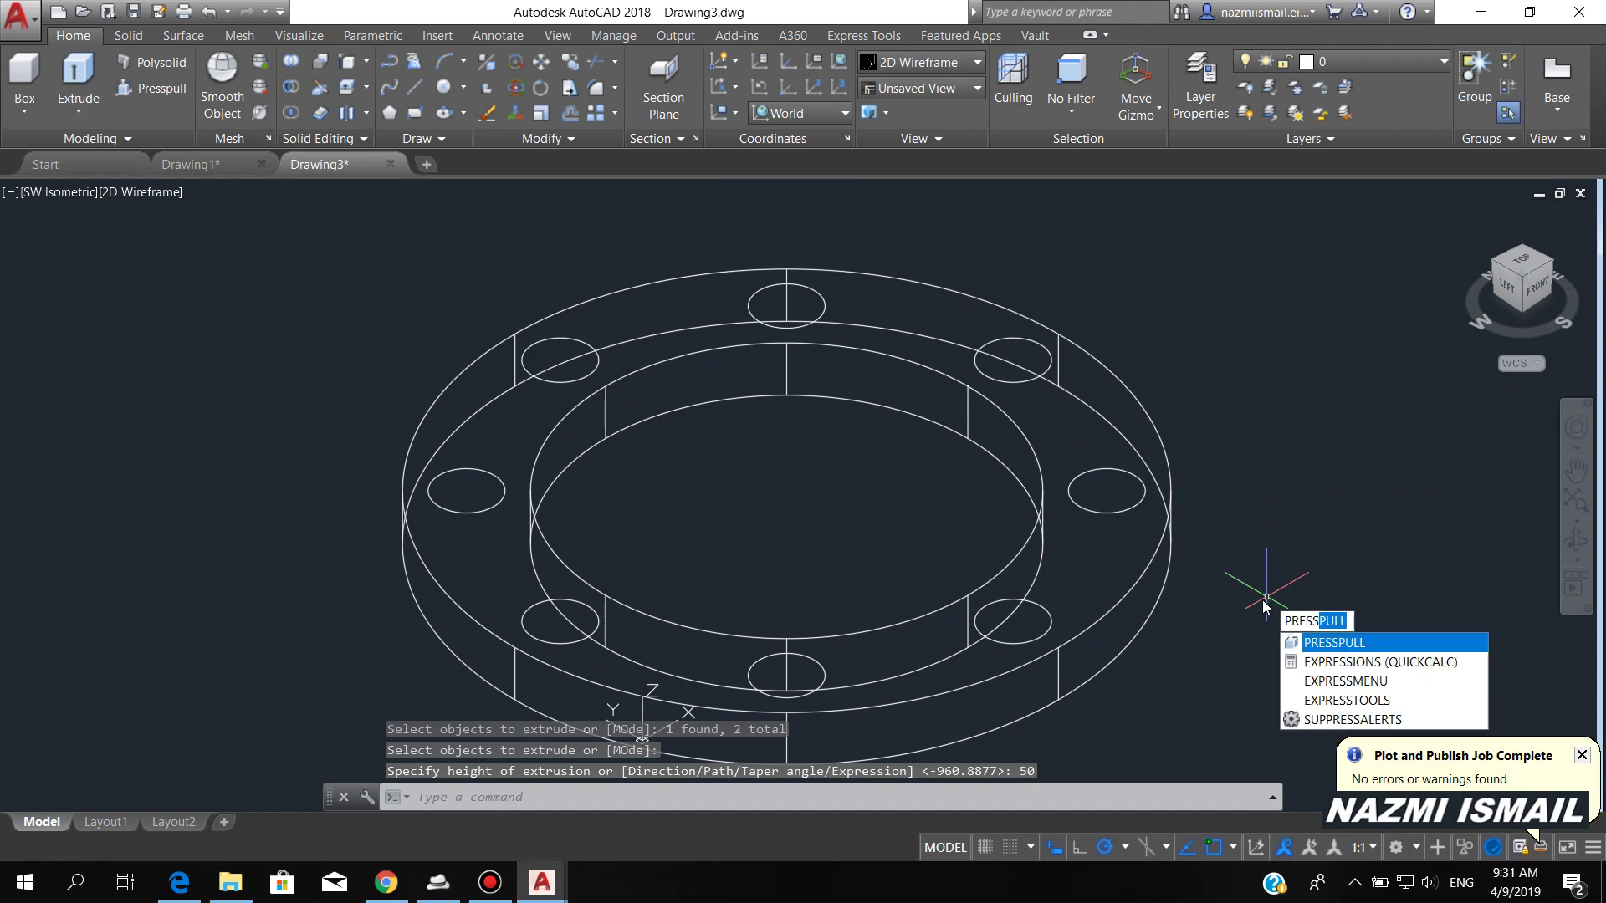
{"action": "key", "text": "Return"}
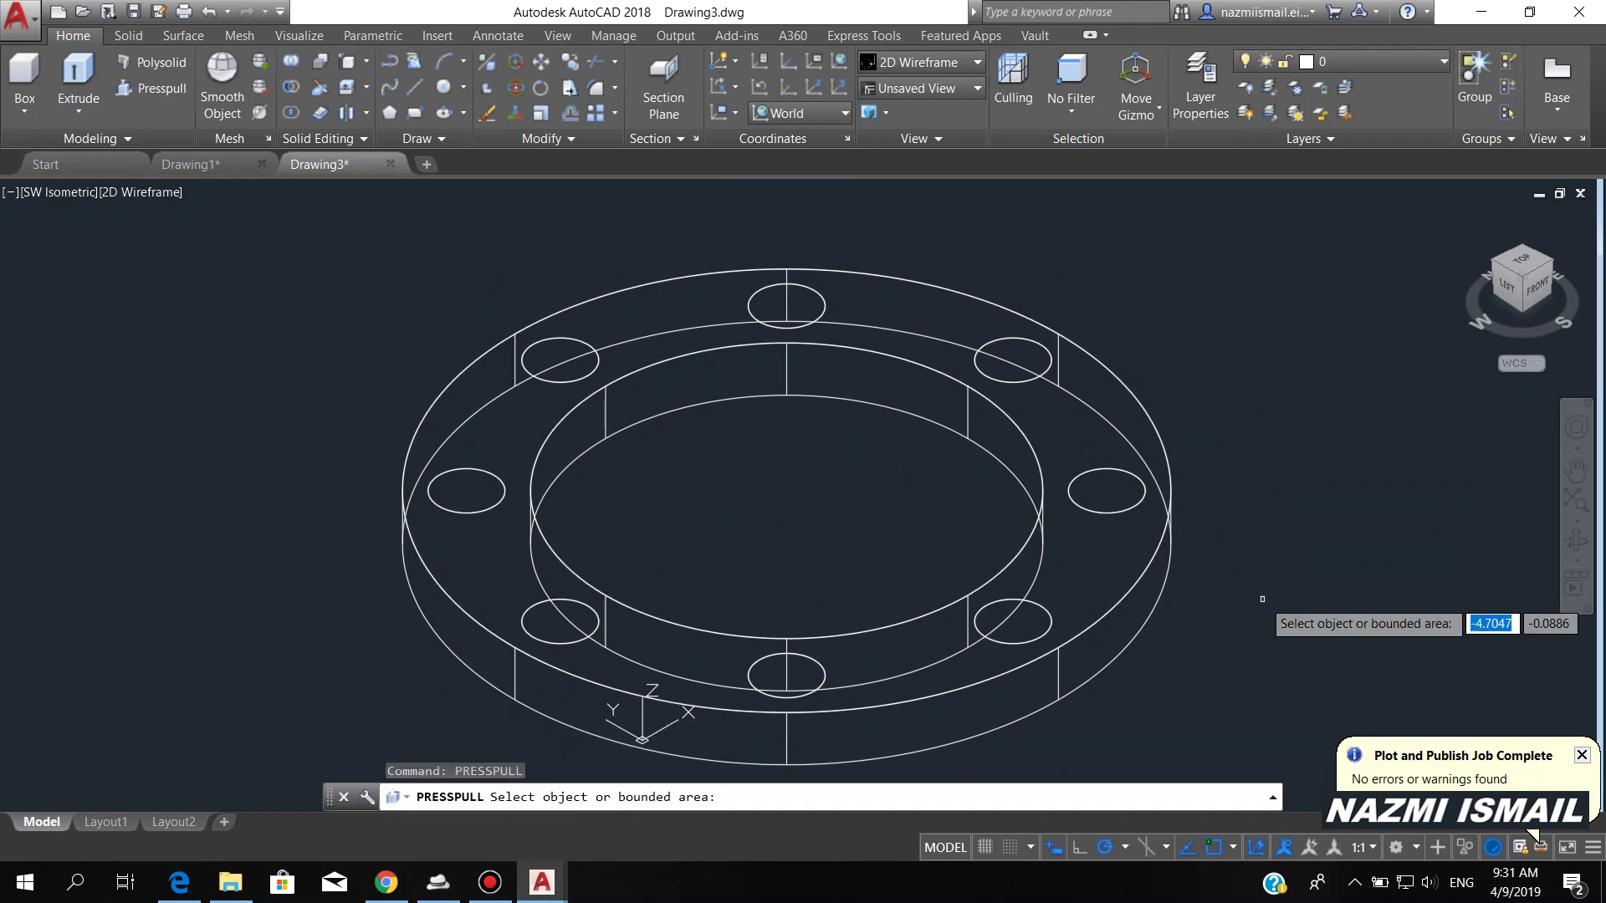
{"action": "left_click", "coordinate": [790, 318]}
{"action": "left_click", "coordinate": [556, 363]}
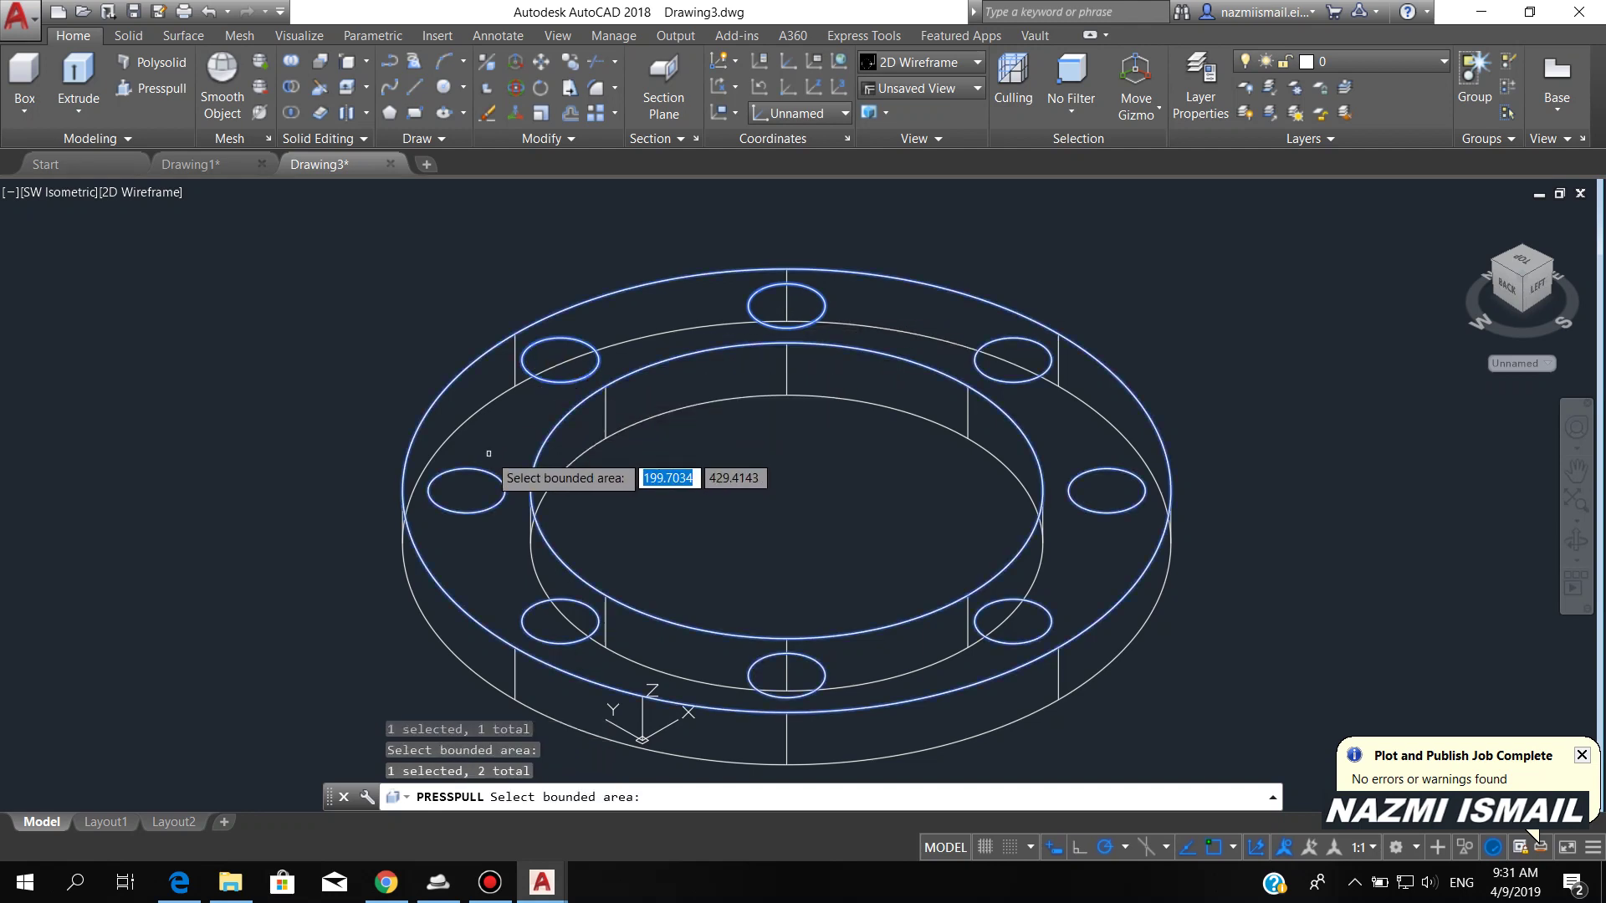
{"action": "left_click", "coordinate": [463, 487]}
{"action": "left_click", "coordinate": [556, 621]}
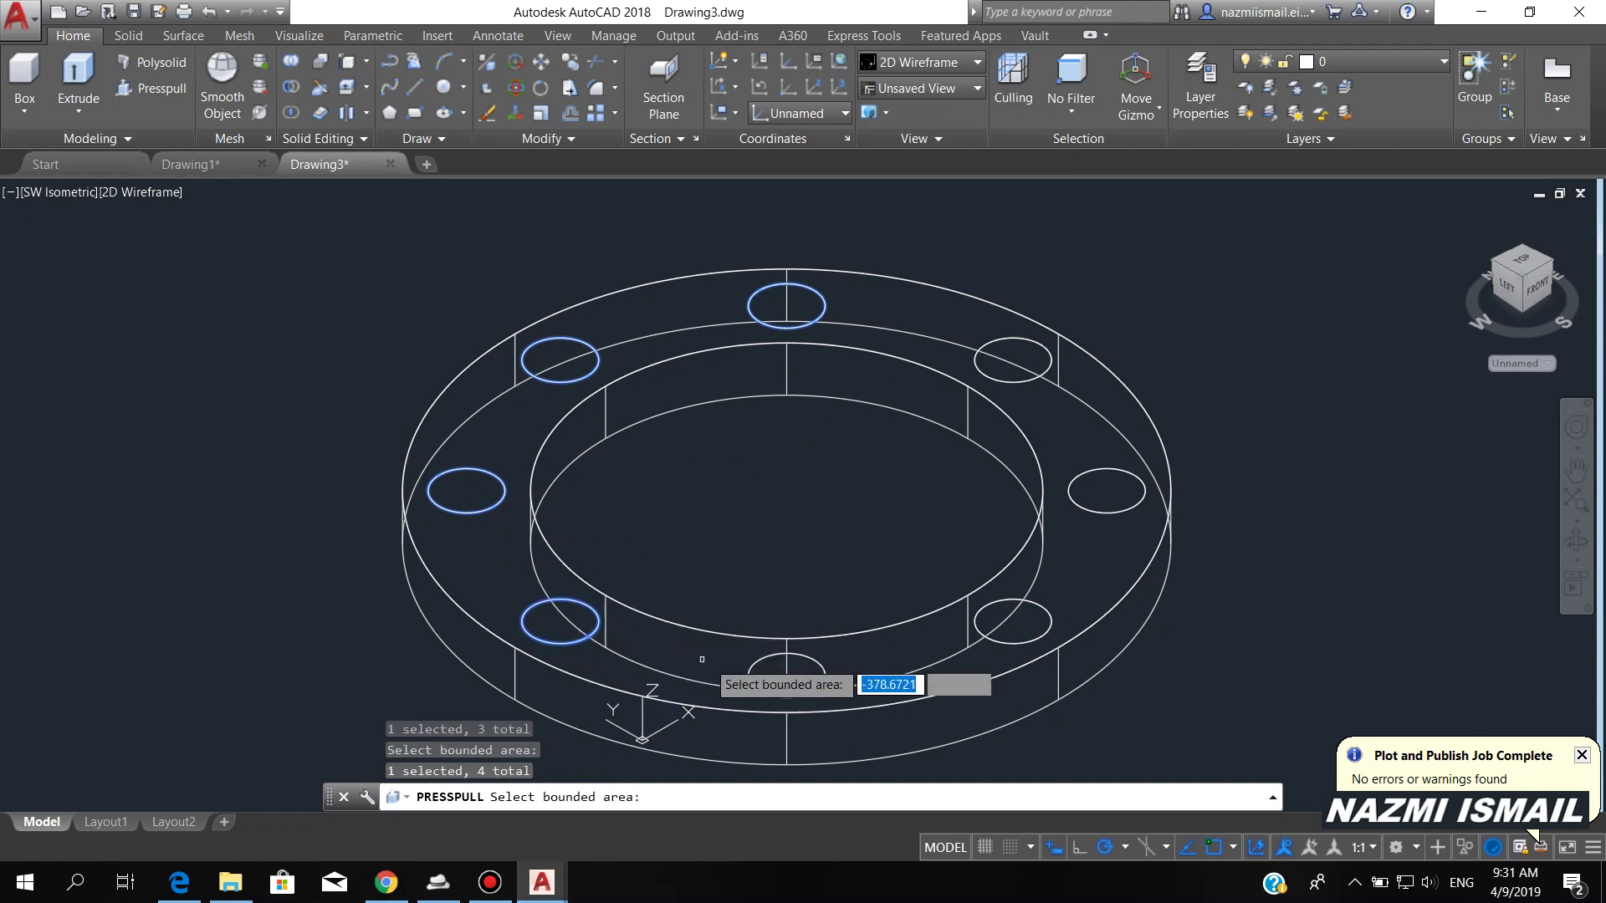
{"action": "left_click", "coordinate": [805, 674]}
{"action": "left_click", "coordinate": [1014, 624]}
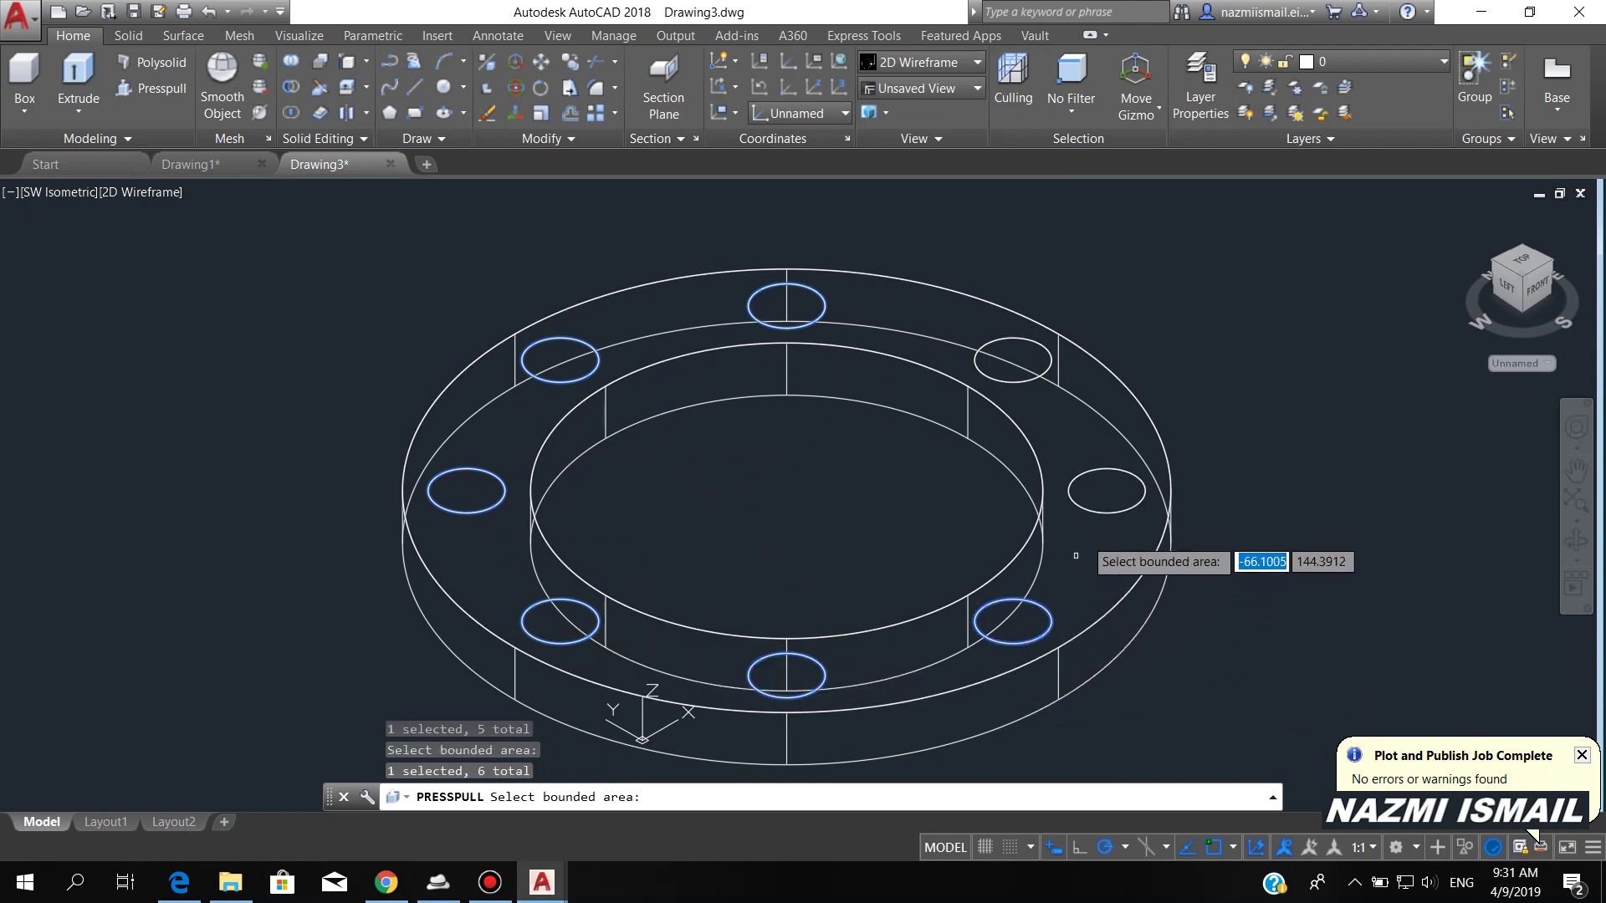
{"action": "left_click", "coordinate": [1109, 487]}
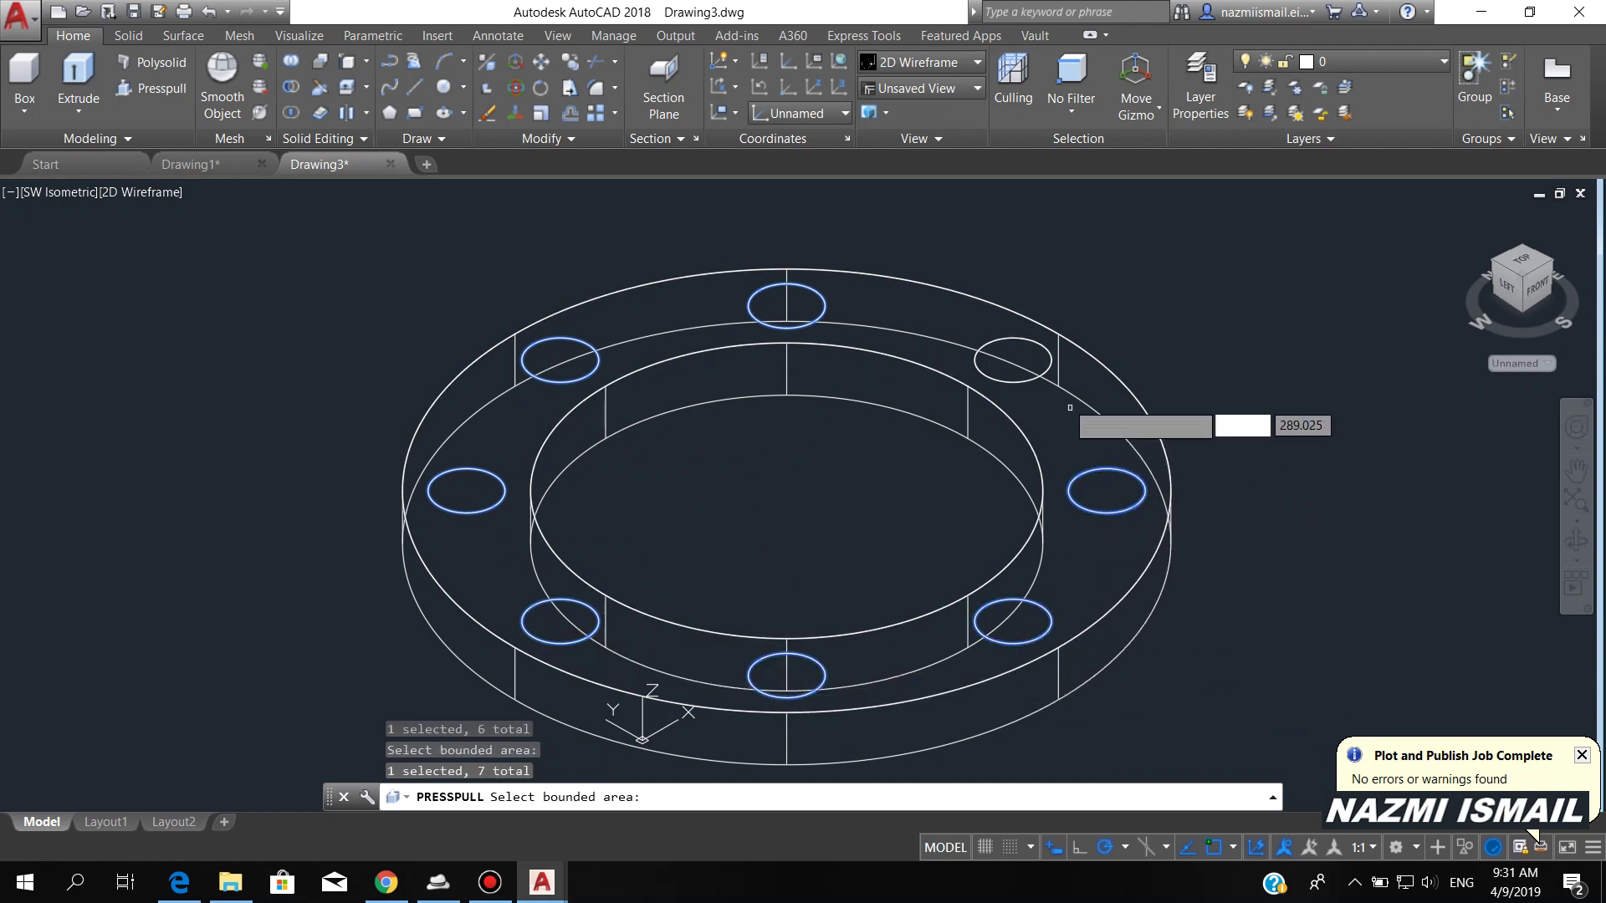
{"action": "left_click", "coordinate": [1024, 362]}
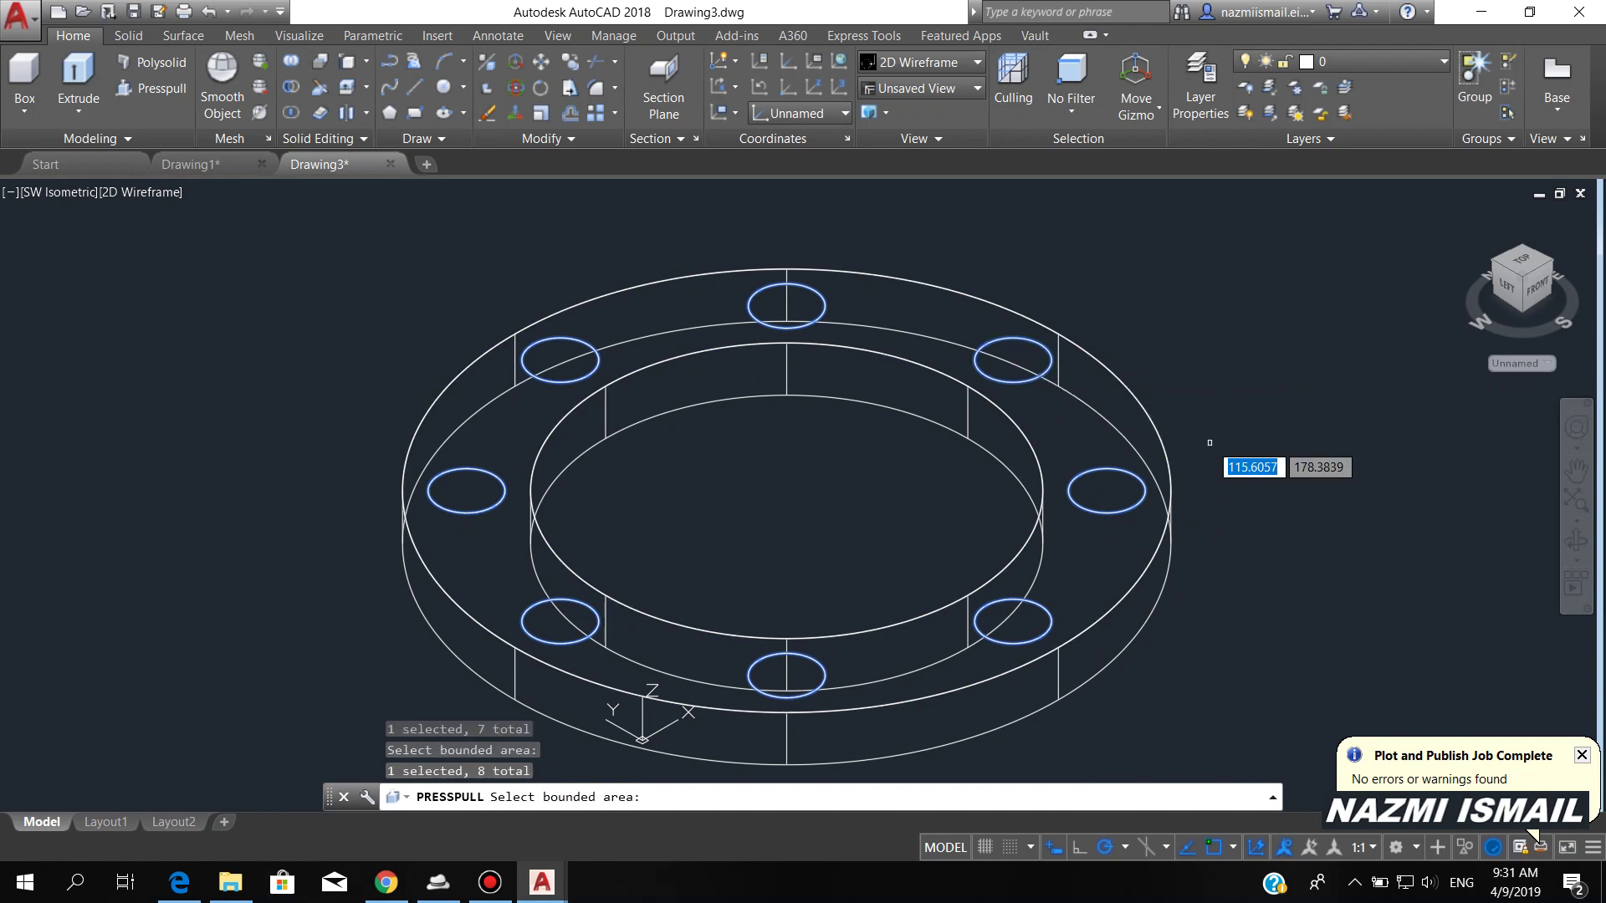
{"action": "key", "text": "Return"}
{"action": "scroll", "coordinate": [1210, 451], "scroll_direction": "down", "scroll_amount": 3}
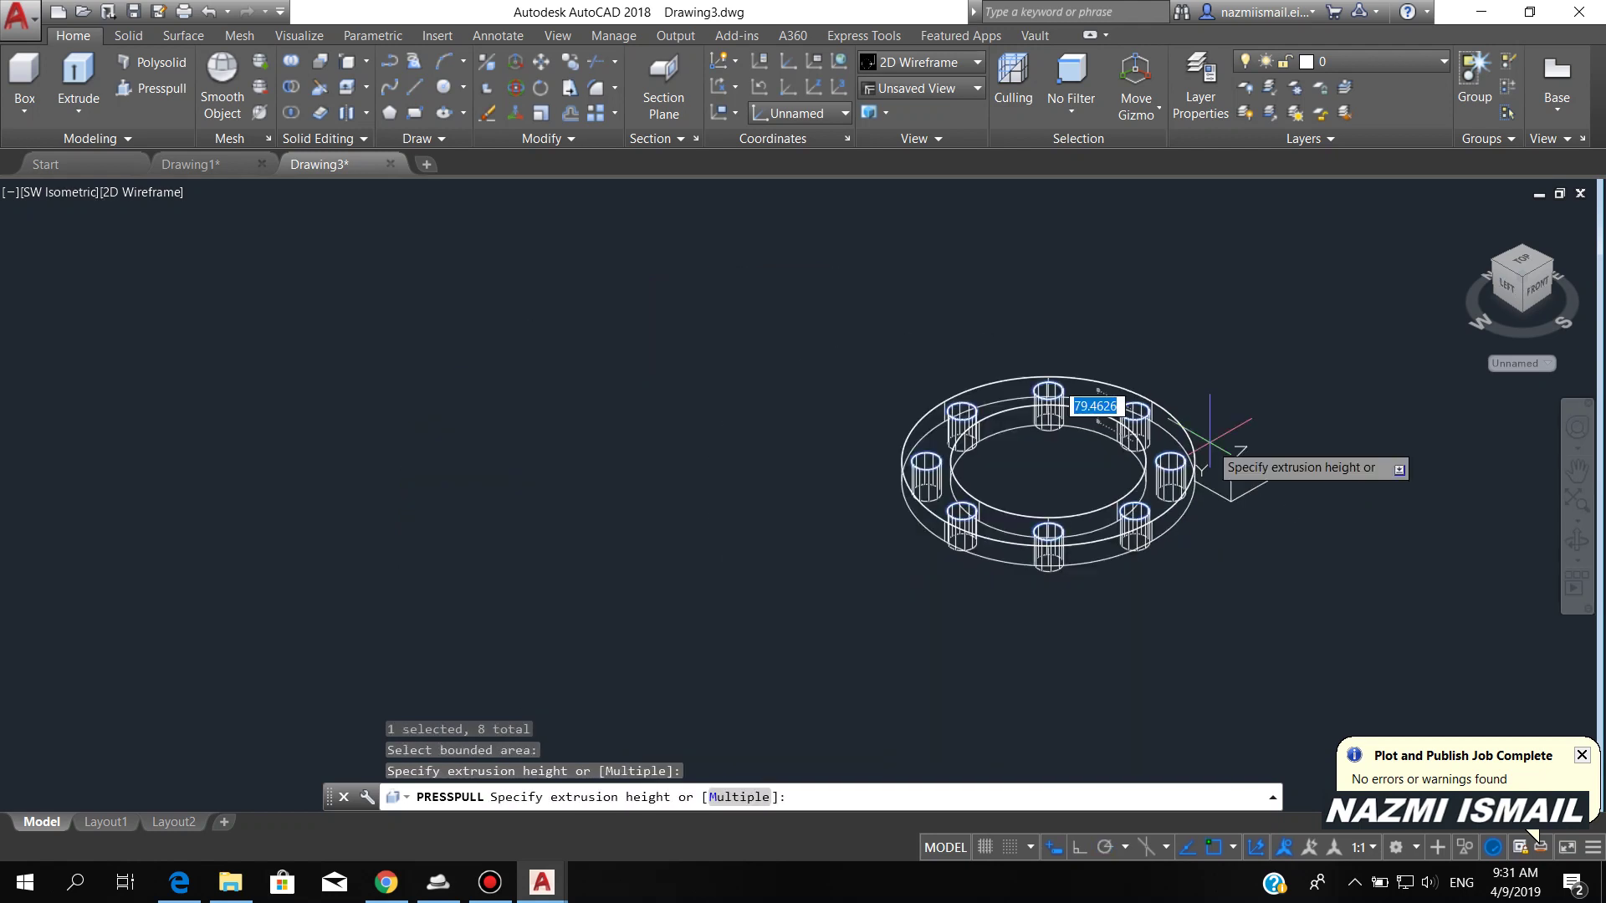
{"action": "left_click", "coordinate": [1267, 587]}
{"action": "scroll", "coordinate": [1222, 473], "scroll_direction": "up", "scroll_amount": 3}
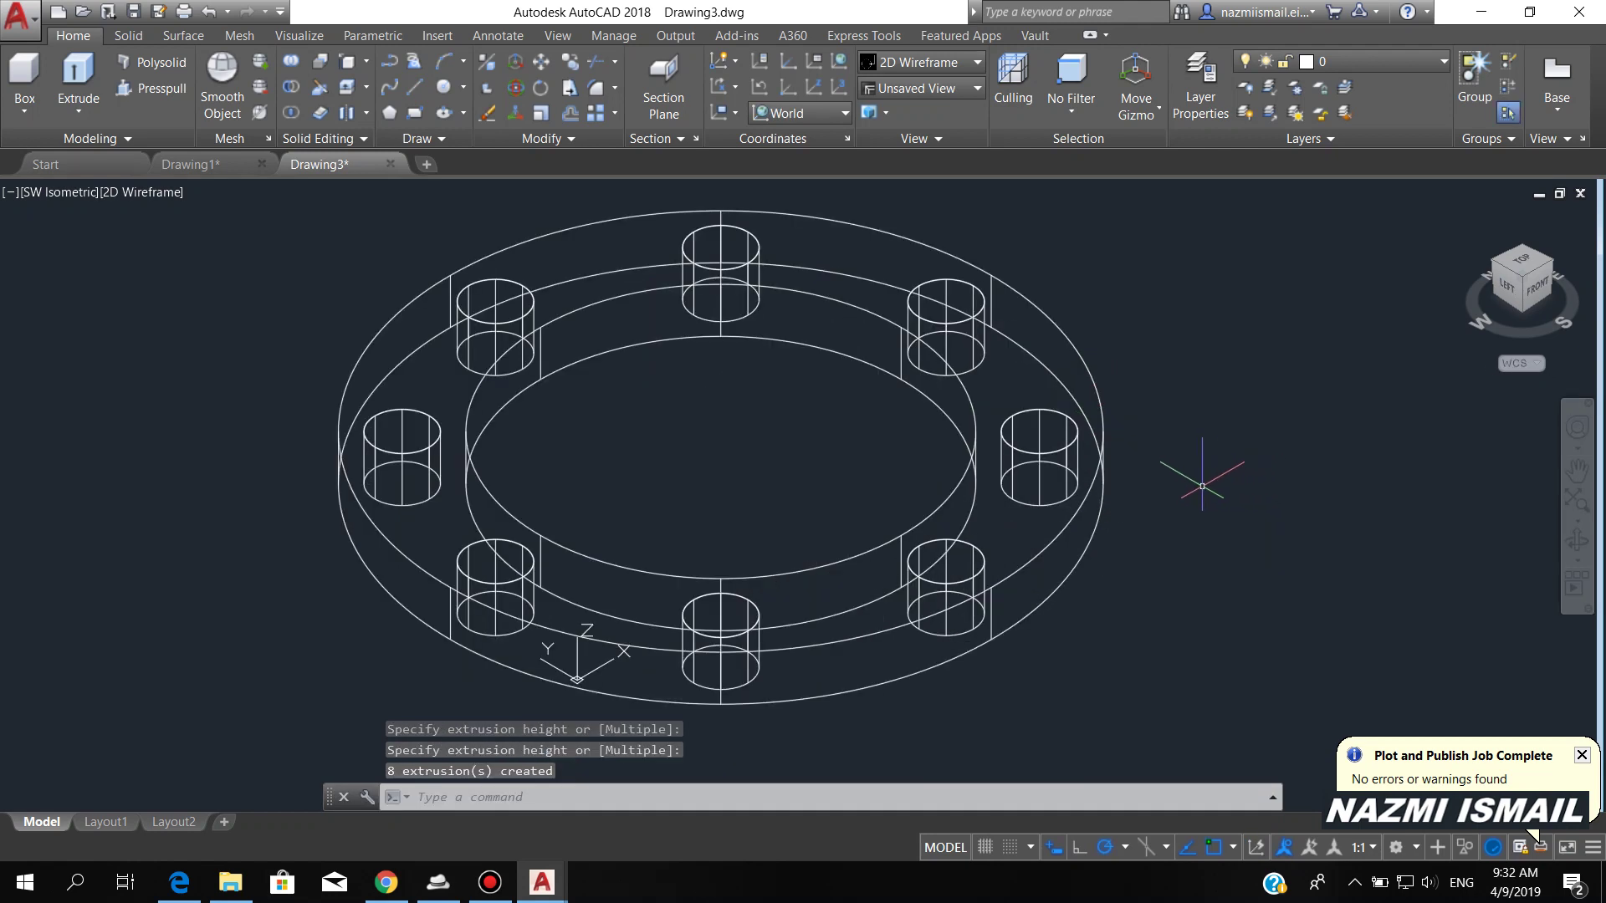
- Check the bolt holes in the Conceptual visual style and return to 2D Wireframe
{"action": "left_click", "coordinate": [133, 194]}
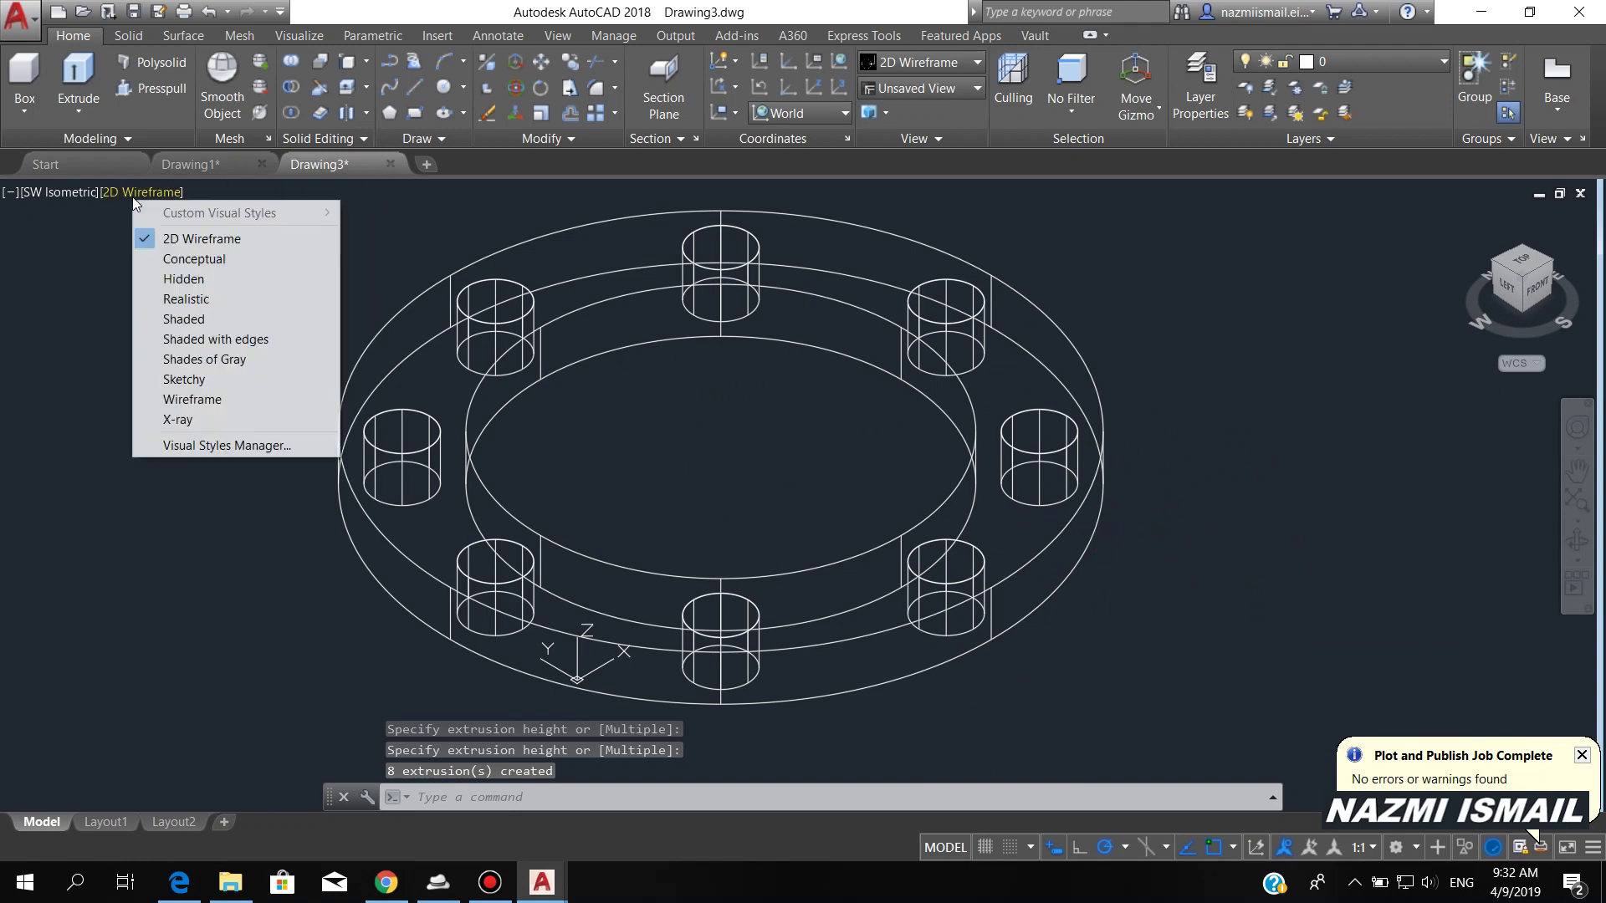
{"action": "left_click", "coordinate": [163, 262]}
{"action": "scroll", "coordinate": [936, 485], "scroll_direction": "down", "scroll_amount": 2}
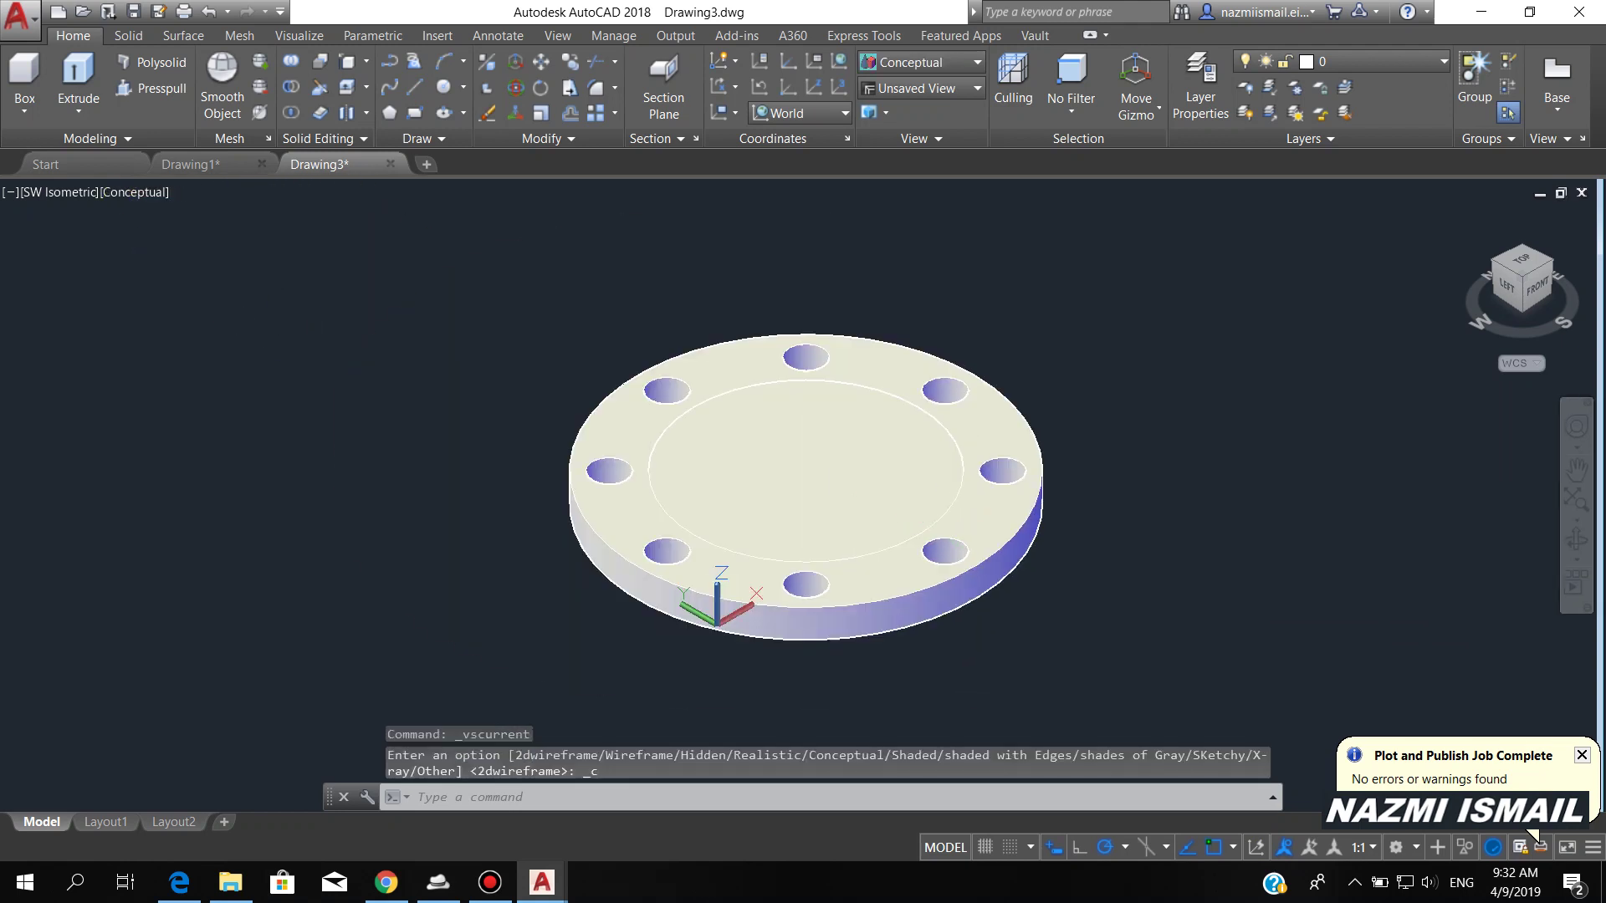
{"action": "scroll", "coordinate": [810, 509], "scroll_direction": "up", "scroll_amount": 2}
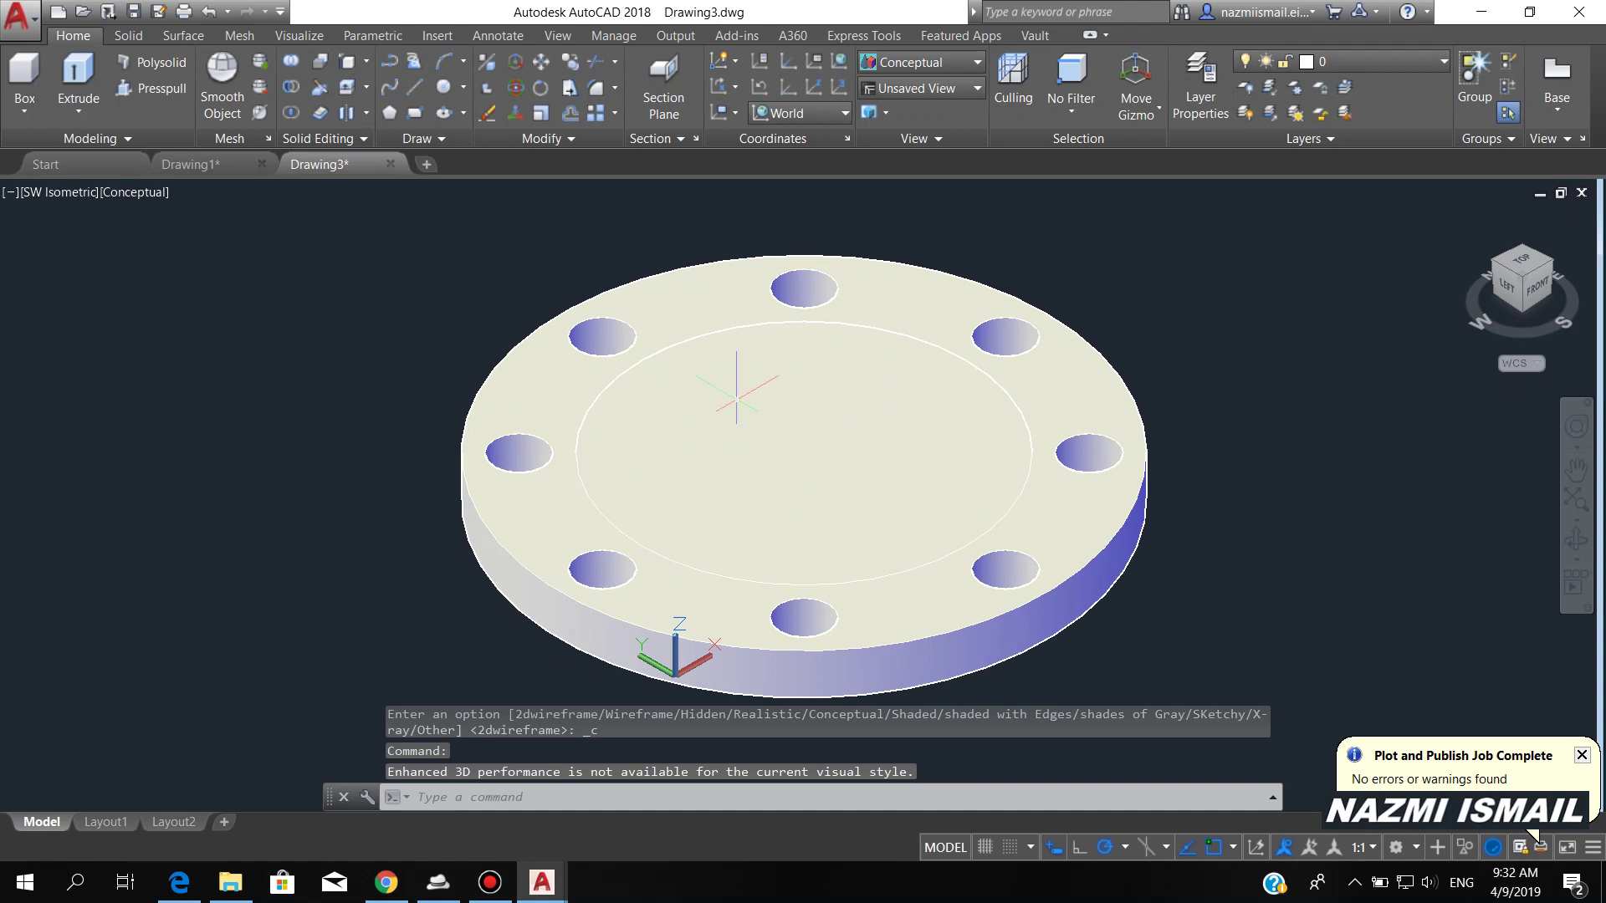
{"action": "left_click", "coordinate": [141, 194]}
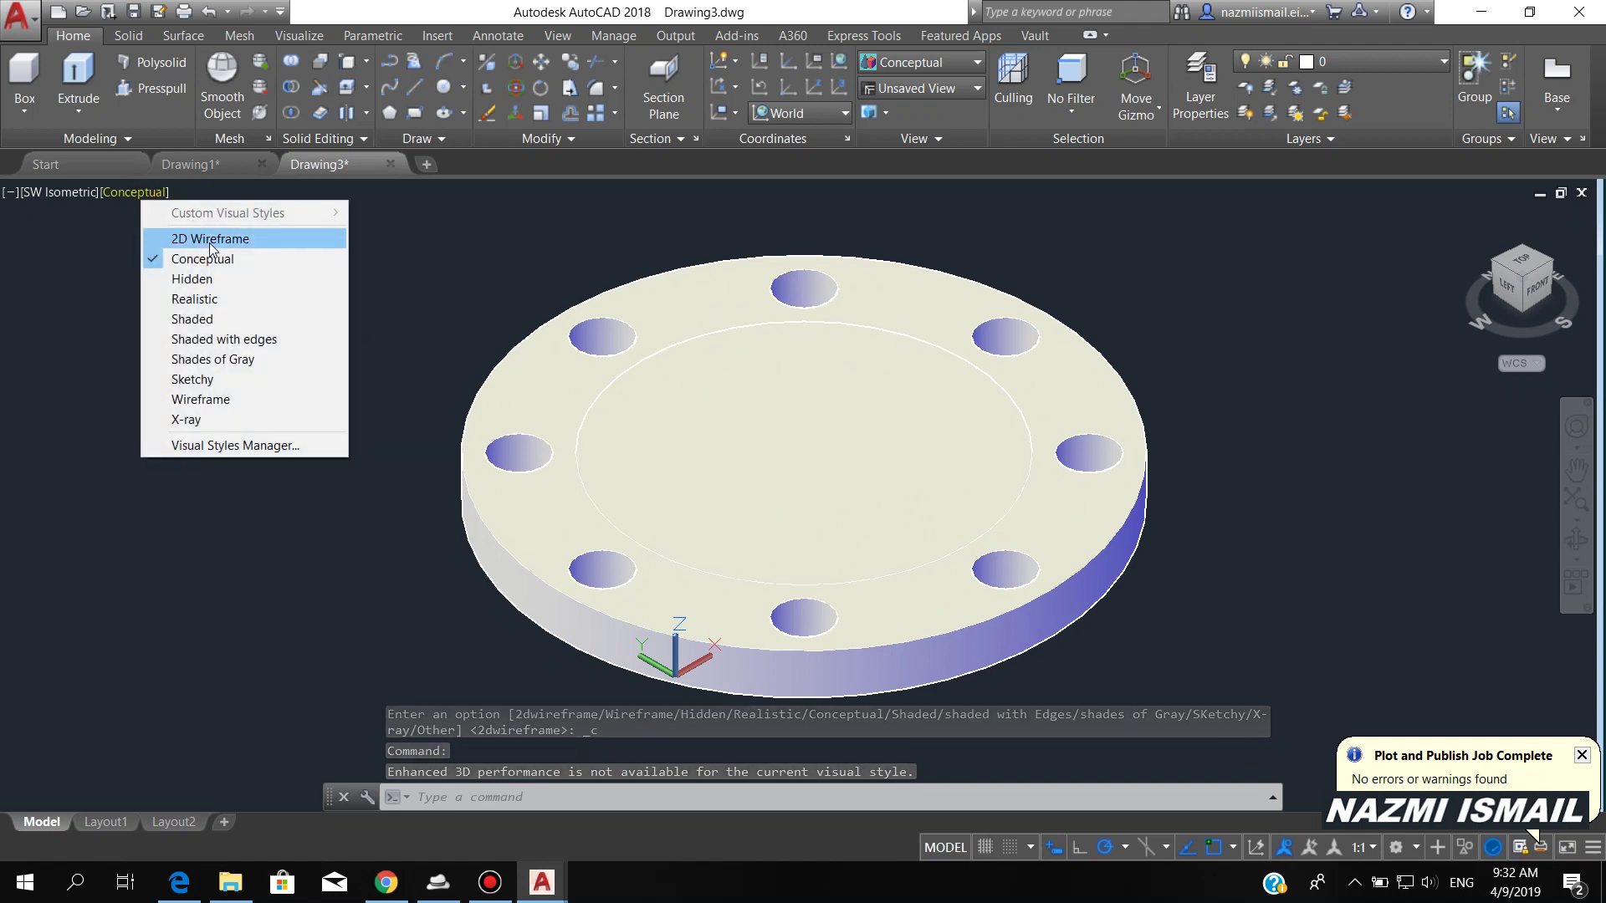
{"action": "left_click", "coordinate": [159, 237]}
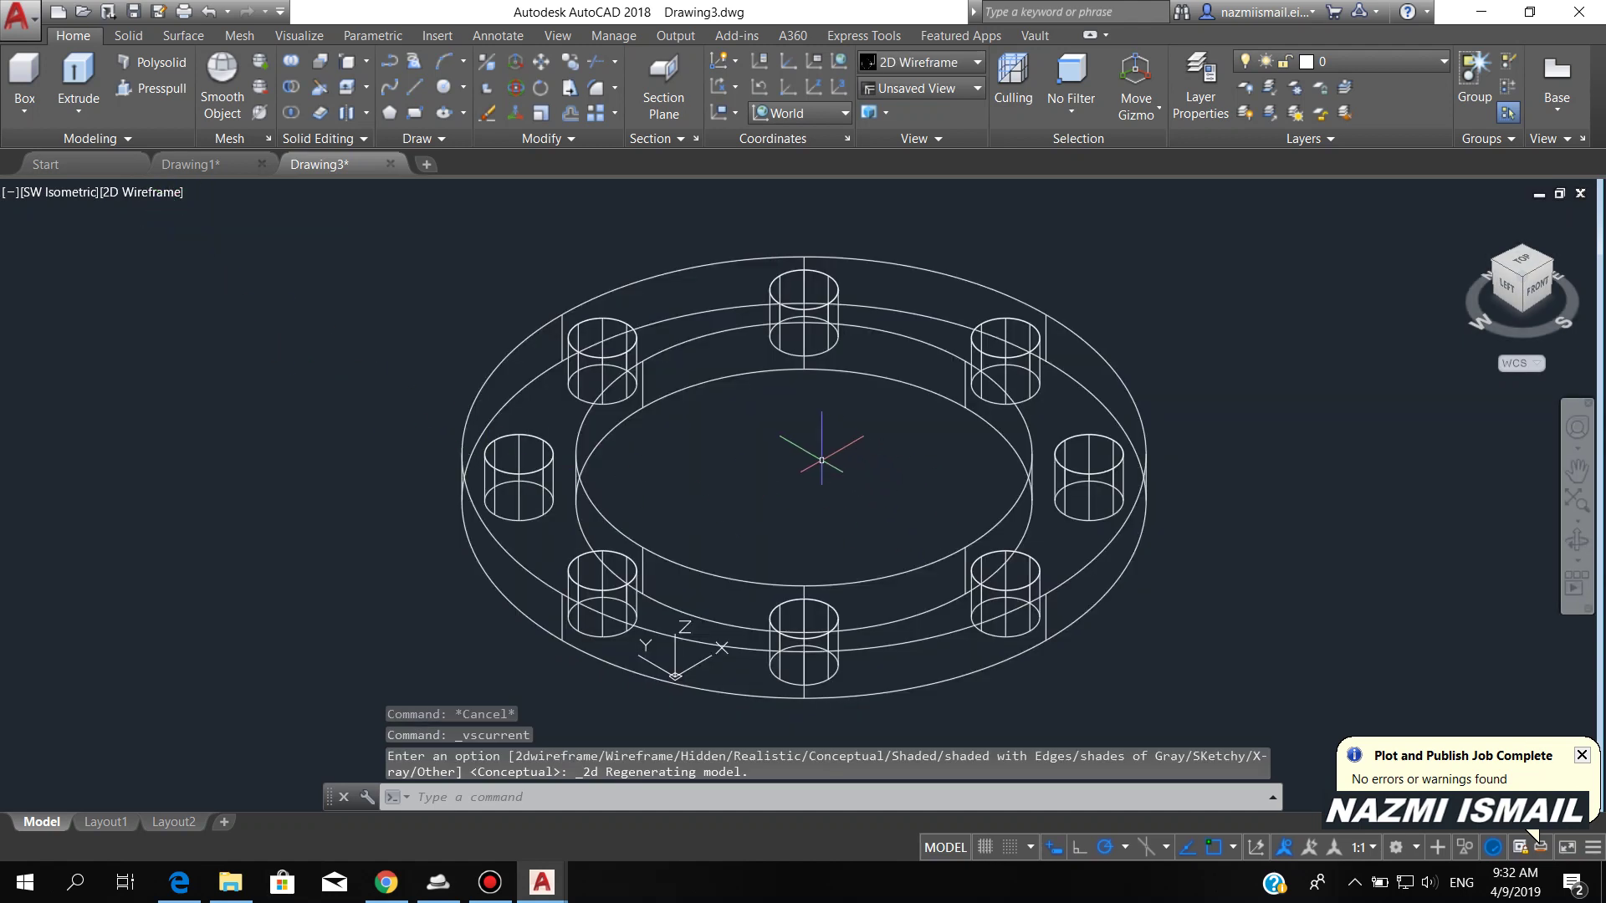
- Copy the inner solid's upper circular edge in place, using its center as both the base point and the second point
{"action": "left_click", "coordinate": [366, 61]}
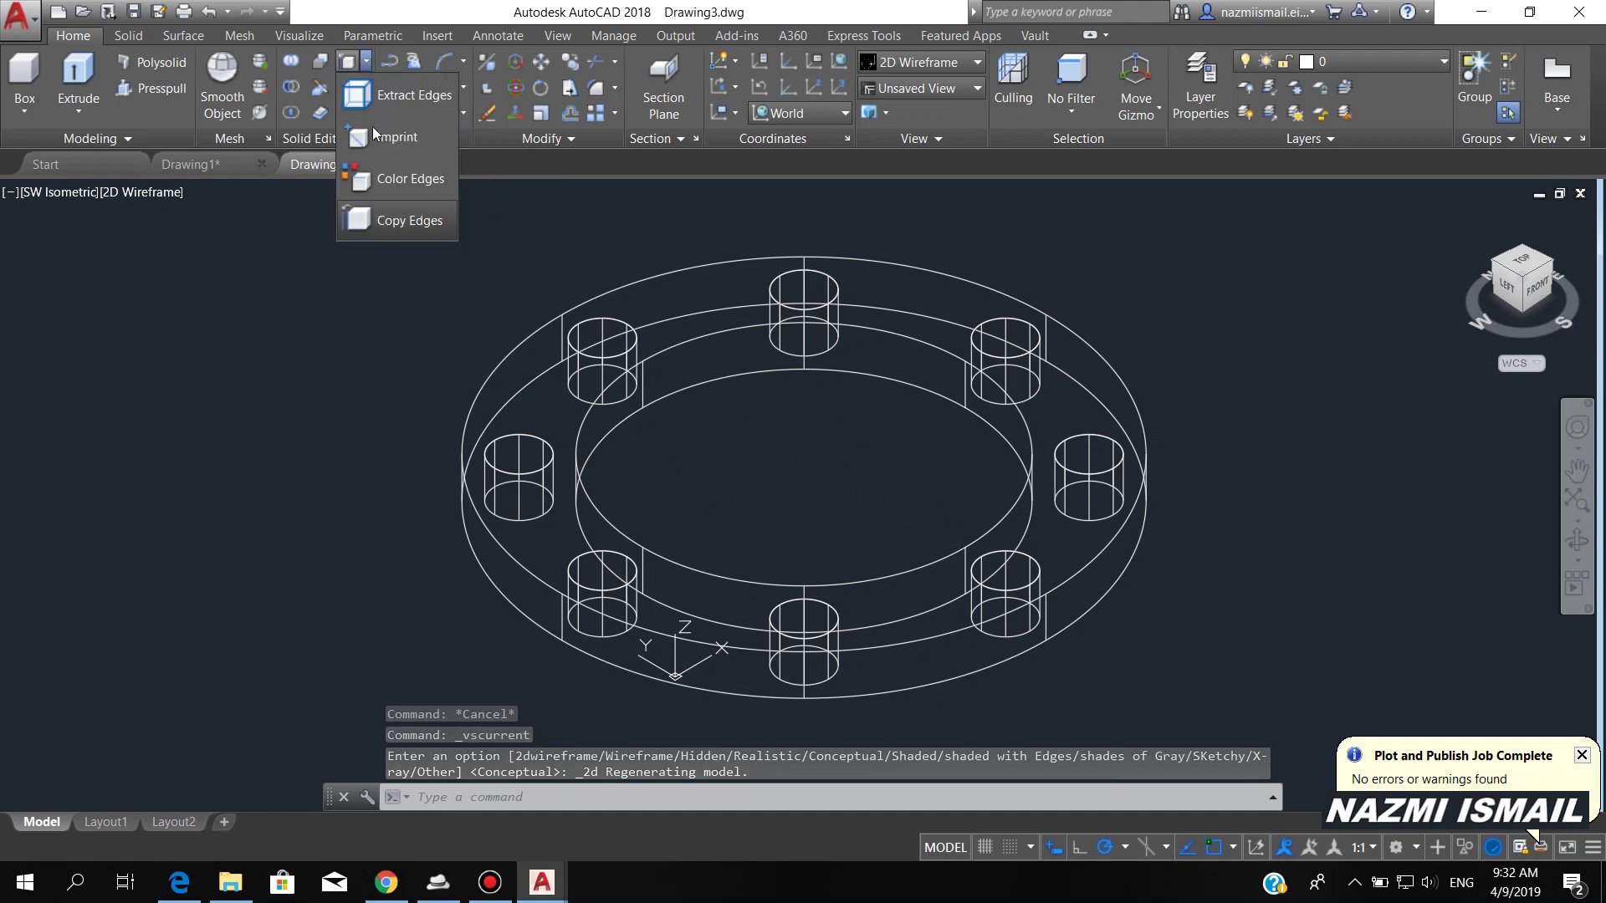
{"action": "left_click", "coordinate": [396, 220]}
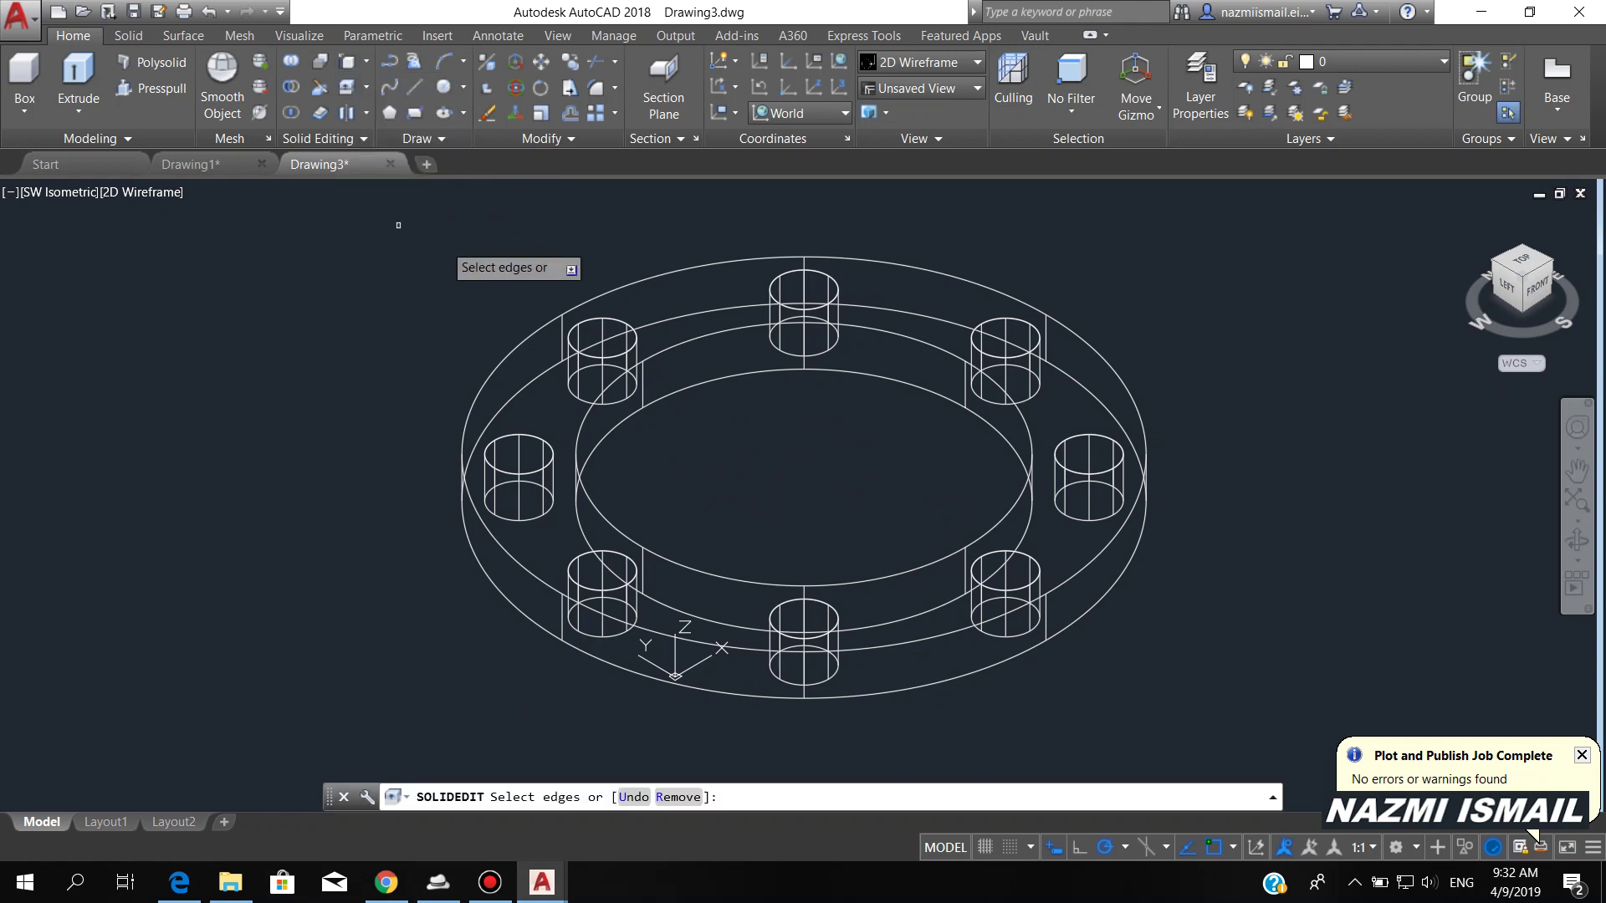
{"action": "left_click", "coordinate": [925, 343]}
{"action": "key", "text": "Return"}
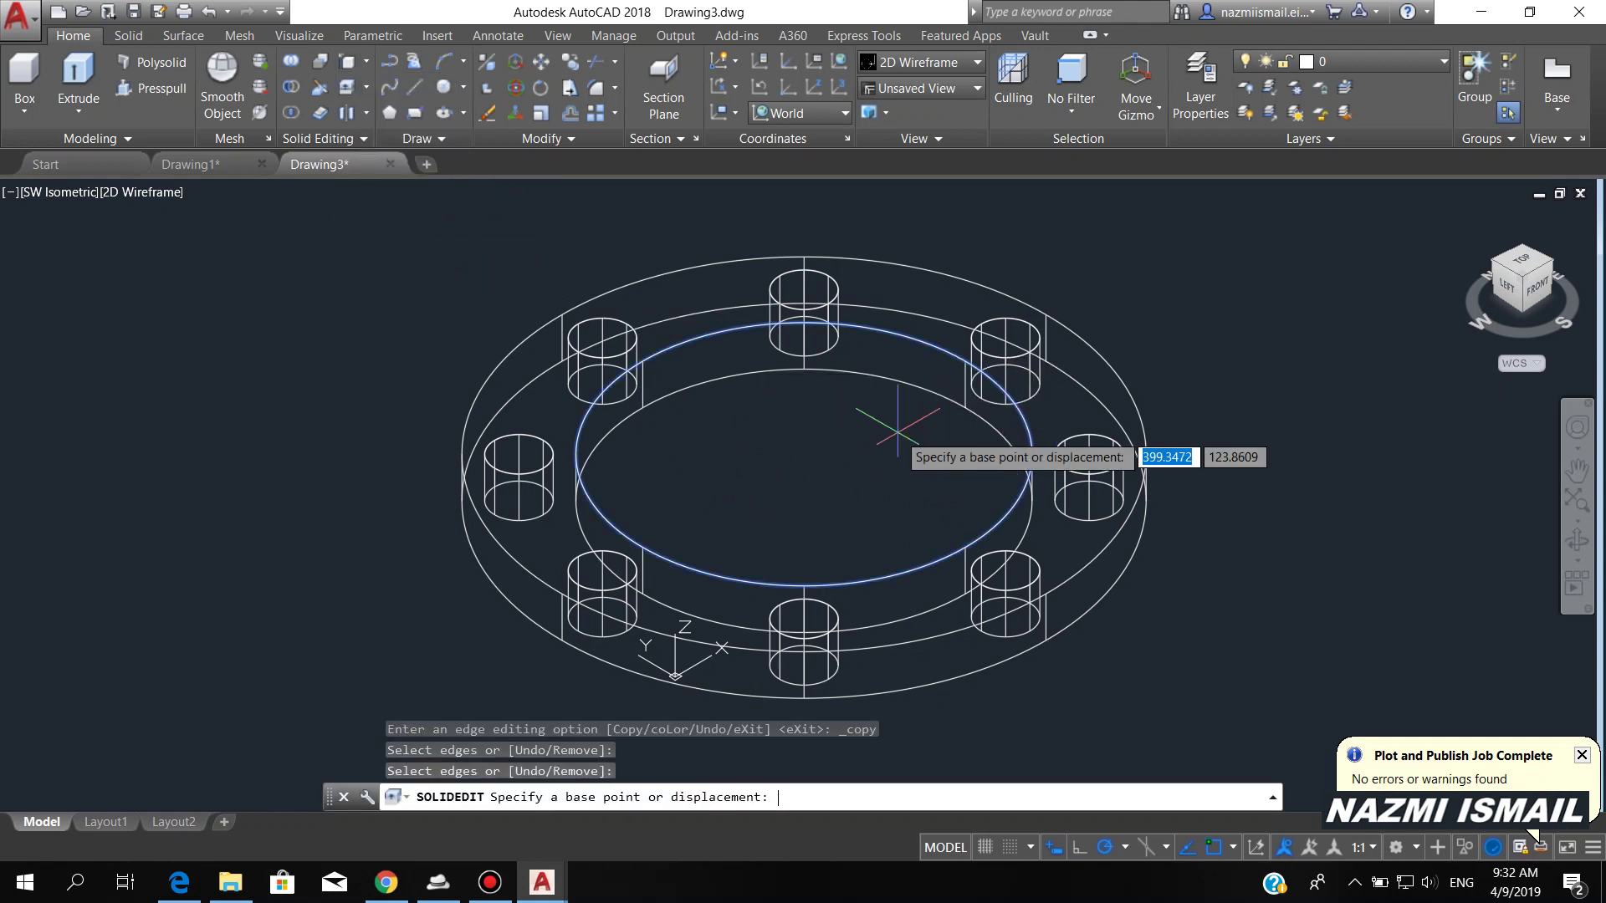
{"action": "left_click", "coordinate": [803, 453]}
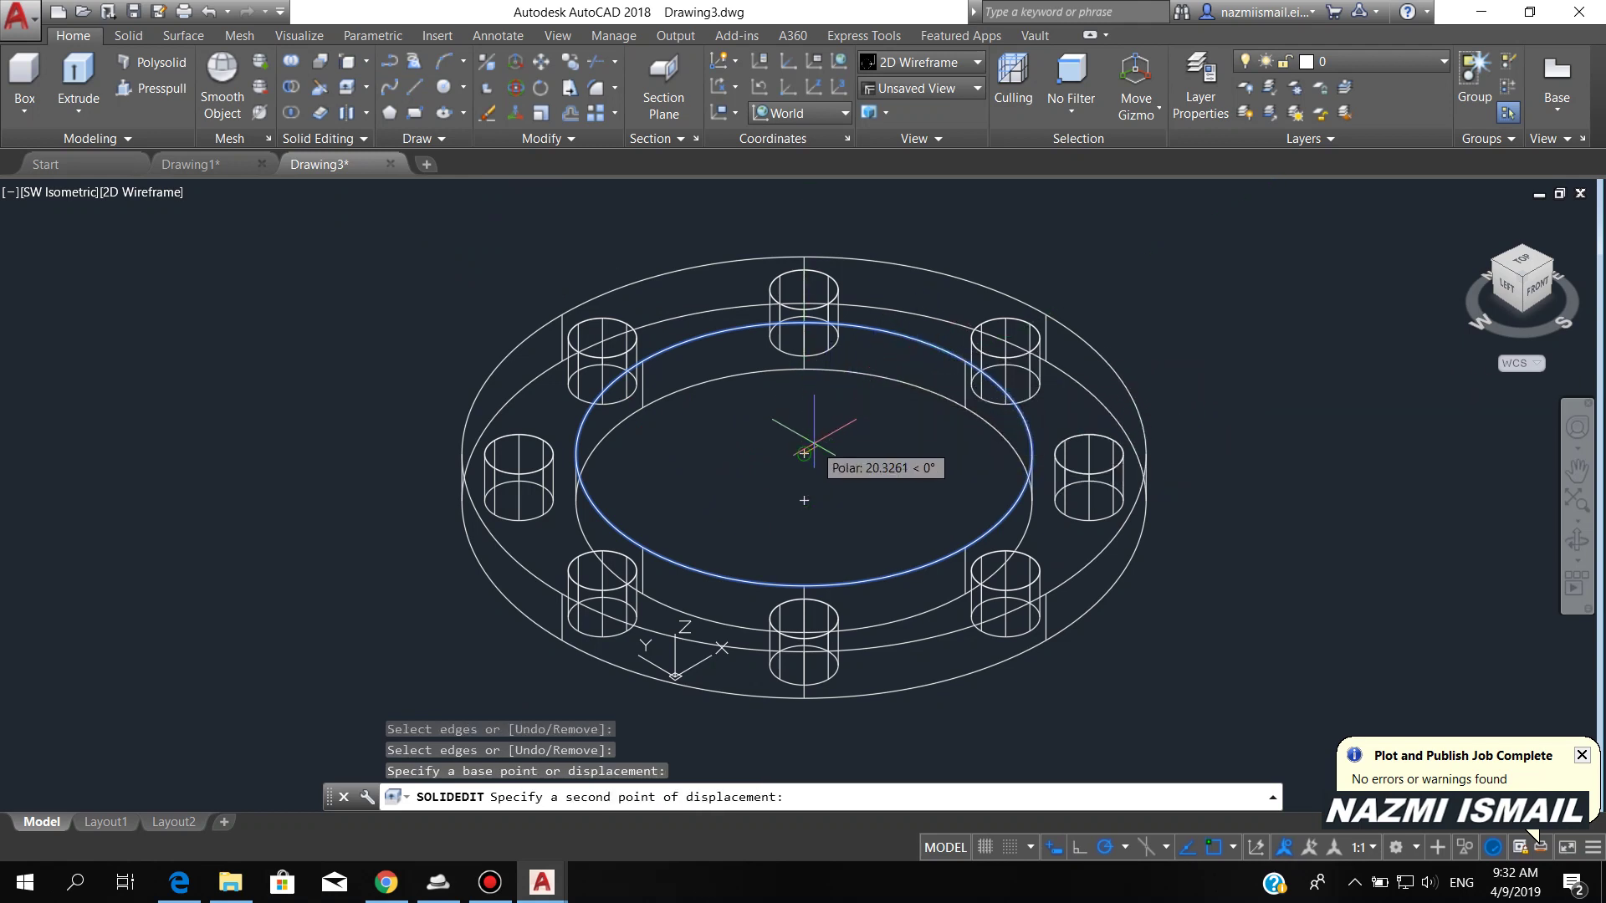
{"action": "left_click", "coordinate": [804, 500]}
{"action": "key", "text": "Return"}
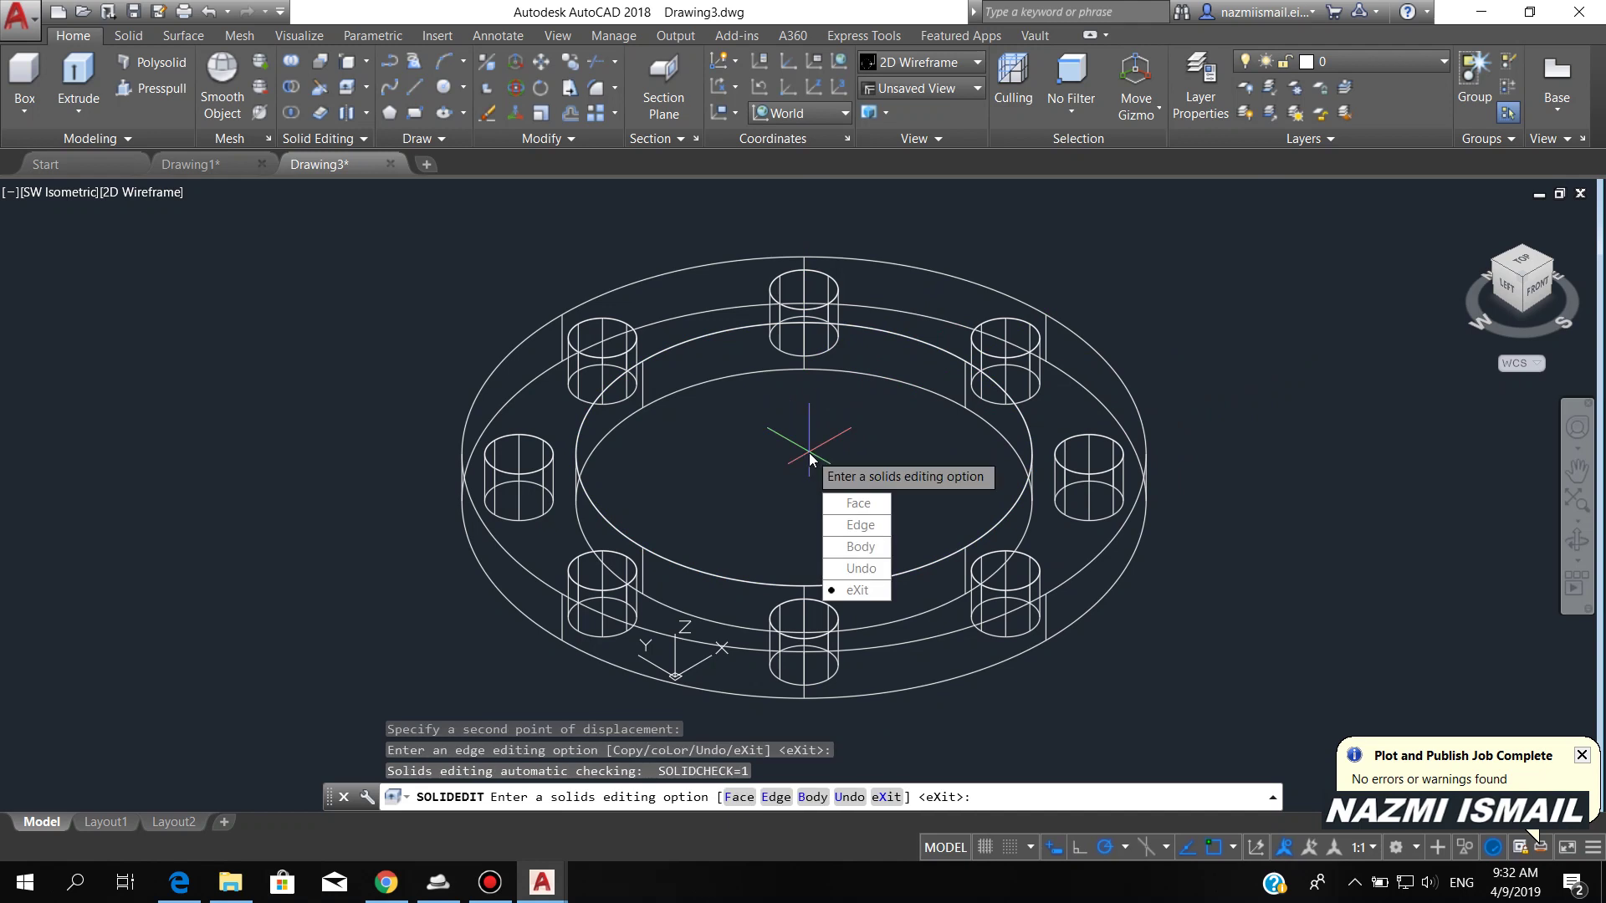
{"action": "key", "text": "Return"}
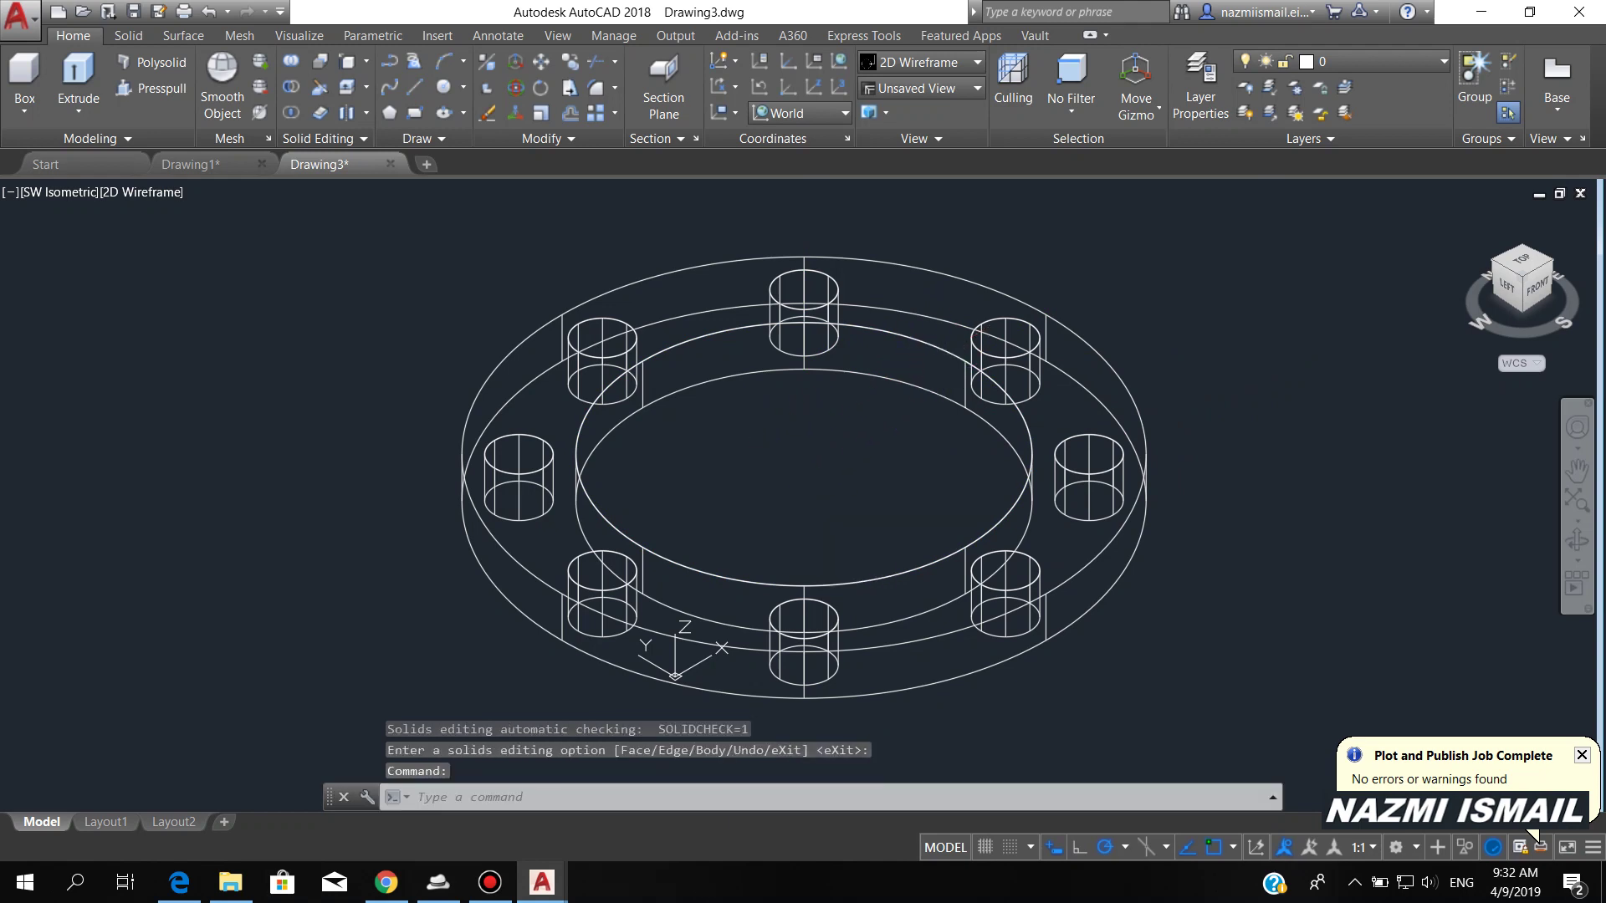
{"action": "left_click", "coordinate": [952, 360]}
{"action": "key", "text": "Escape"}
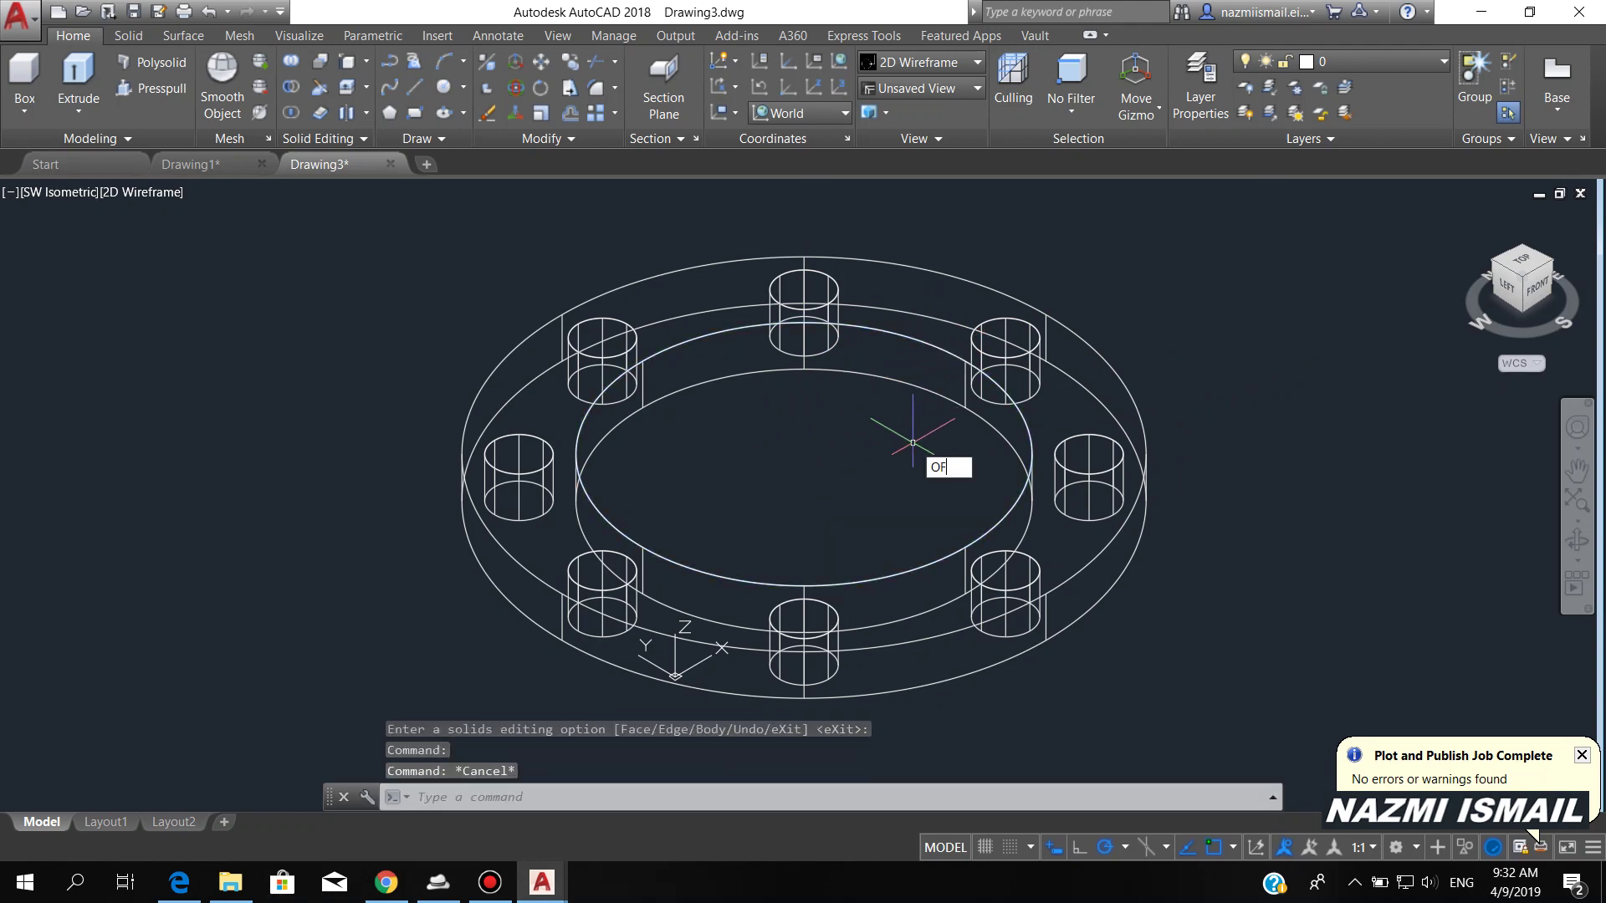
- Offset the copied inner circle inward by 30
{"action": "type", "text": "OF"}
{"action": "key", "text": "Return"}
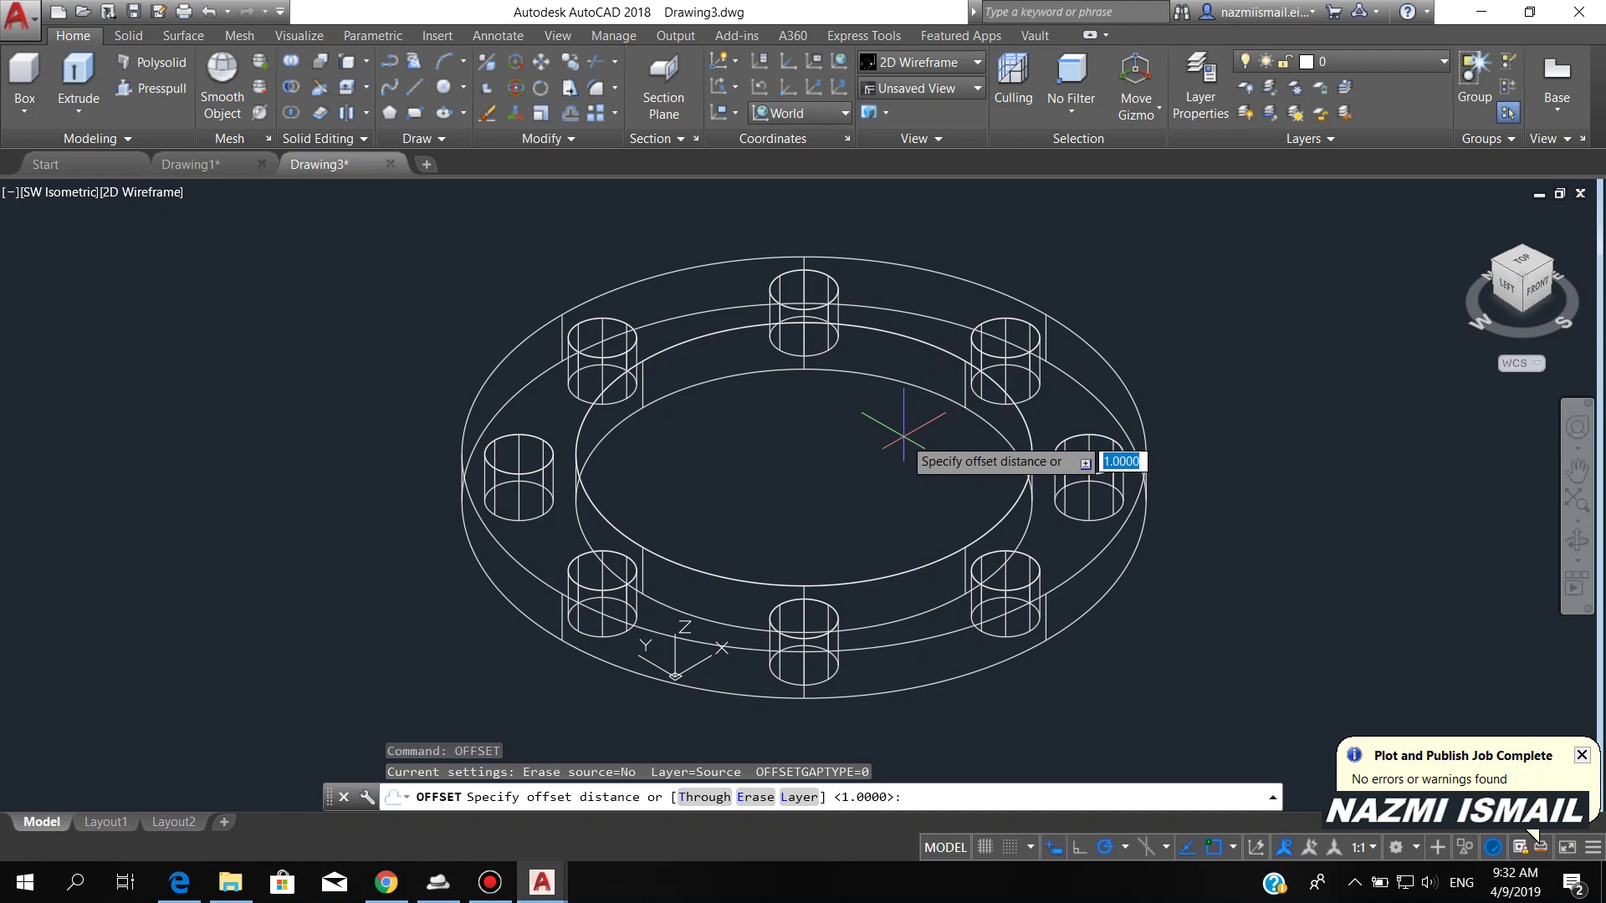
{"action": "type", "text": "30"}
{"action": "key", "text": "Return"}
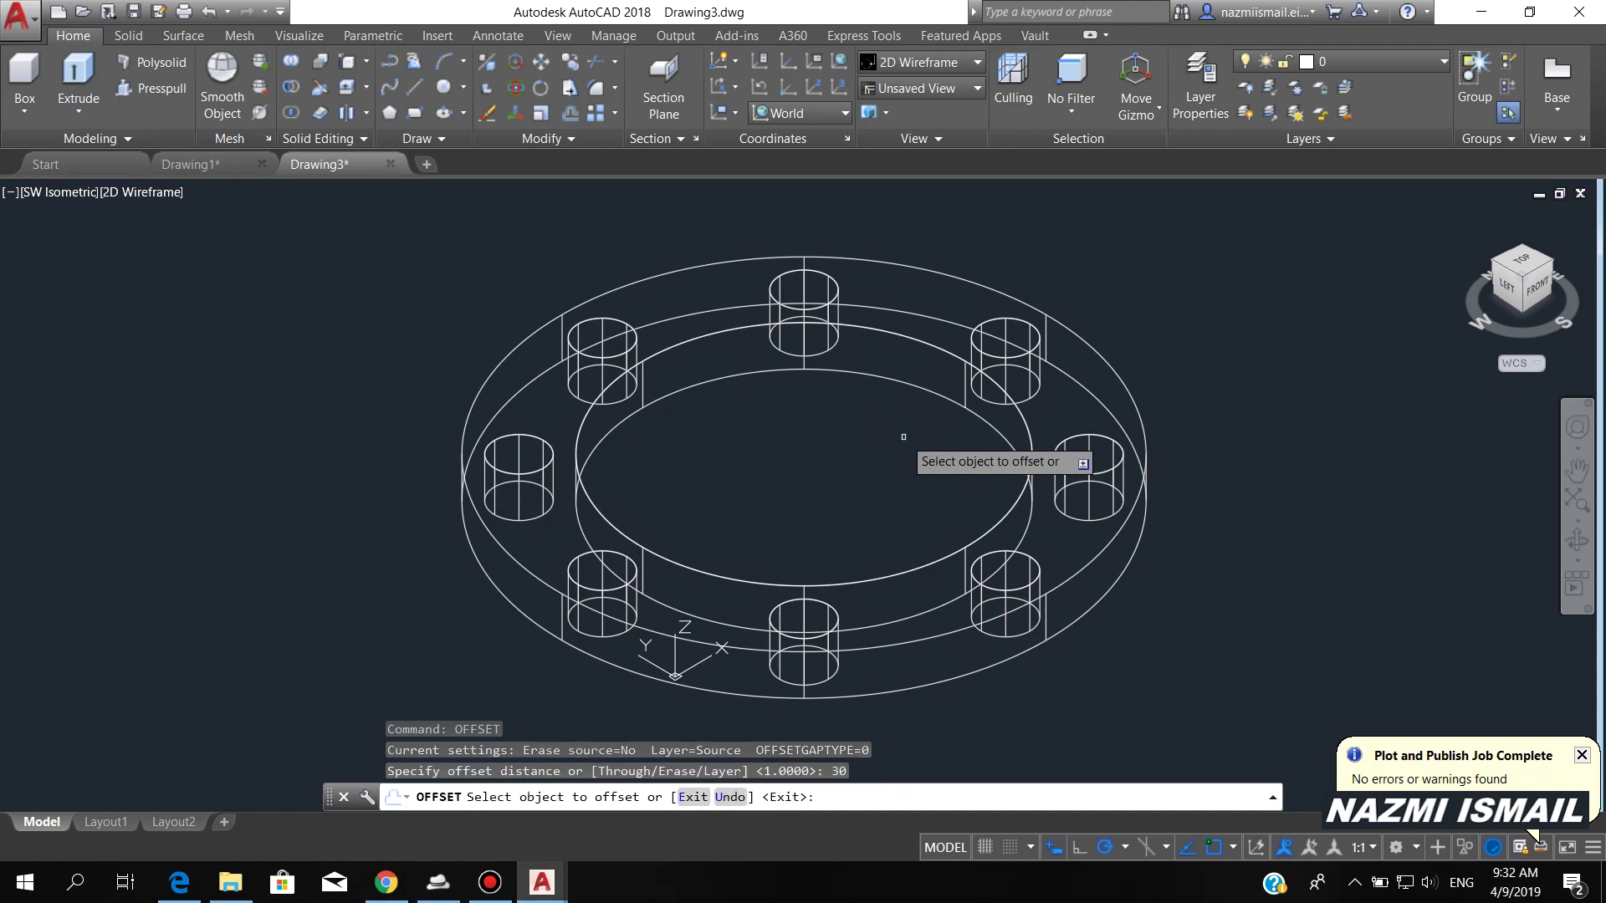
{"action": "left_click", "coordinate": [926, 343]}
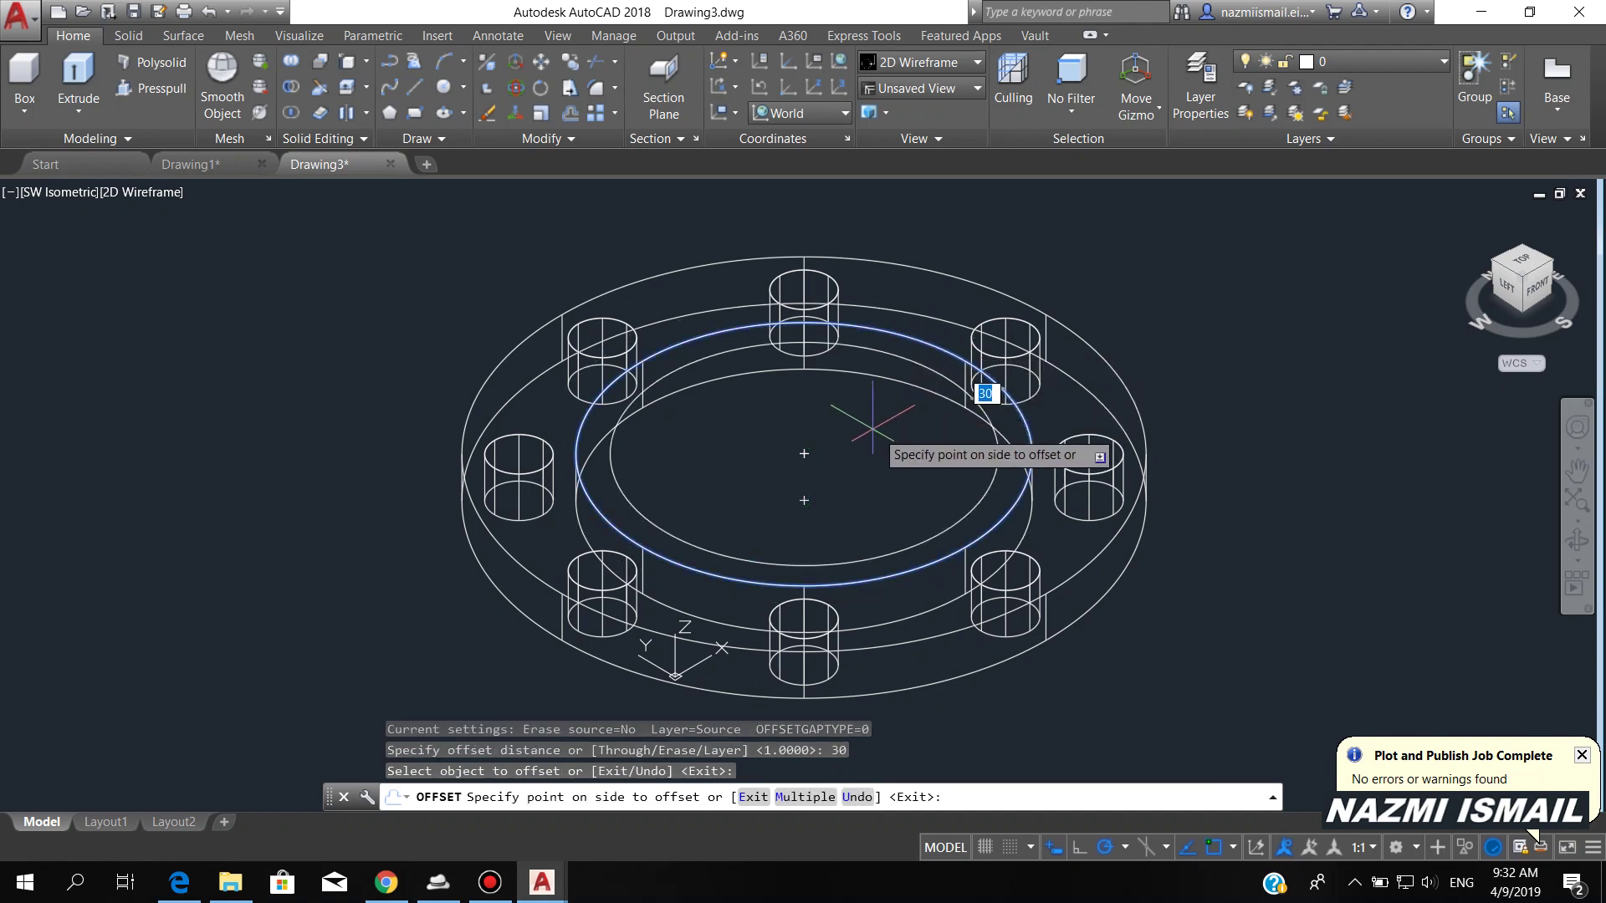
{"action": "left_click", "coordinate": [801, 448]}
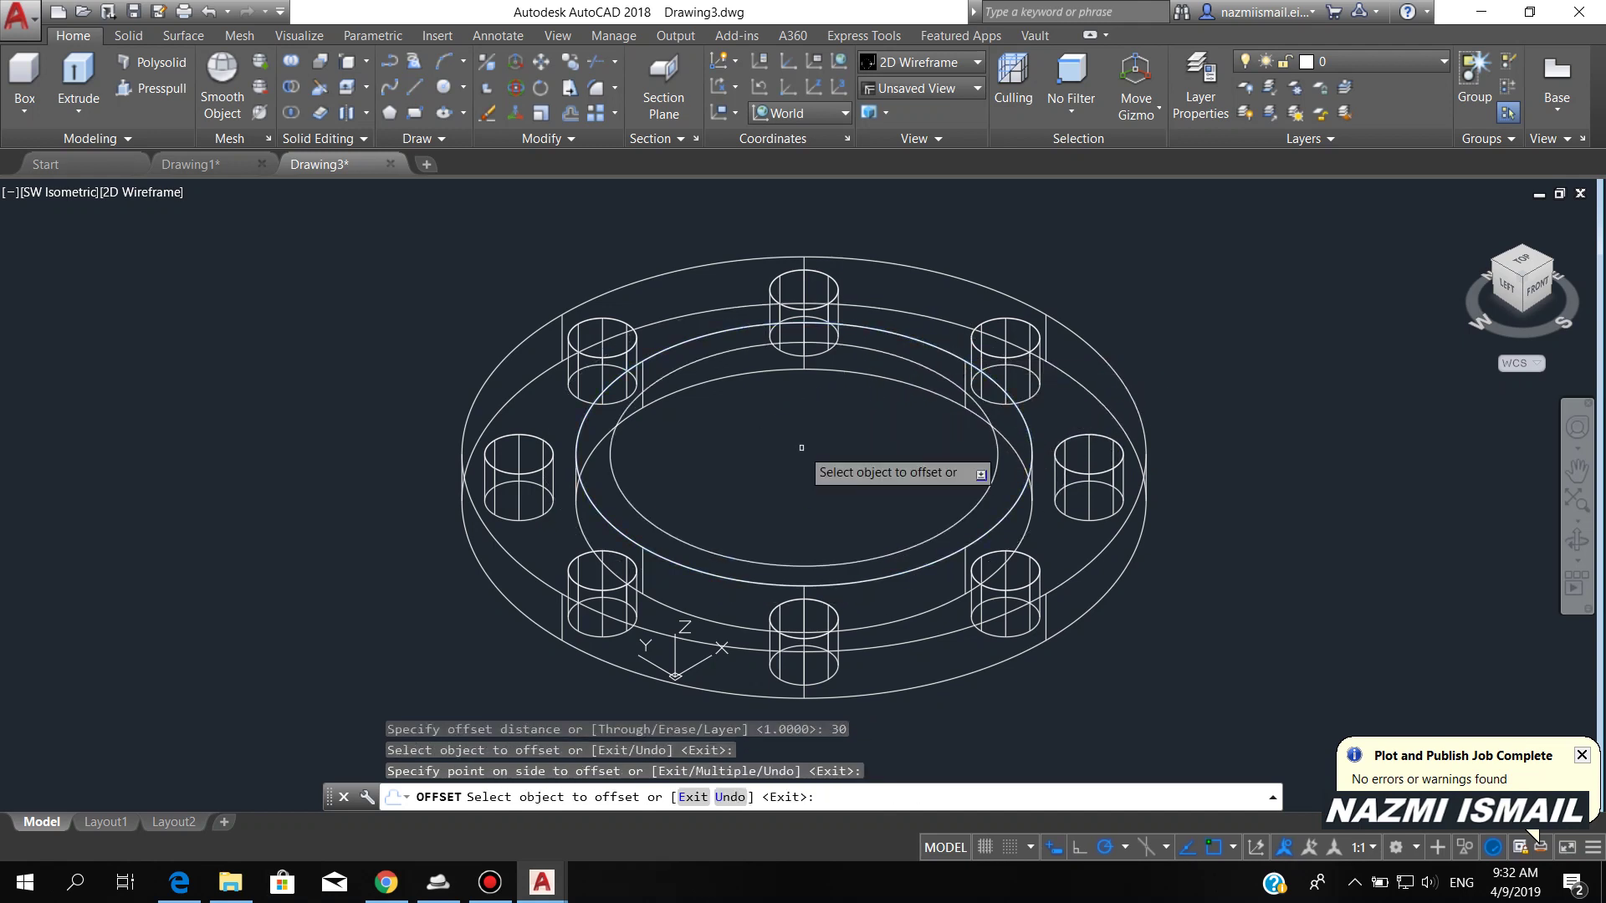
{"action": "key", "text": "Return"}
- Presspull the ring between the copied circle and its offset upward by 50 to form the raised hub
{"action": "scroll", "coordinate": [747, 537], "scroll_direction": "down", "scroll_amount": 2}
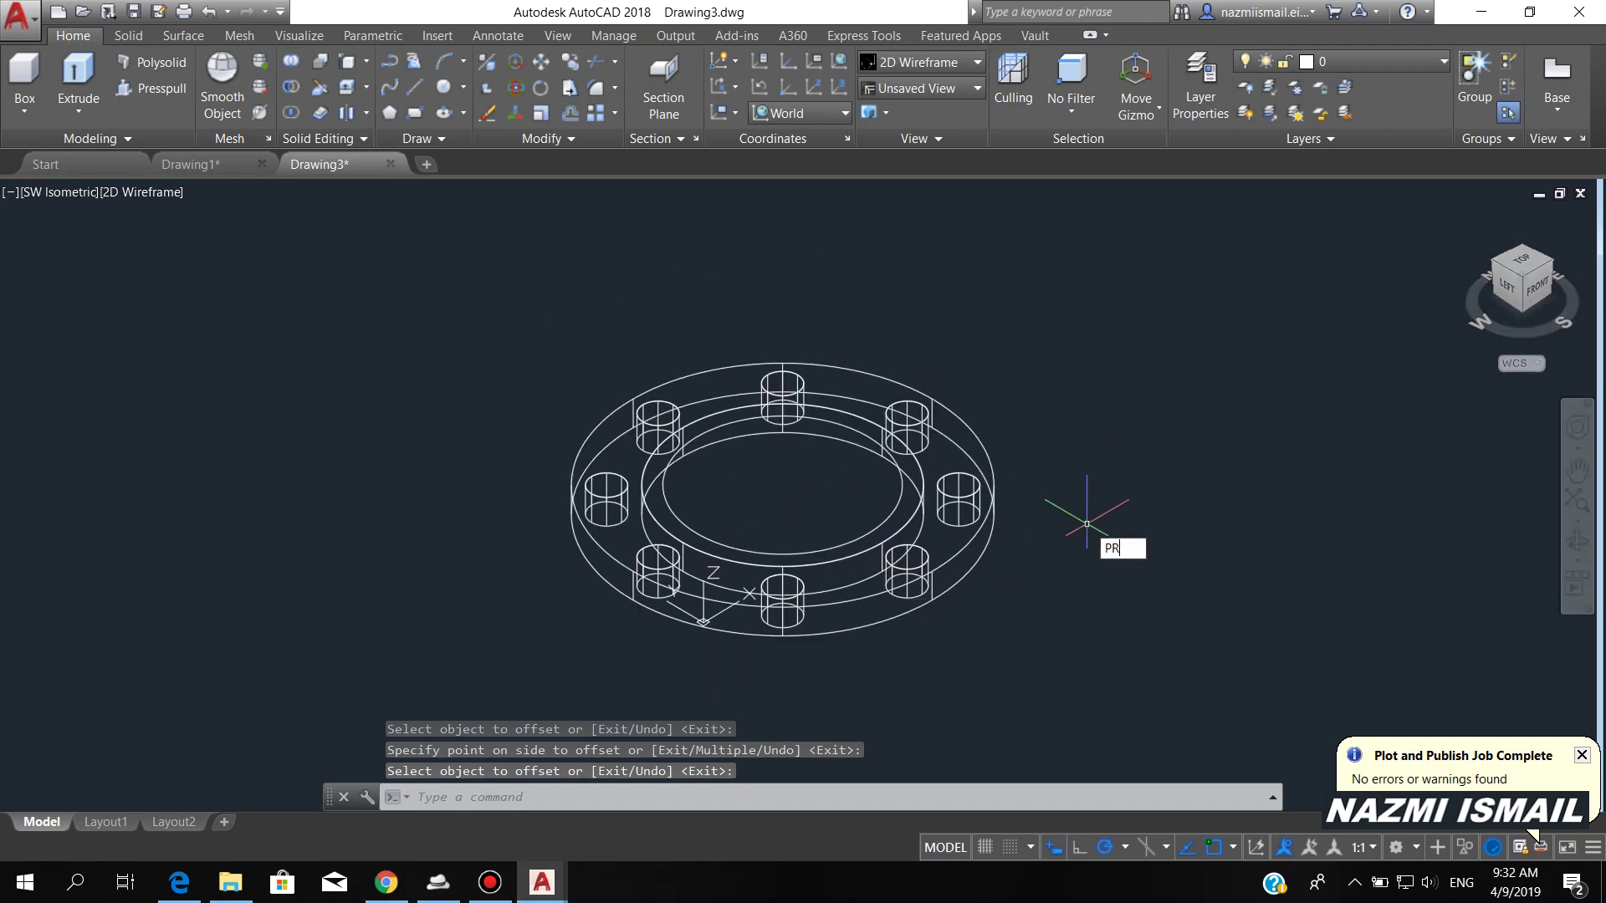
{"action": "type", "text": "PRESSPULL"}
{"action": "key", "text": "Return"}
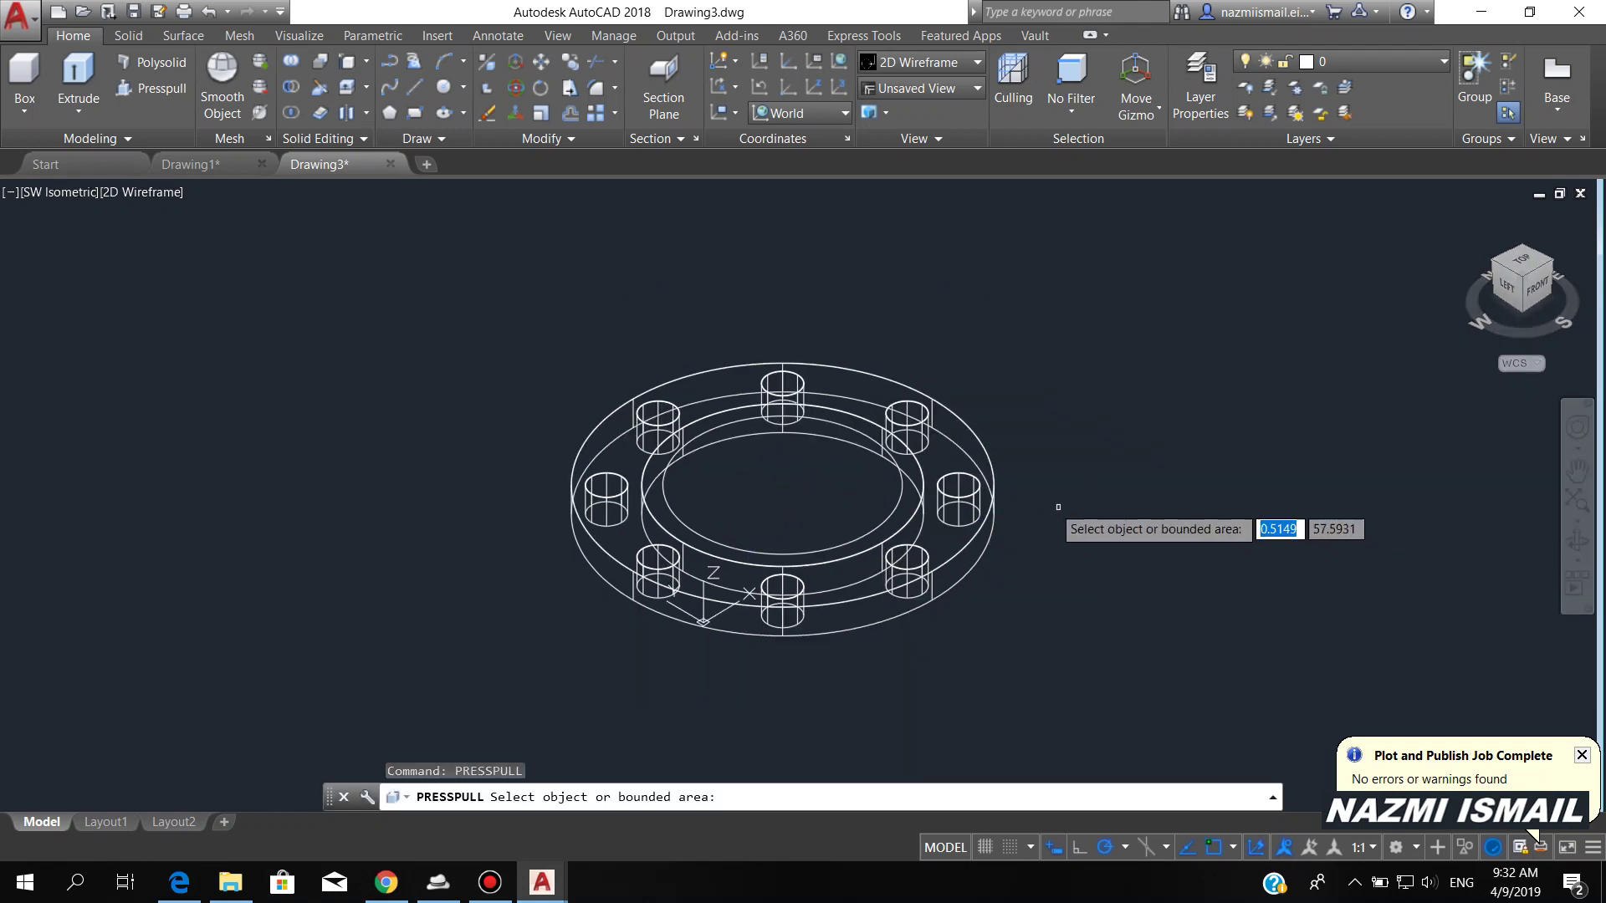
{"action": "left_click", "coordinate": [911, 490]}
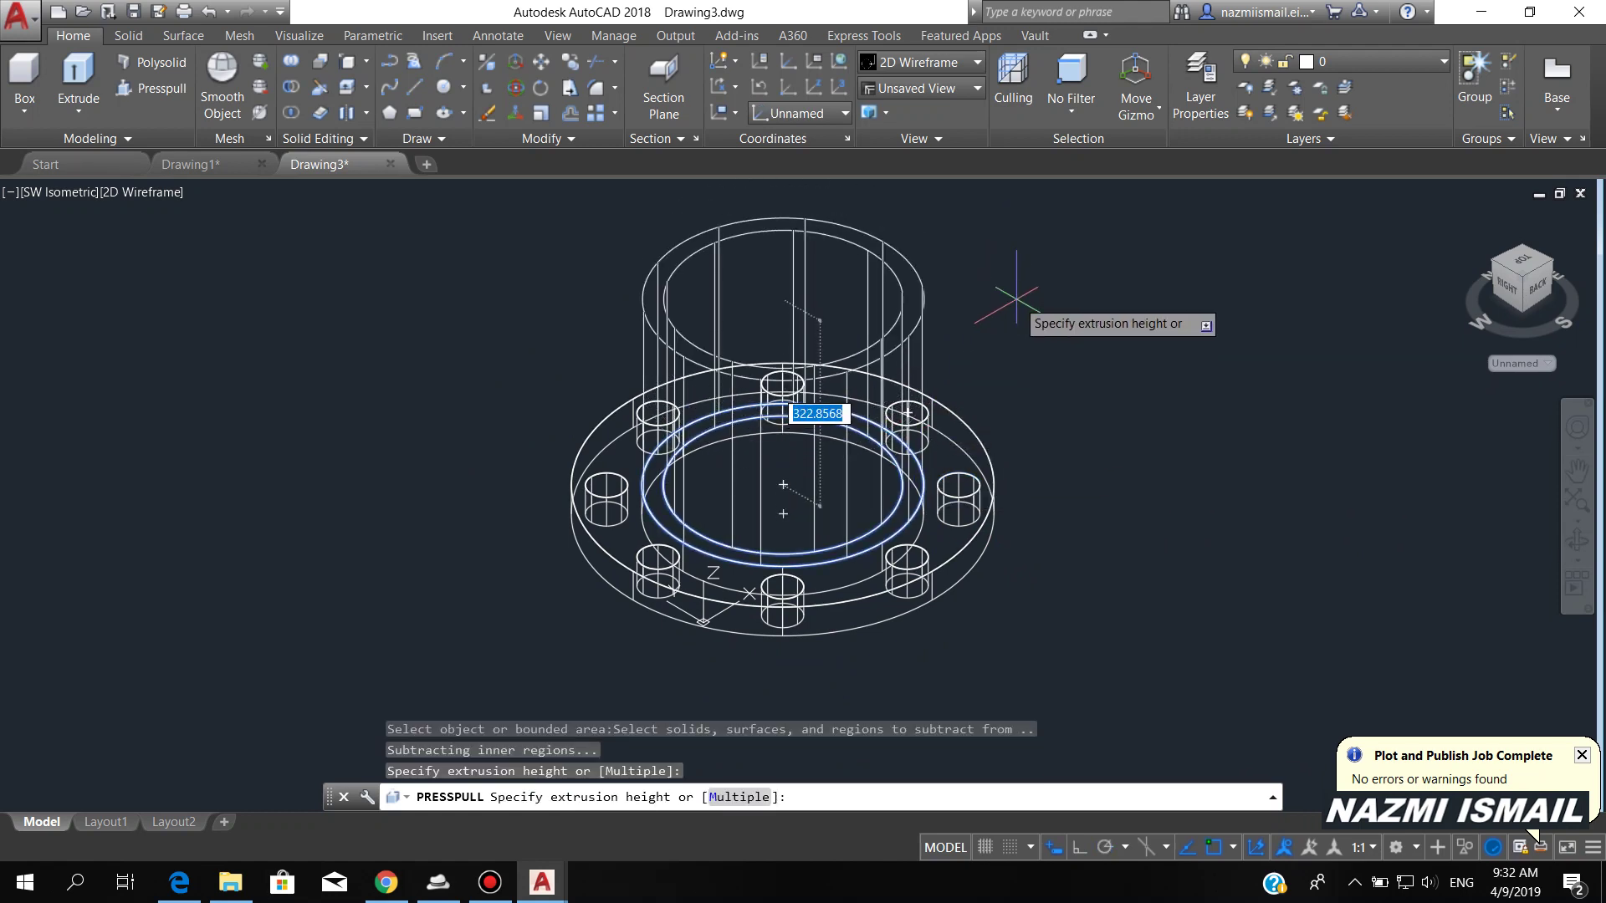
{"action": "type", "text": "50"}
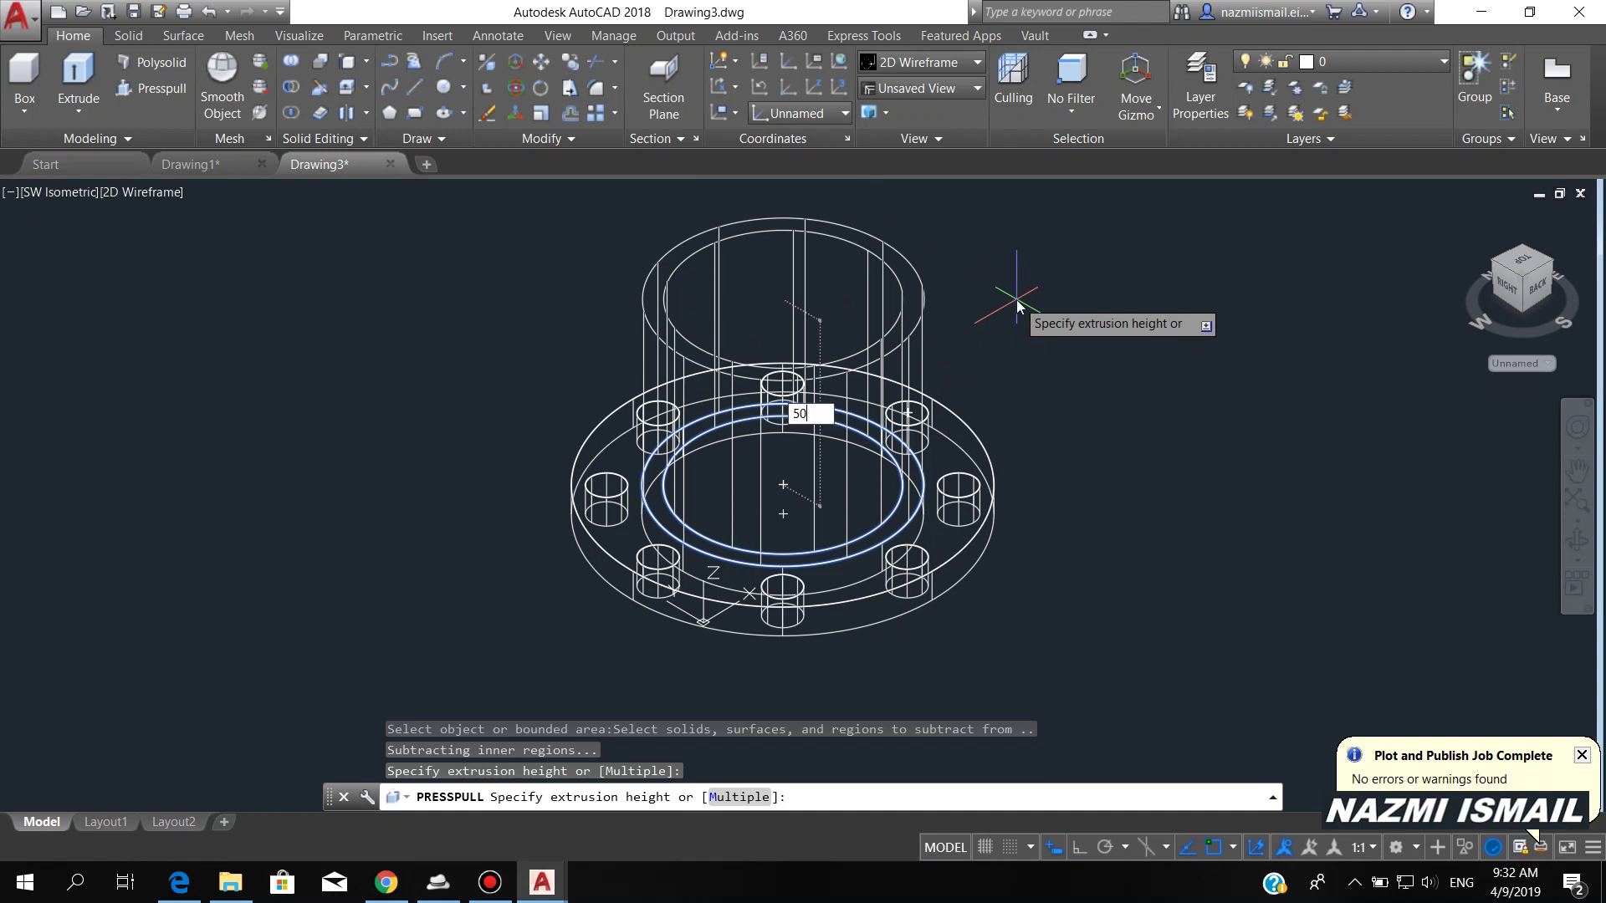
{"action": "key", "text": "Return"}
{"action": "key", "text": "Return"}
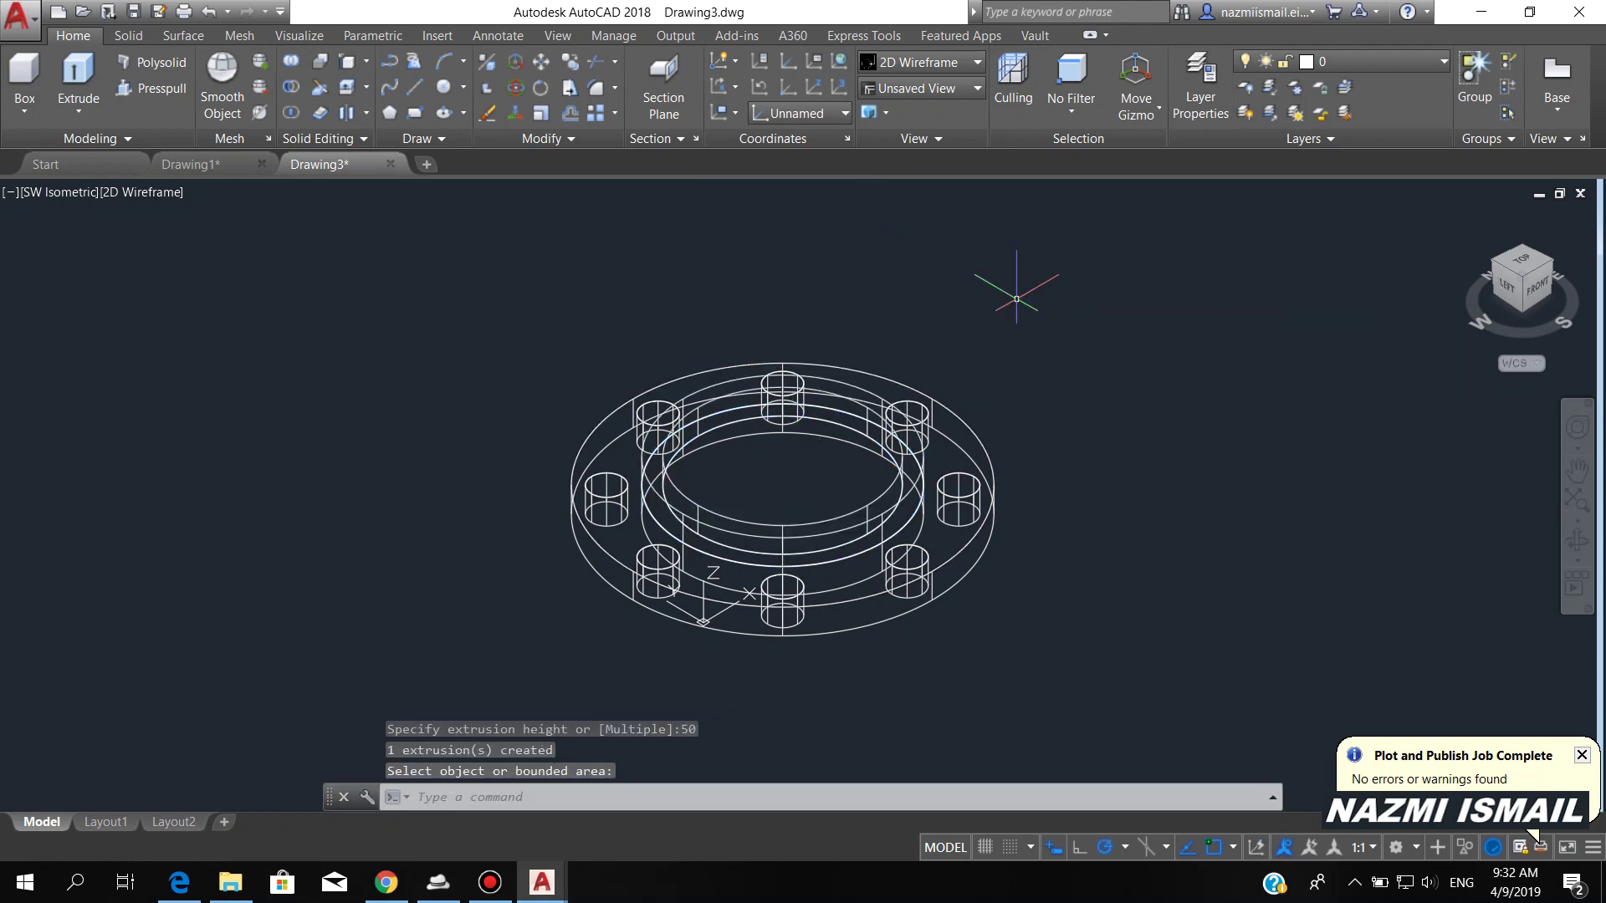
{"action": "type", "text": "PRESSPULL"}
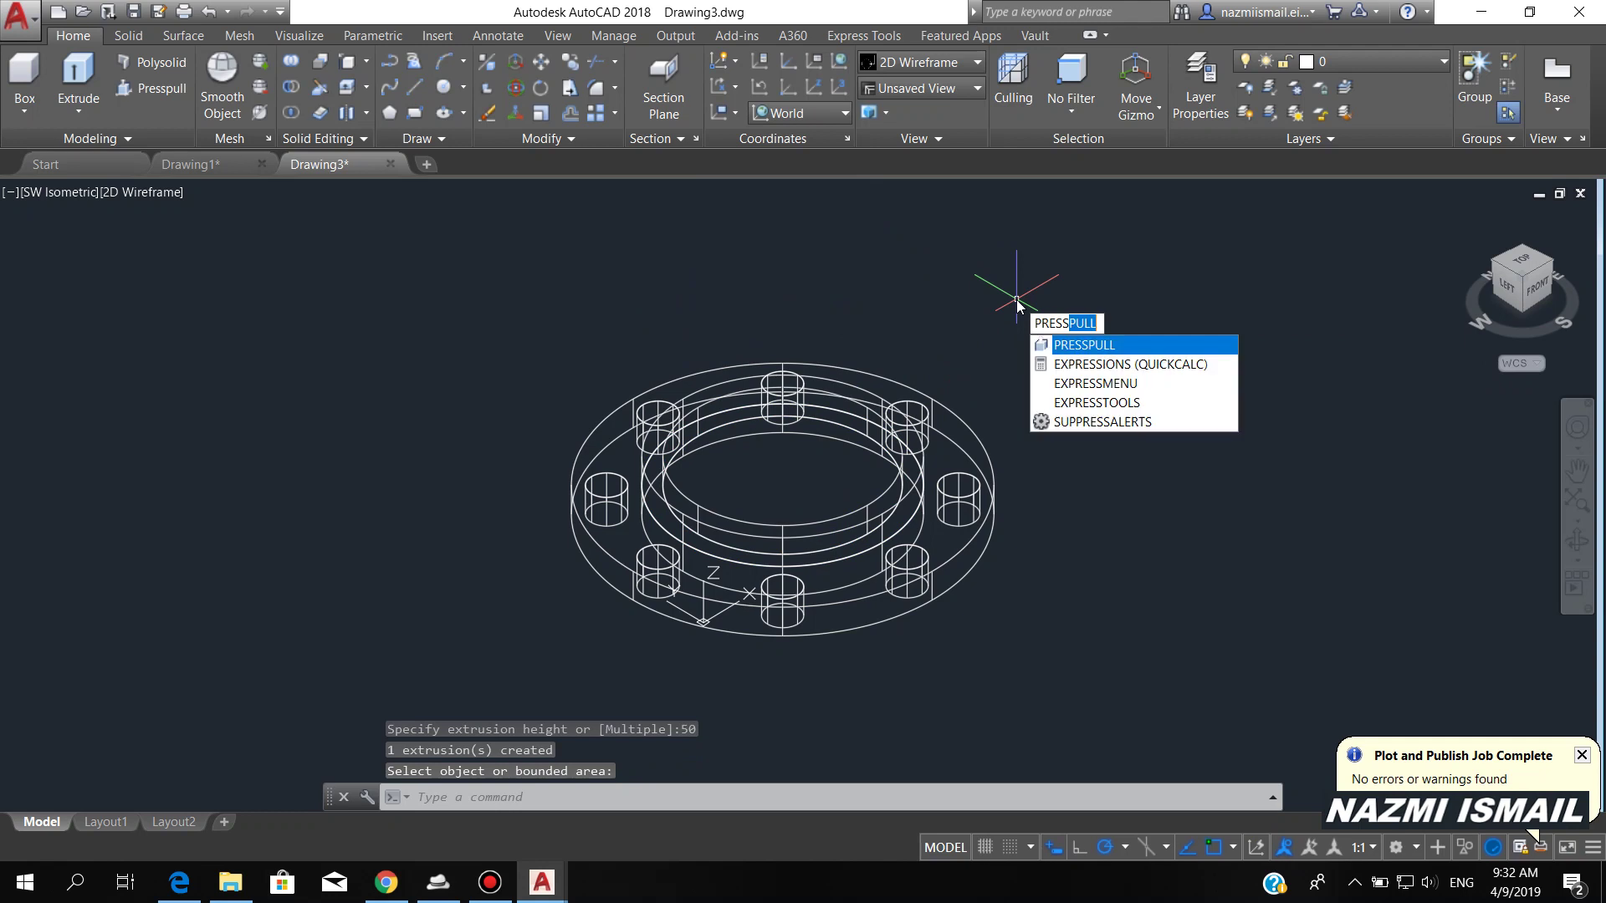
{"action": "key", "text": "Escape"}
{"action": "key", "text": "Escape"}
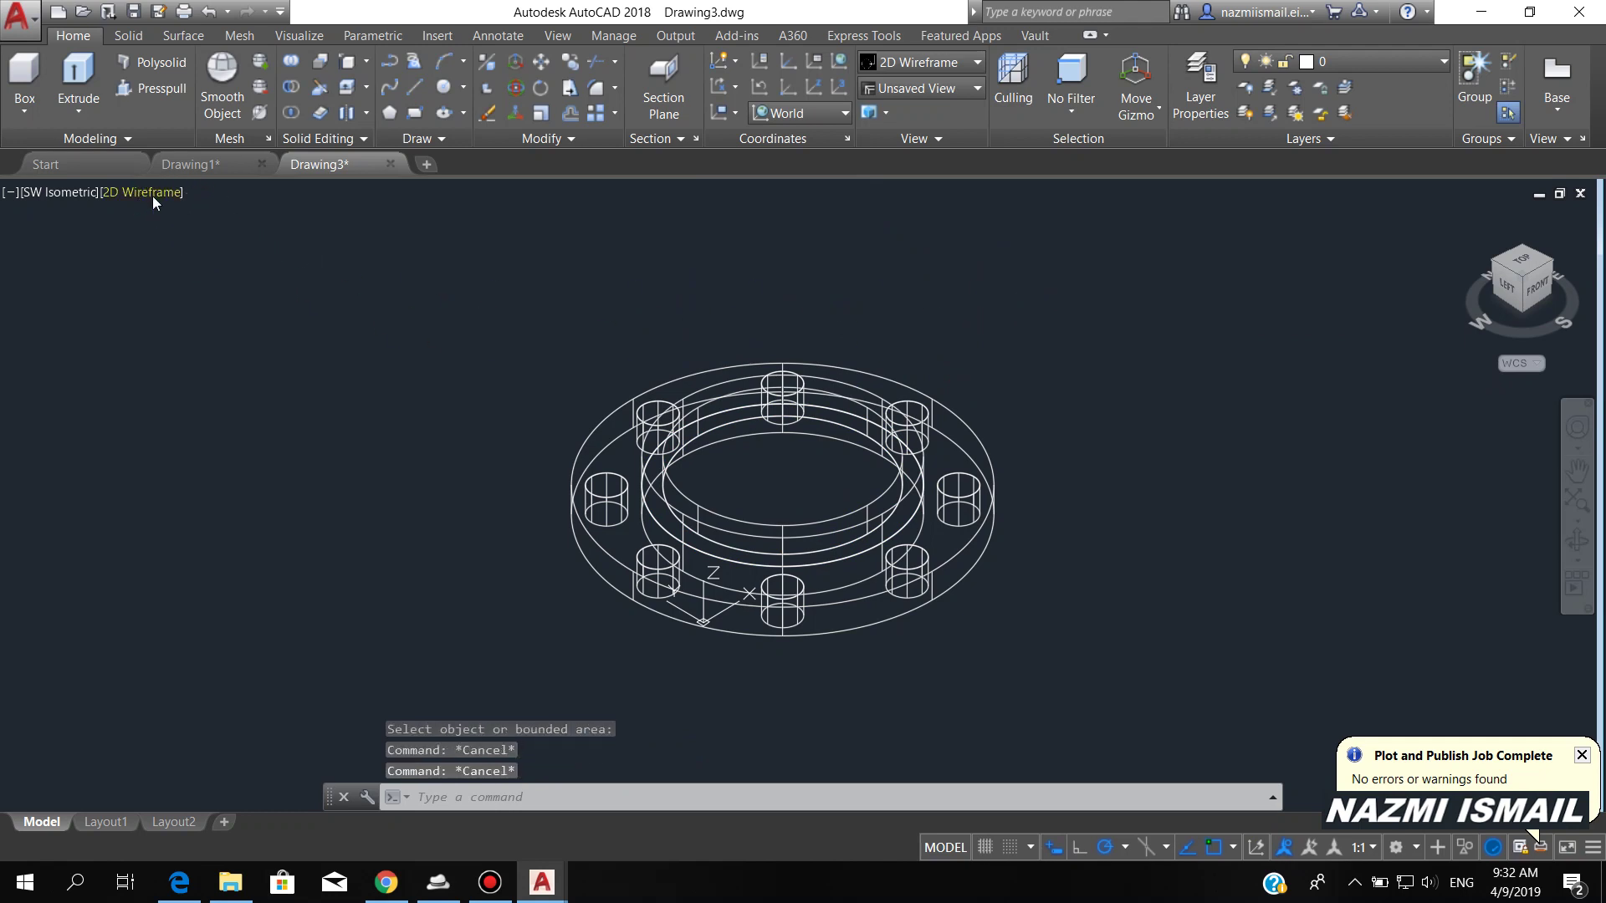
- Switch to the Conceptual visual style and presspull the circular face inside the hub downward through the disc to open the bore
{"action": "left_click", "coordinate": [153, 193]}
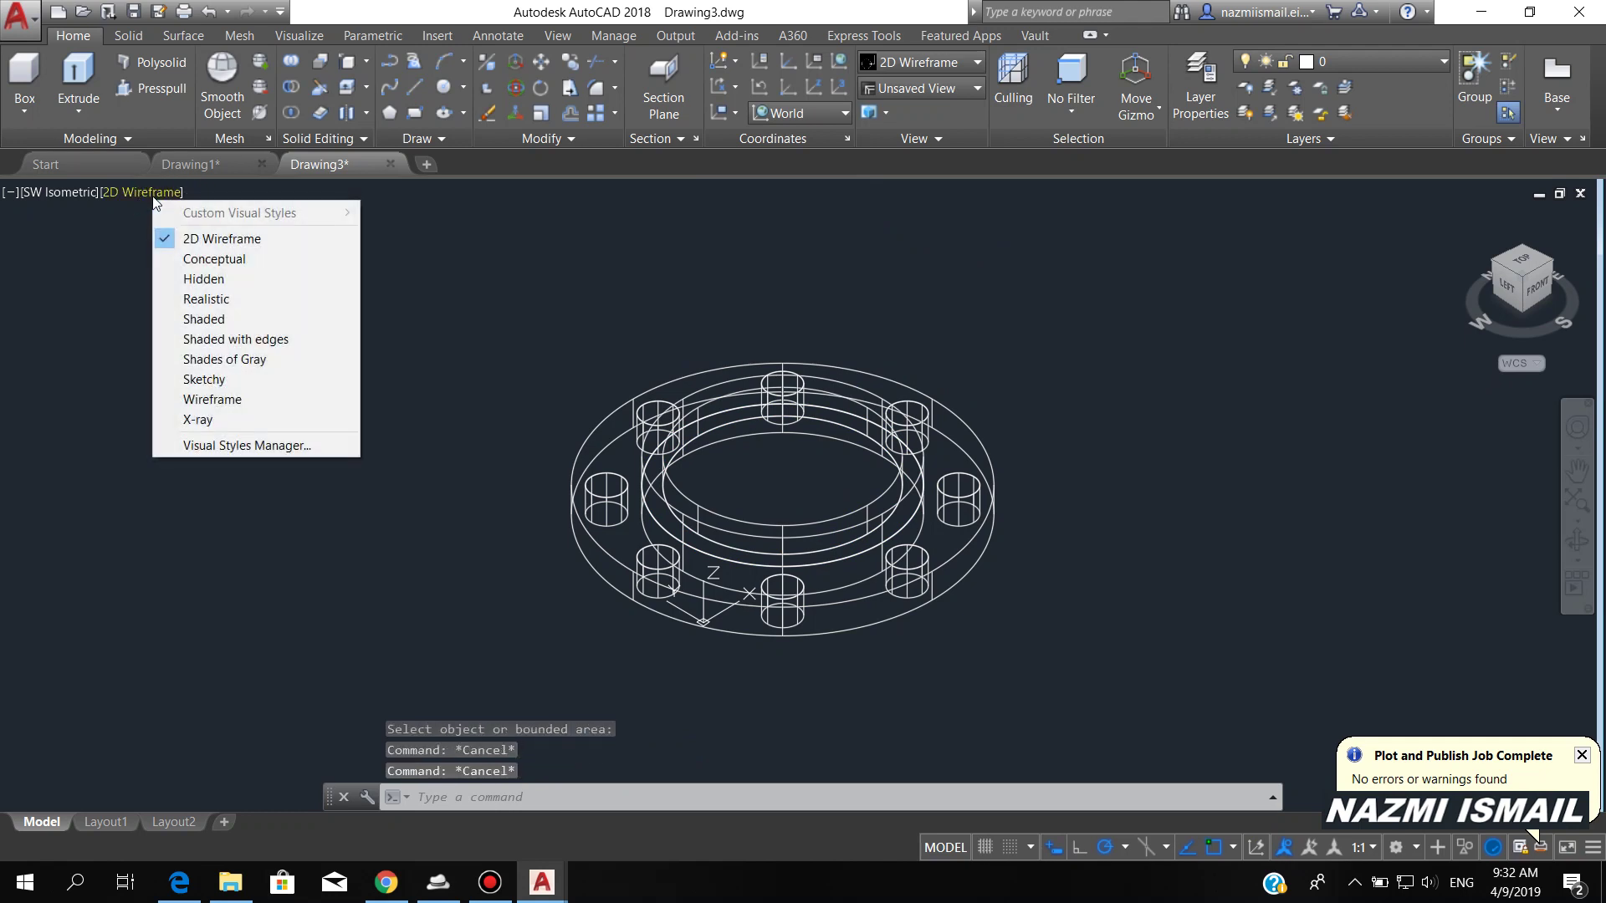
{"action": "left_click", "coordinate": [205, 261]}
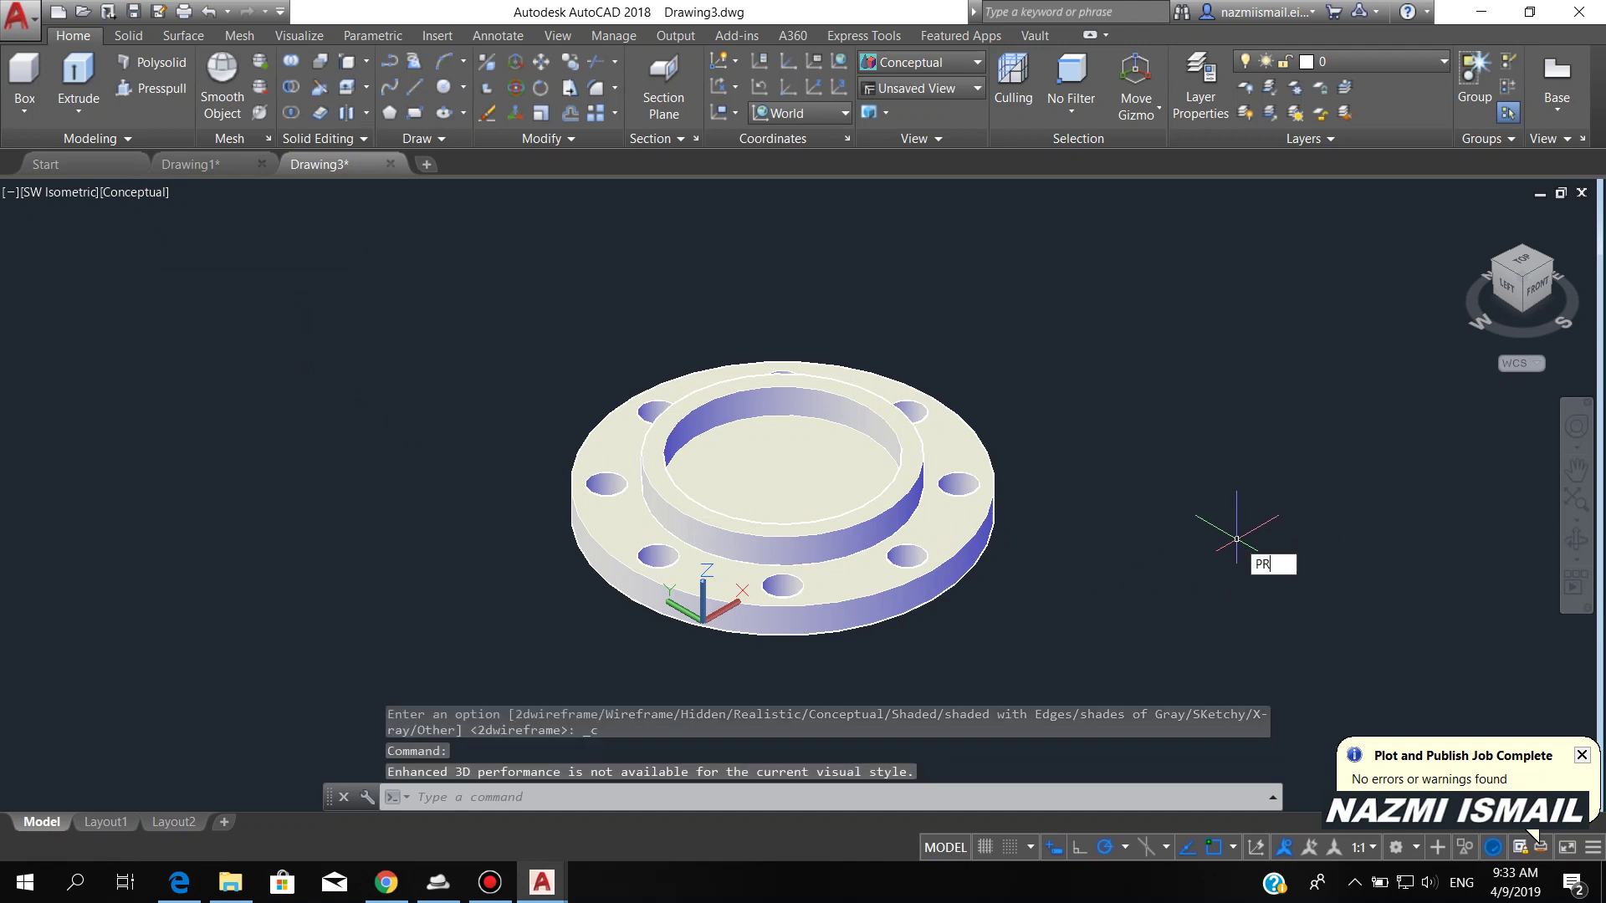
{"action": "type", "text": "PRESSPULL"}
{"action": "key", "text": "Return"}
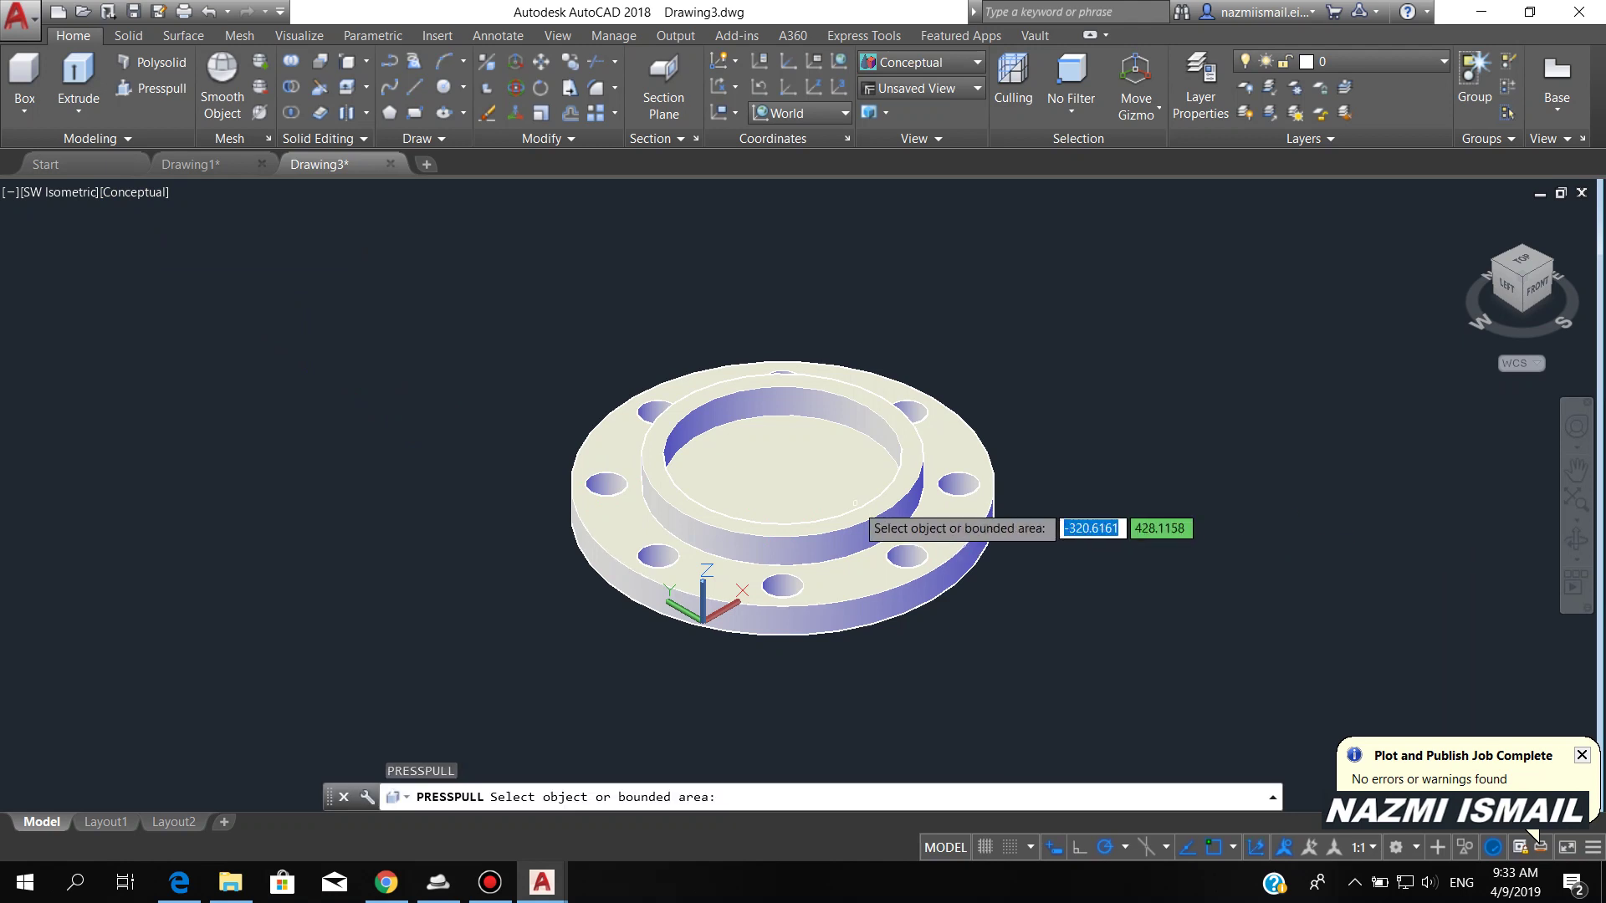
{"action": "left_click", "coordinate": [797, 472]}
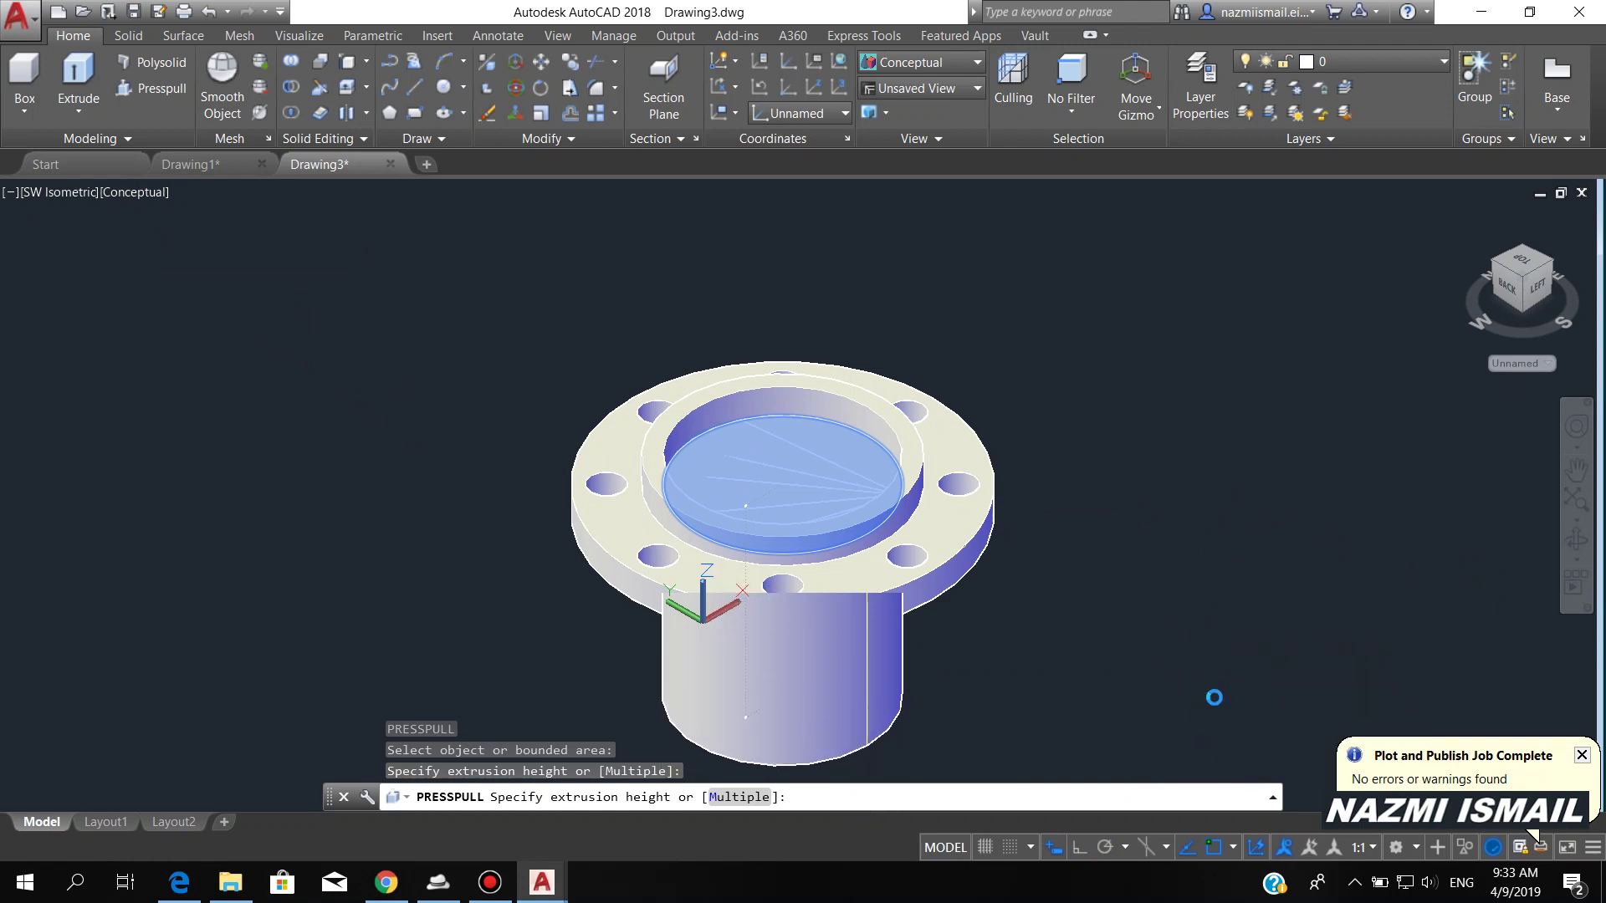
{"action": "left_click", "coordinate": [1213, 703]}
{"action": "left_click", "coordinate": [789, 471]}
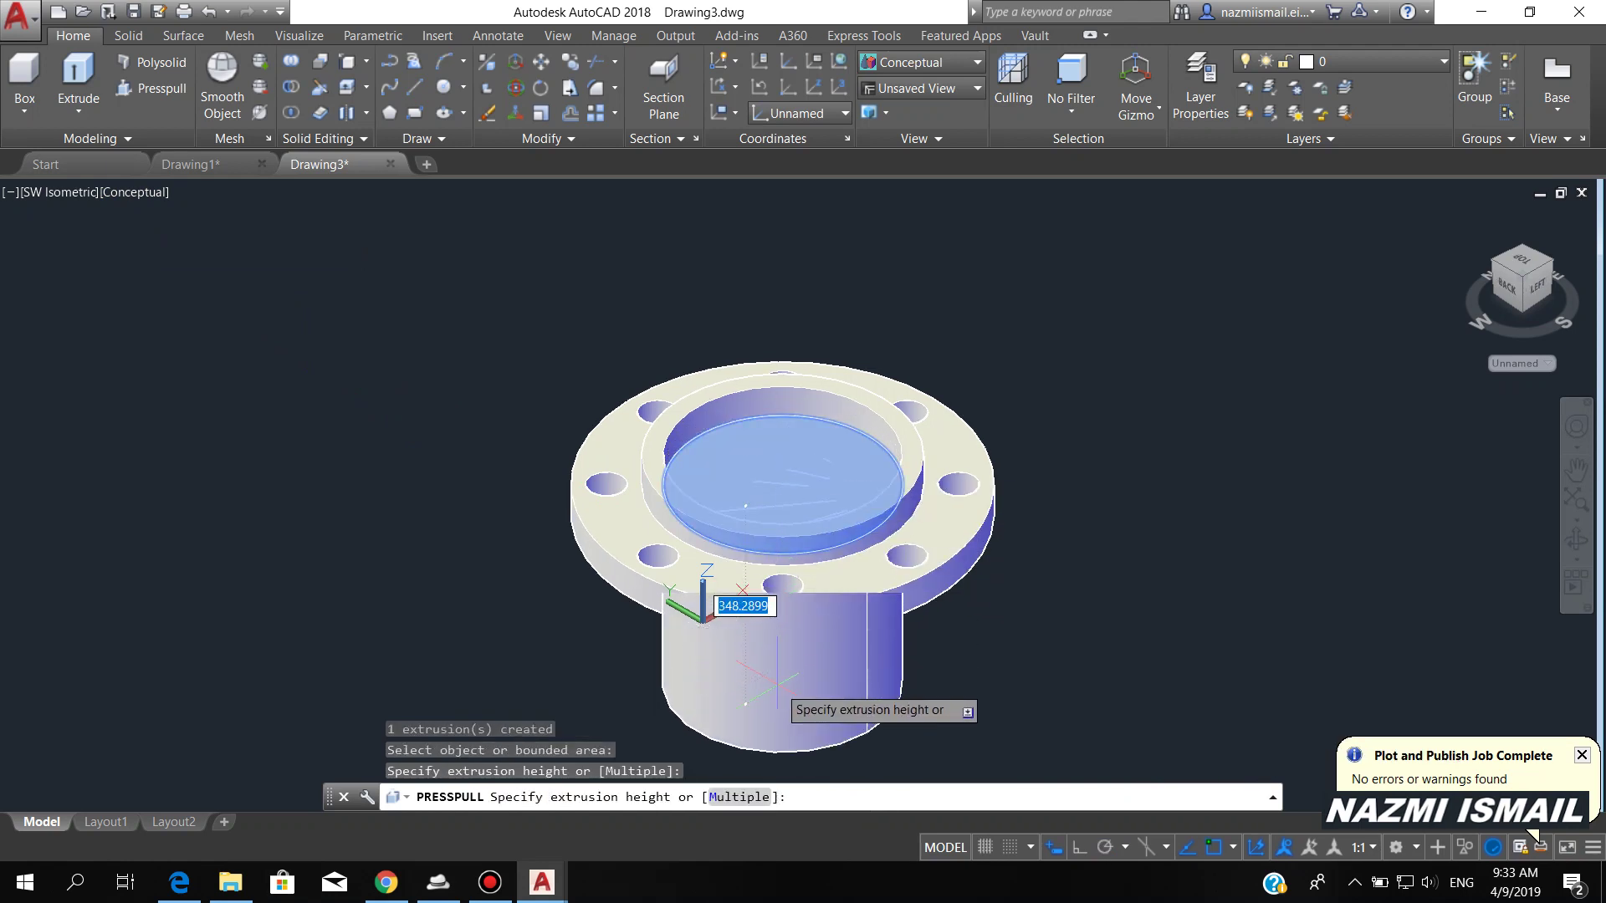
{"action": "left_click", "coordinate": [787, 720]}
{"action": "key", "text": "Return"}
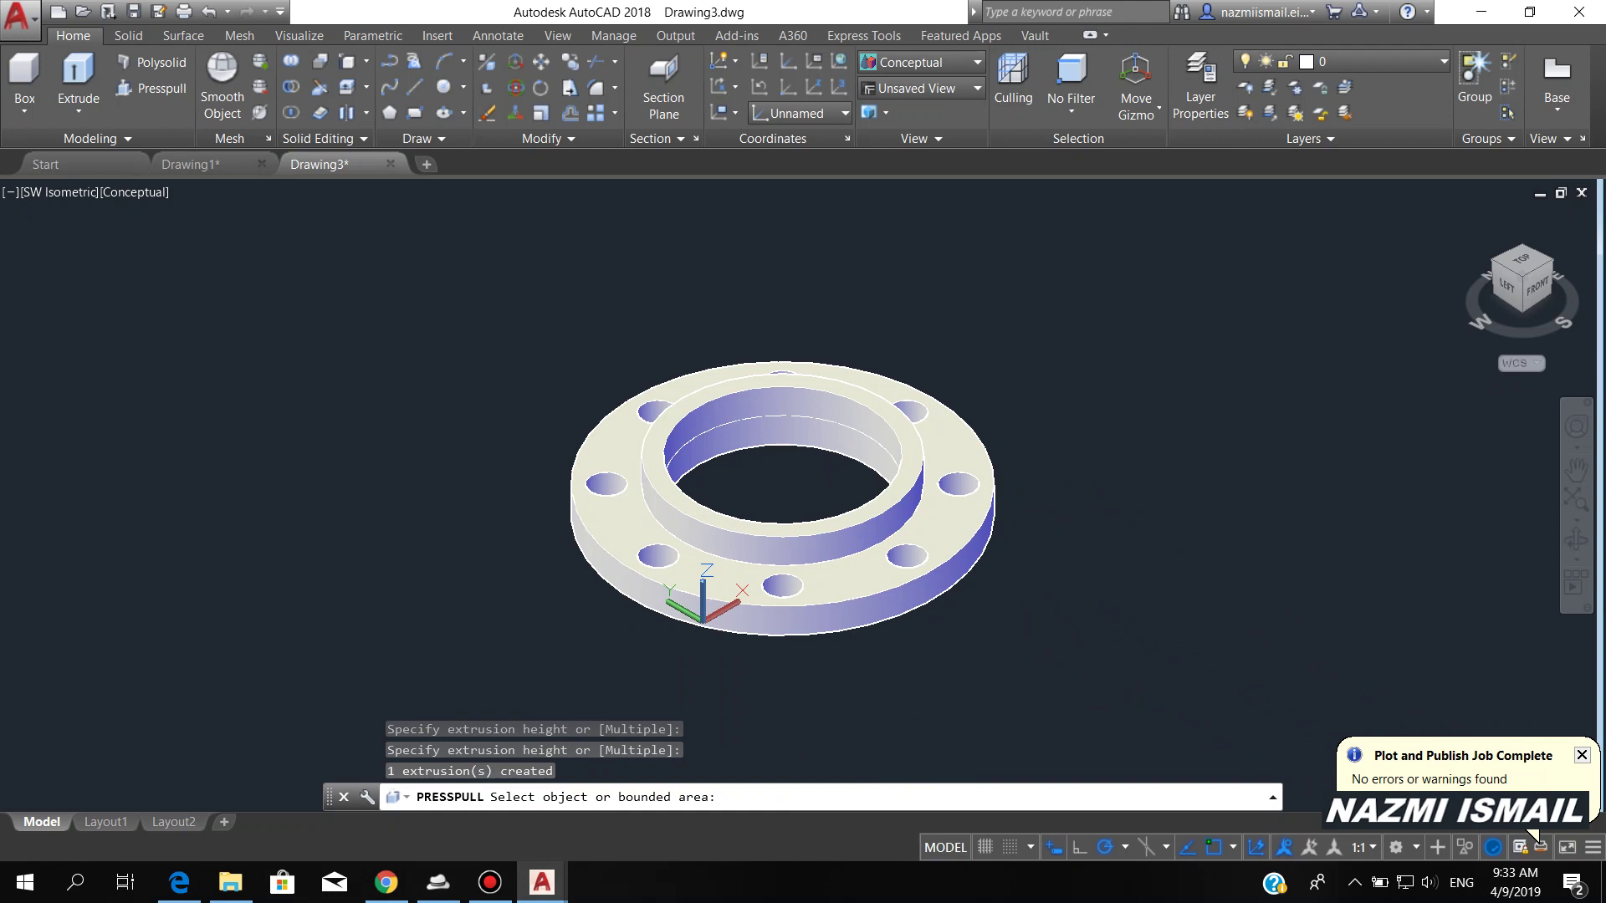
{"action": "left_click", "coordinate": [849, 413]}
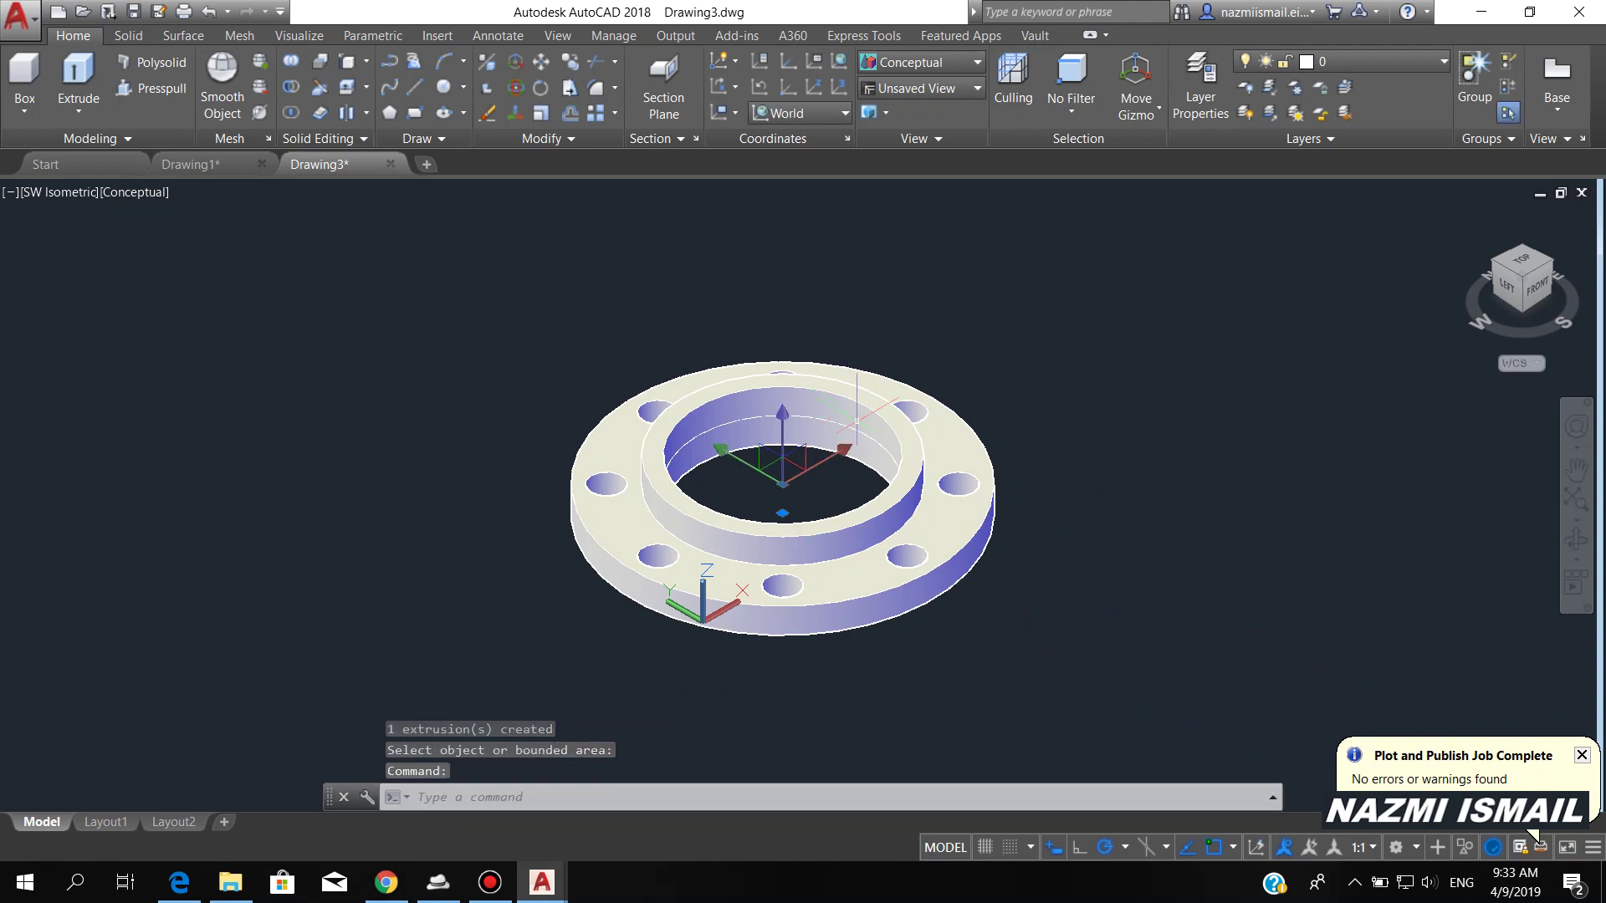
{"action": "key", "text": "Escape"}
{"action": "key", "text": "Escape"}
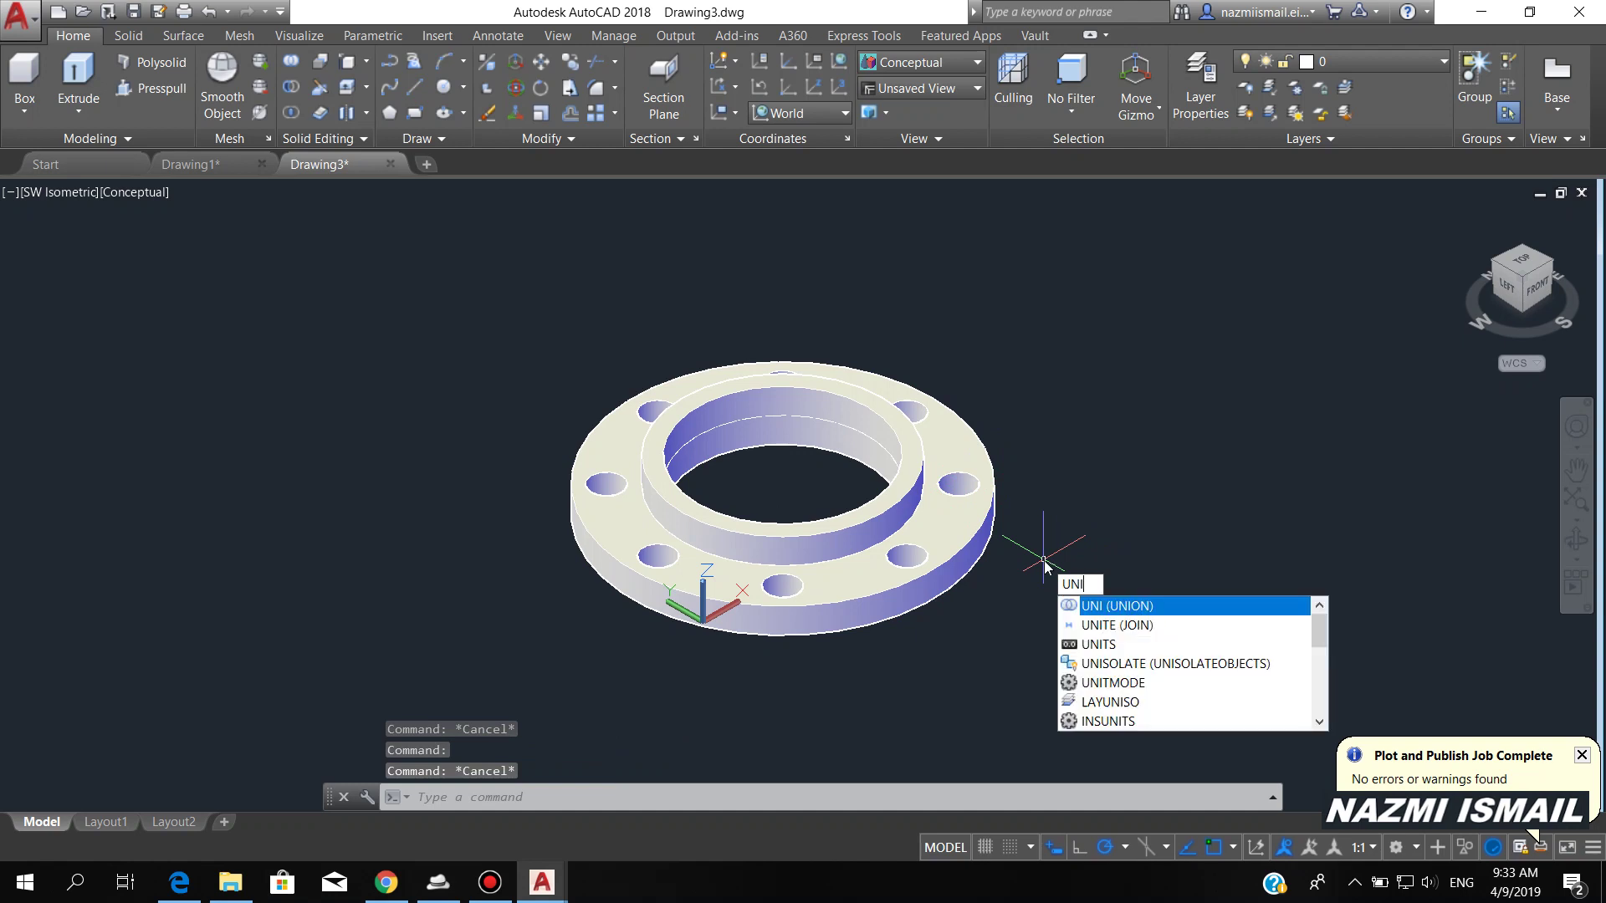
- Union all the flange solids into one body and check it by selecting it
{"action": "key", "text": "Return"}
{"action": "left_click", "coordinate": [1084, 662]}
{"action": "left_click", "coordinate": [504, 317]}
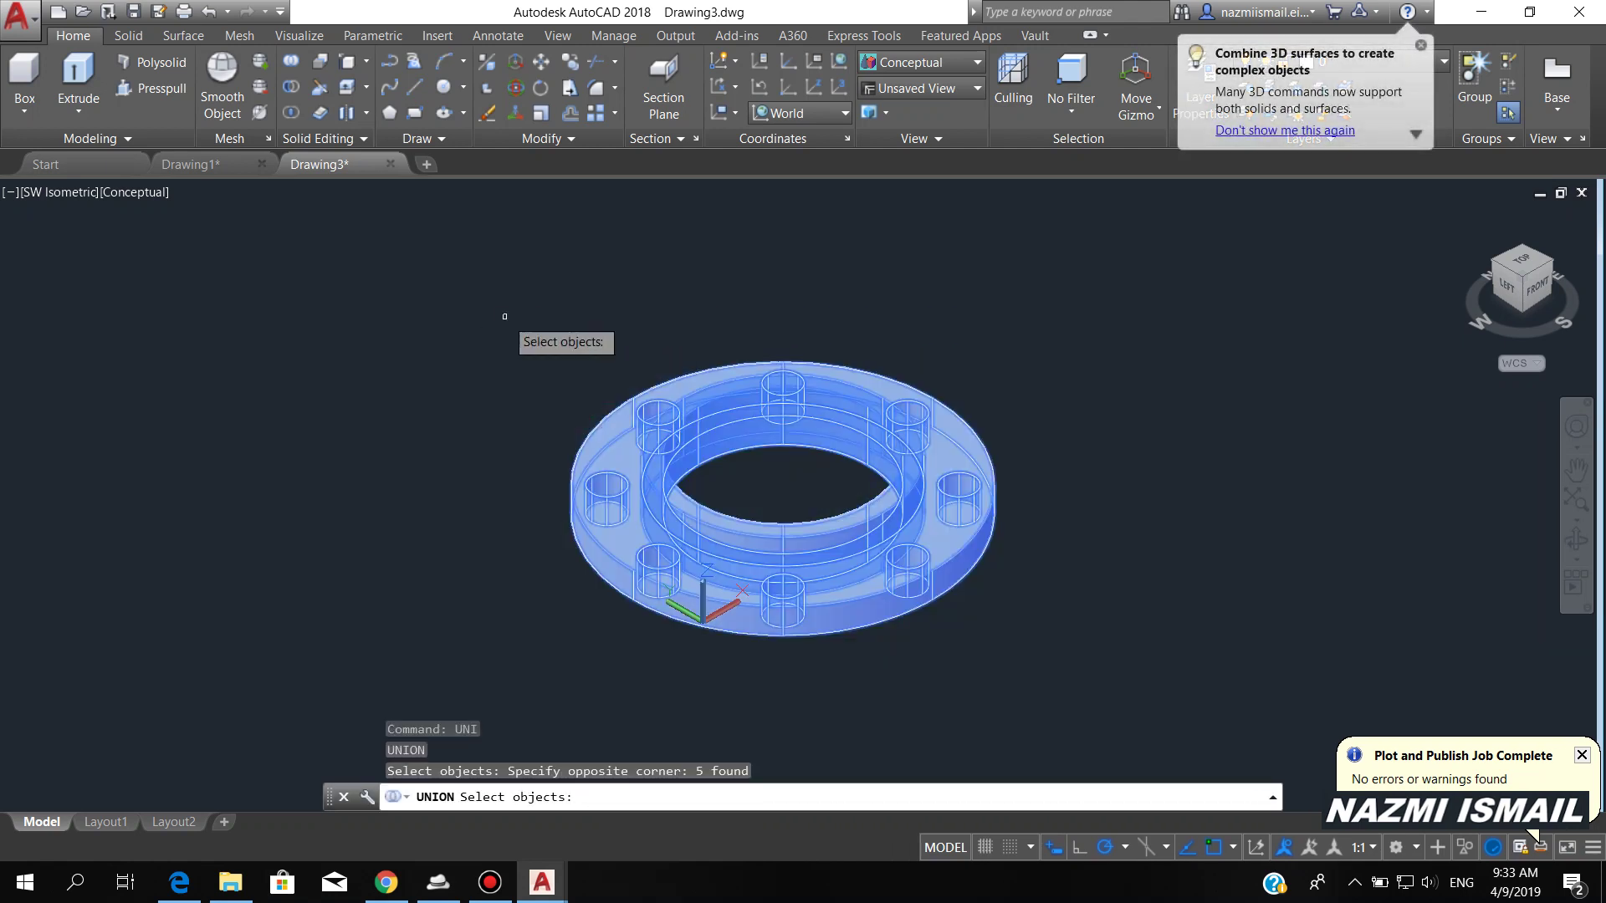
{"action": "key", "text": "Return"}
{"action": "left_click", "coordinate": [617, 442]}
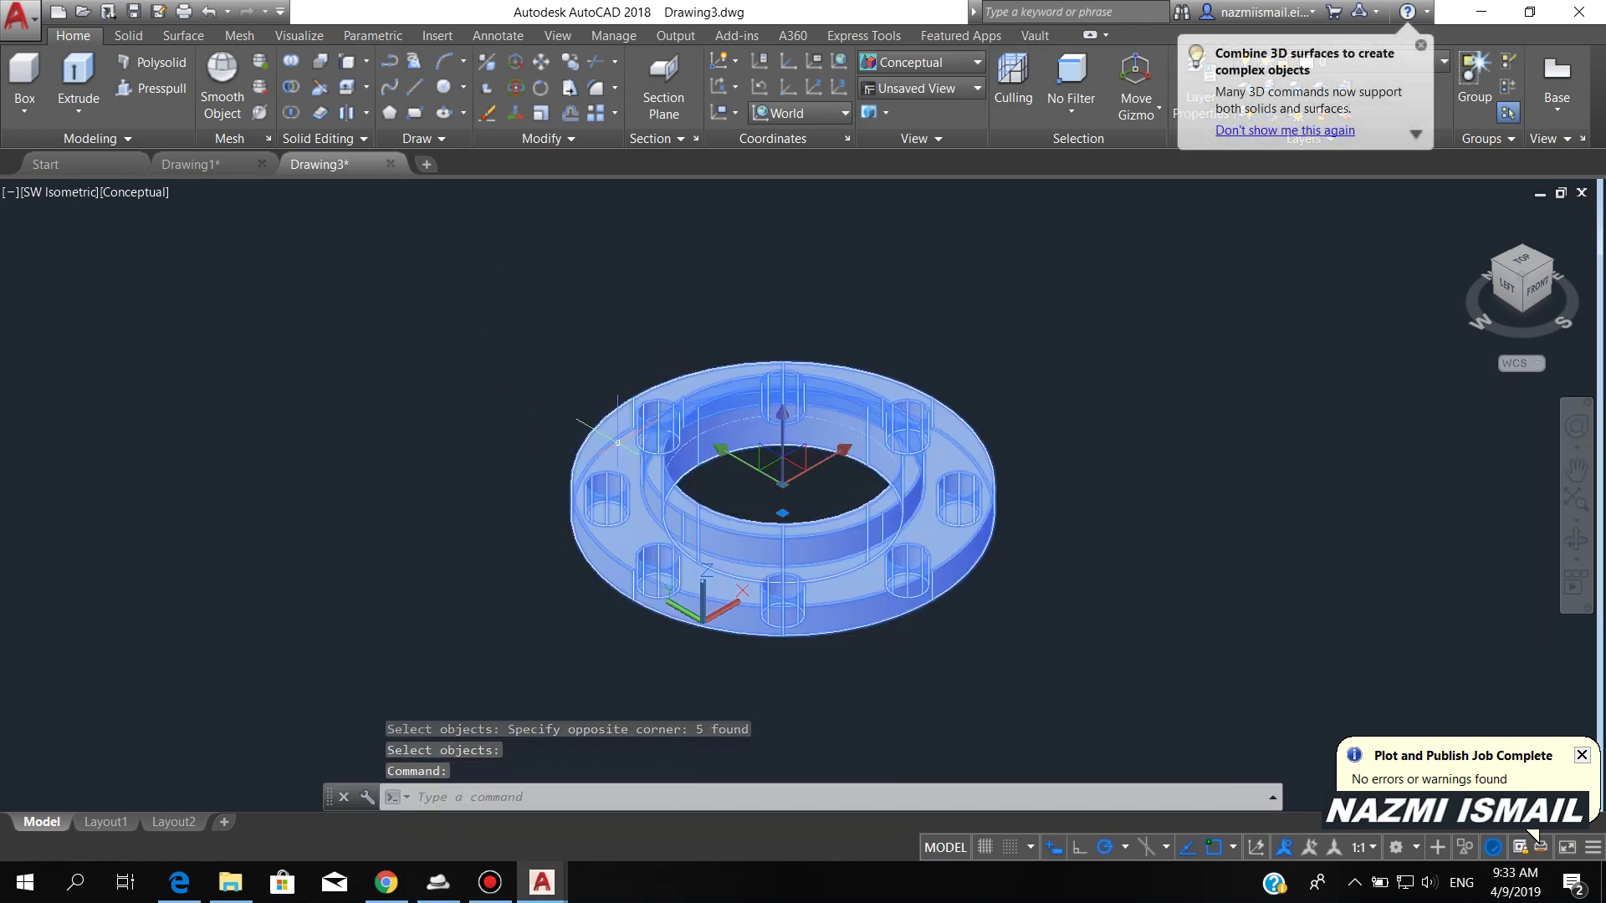
{"action": "key", "text": "Escape"}
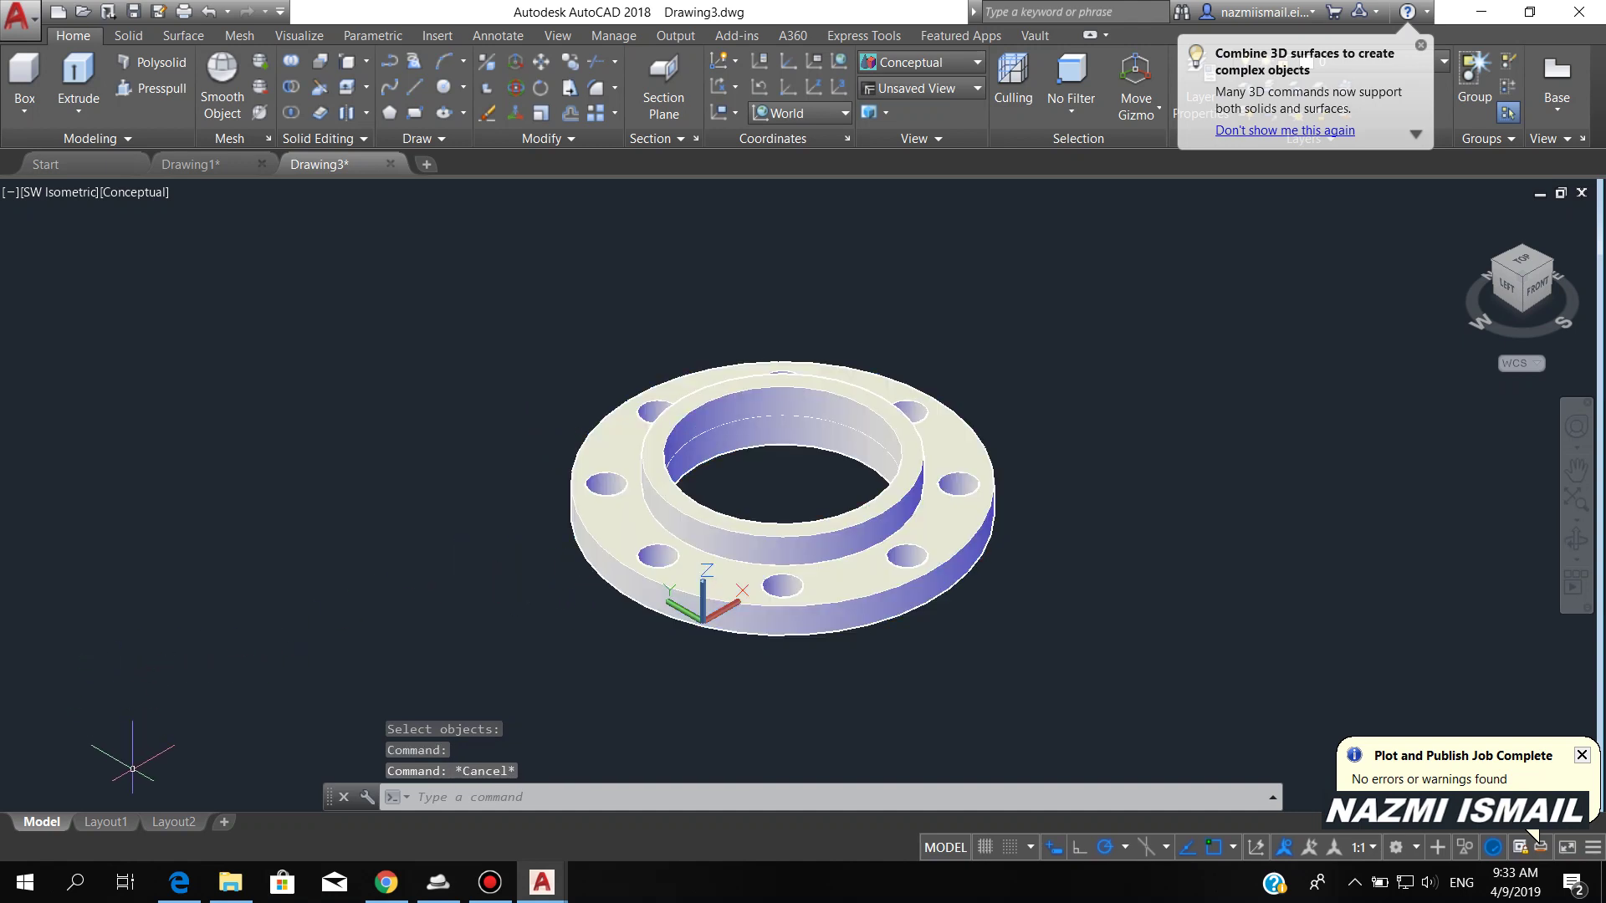
- Insert Layout1 from the title block template stored in the Title Block folder under NF Design & Engineering, Sales & Marketing
{"action": "right_click", "coordinate": [98, 823]}
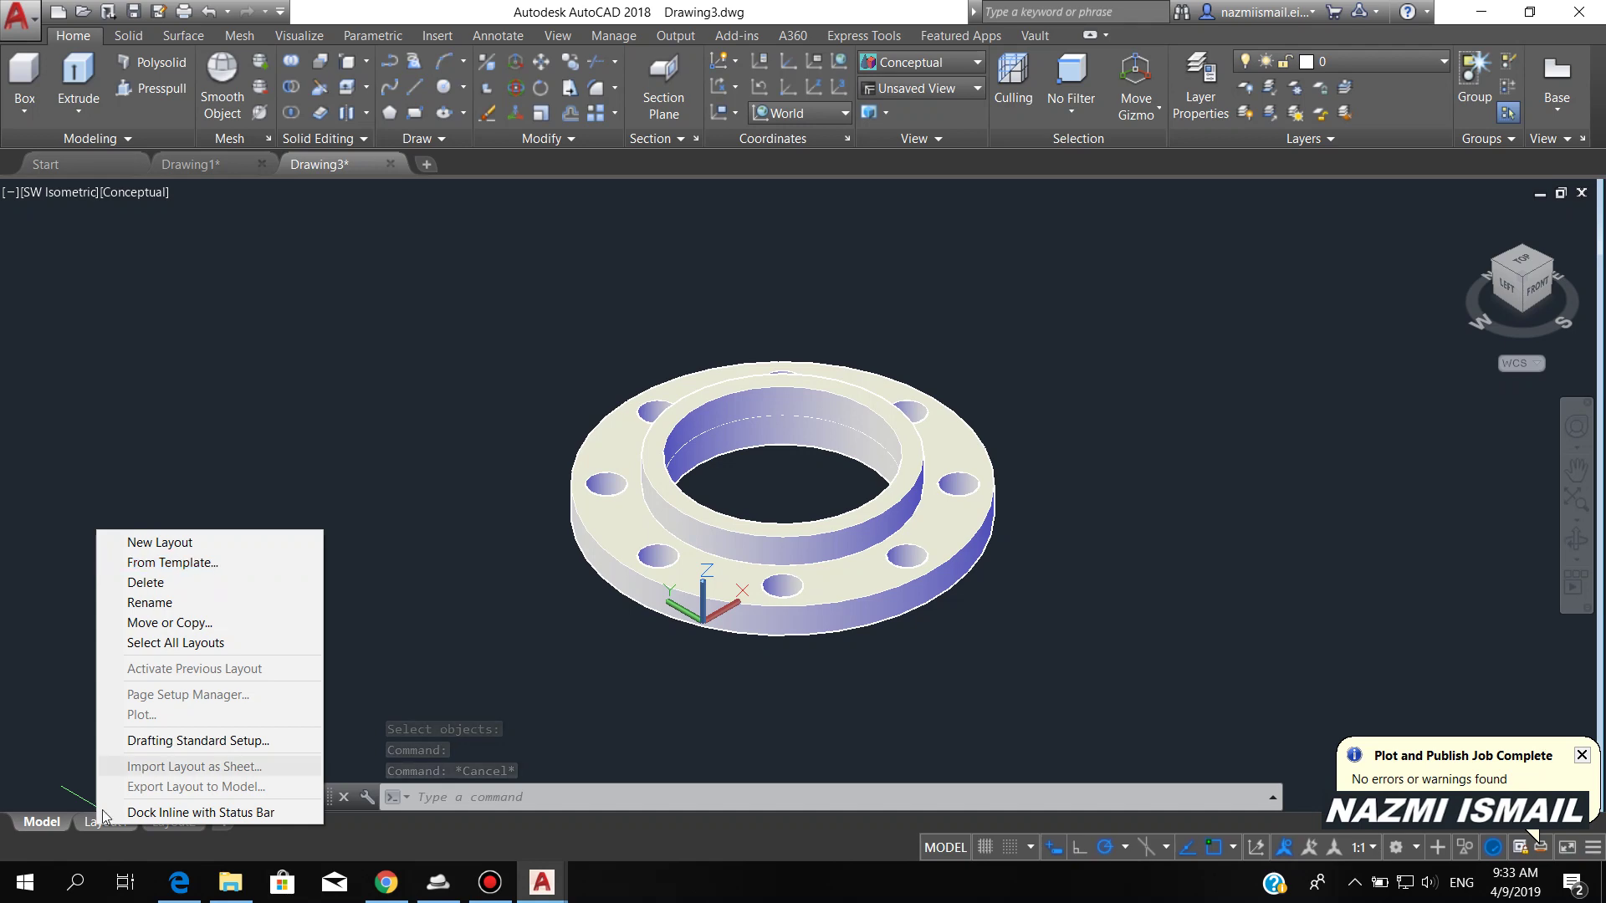
{"action": "left_click", "coordinate": [187, 563]}
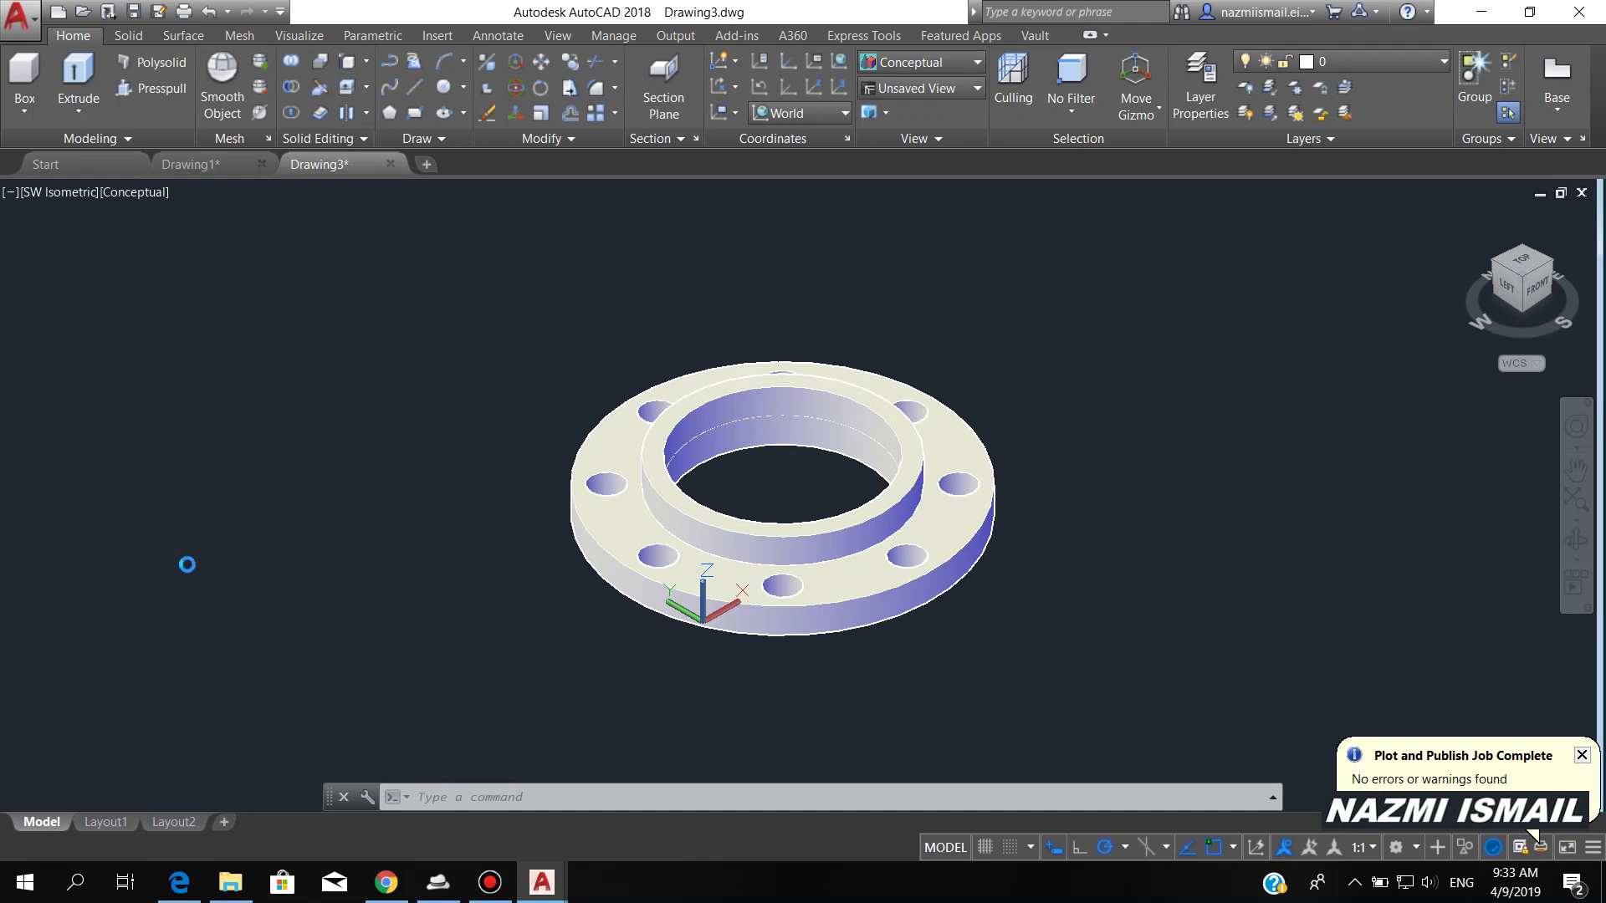
{"action": "left_click", "coordinate": [501, 454]}
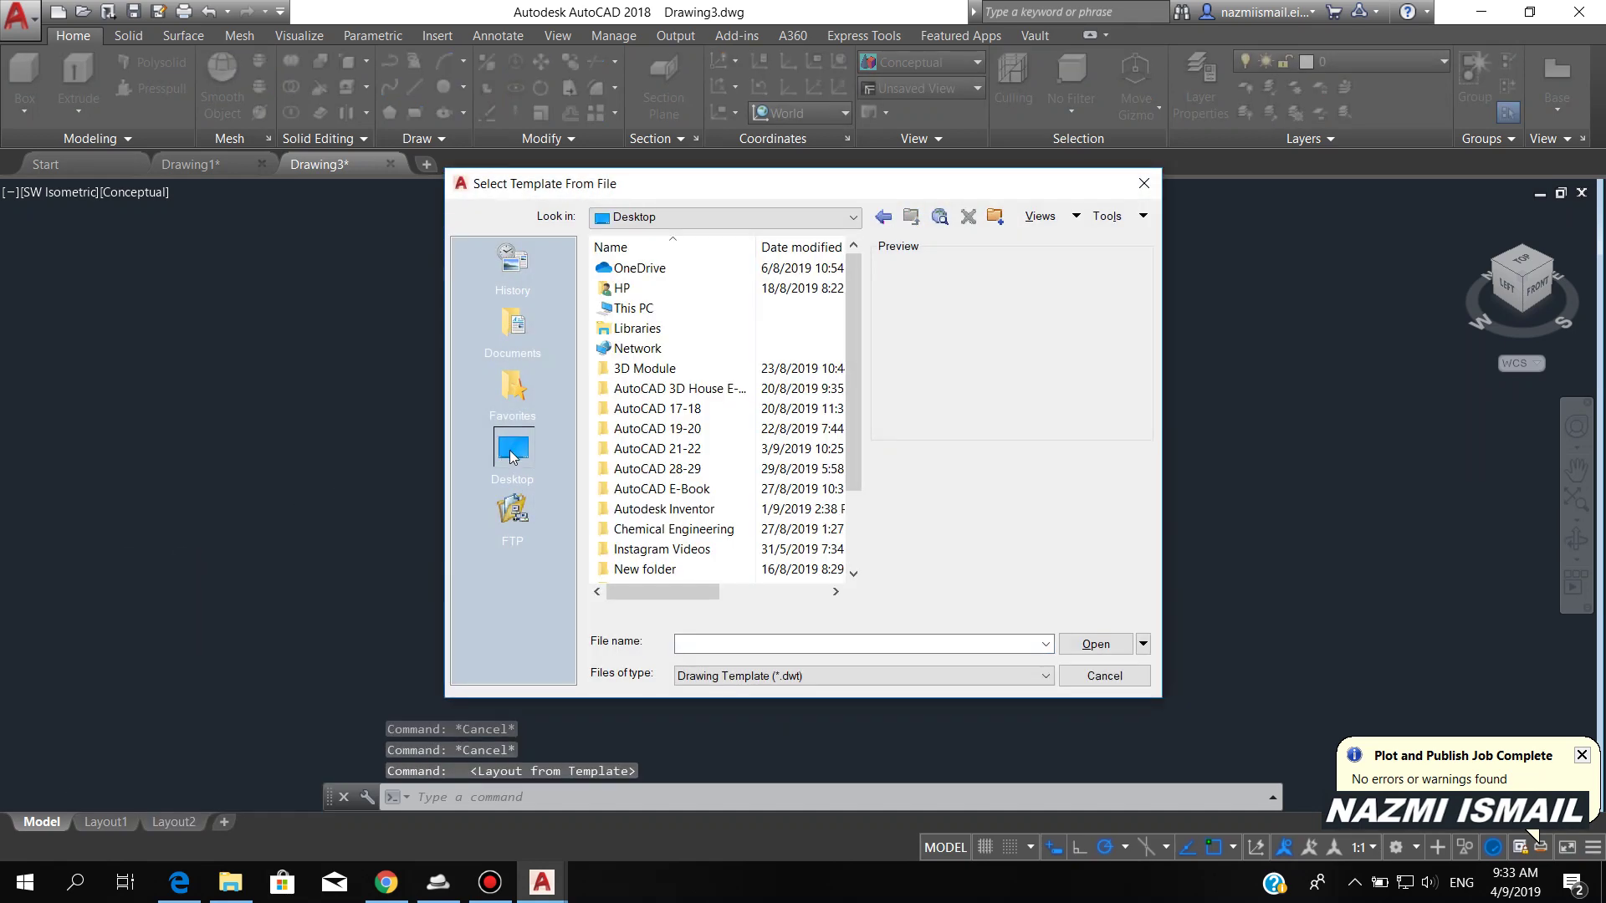
{"action": "scroll", "coordinate": [707, 502], "scroll_direction": "down", "scroll_amount": 2}
{"action": "double_click", "coordinate": [707, 496]}
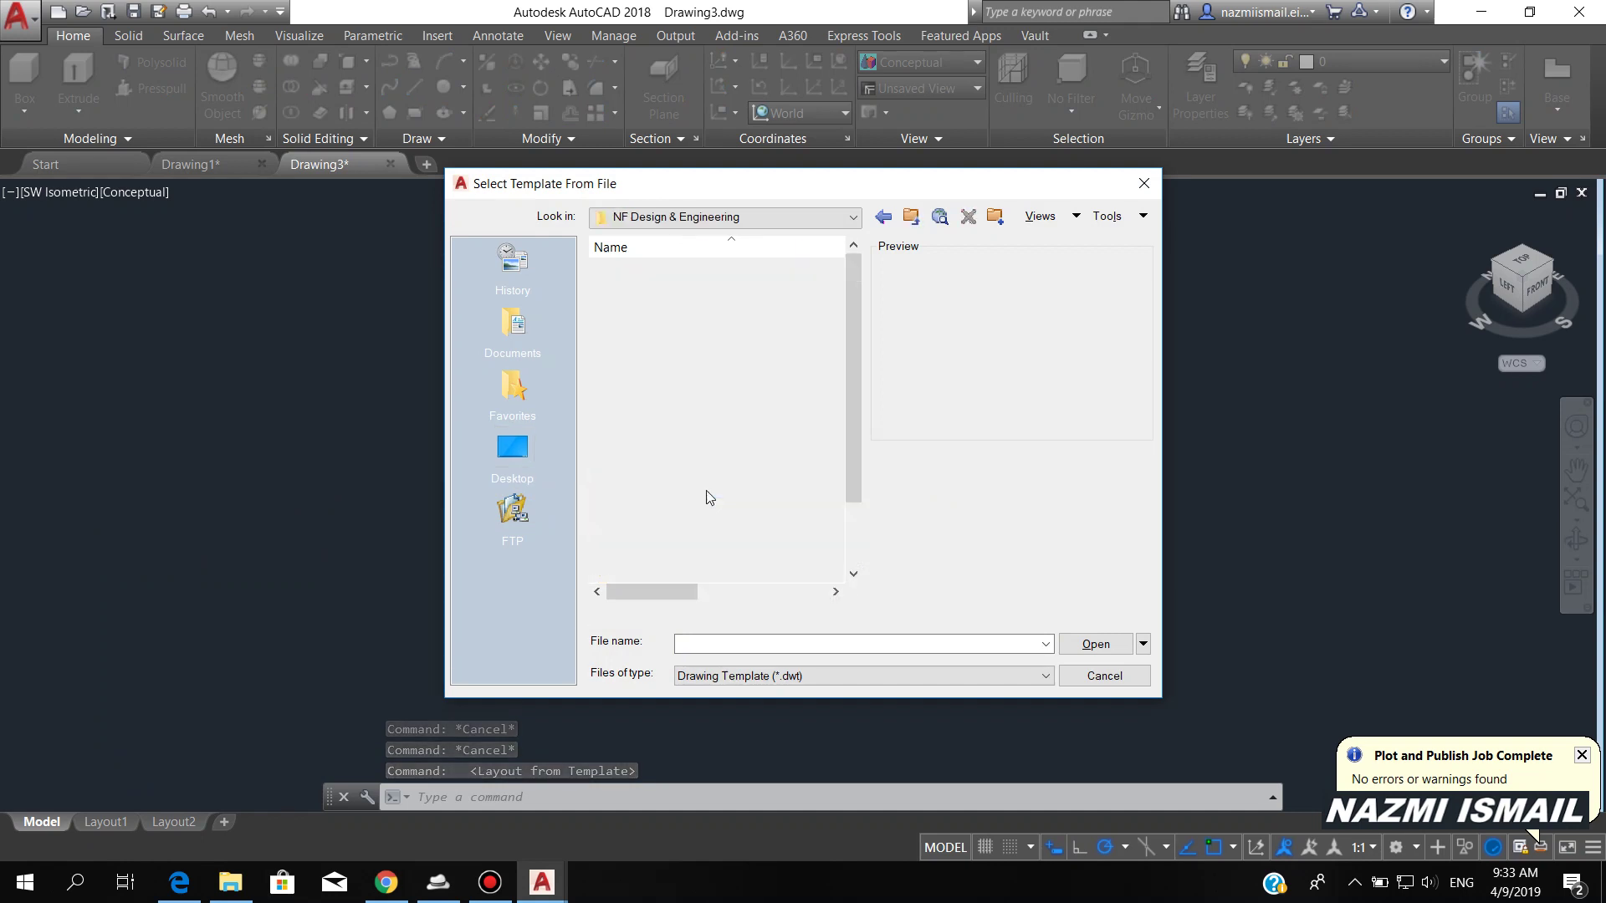
{"action": "scroll", "coordinate": [694, 527], "scroll_direction": "down", "scroll_amount": 1}
{"action": "double_click", "coordinate": [697, 513]}
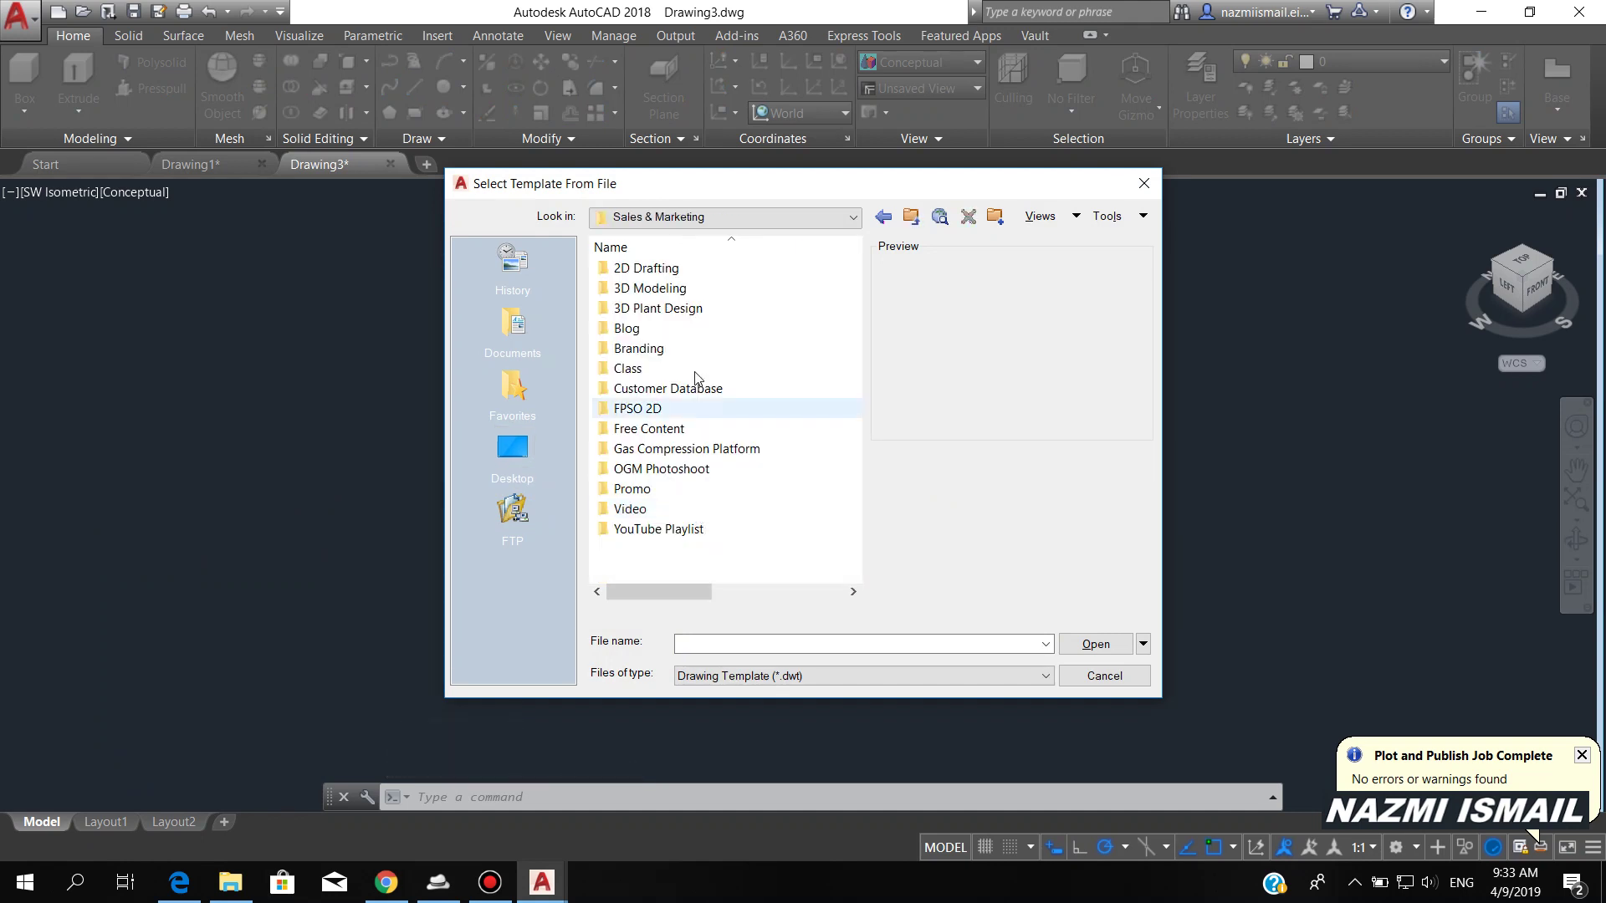
{"action": "double_click", "coordinate": [645, 268]}
{"action": "left_click", "coordinate": [675, 271]}
{"action": "double_click", "coordinate": [676, 271]}
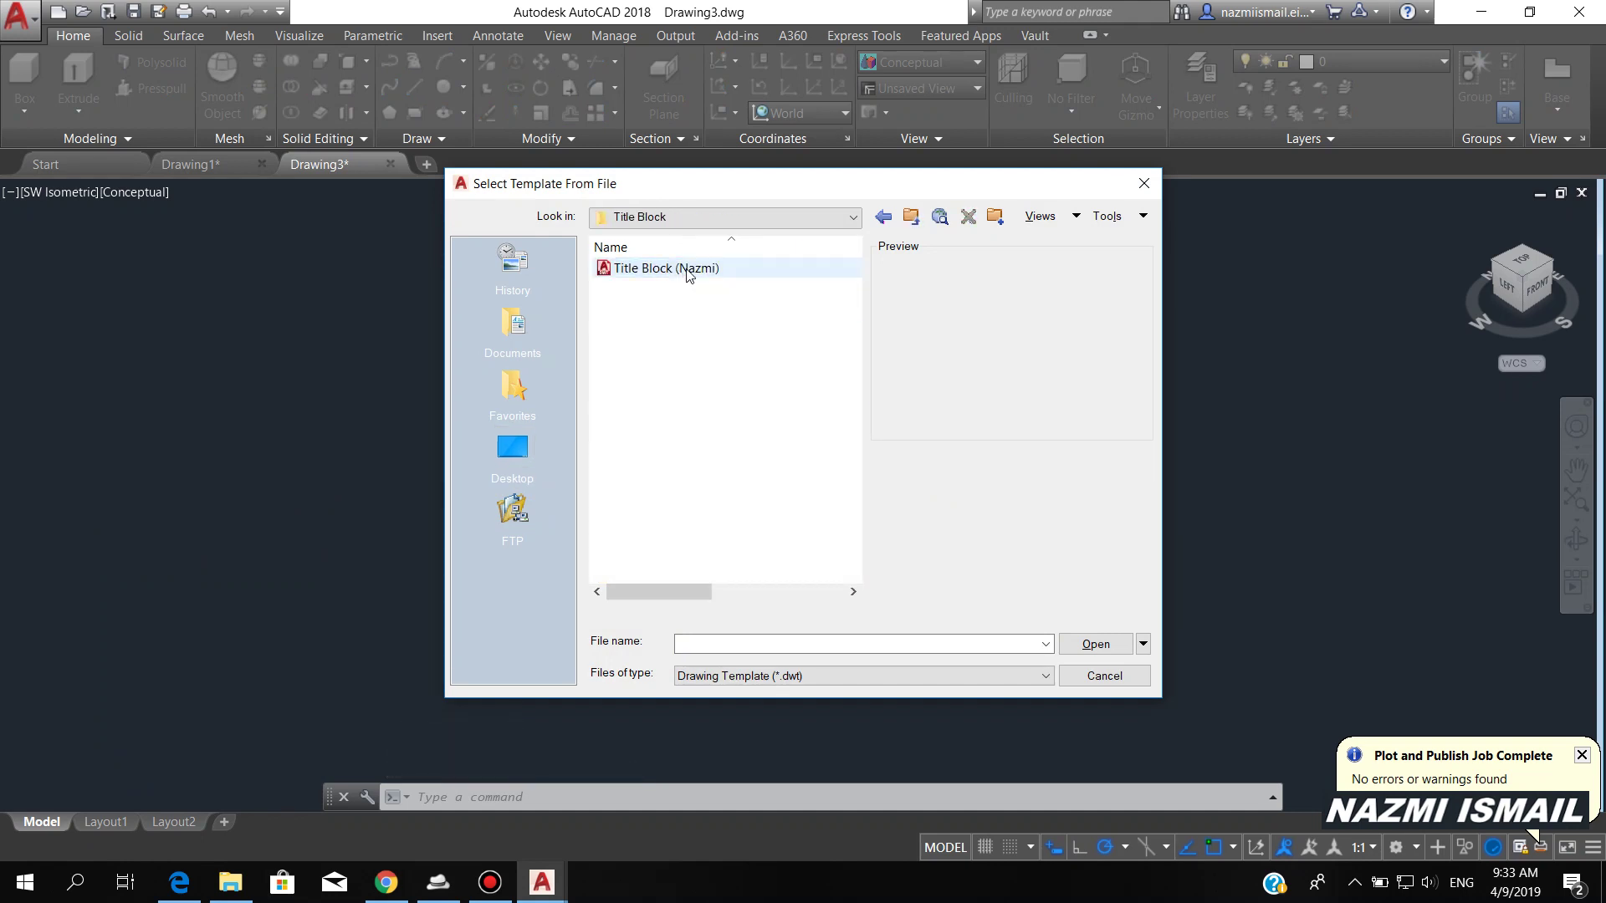
{"action": "double_click", "coordinate": [682, 272]}
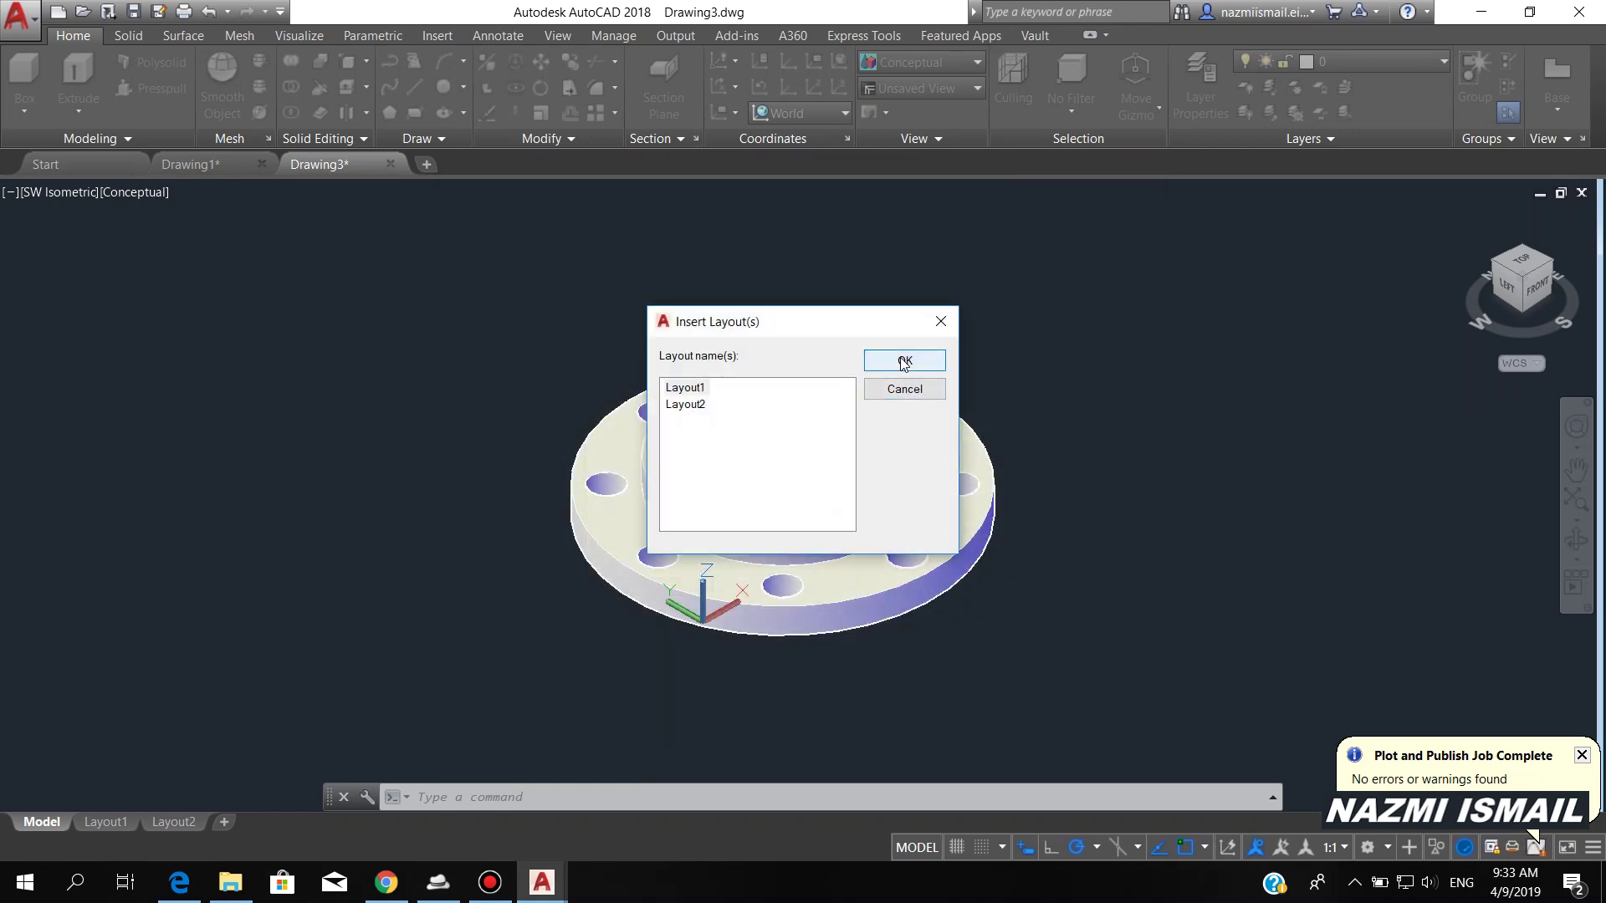
{"action": "left_click", "coordinate": [904, 362]}
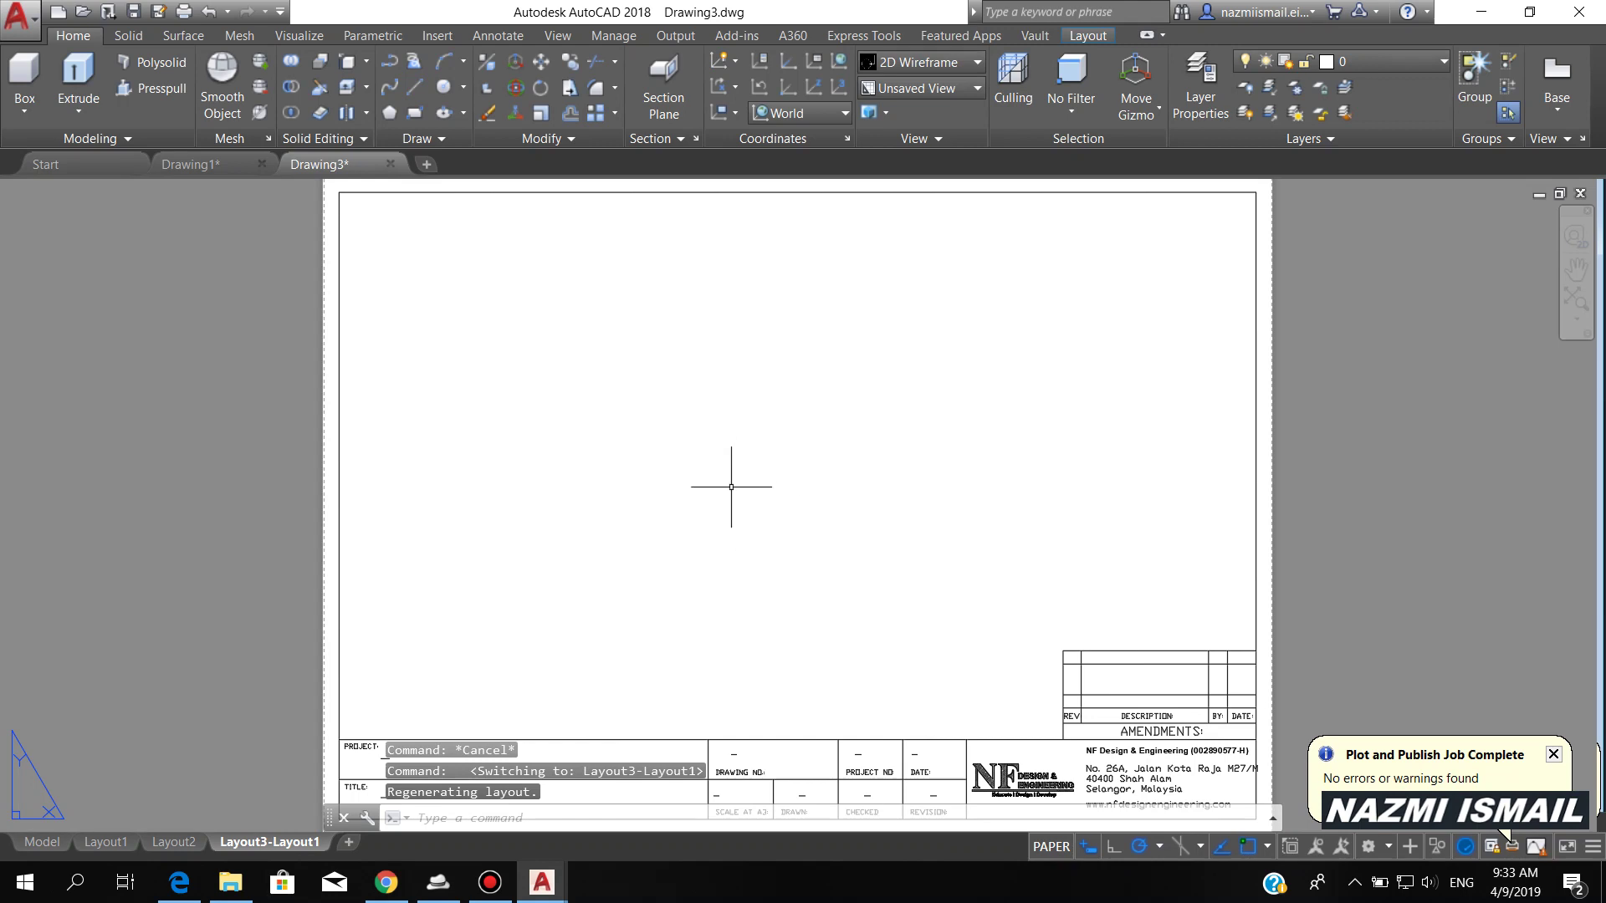
- Place a base view from model space in the lower middle of the sheet, oriented to NE isometric
{"action": "left_click", "coordinate": [1090, 35]}
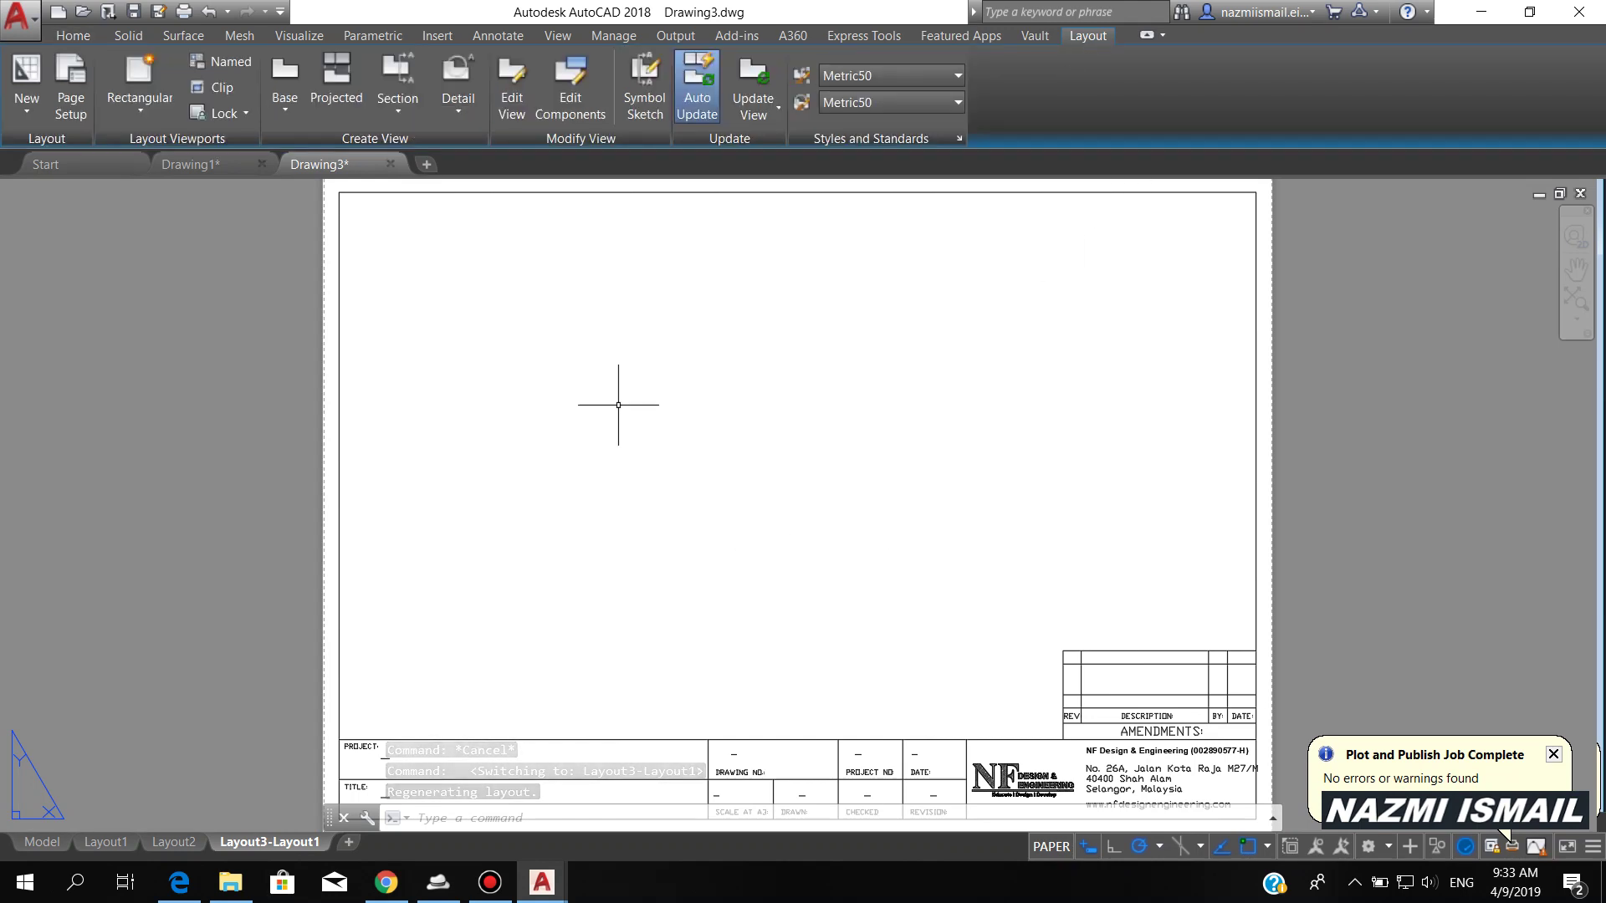
{"action": "left_click", "coordinate": [284, 115]}
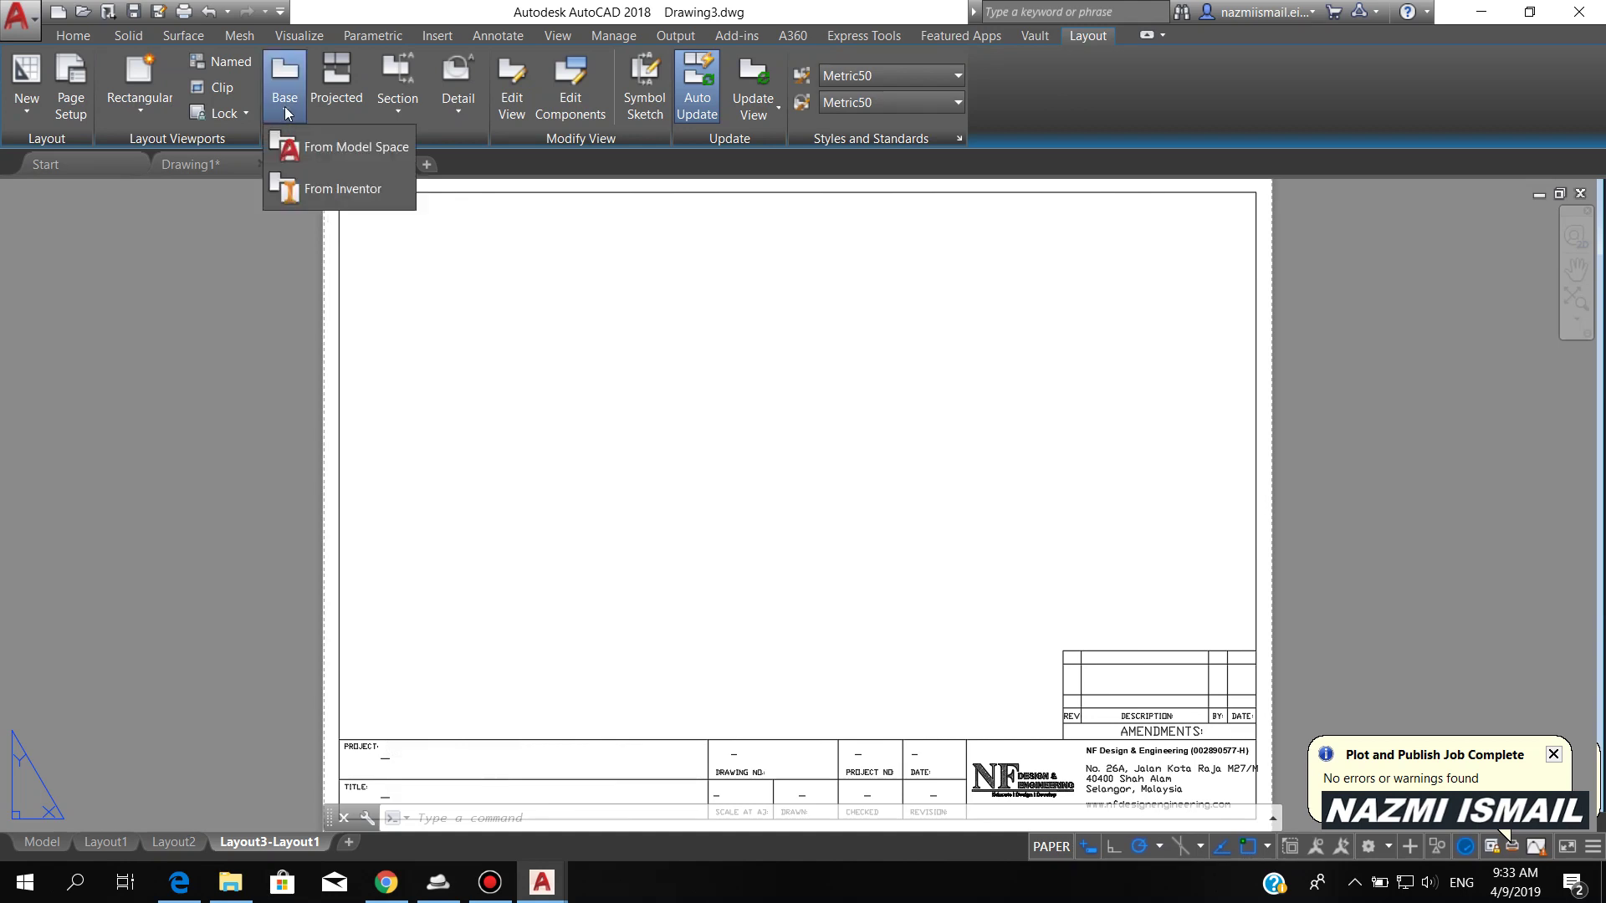
{"action": "left_click", "coordinate": [318, 147]}
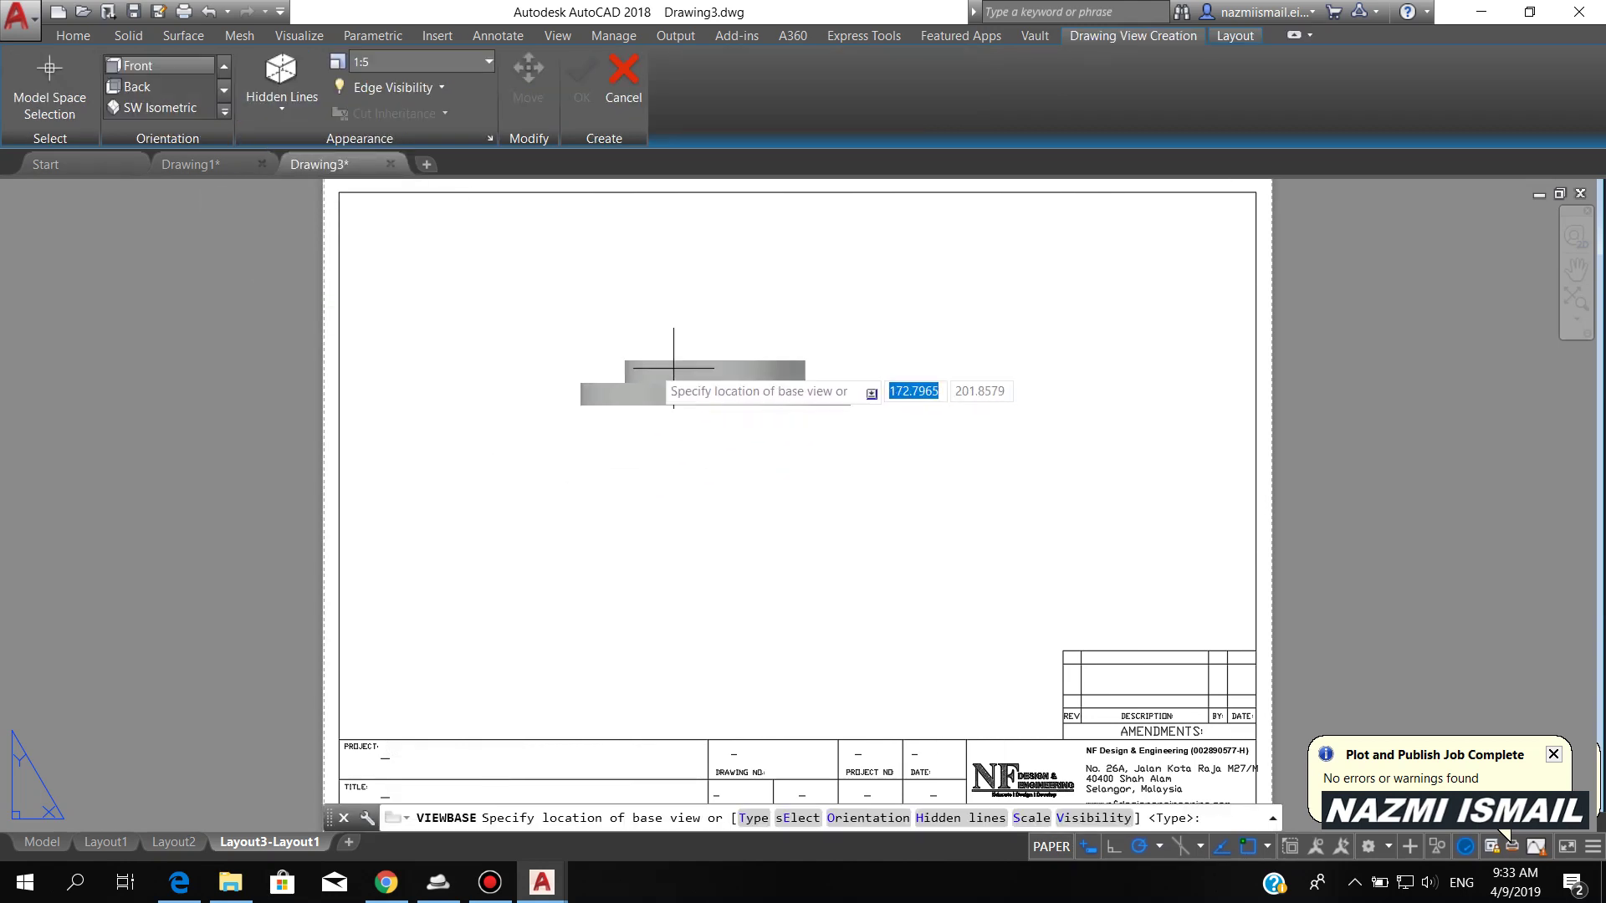
{"action": "left_click", "coordinate": [757, 600]}
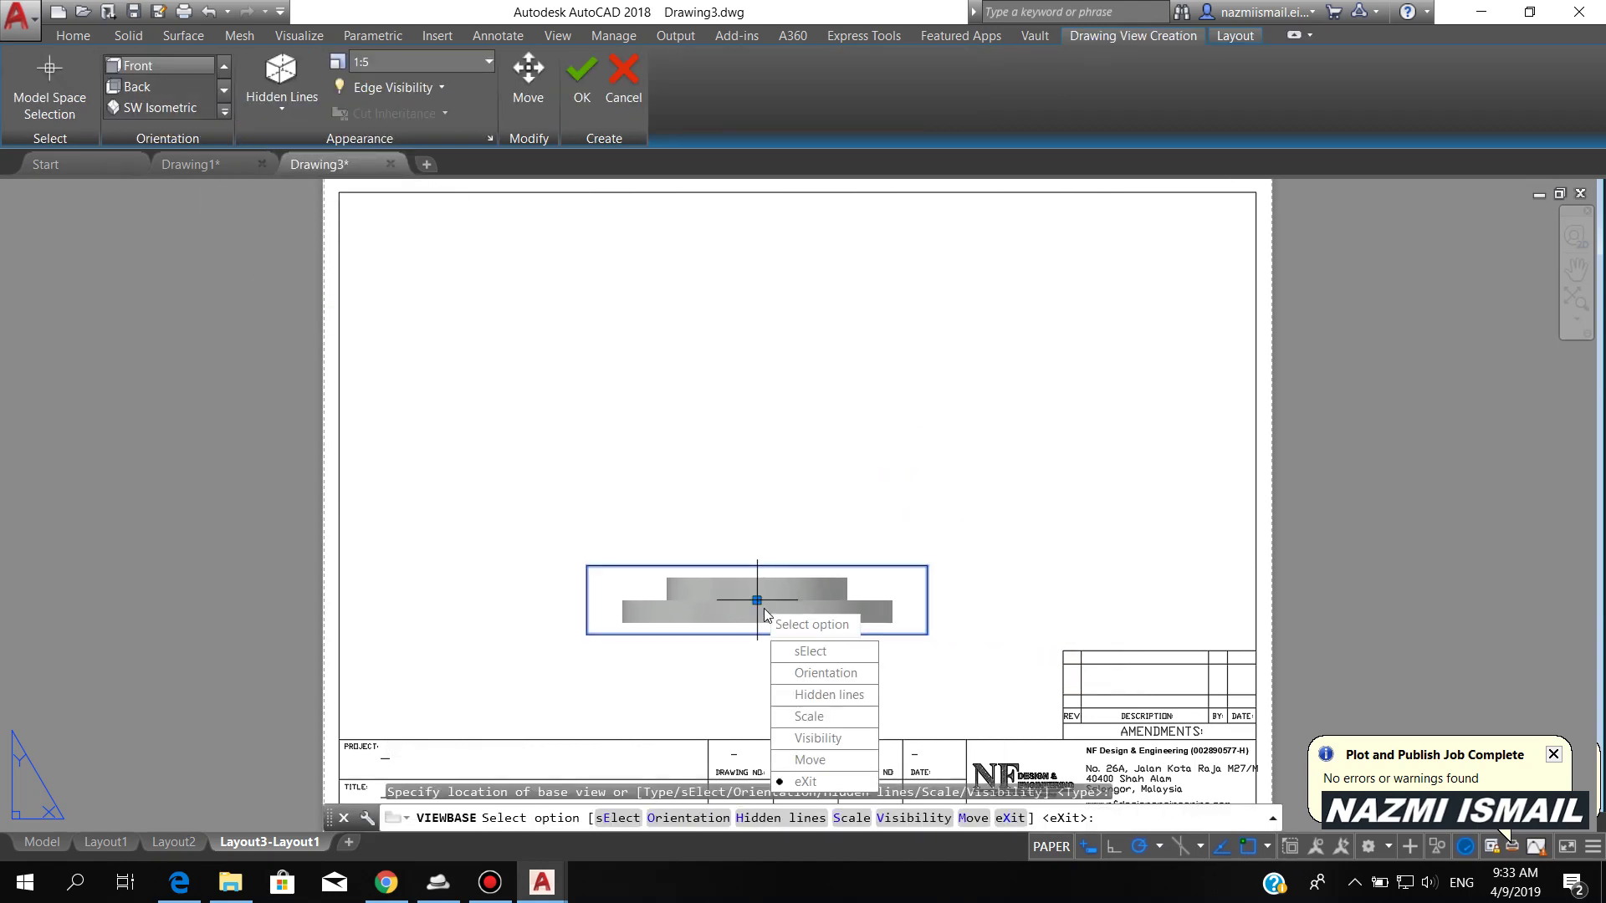
{"action": "type", "text": "s"}
{"action": "key", "text": "Return"}
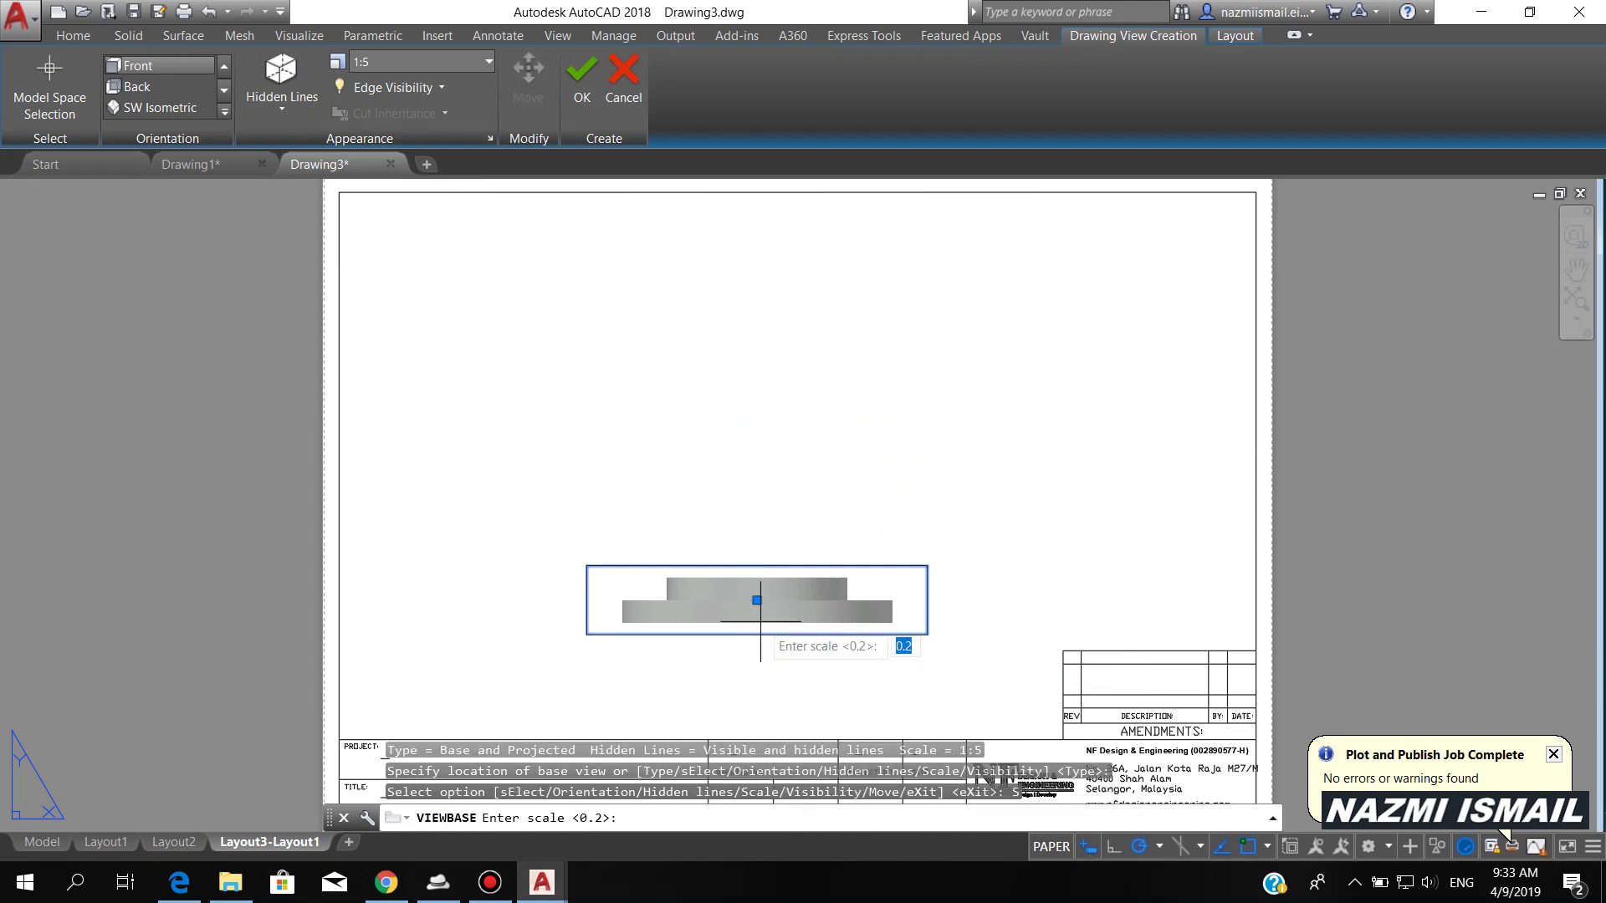
{"action": "key", "text": "Return"}
{"action": "left_click", "coordinate": [828, 695]}
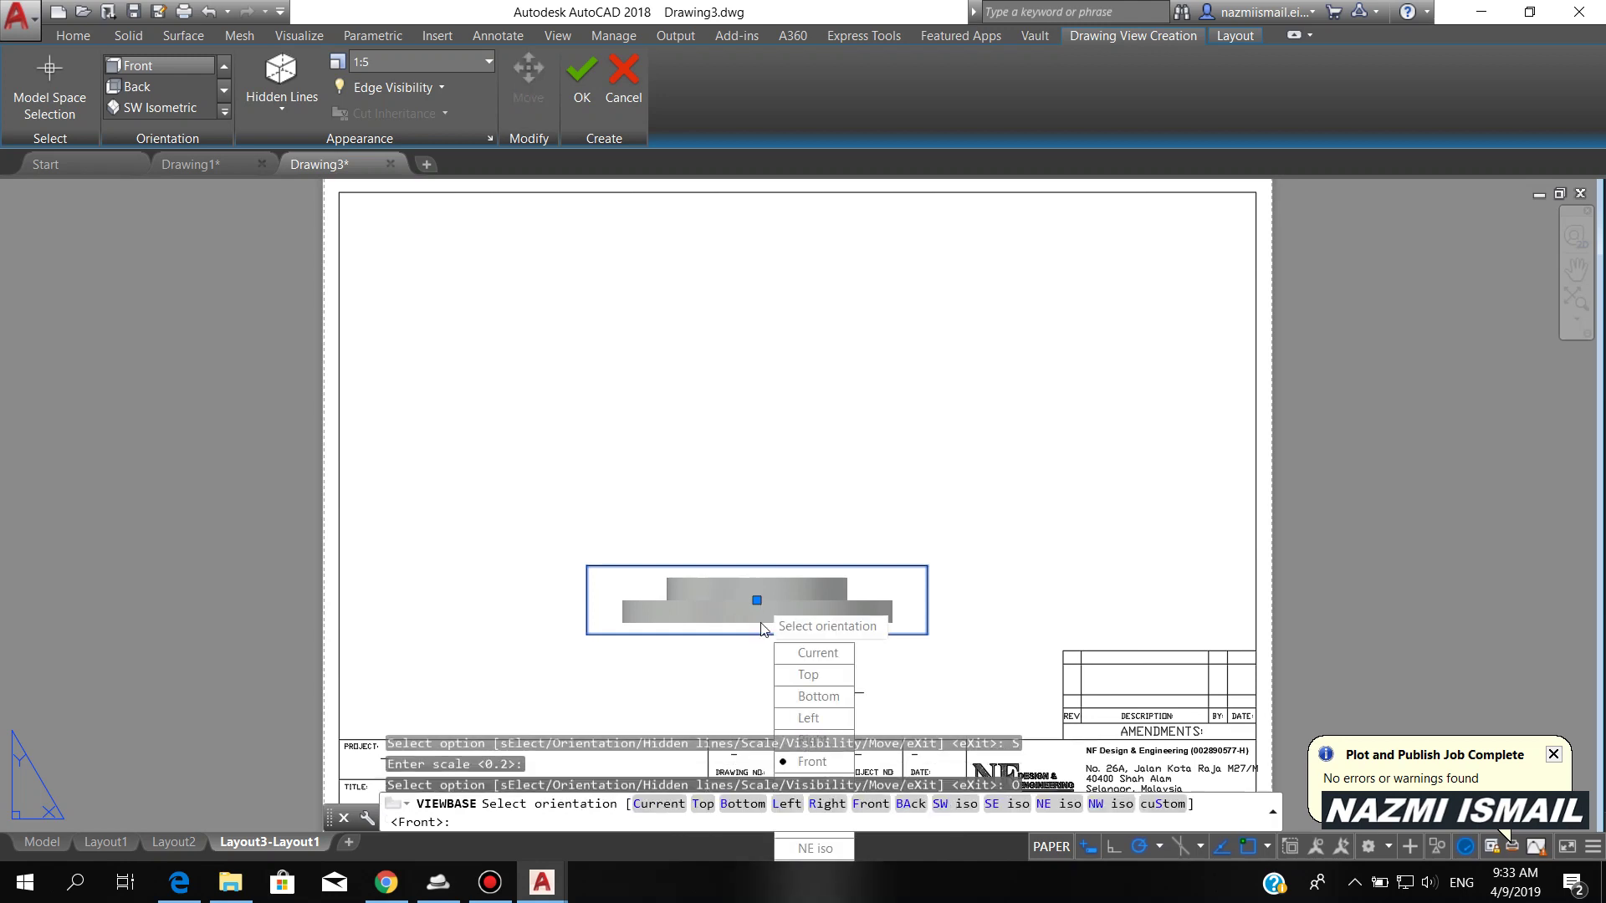
{"action": "left_click", "coordinate": [1056, 804]}
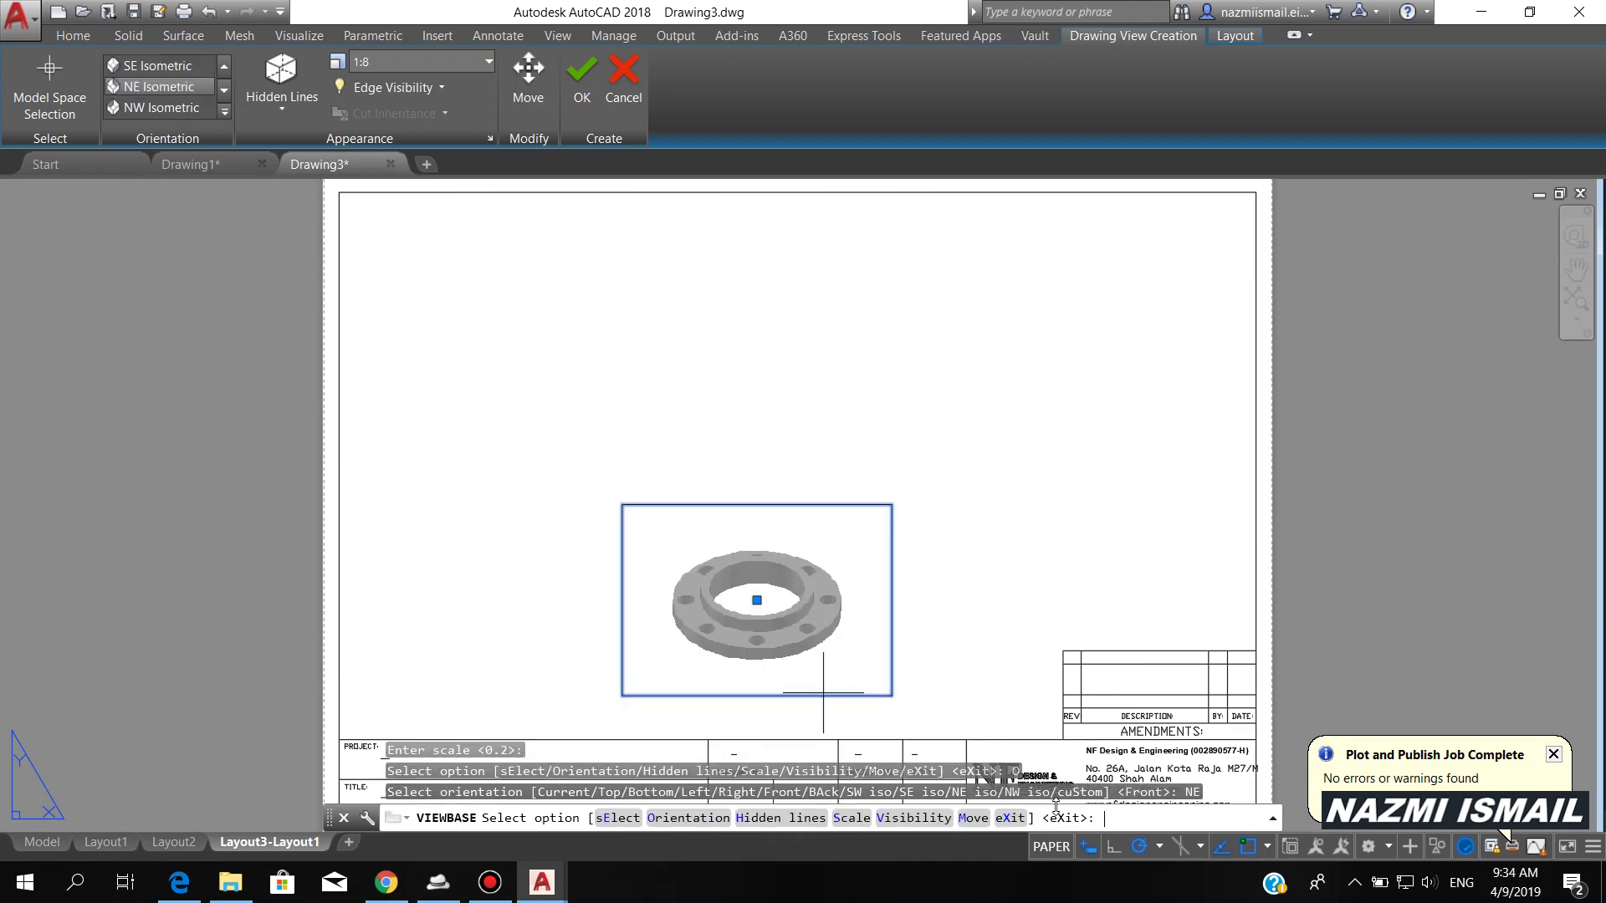
- Set the isometric view's scale to 0.2 and finish it without adding projected views
{"action": "left_click", "coordinate": [1068, 826]}
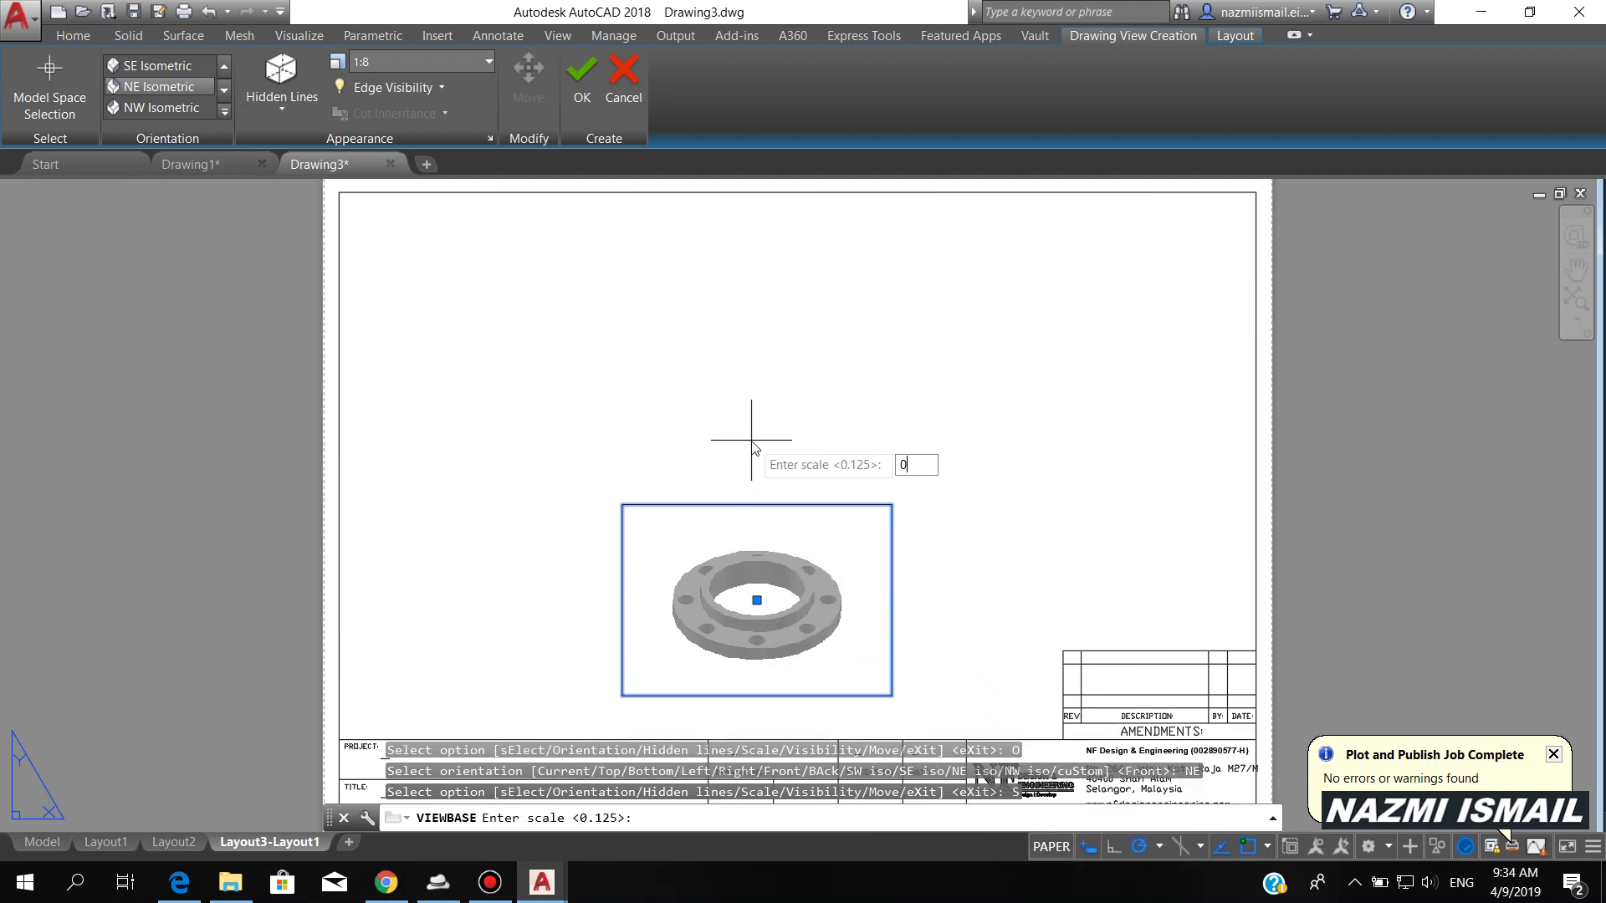
{"action": "key", "text": "Return"}
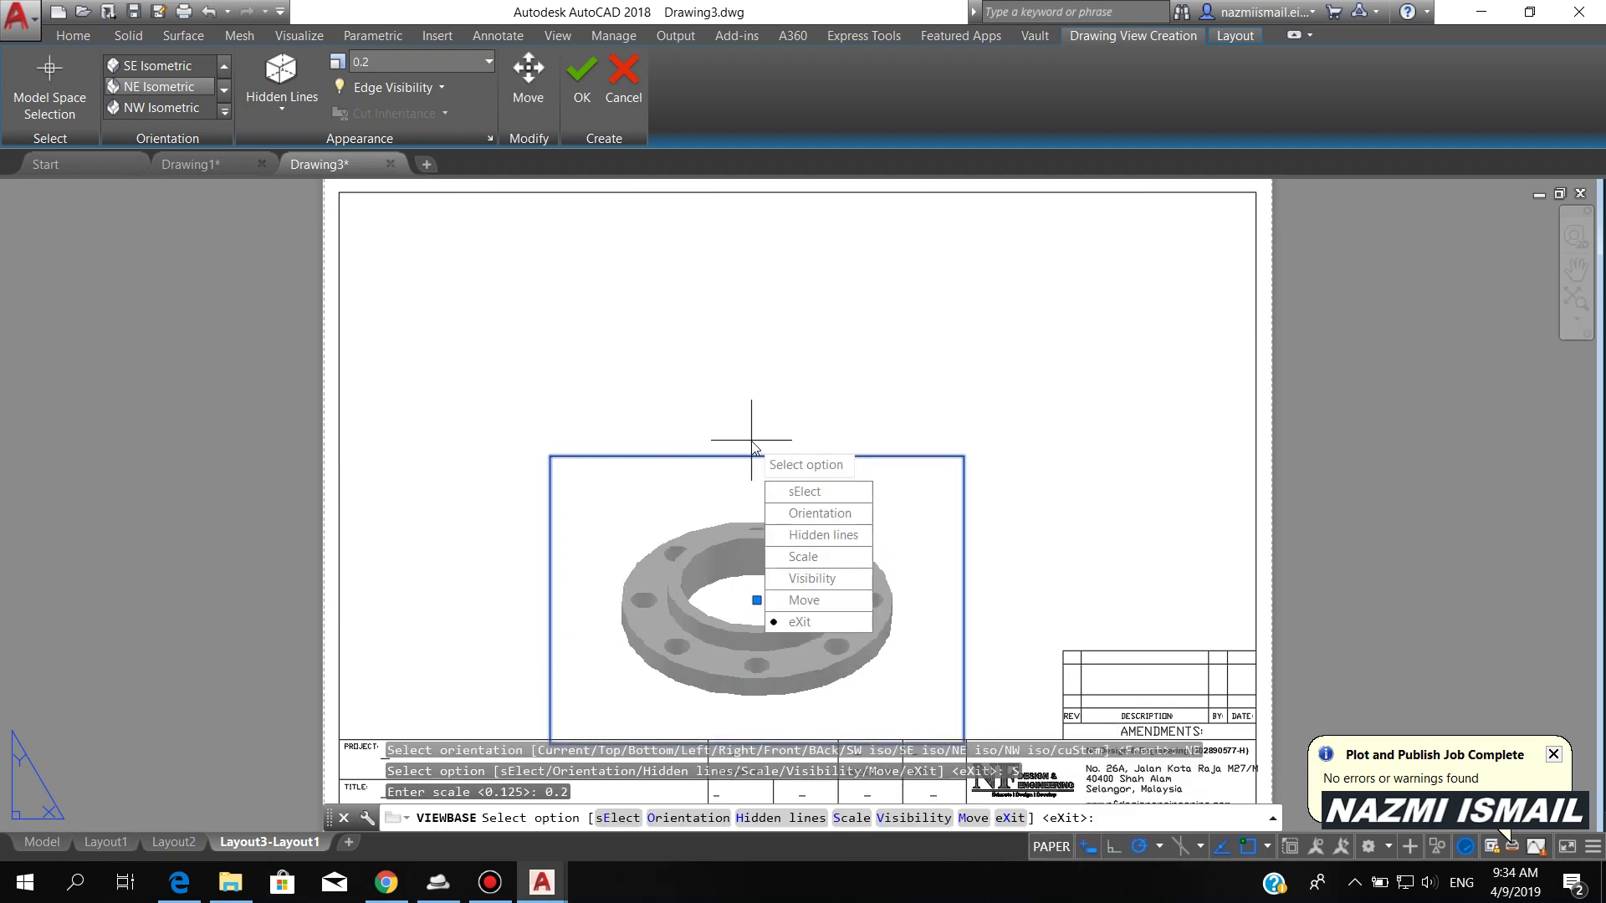
{"action": "key", "text": "Return"}
{"action": "key", "text": "Return"}
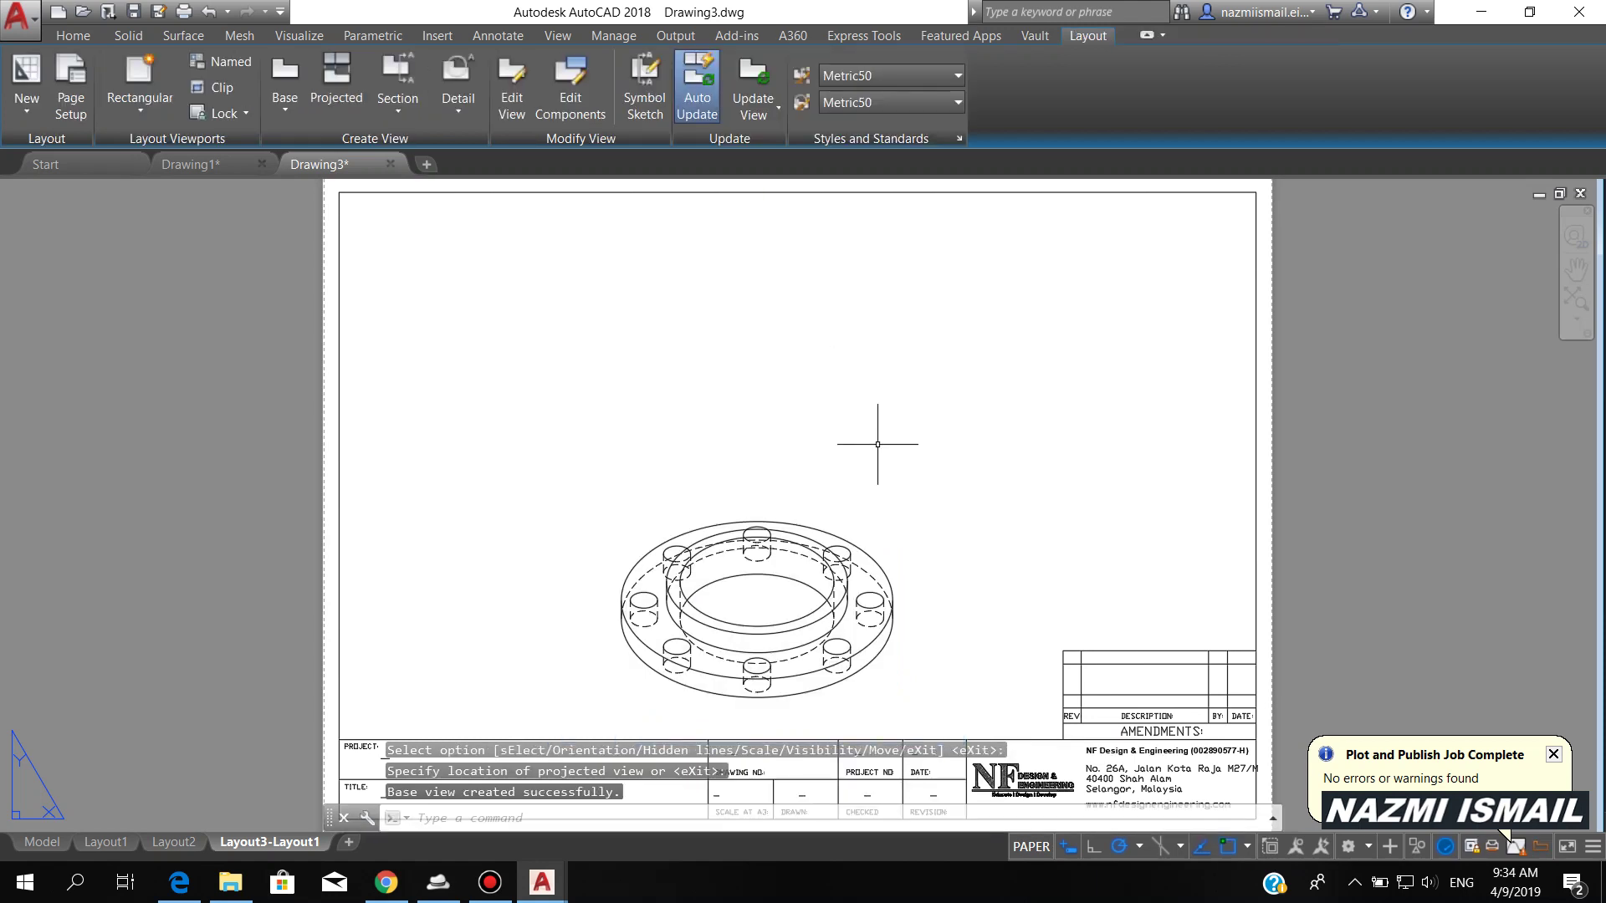
- Edit the isometric view to display as Shaded with visible lines
{"action": "double_click", "coordinate": [870, 560]}
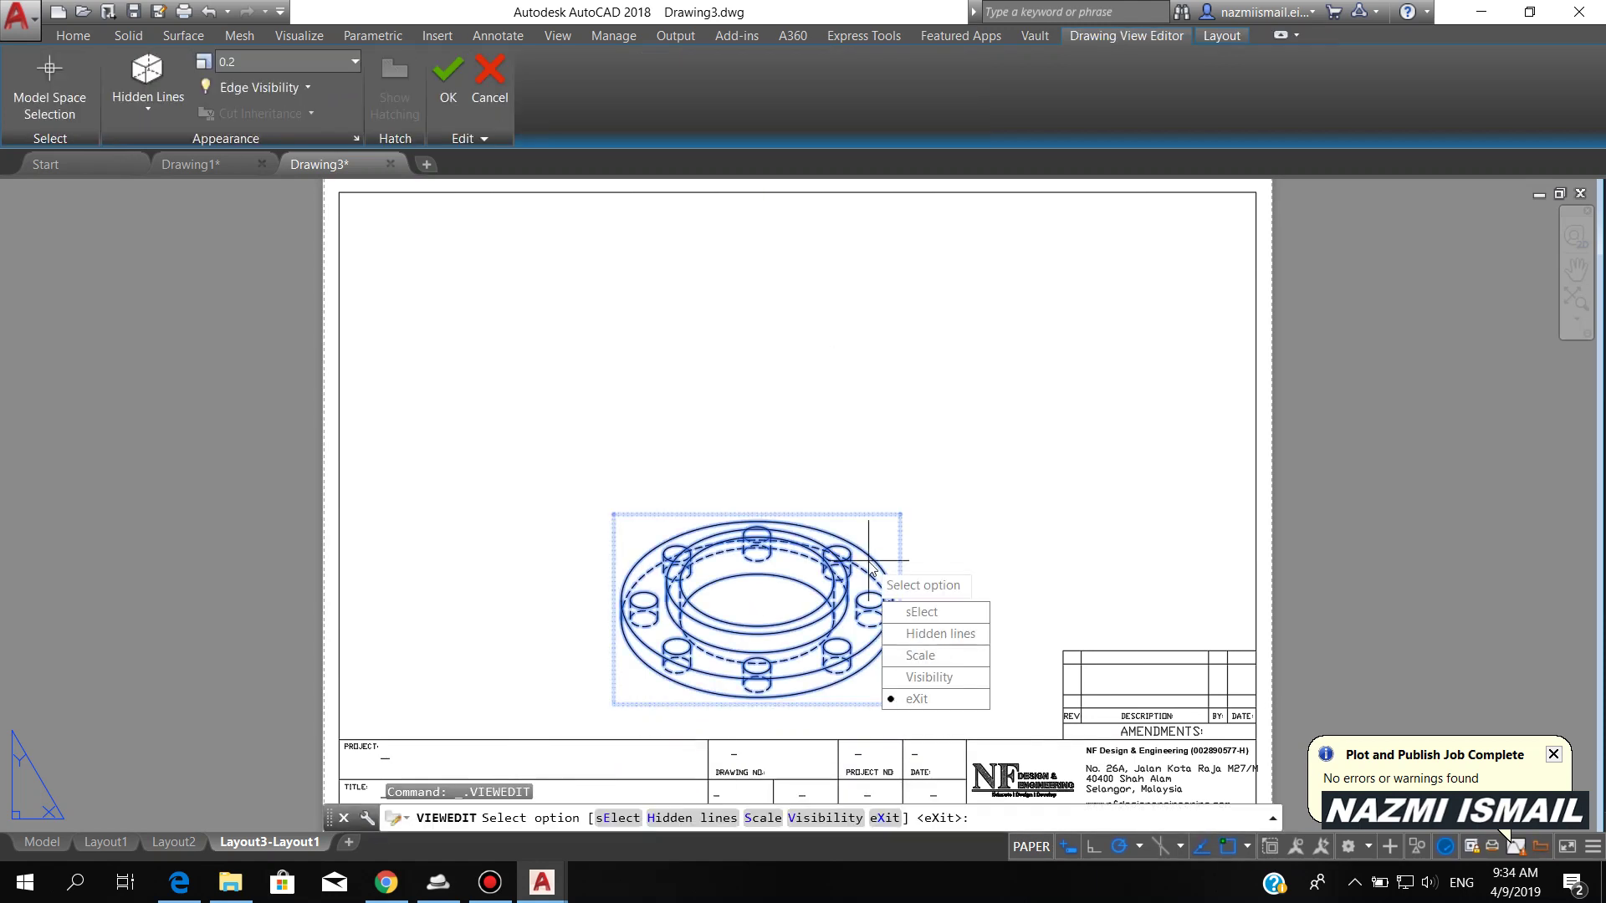
{"action": "left_click", "coordinate": [924, 634]}
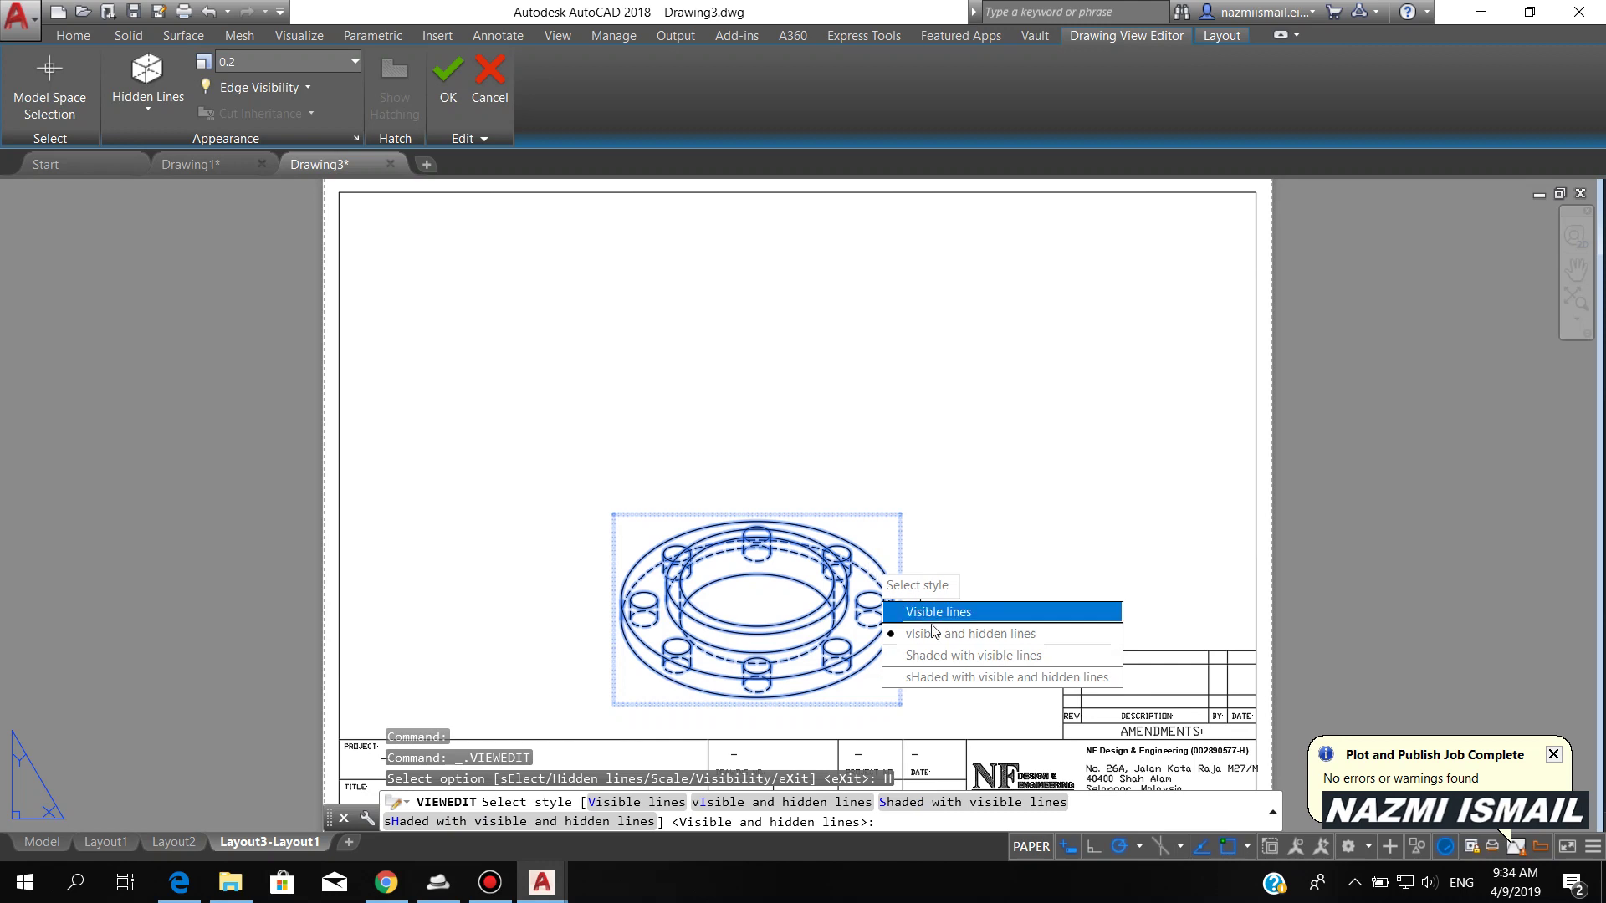
{"action": "left_click", "coordinate": [943, 655]}
{"action": "key", "text": "Return"}
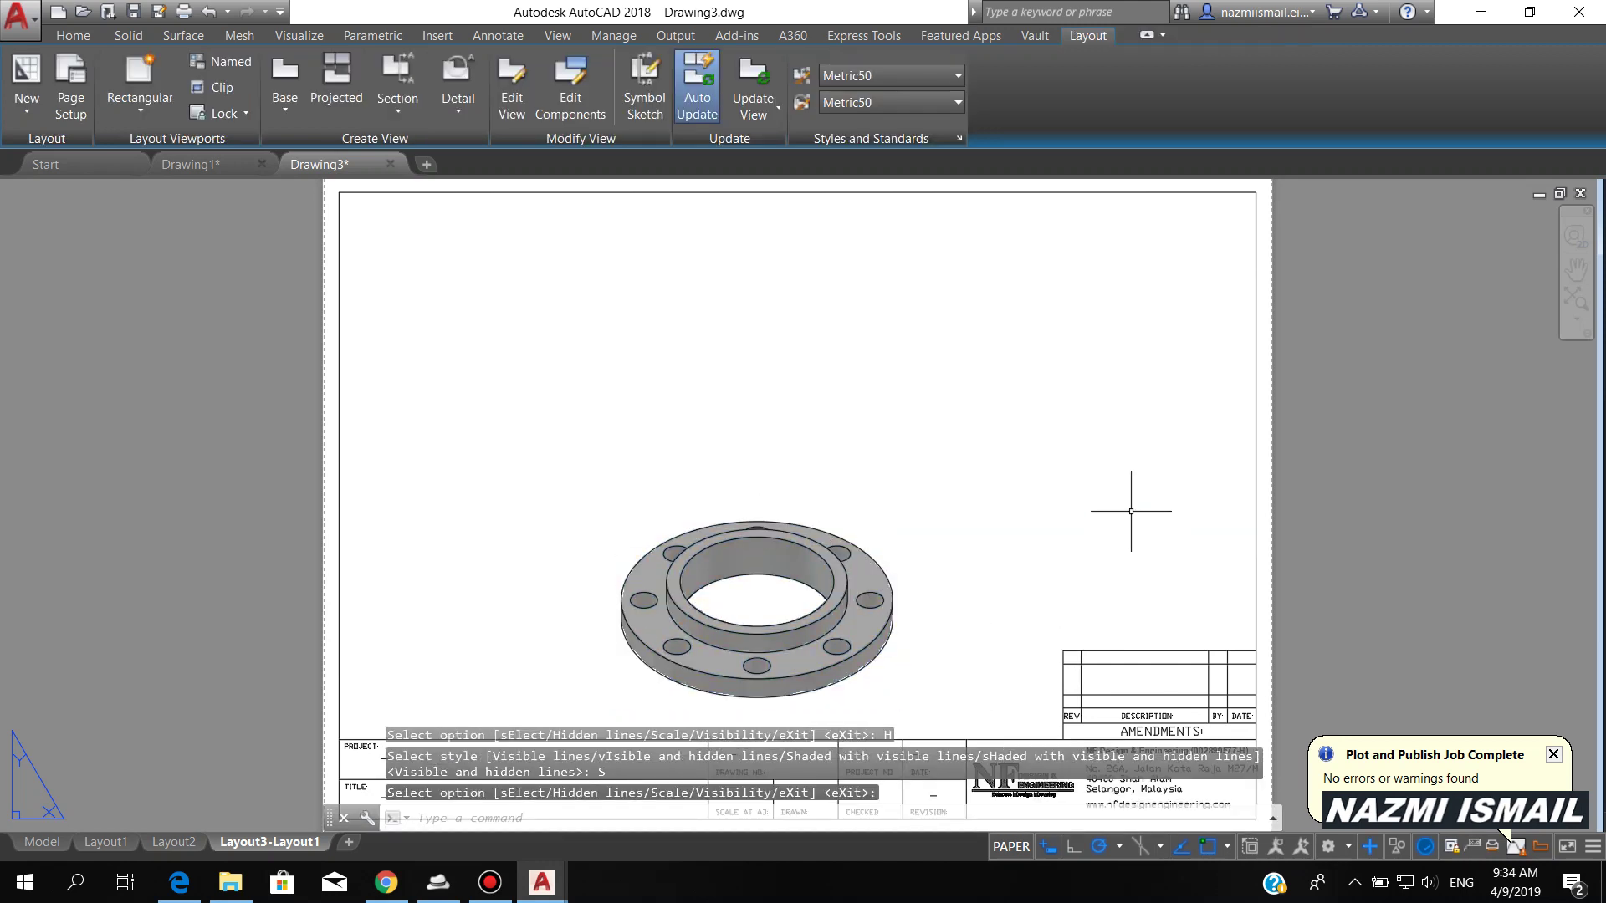
- Place a base view from model space in the upper right area of the sheet, oriented to Top
{"action": "left_click", "coordinate": [285, 104]}
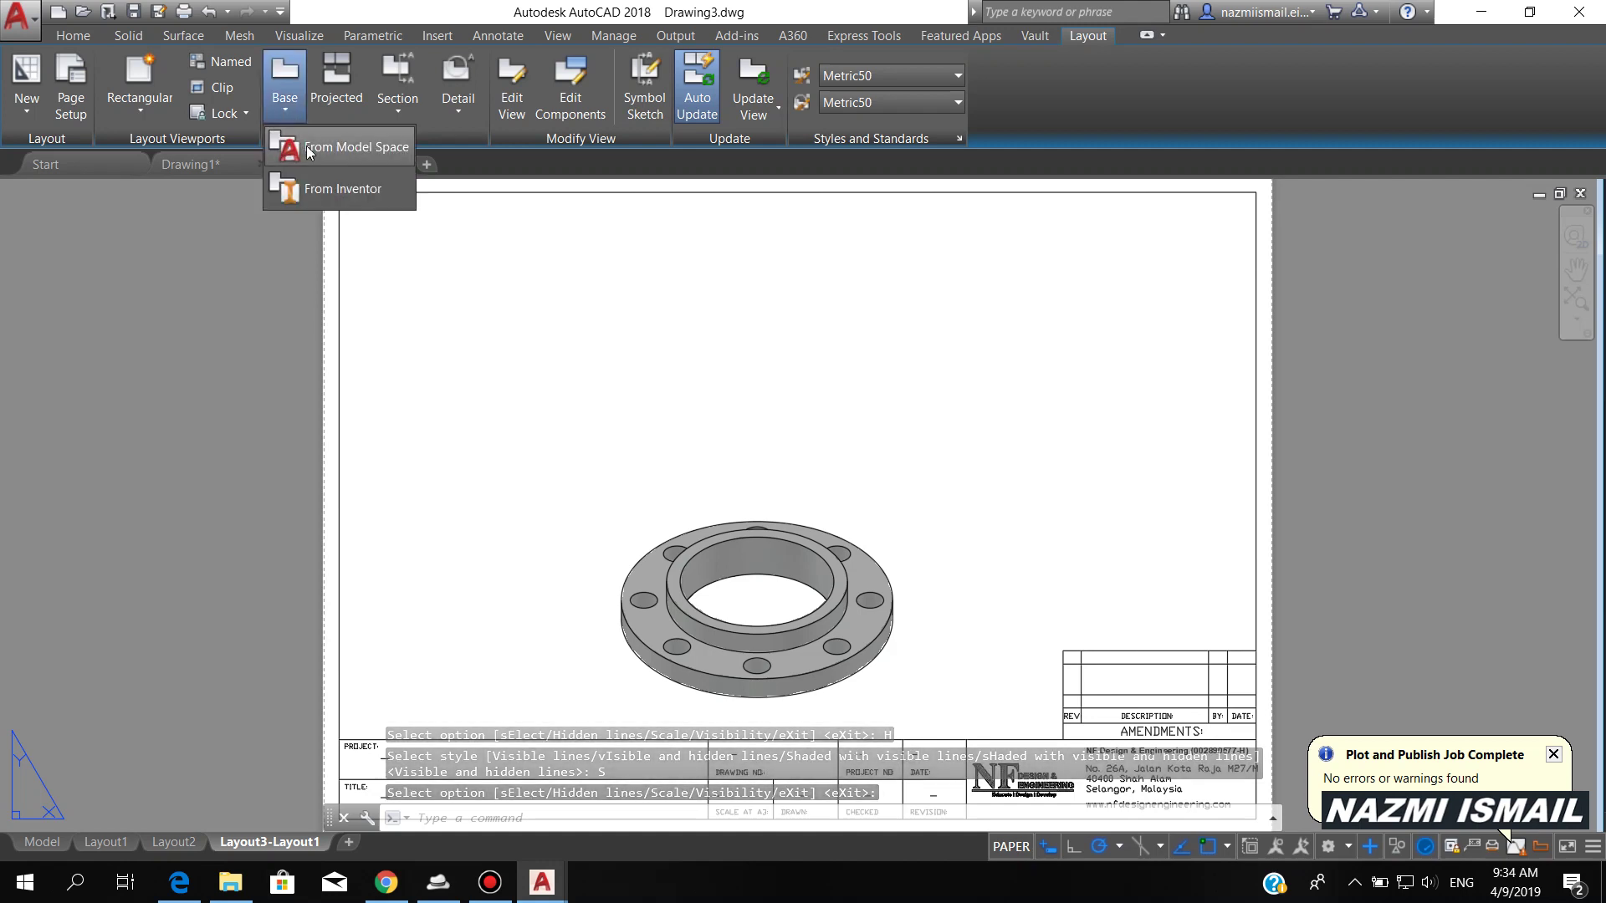
{"action": "left_click", "coordinate": [276, 147]}
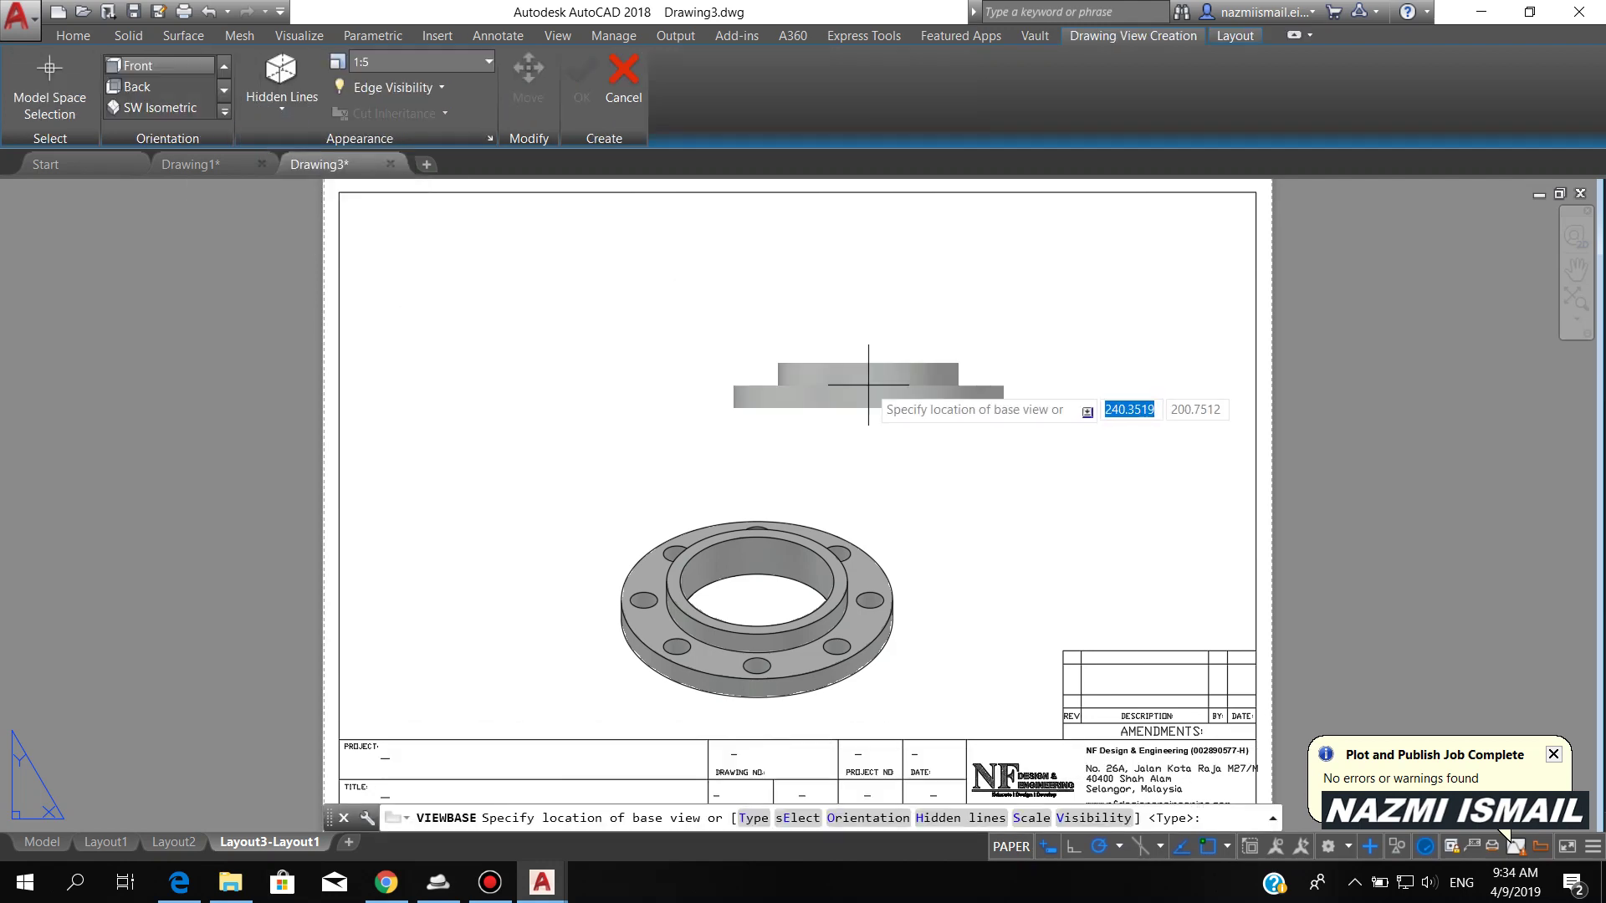
{"action": "left_click", "coordinate": [1025, 332]}
{"action": "left_click", "coordinate": [1068, 403]}
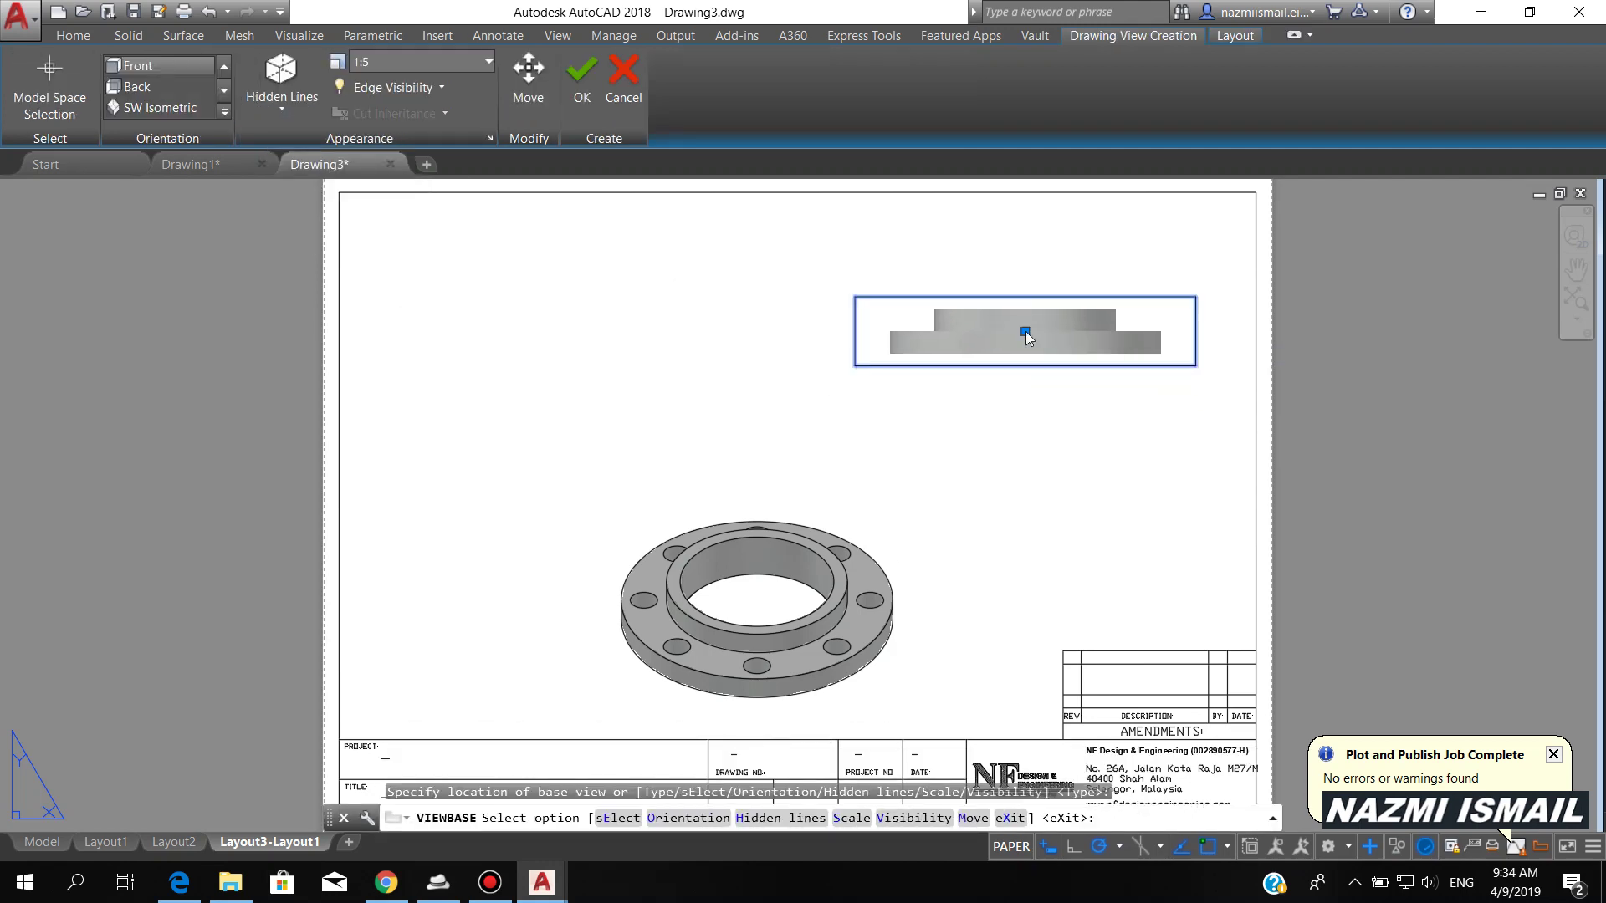
{"action": "left_click", "coordinate": [1067, 404]}
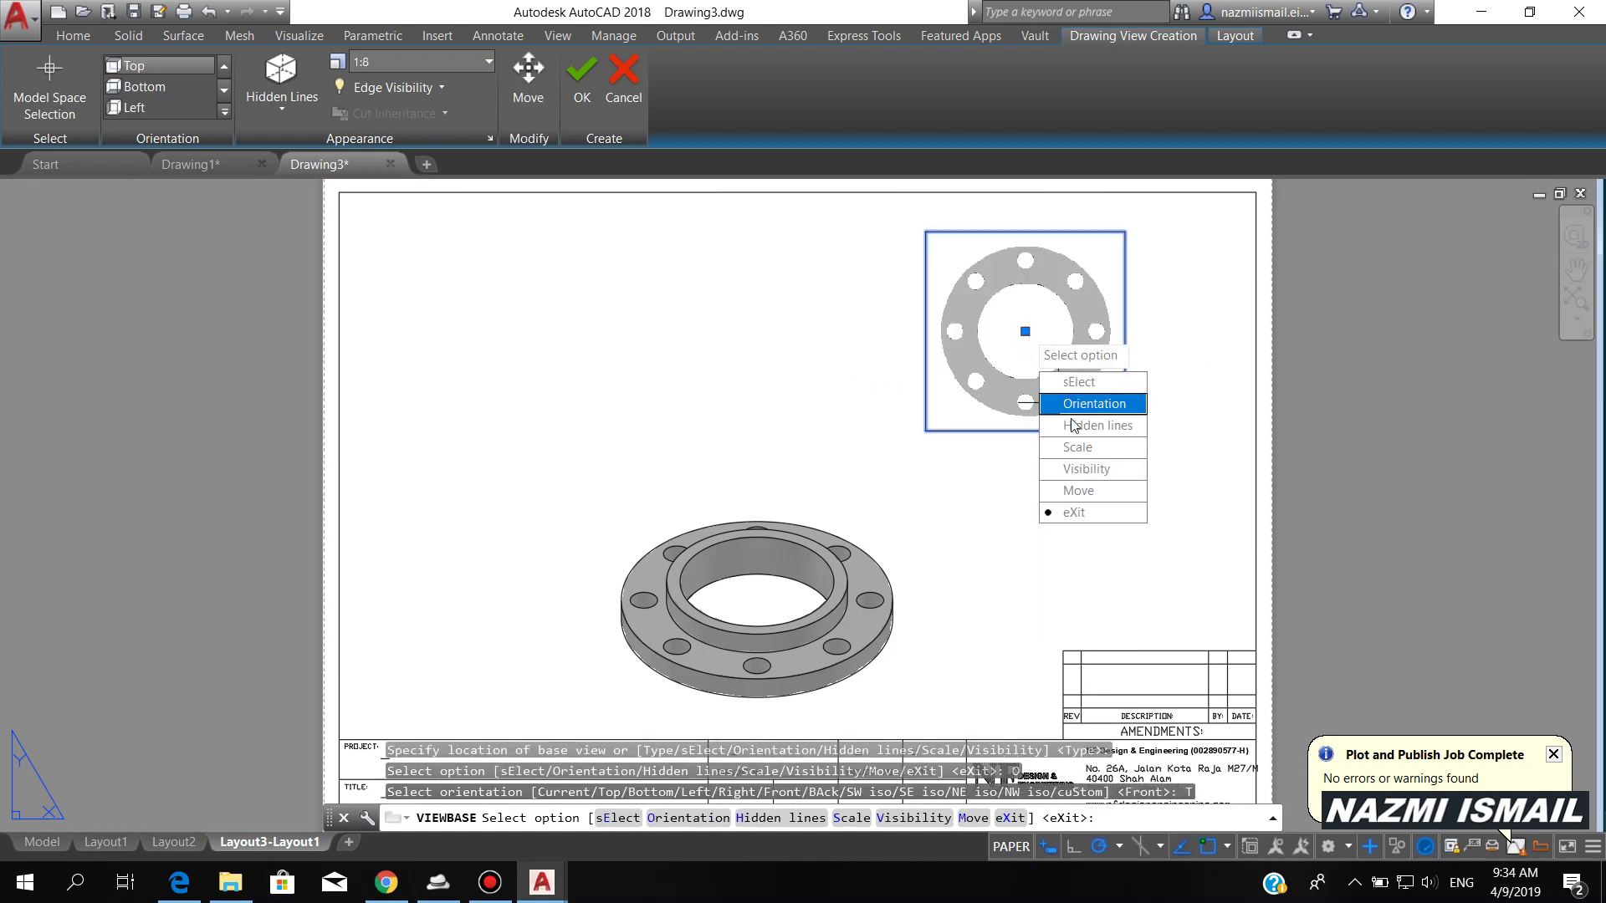
- Set the top view's scale to 0.2 and finish it without adding projected views
{"action": "left_click", "coordinate": [1070, 447]}
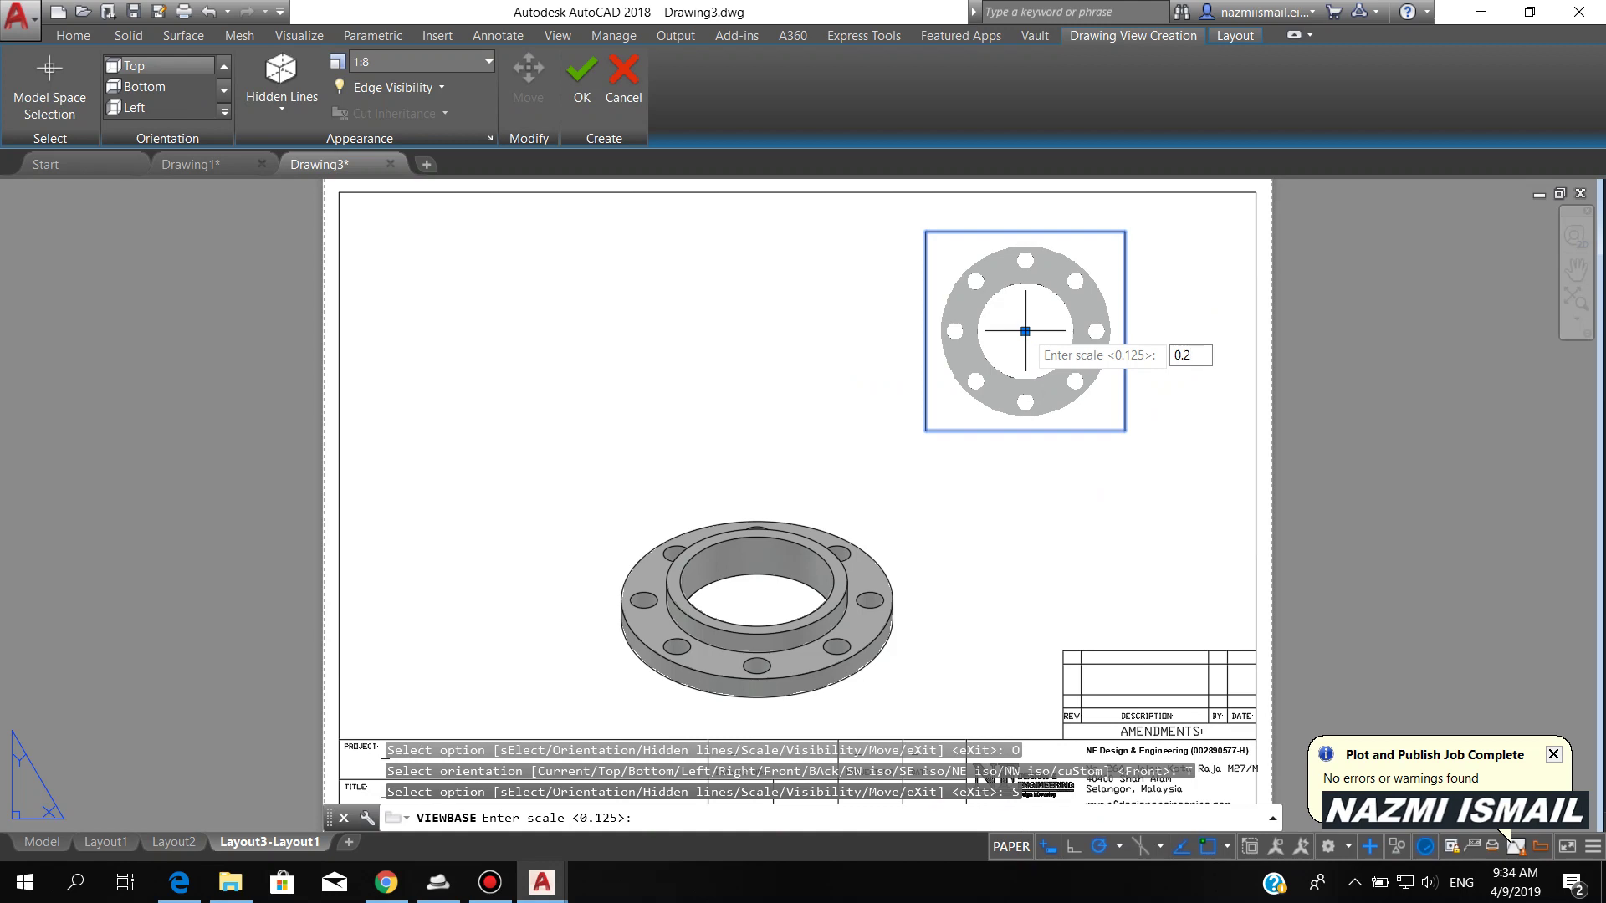
{"action": "key", "text": "Return"}
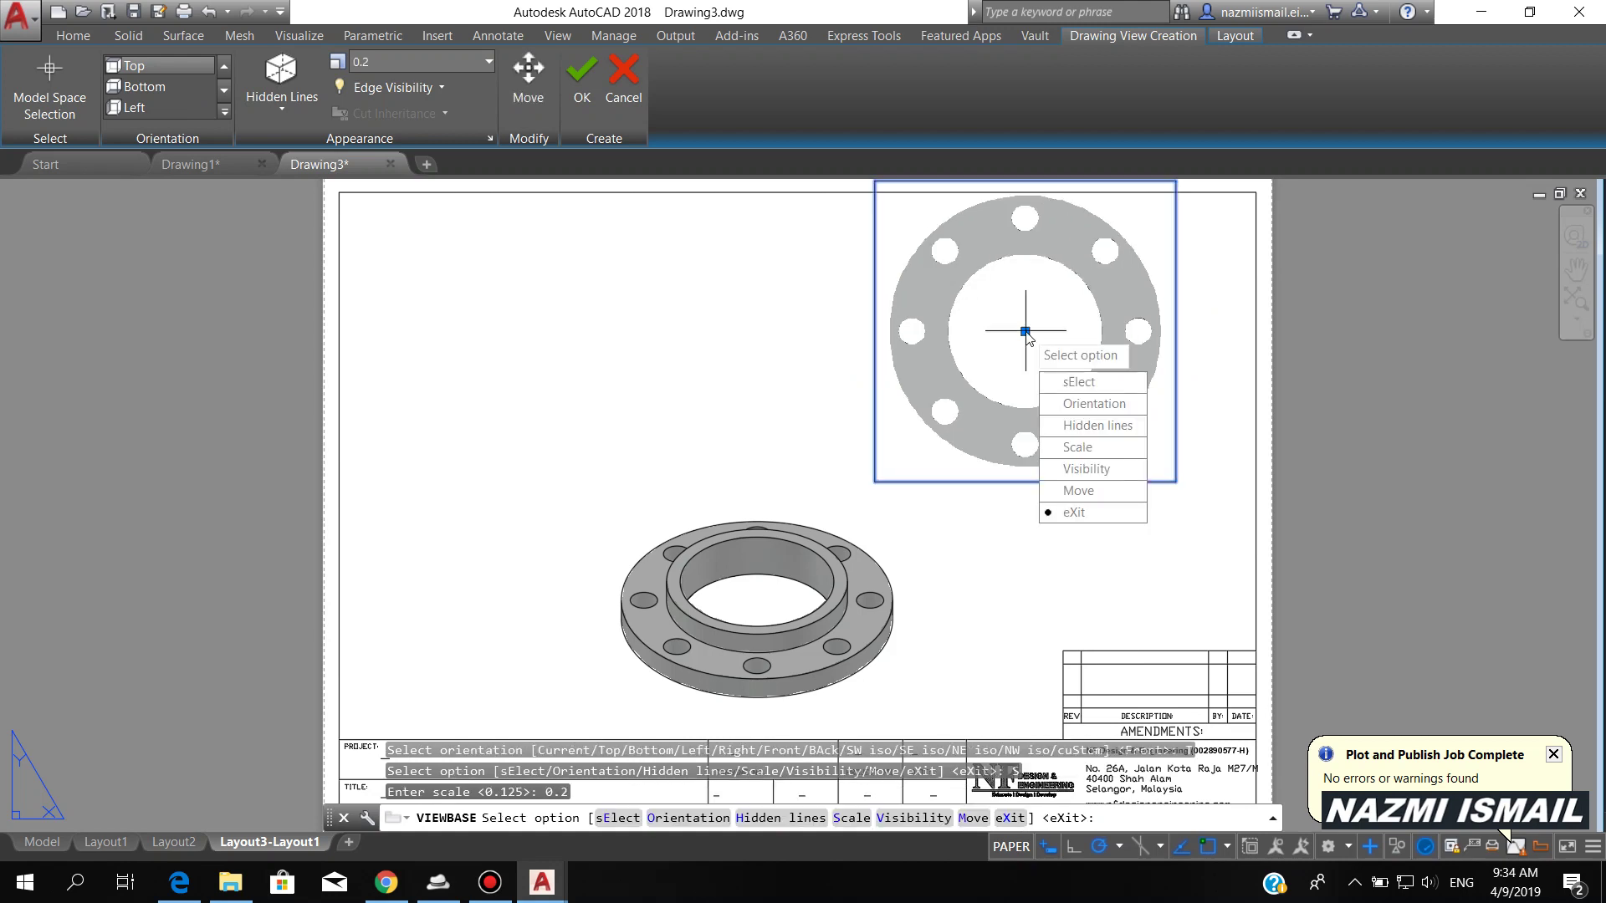
{"action": "key", "text": "Return"}
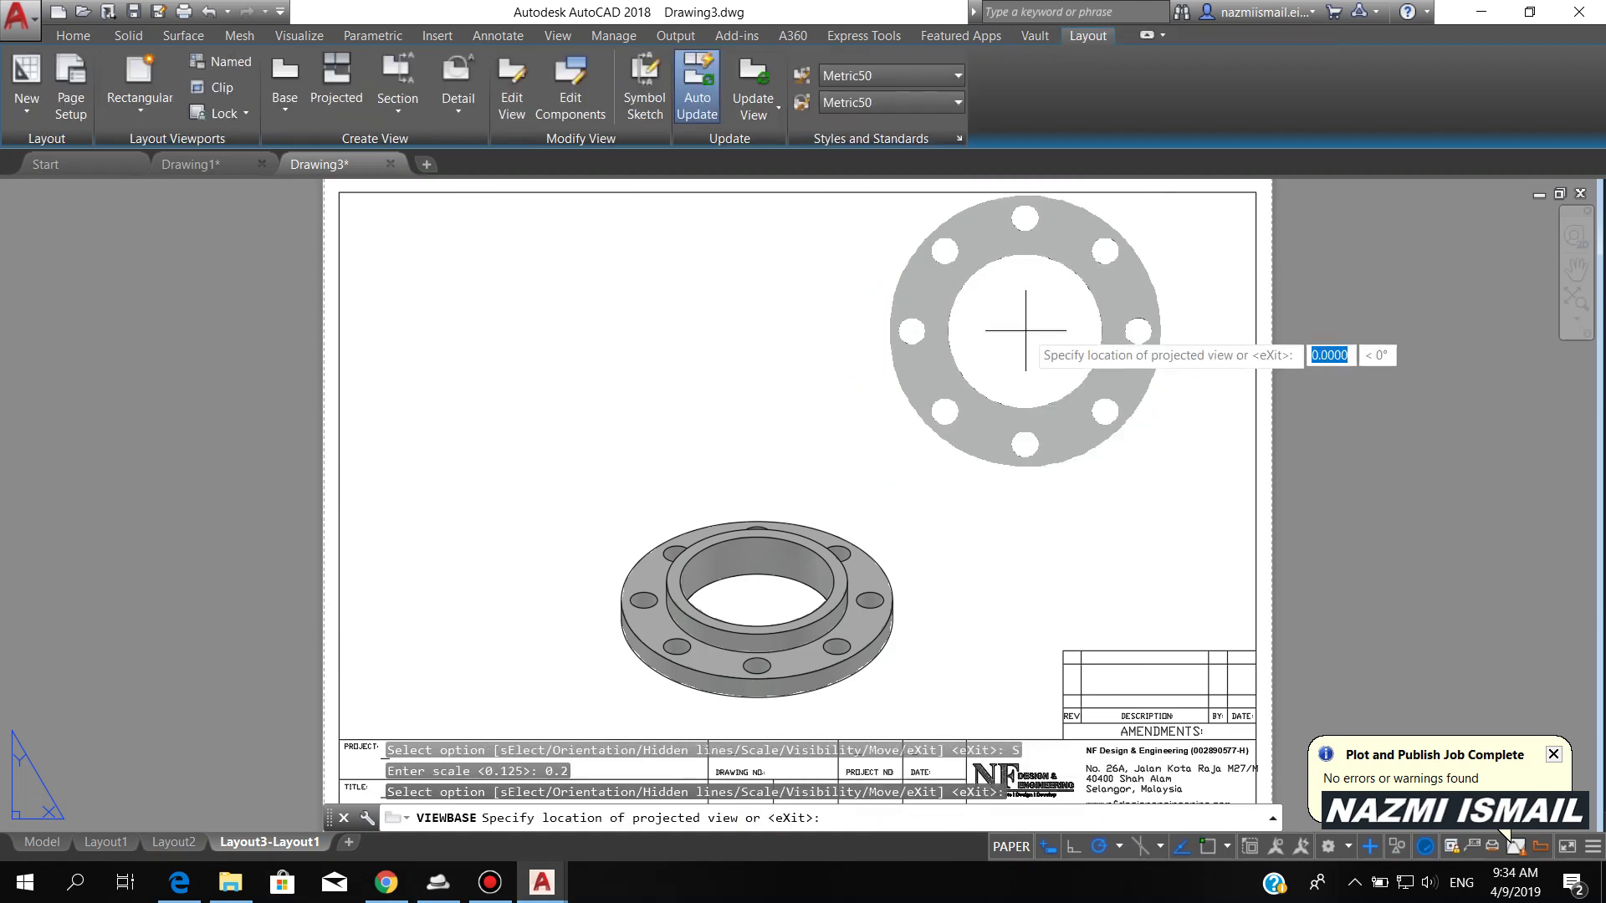
{"action": "key", "text": "Return"}
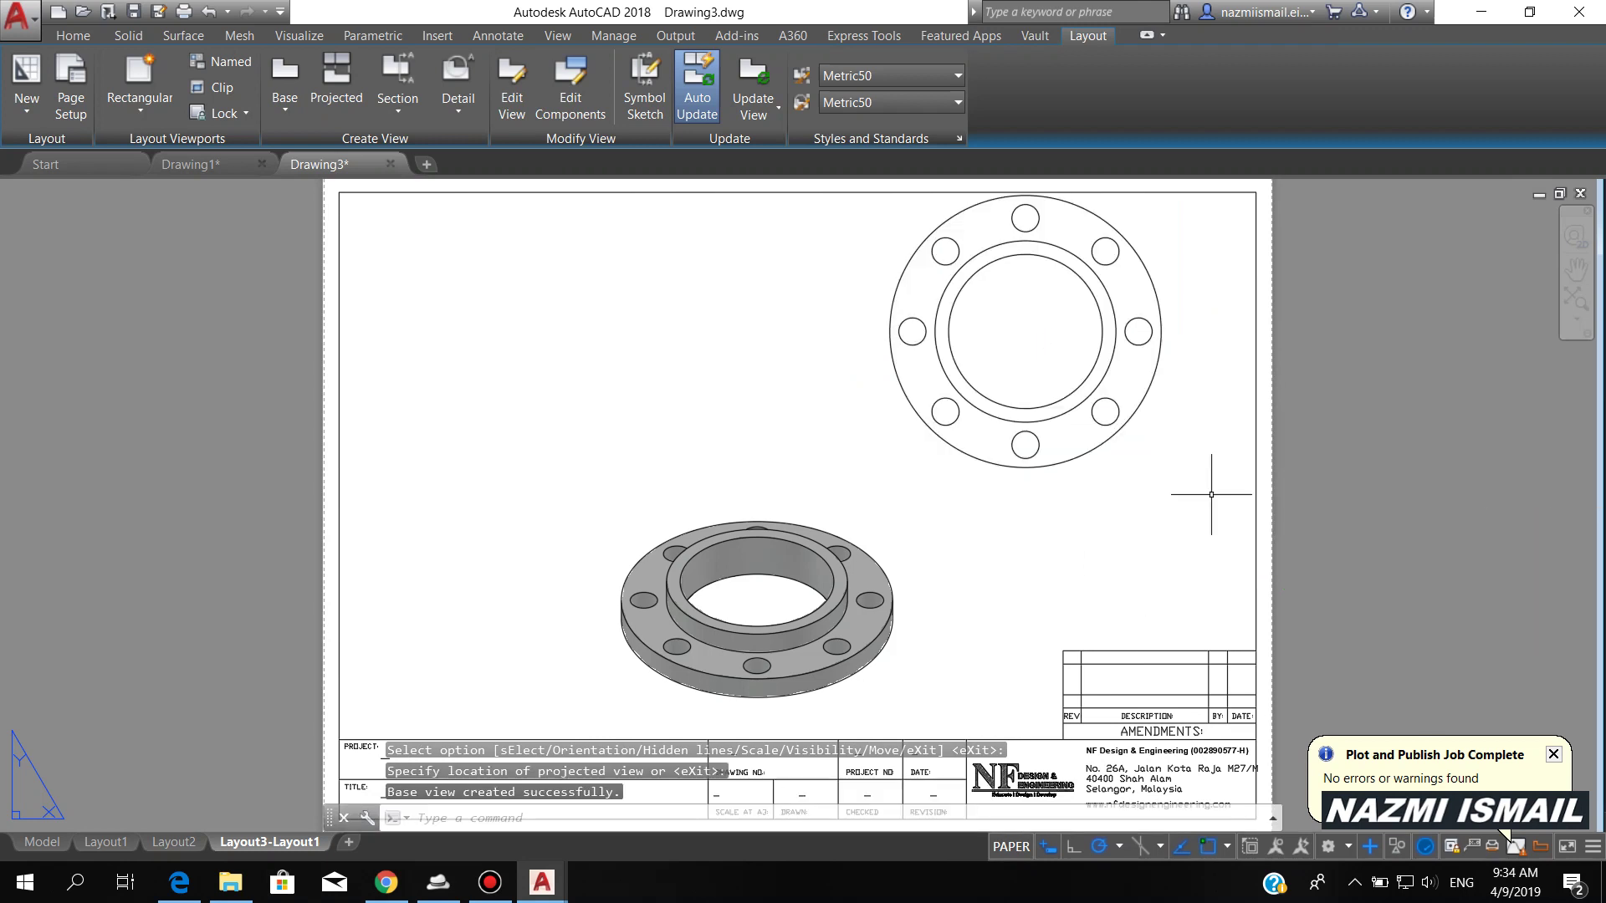
- Move the top view and the isometric view slightly down on the sheet to balance their spacing
{"action": "left_click", "coordinate": [1133, 399]}
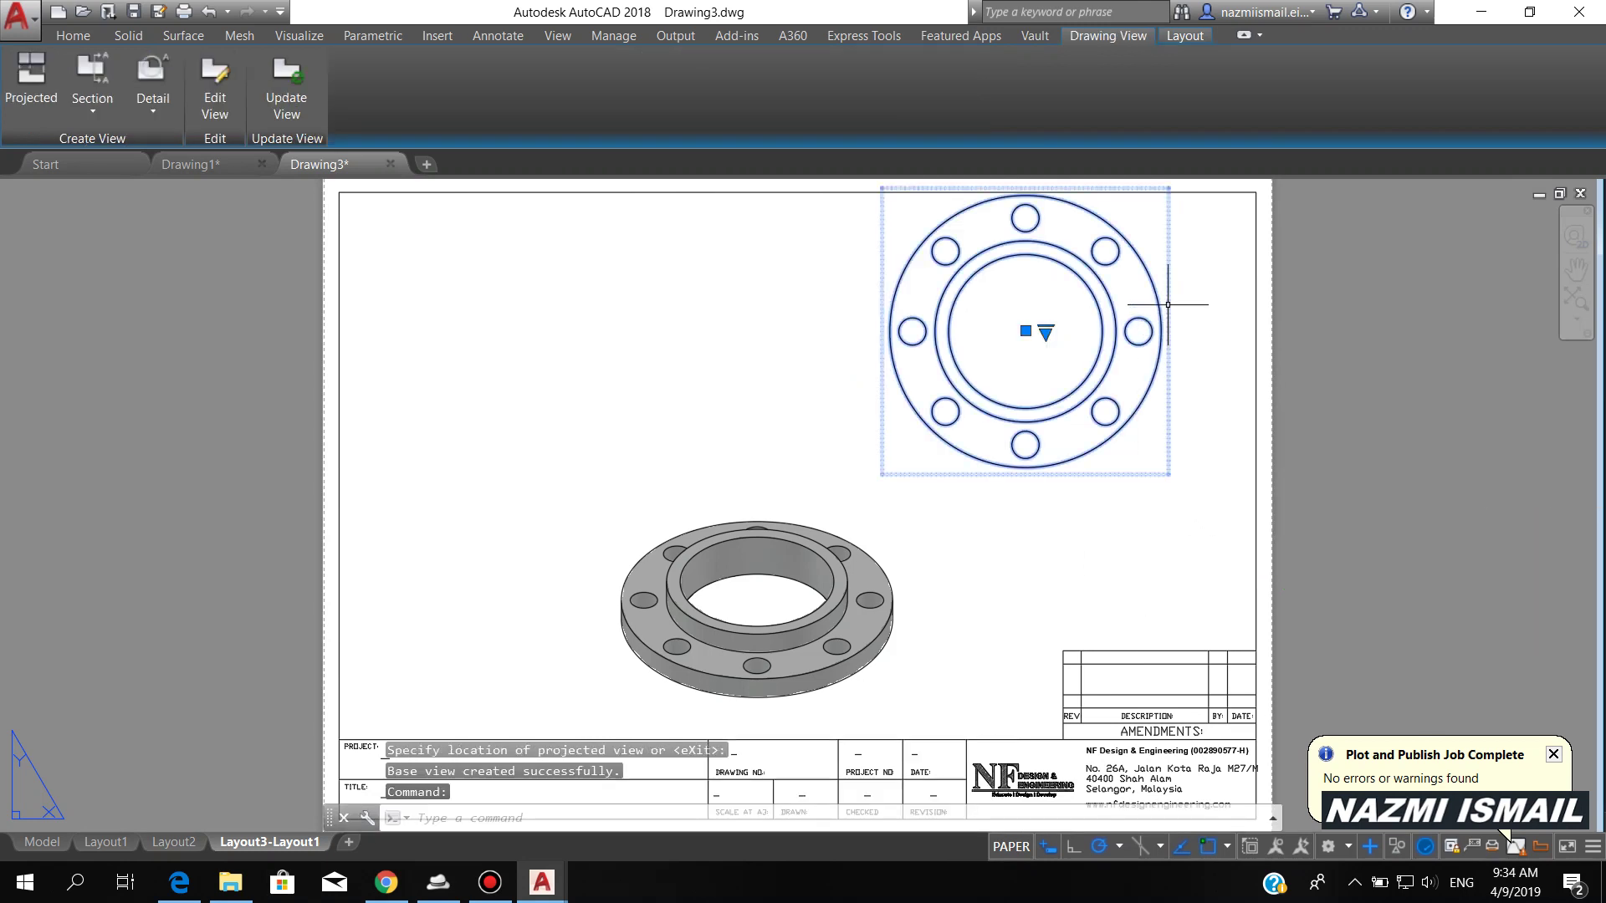
{"action": "left_click_drag", "start_coordinate": [1168, 305], "coordinate": [1177, 351]}
{"action": "left_click", "coordinate": [753, 602]}
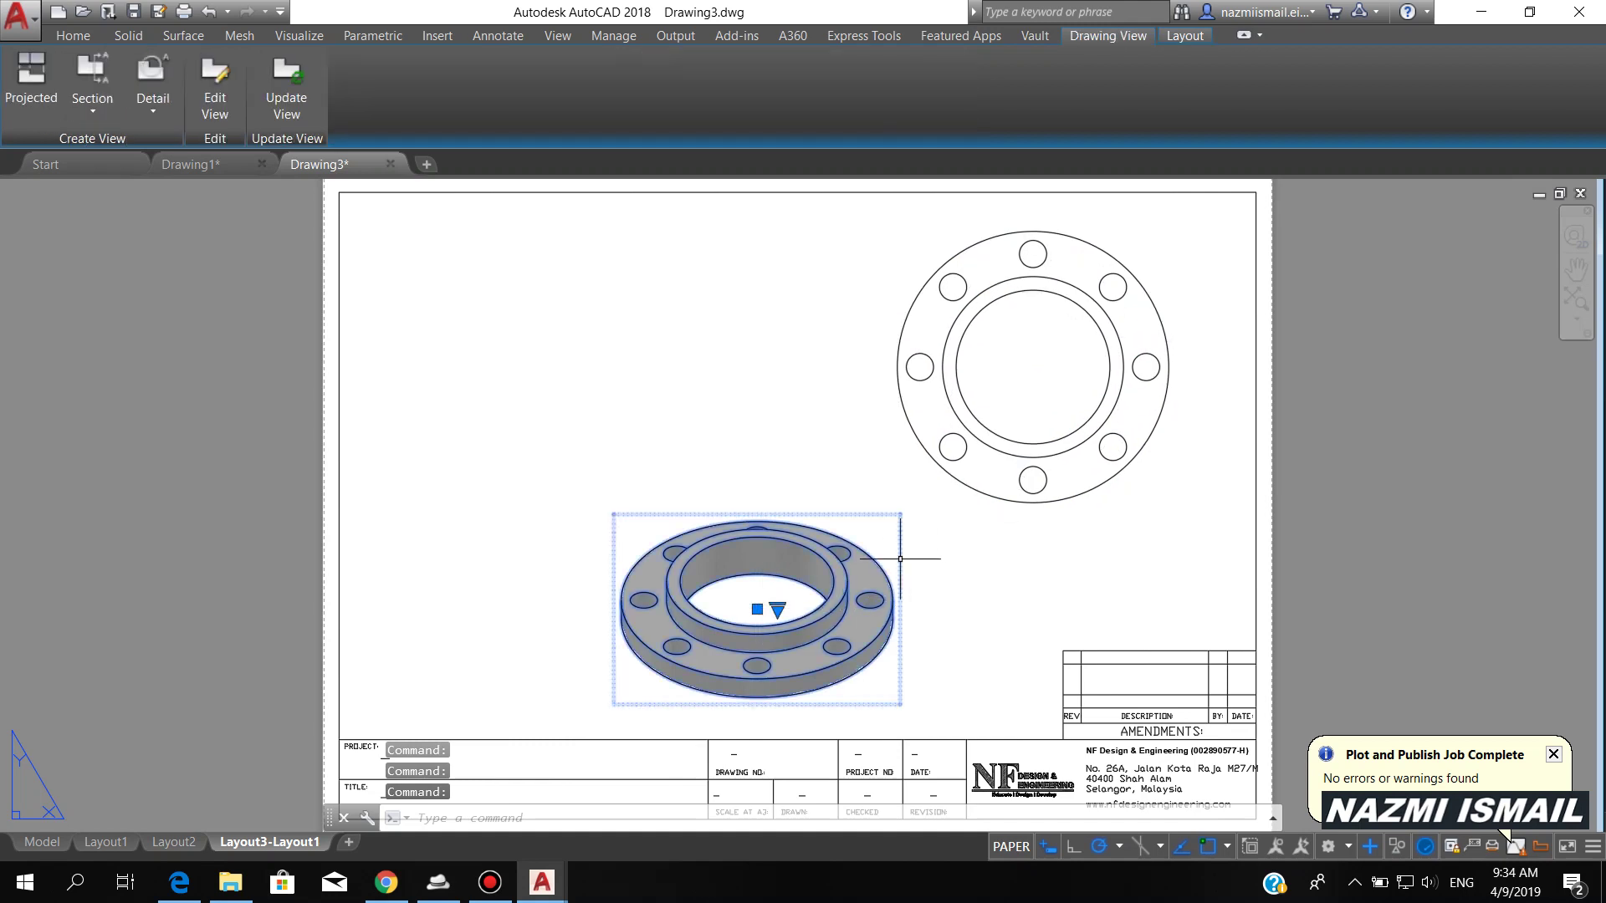
{"action": "left_click_drag", "start_coordinate": [900, 568], "coordinate": [907, 574]}
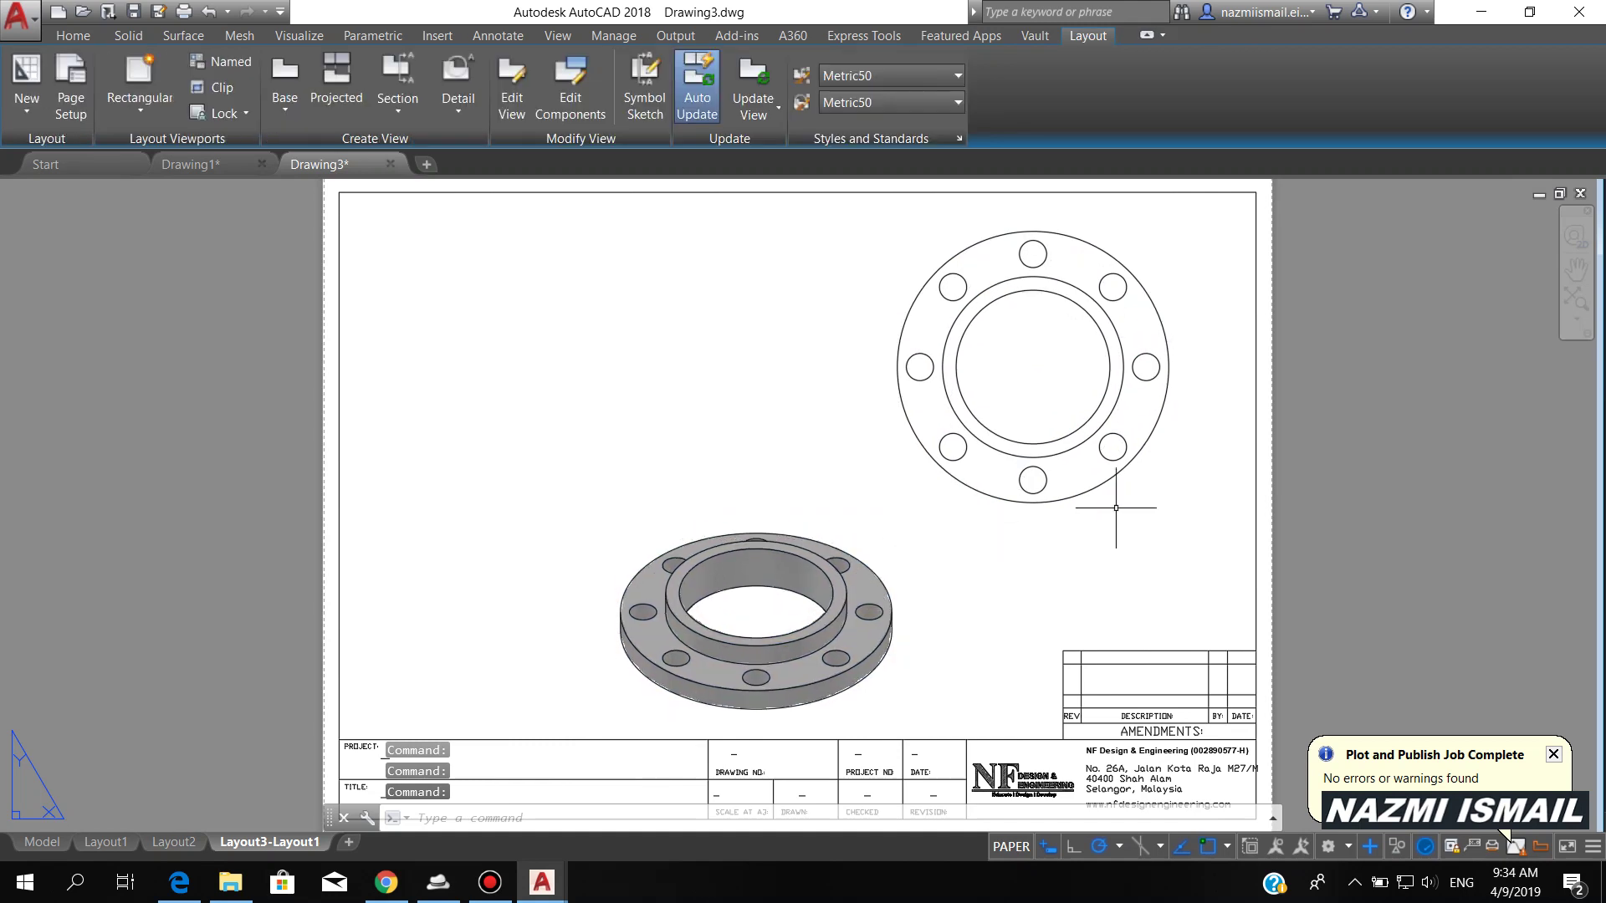
- Create full section view A-A from the top view, cutting vertically through the flange centre, and place it to the left of its parent
{"action": "left_click", "coordinate": [398, 105]}
{"action": "left_click", "coordinate": [417, 149]}
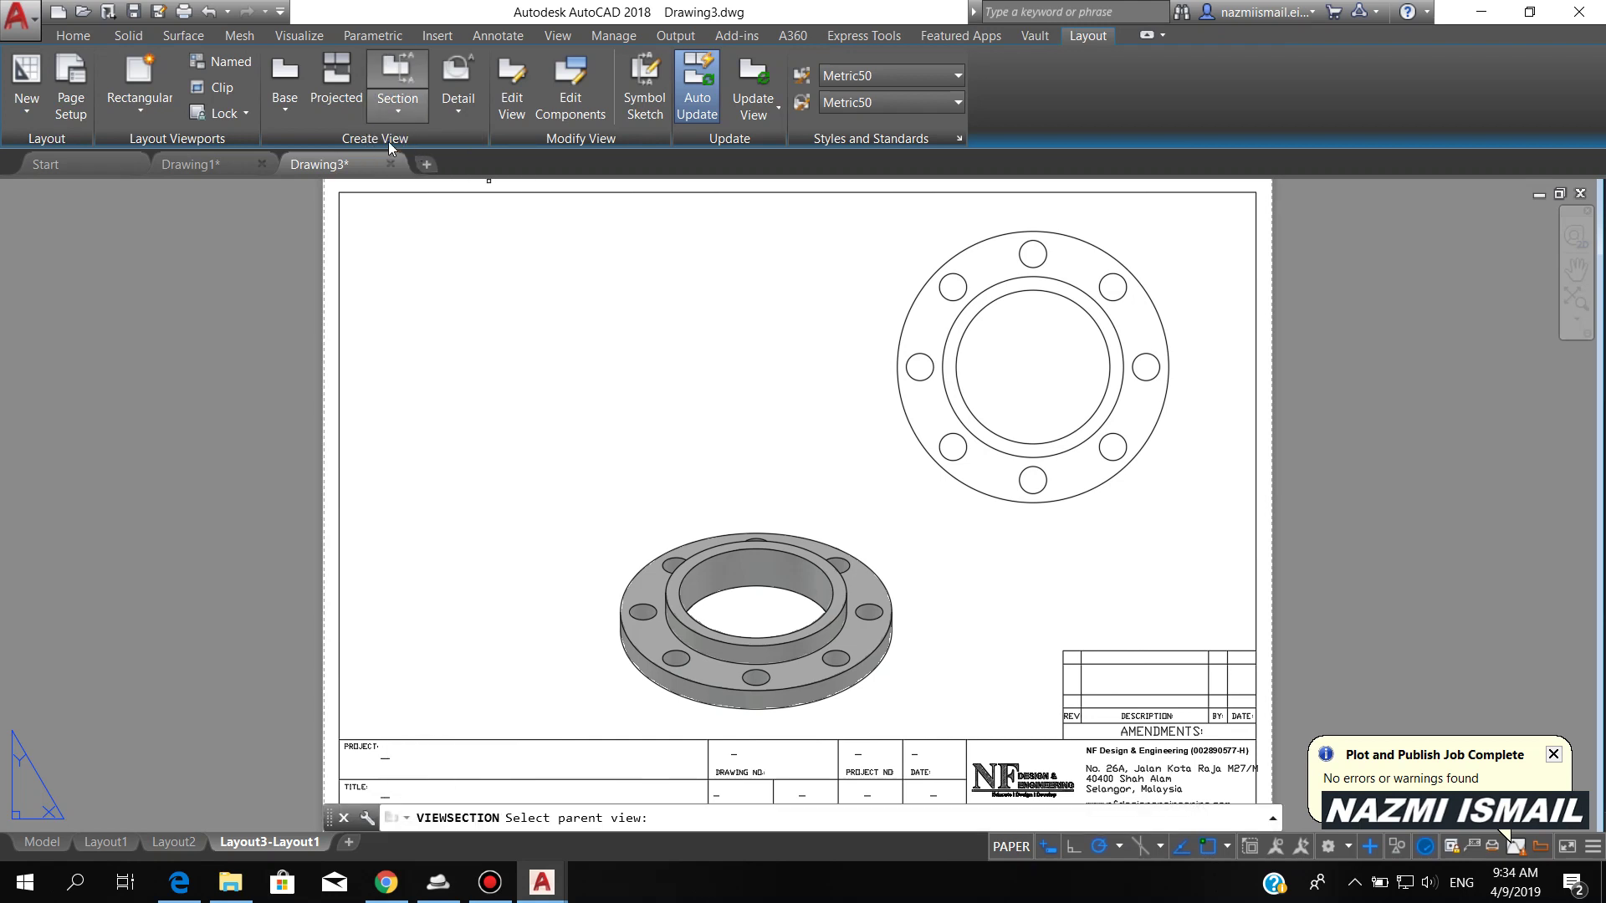
{"action": "left_click", "coordinate": [1046, 356]}
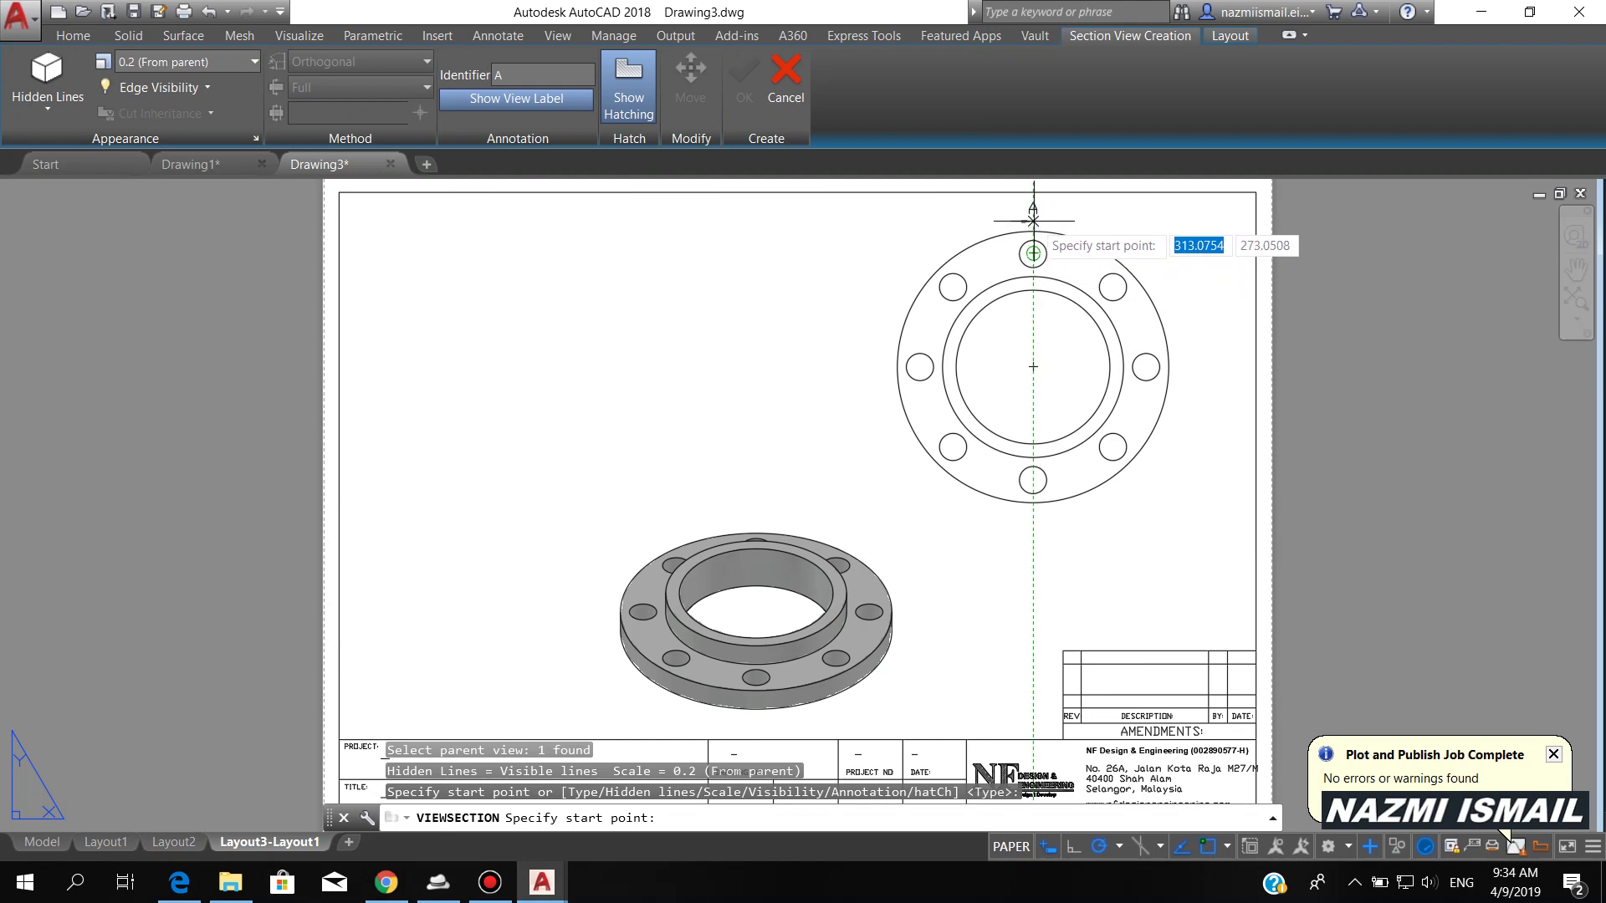
{"action": "left_click", "coordinate": [1033, 225]}
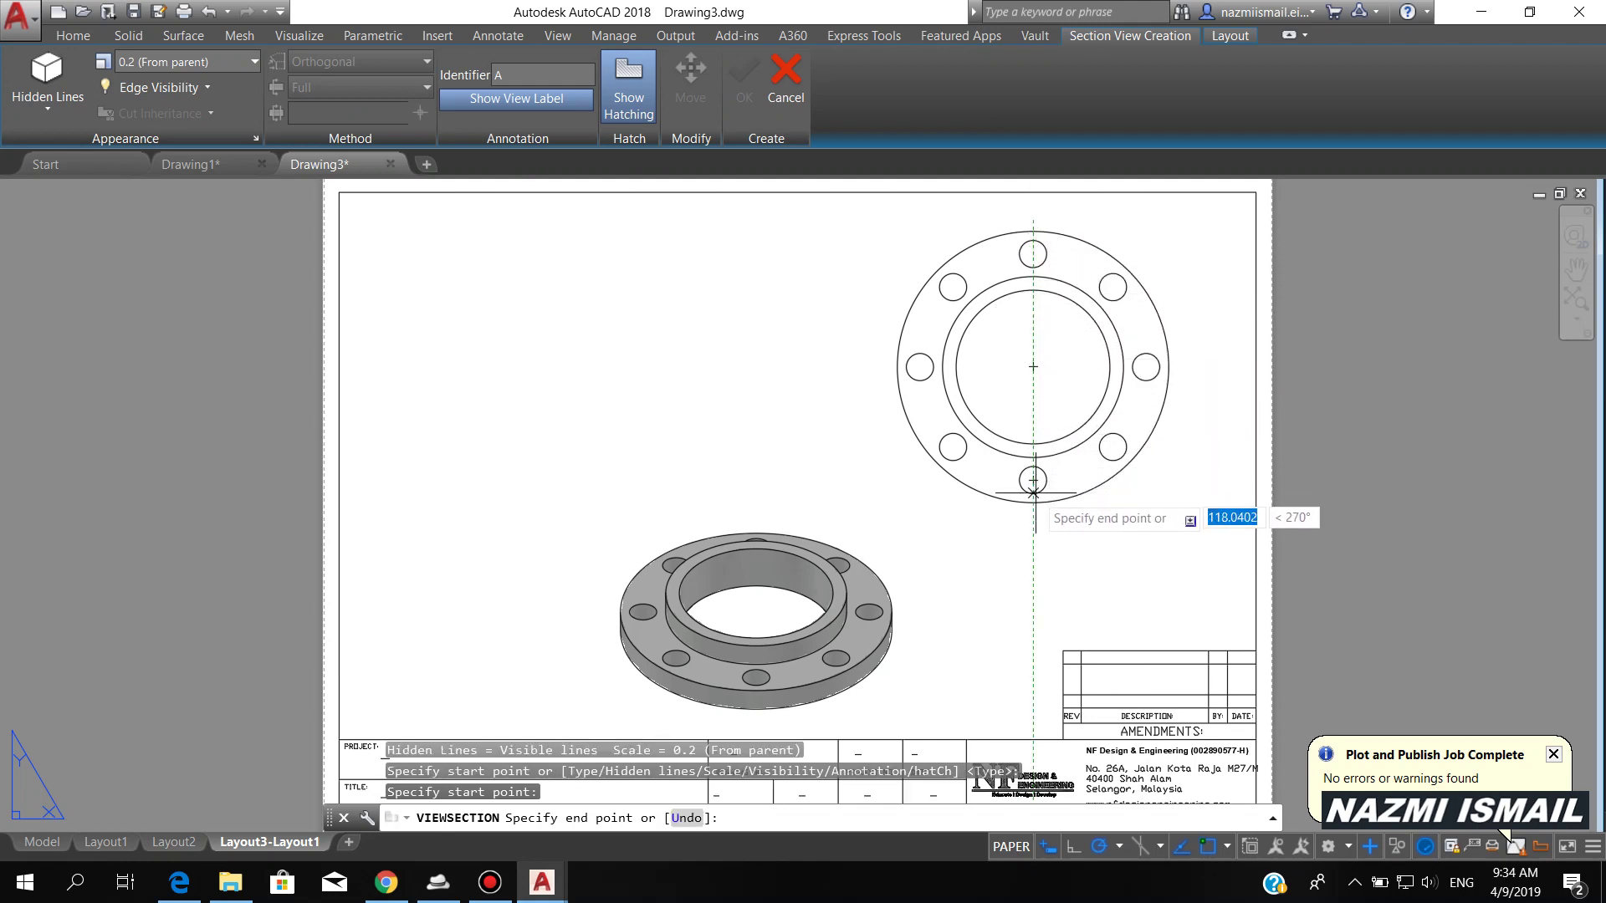
{"action": "left_click", "coordinate": [1034, 515]}
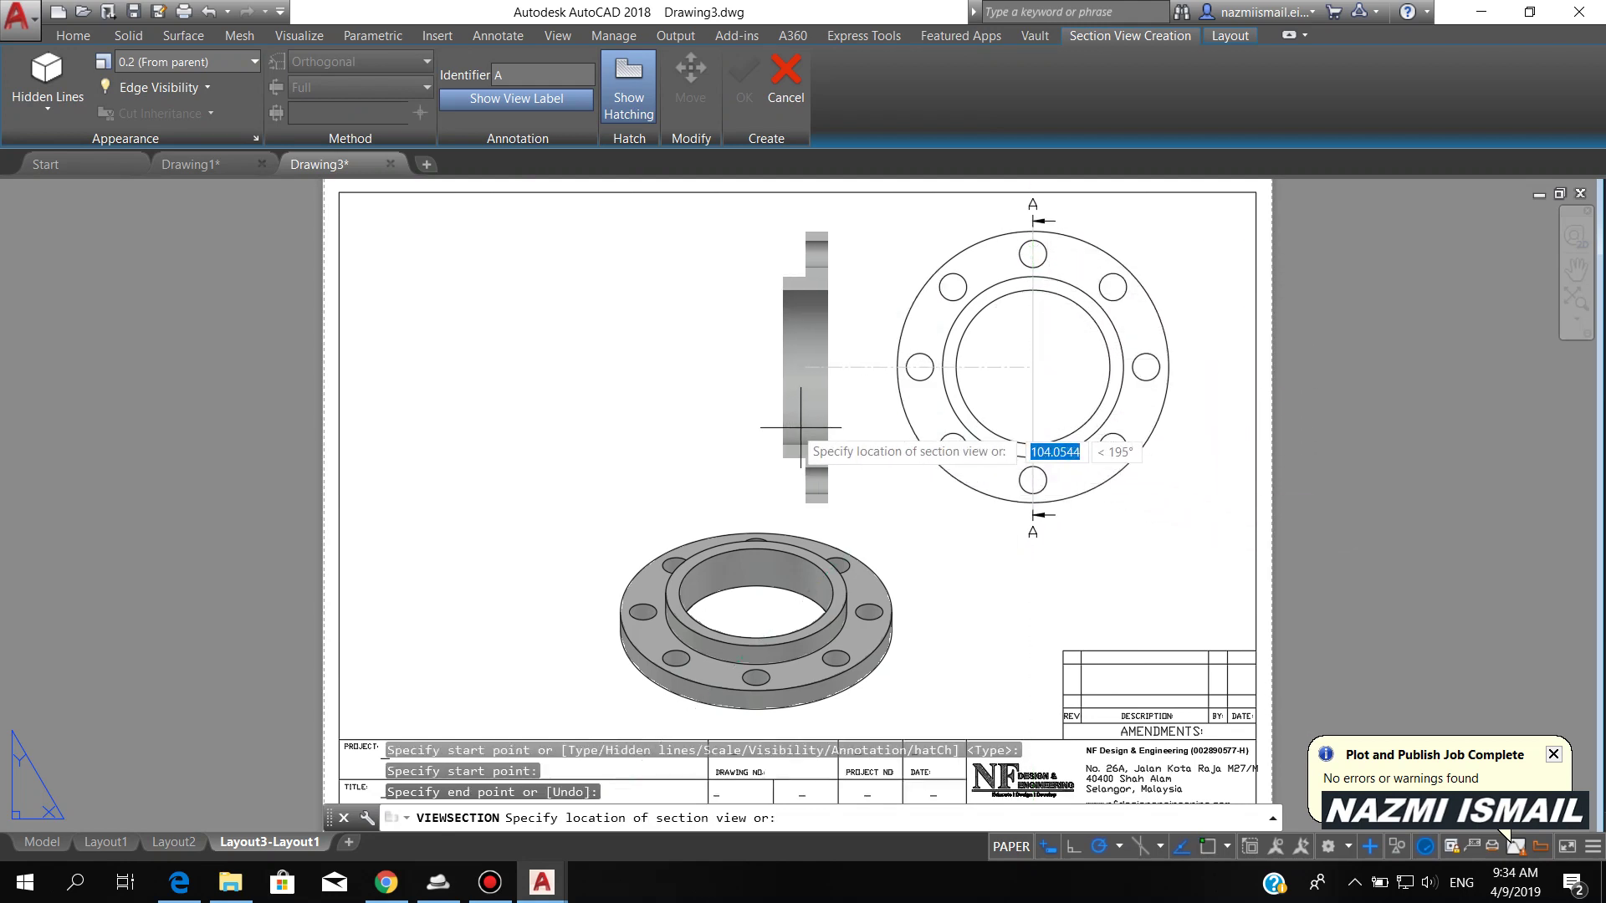
{"action": "left_click", "coordinate": [621, 411]}
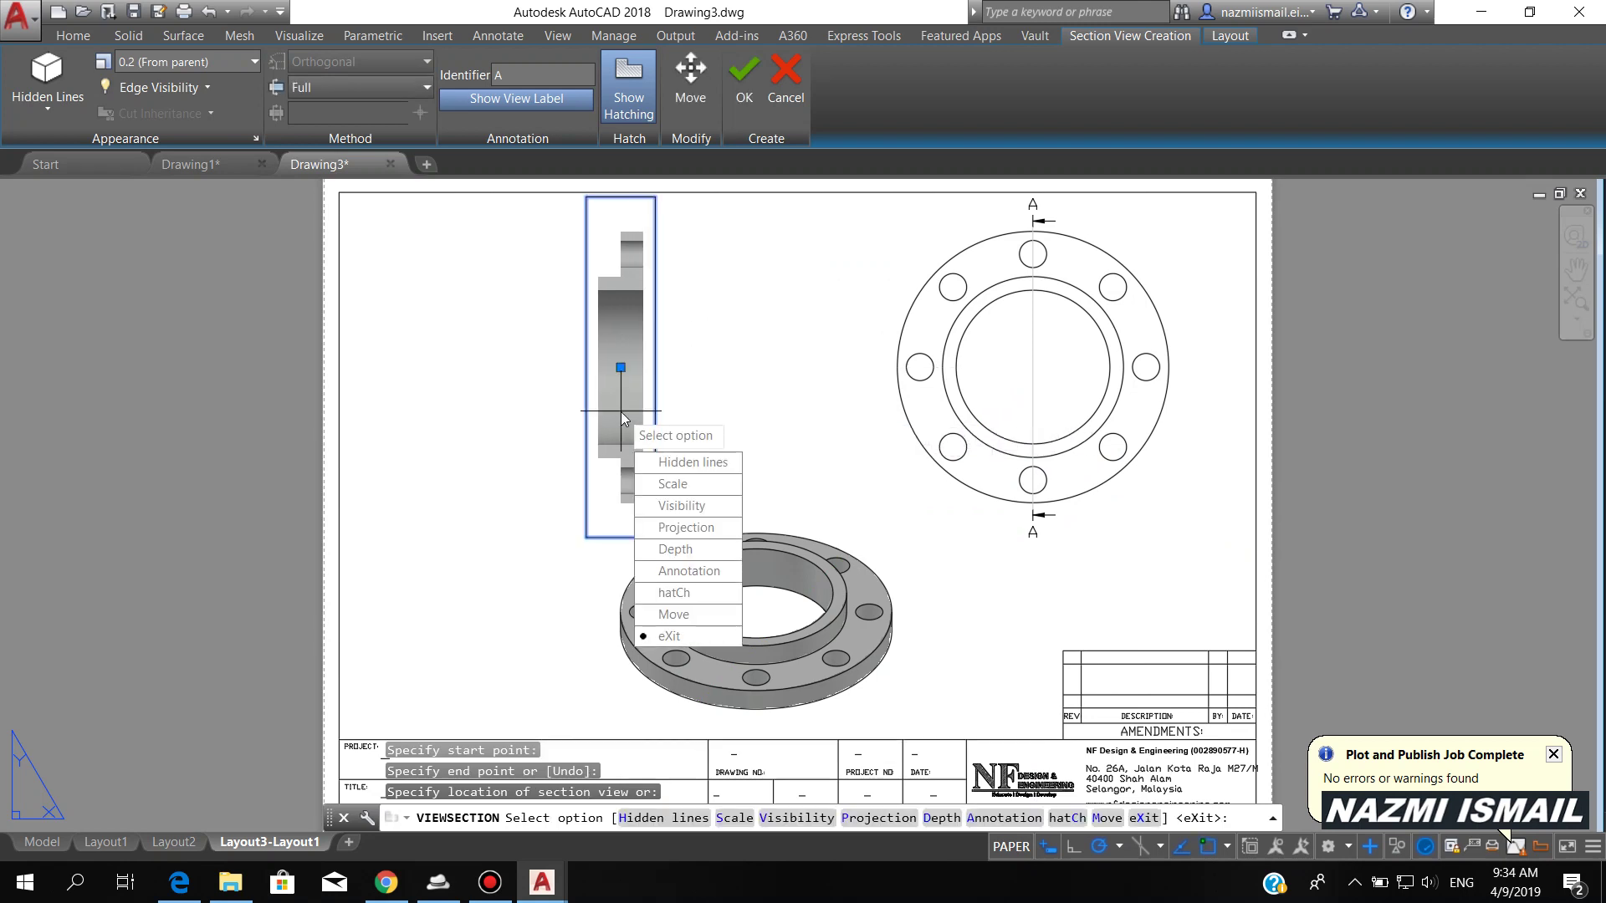
{"action": "key", "text": "Return"}
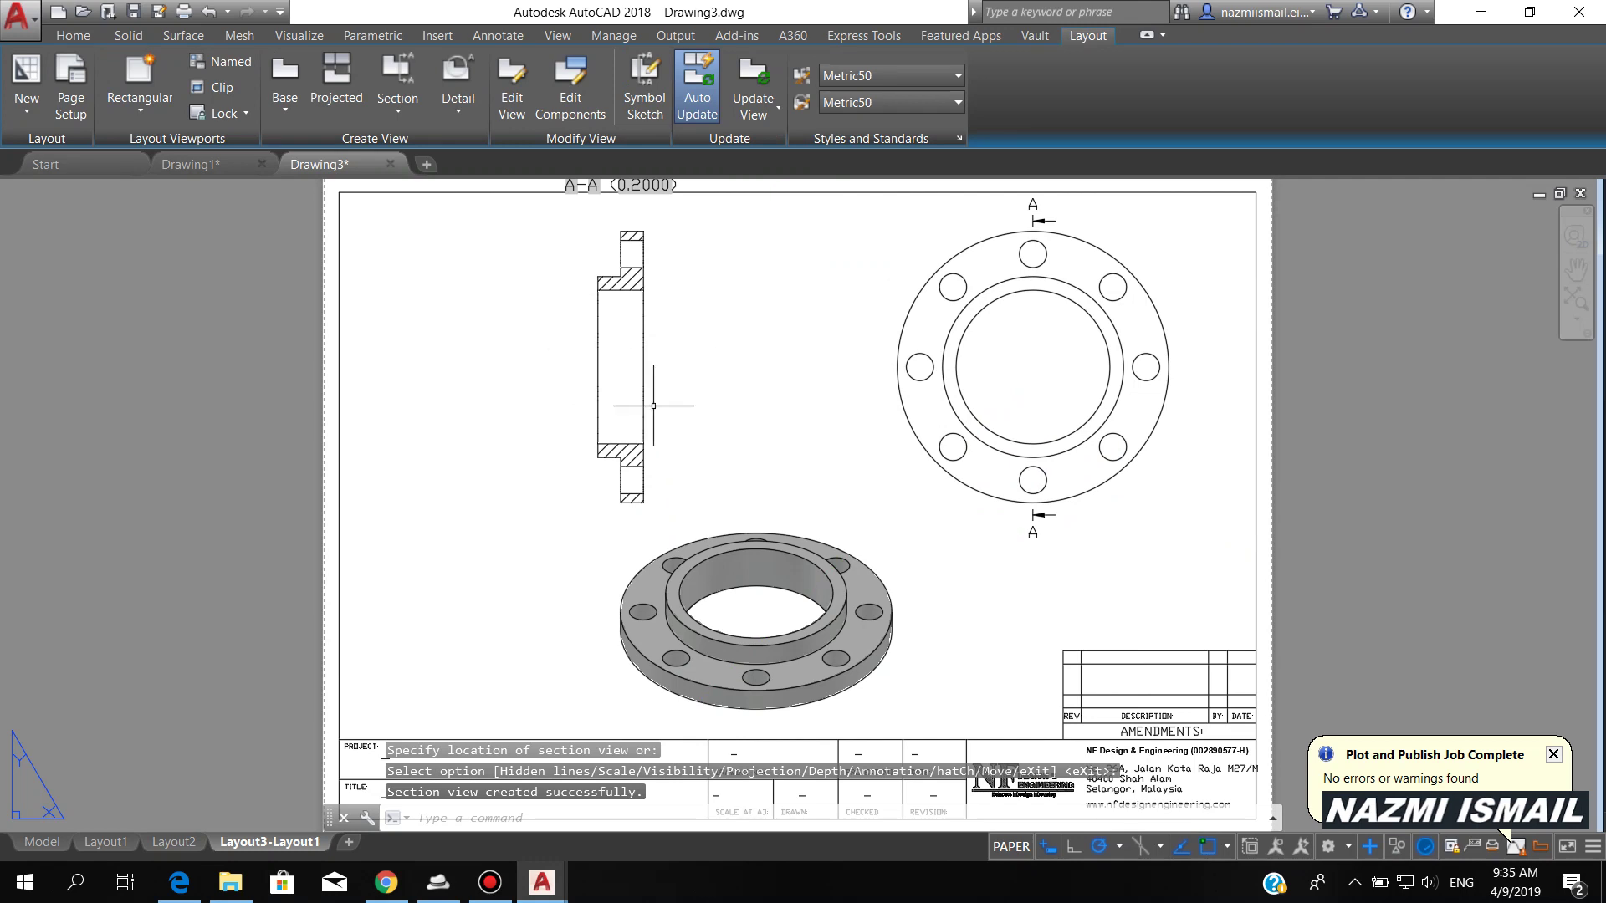
- Rotate the section view a quarter turn clockwise so it lies horizontally with the hub facing up
{"action": "left_click", "coordinate": [621, 348]}
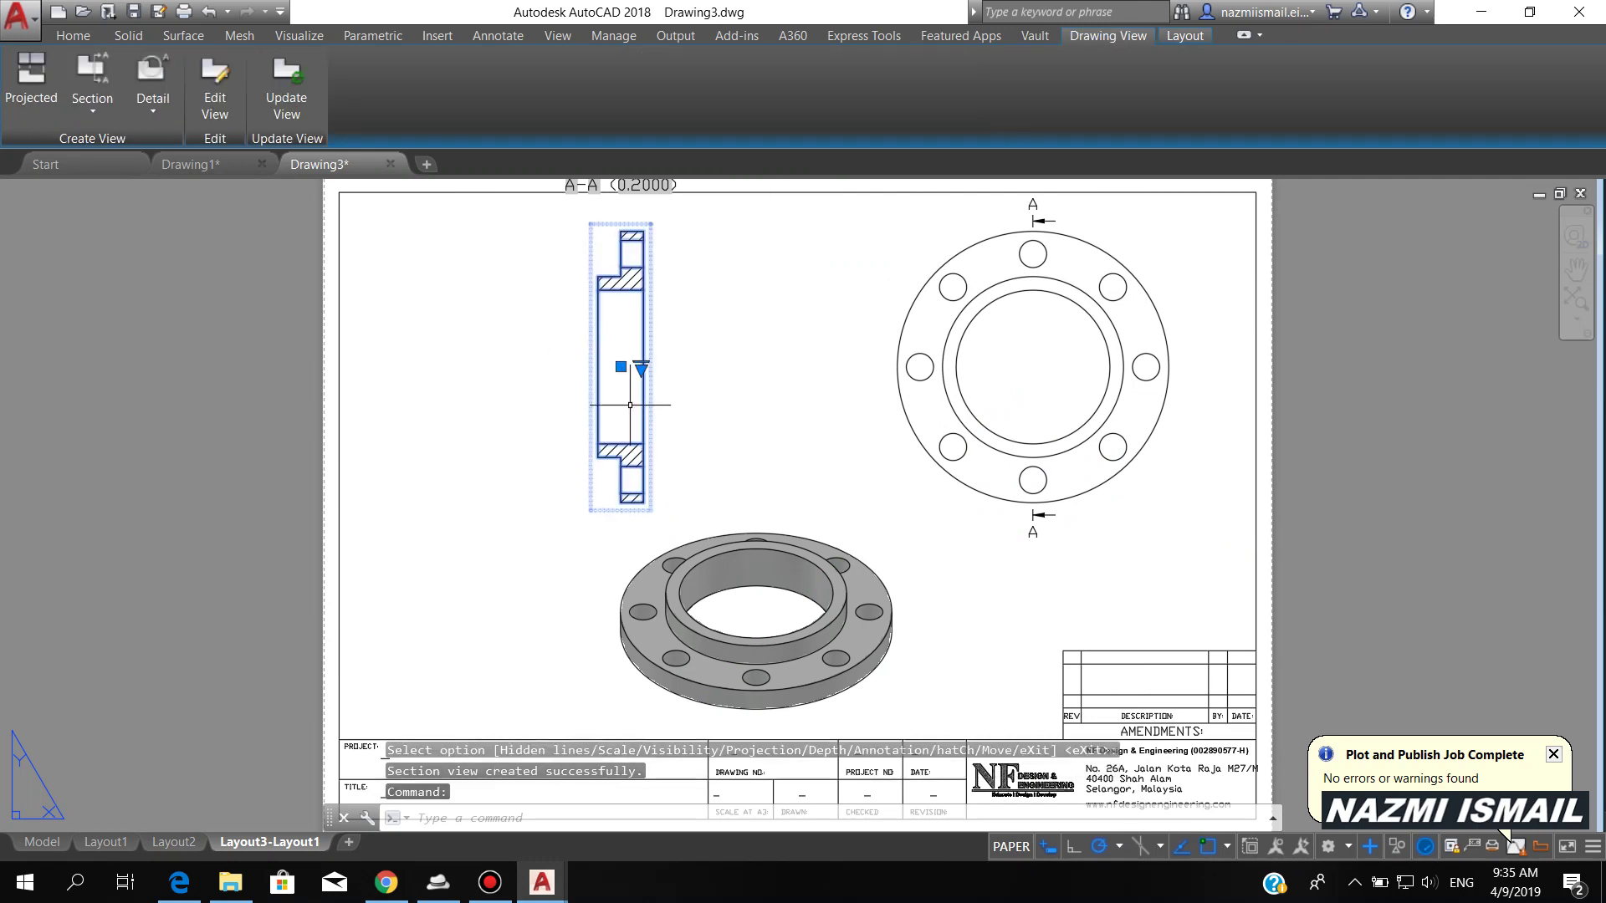
{"action": "left_click", "coordinate": [621, 367]}
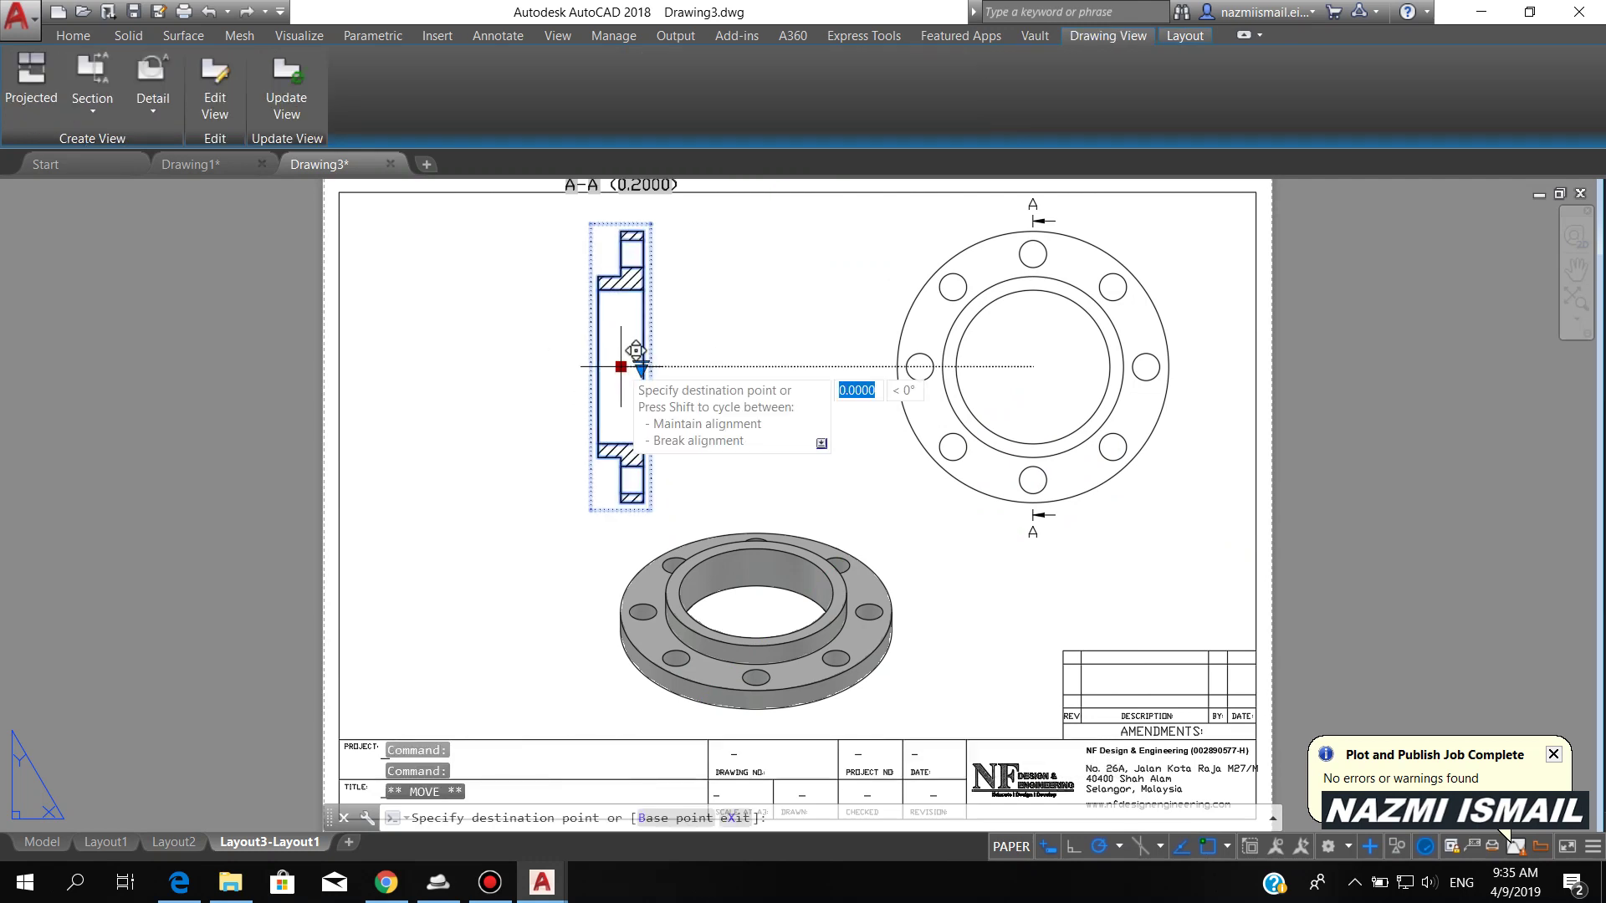
{"action": "key", "text": "space"}
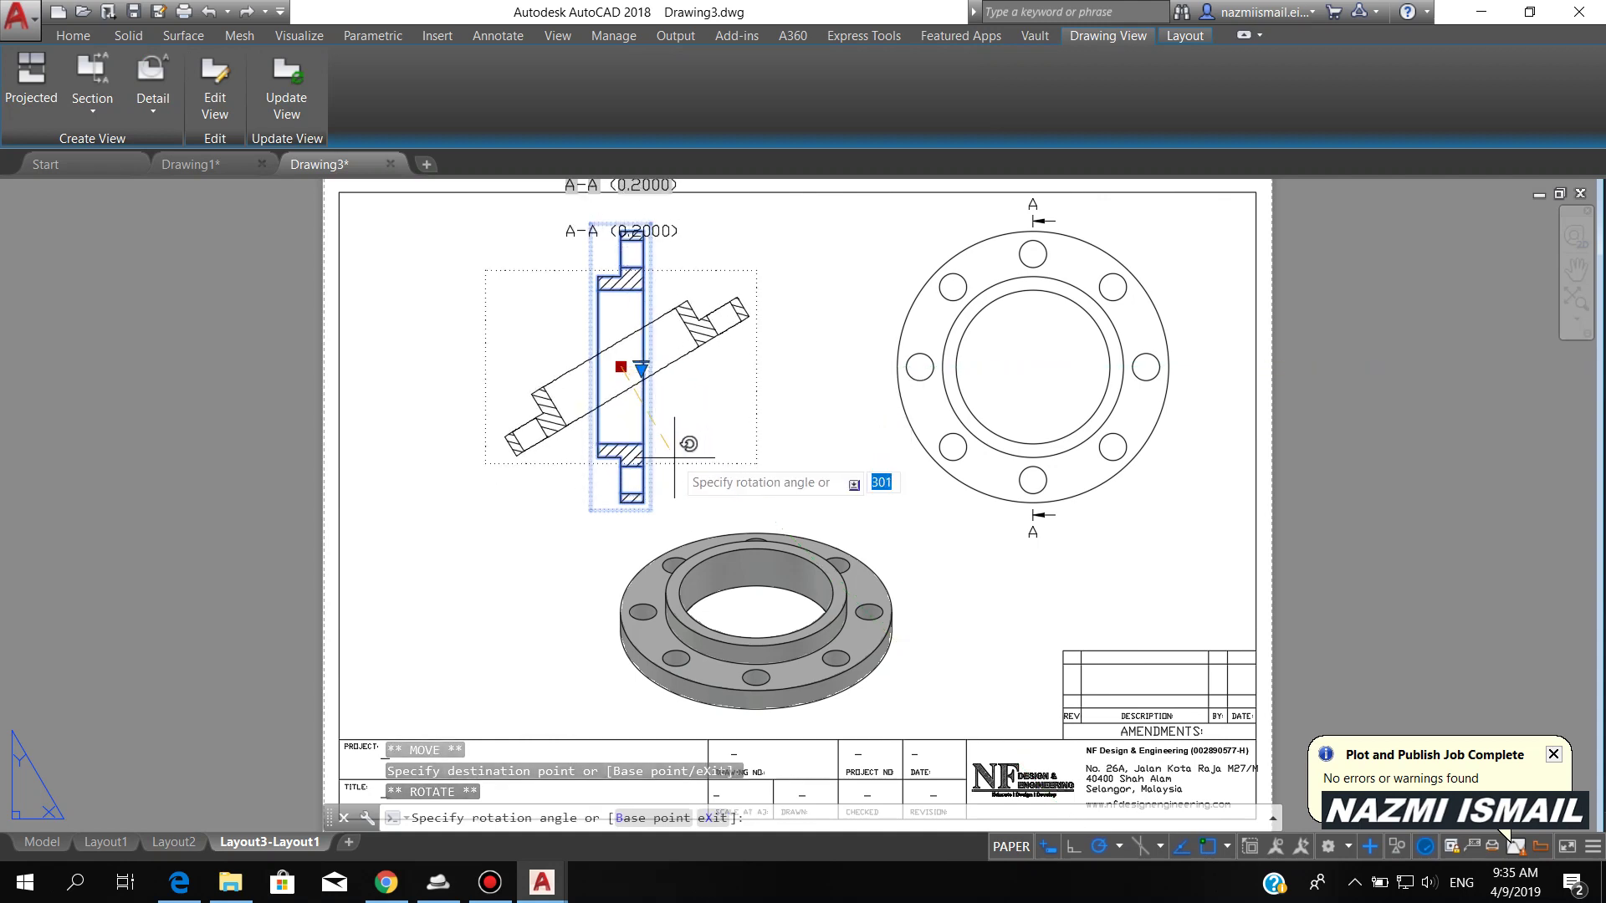
{"action": "left_click", "coordinate": [618, 540]}
{"action": "key", "text": "Escape"}
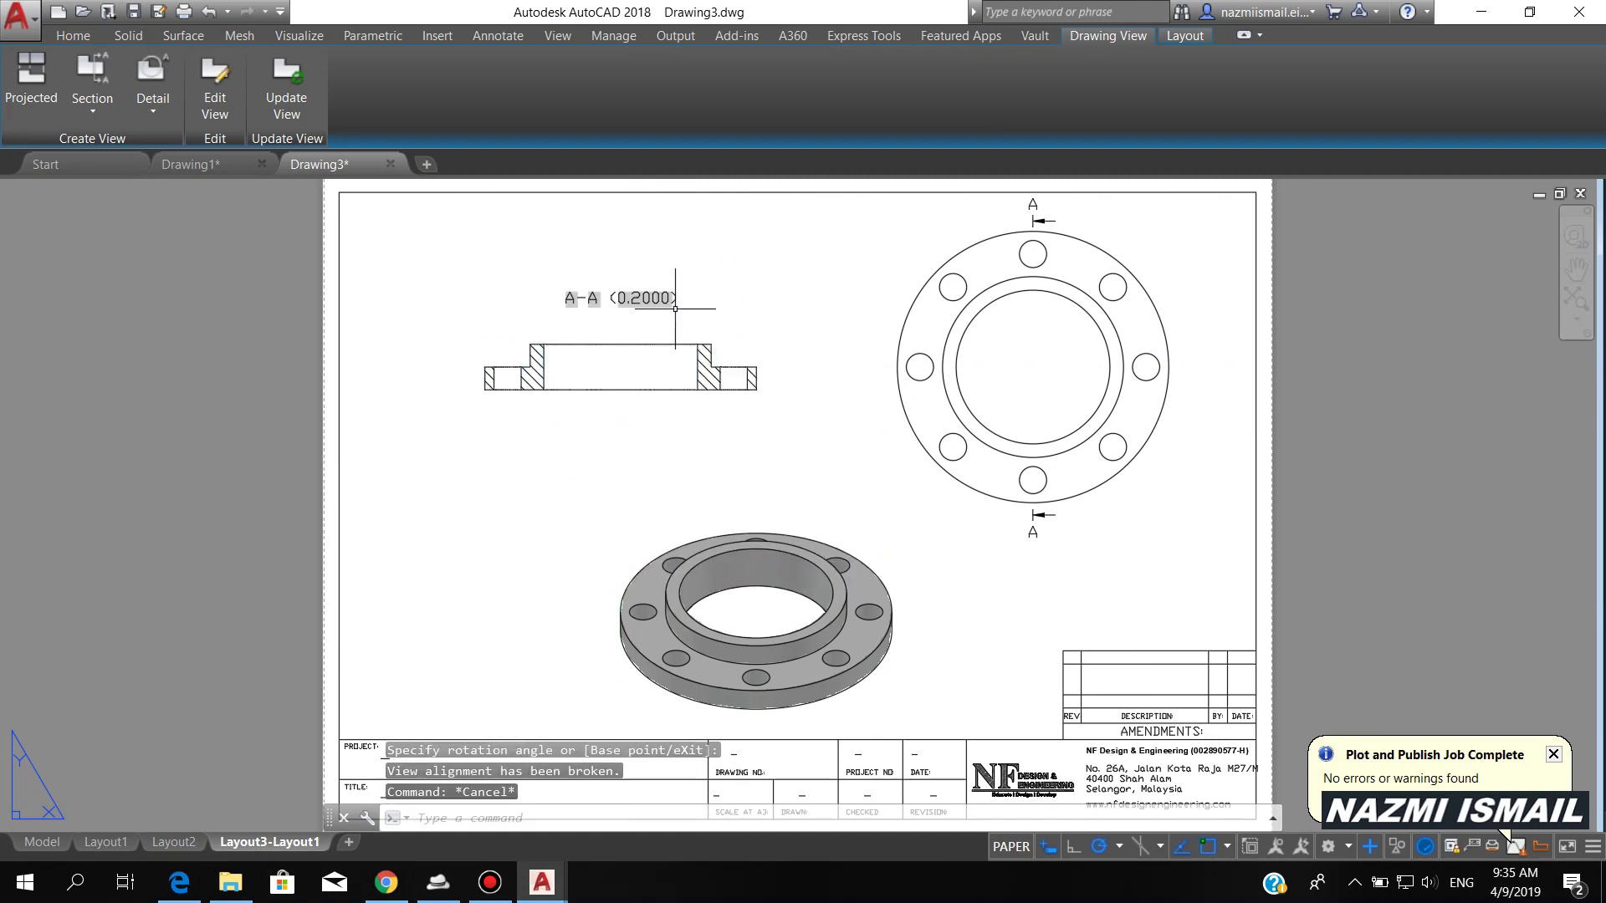
- Move the A-A view label to just below the section view, centred on it
{"action": "left_click", "coordinate": [640, 297]}
{"action": "left_click", "coordinate": [621, 302]}
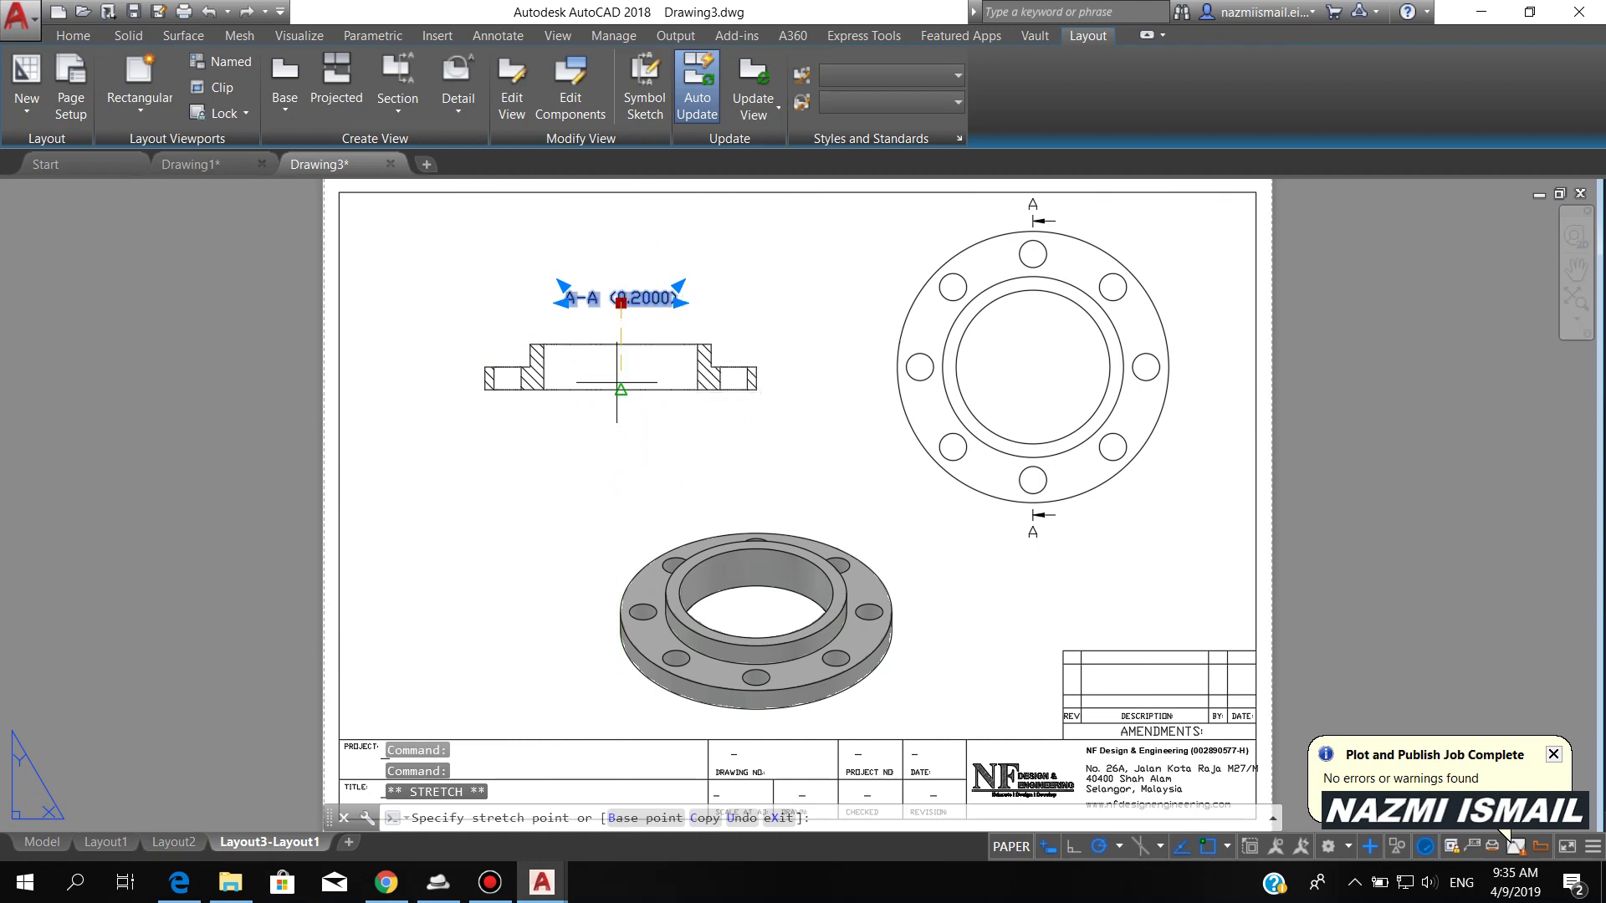
{"action": "left_click", "coordinate": [621, 420]}
{"action": "key", "text": "Escape"}
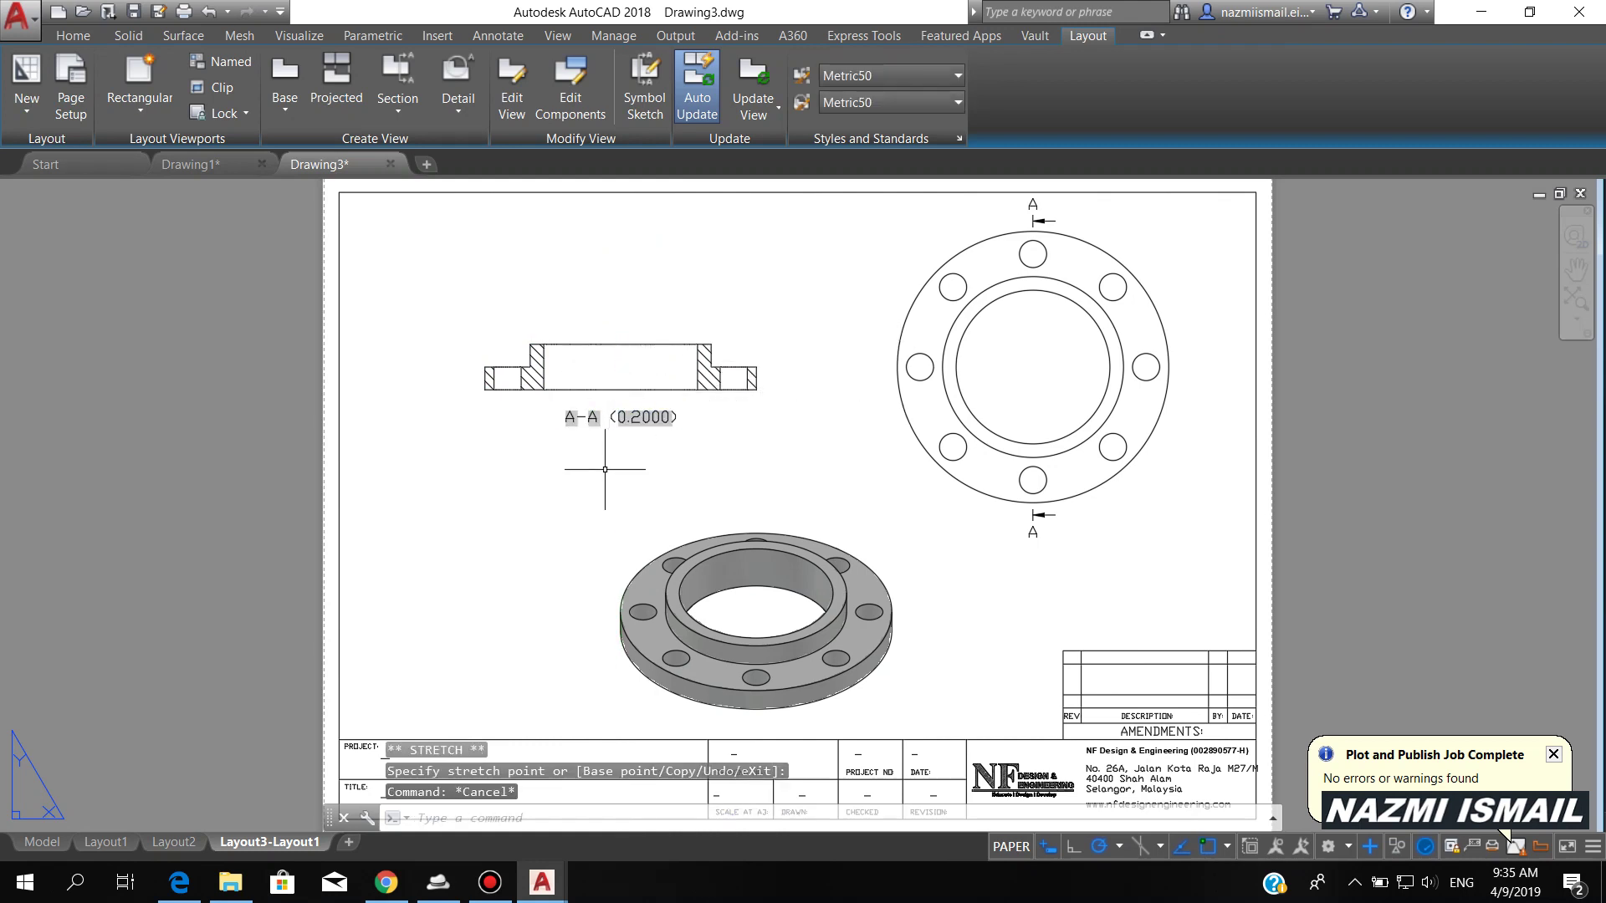
- Change the Standard text style's font to Arial and apply it
{"action": "type", "text": "ST"}
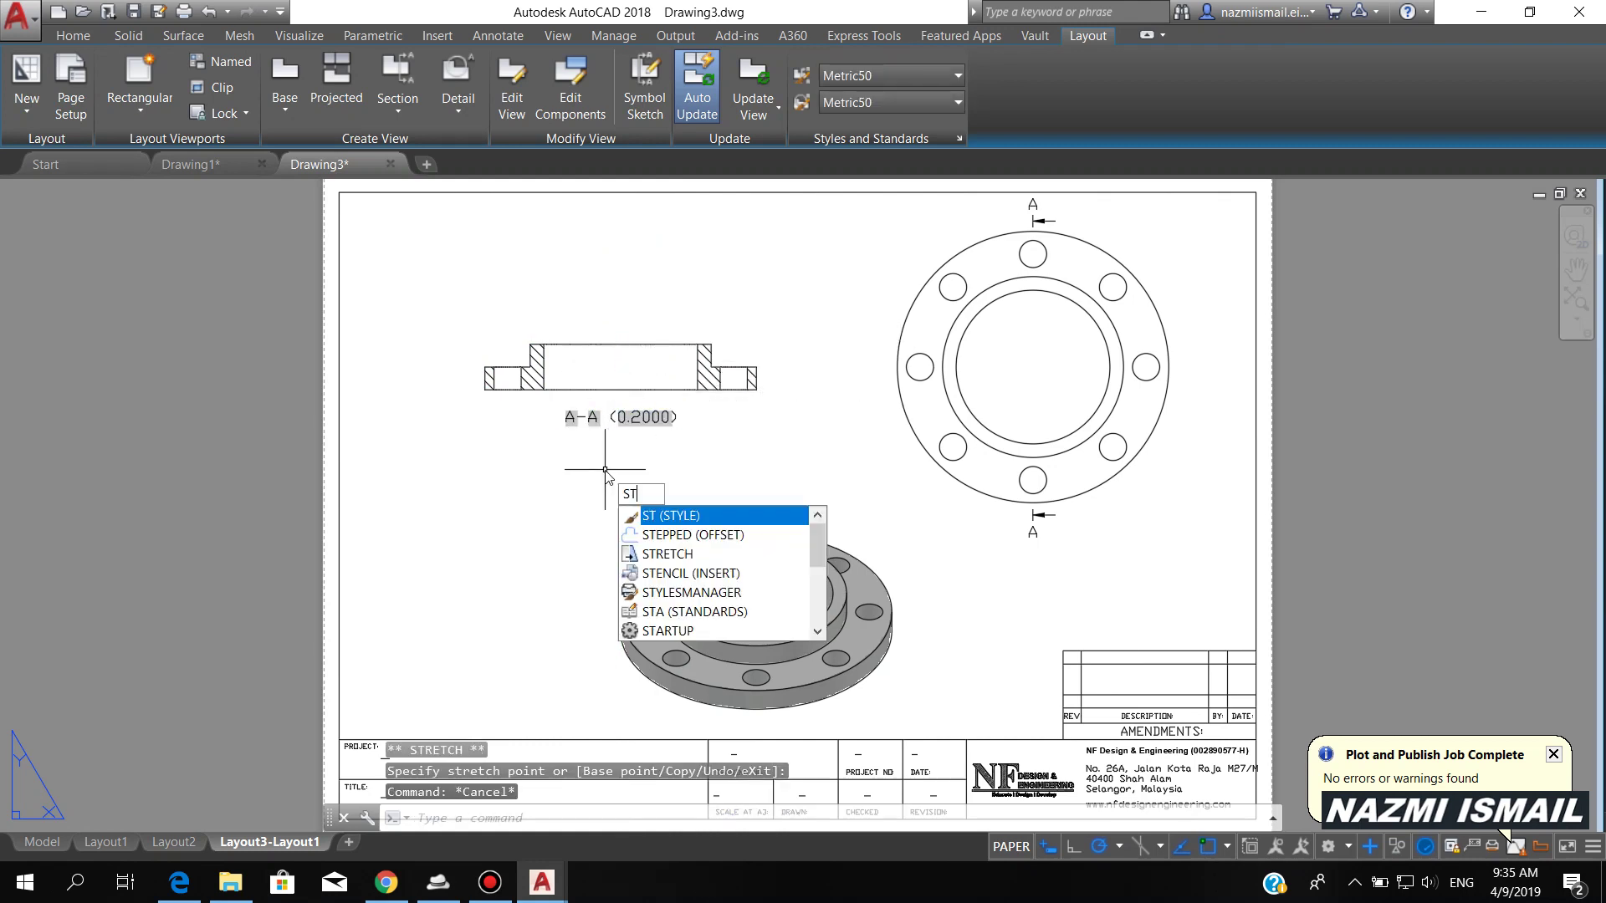
{"action": "key", "text": "Return"}
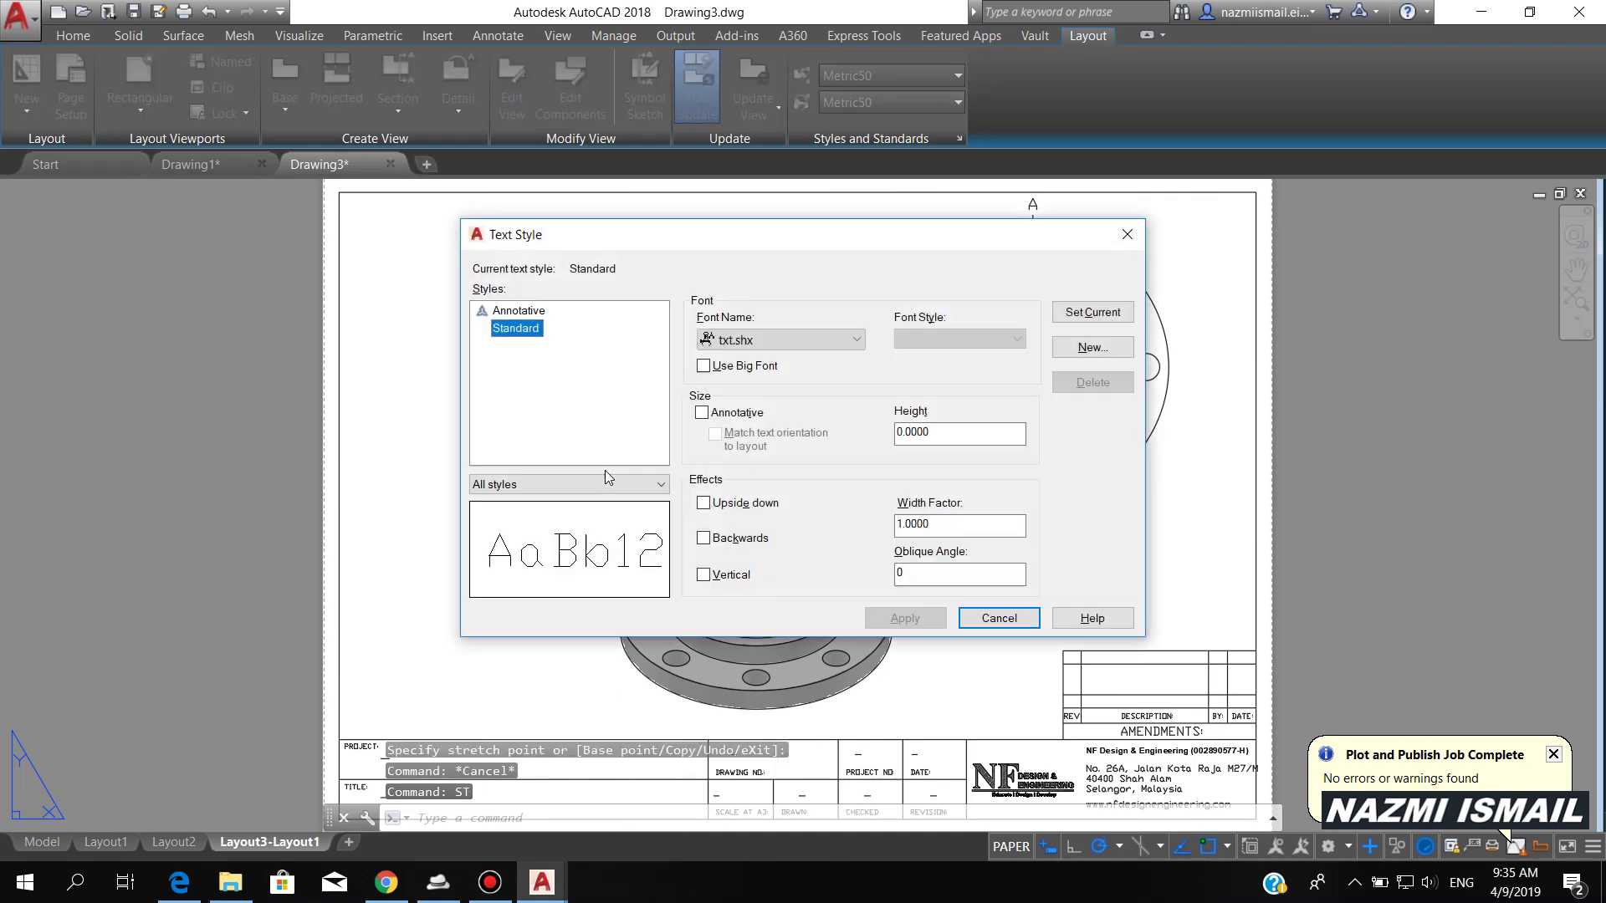
{"action": "left_click", "coordinate": [806, 339]}
{"action": "key", "text": "a"}
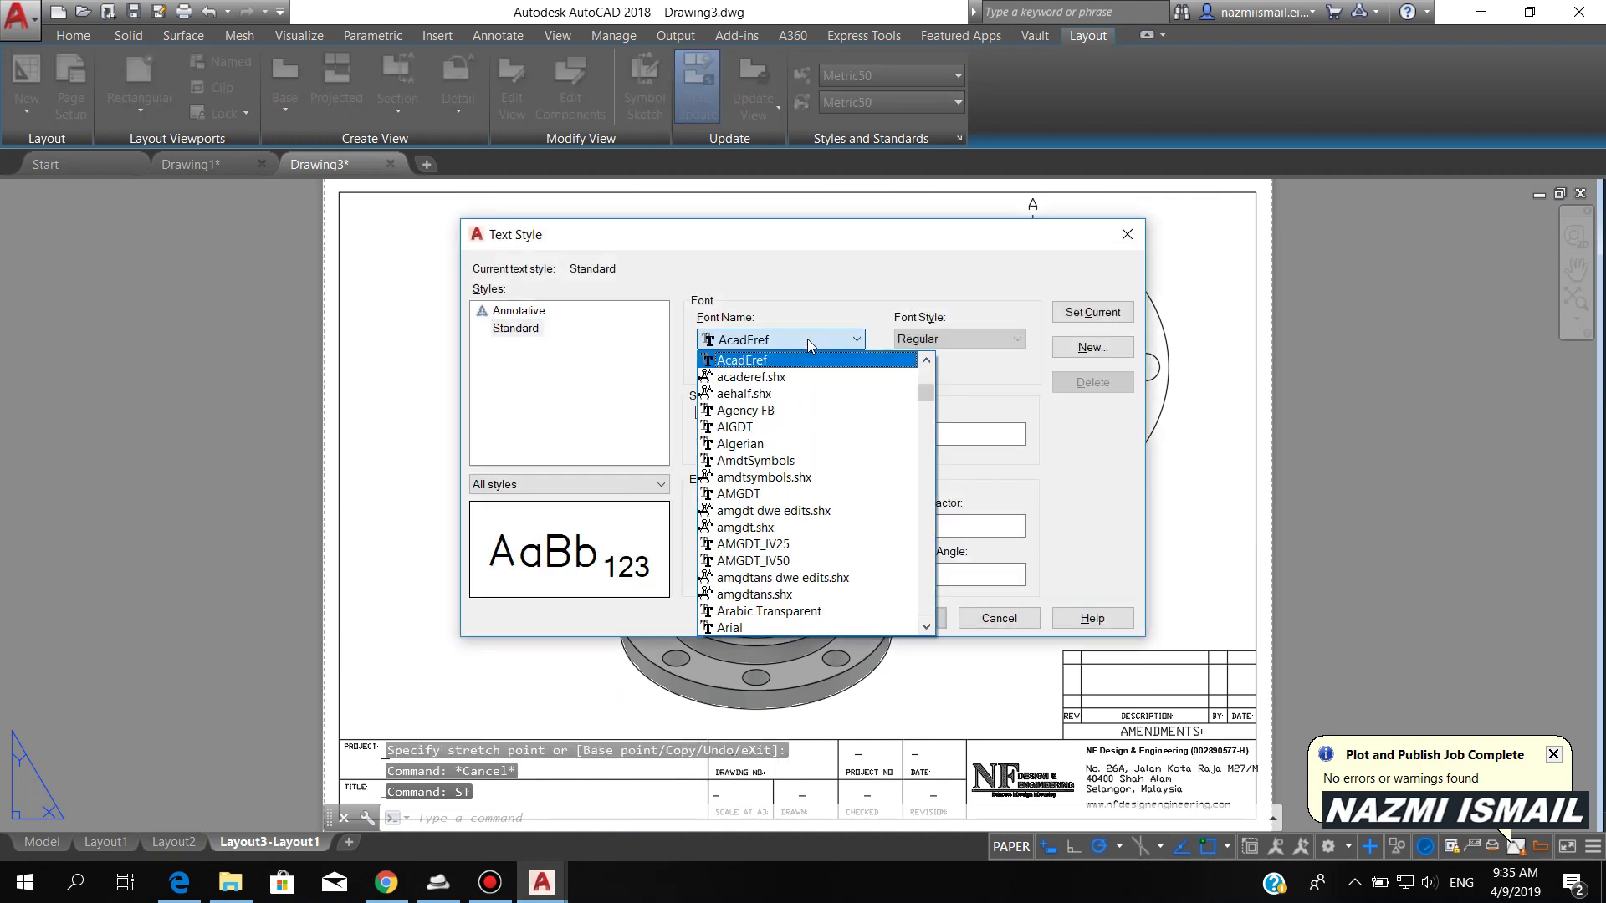
{"action": "key", "text": "r"}
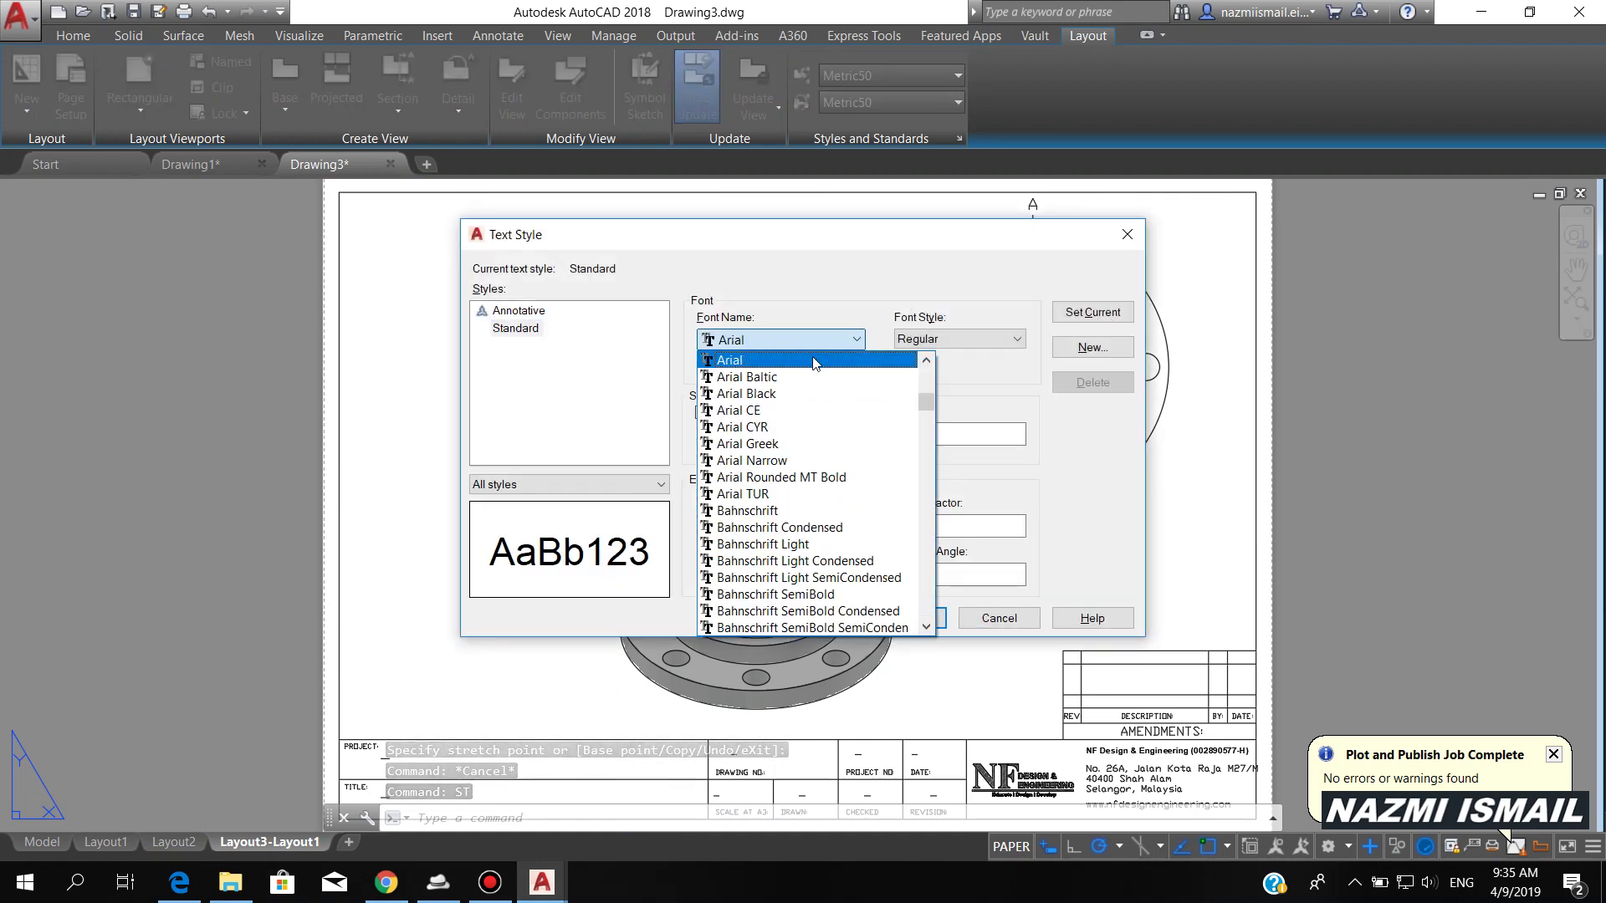
{"action": "left_click", "coordinate": [810, 360]}
{"action": "left_click", "coordinate": [905, 618]}
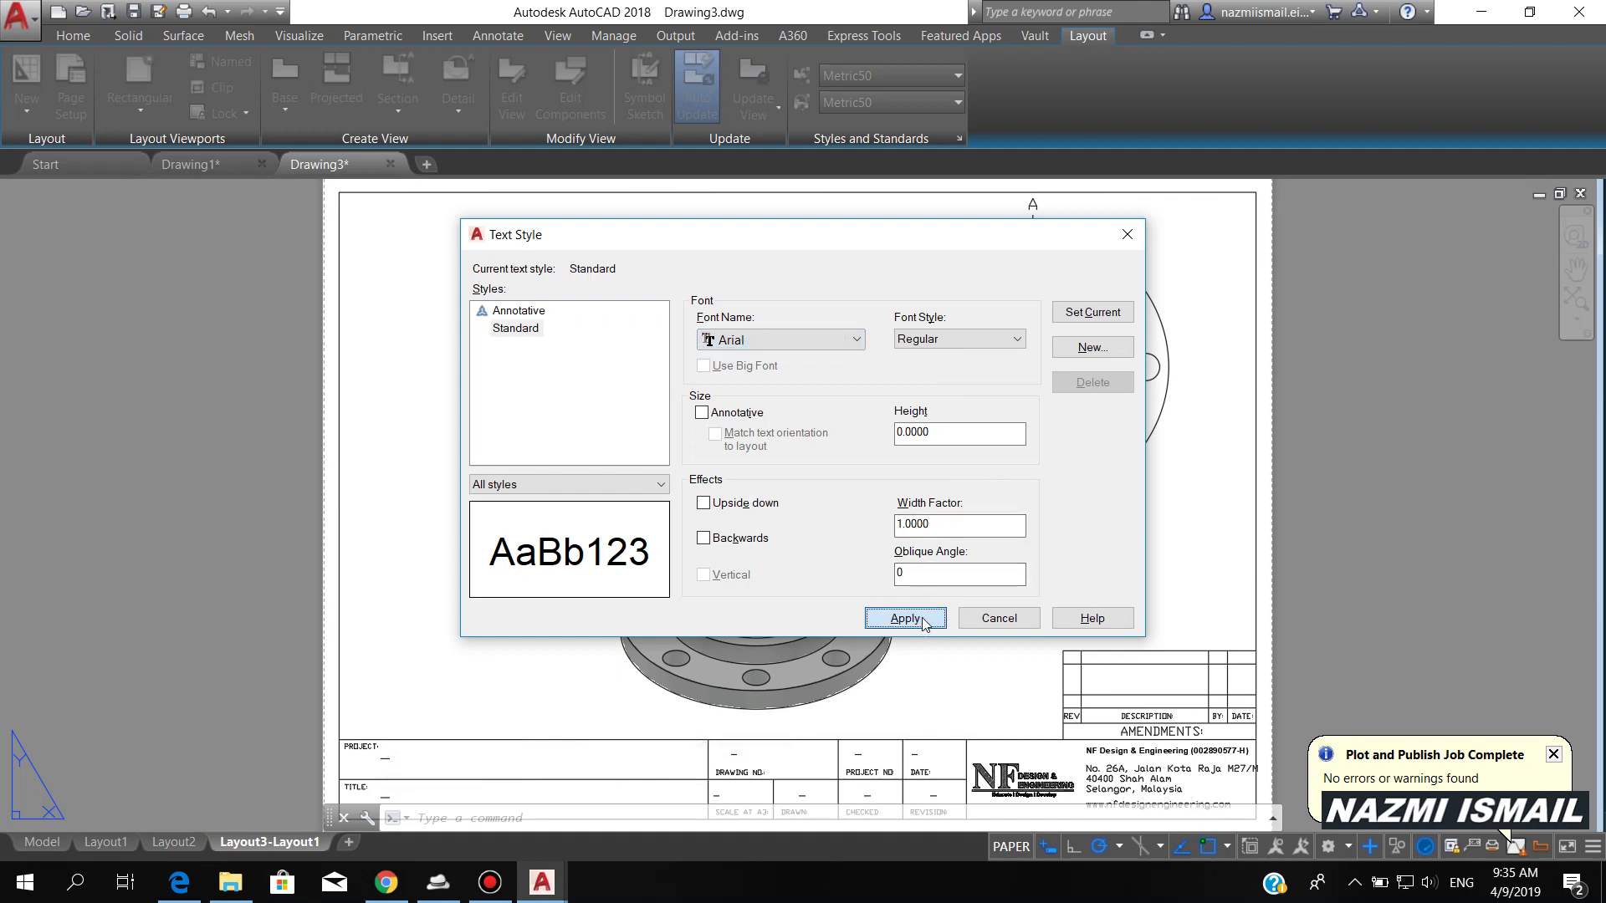
{"action": "left_click", "coordinate": [999, 618]}
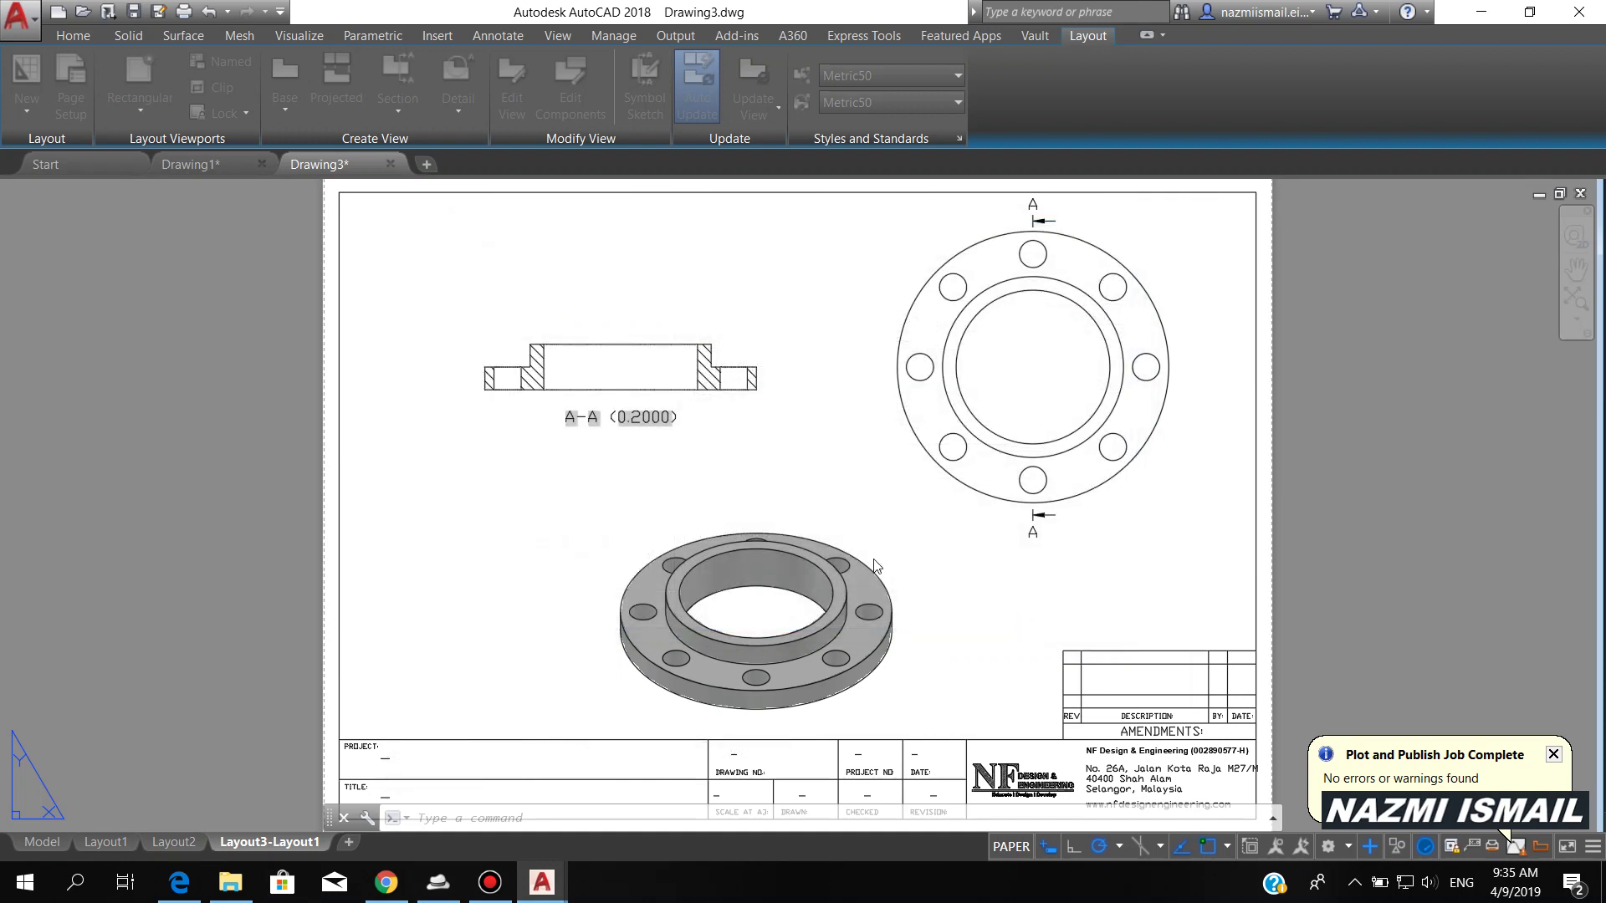
- Replace the section view label's text with "SECTION A-A"
{"action": "double_click", "coordinate": [659, 414]}
{"action": "left_click_drag", "start_coordinate": [701, 444], "coordinate": [757, 444]}
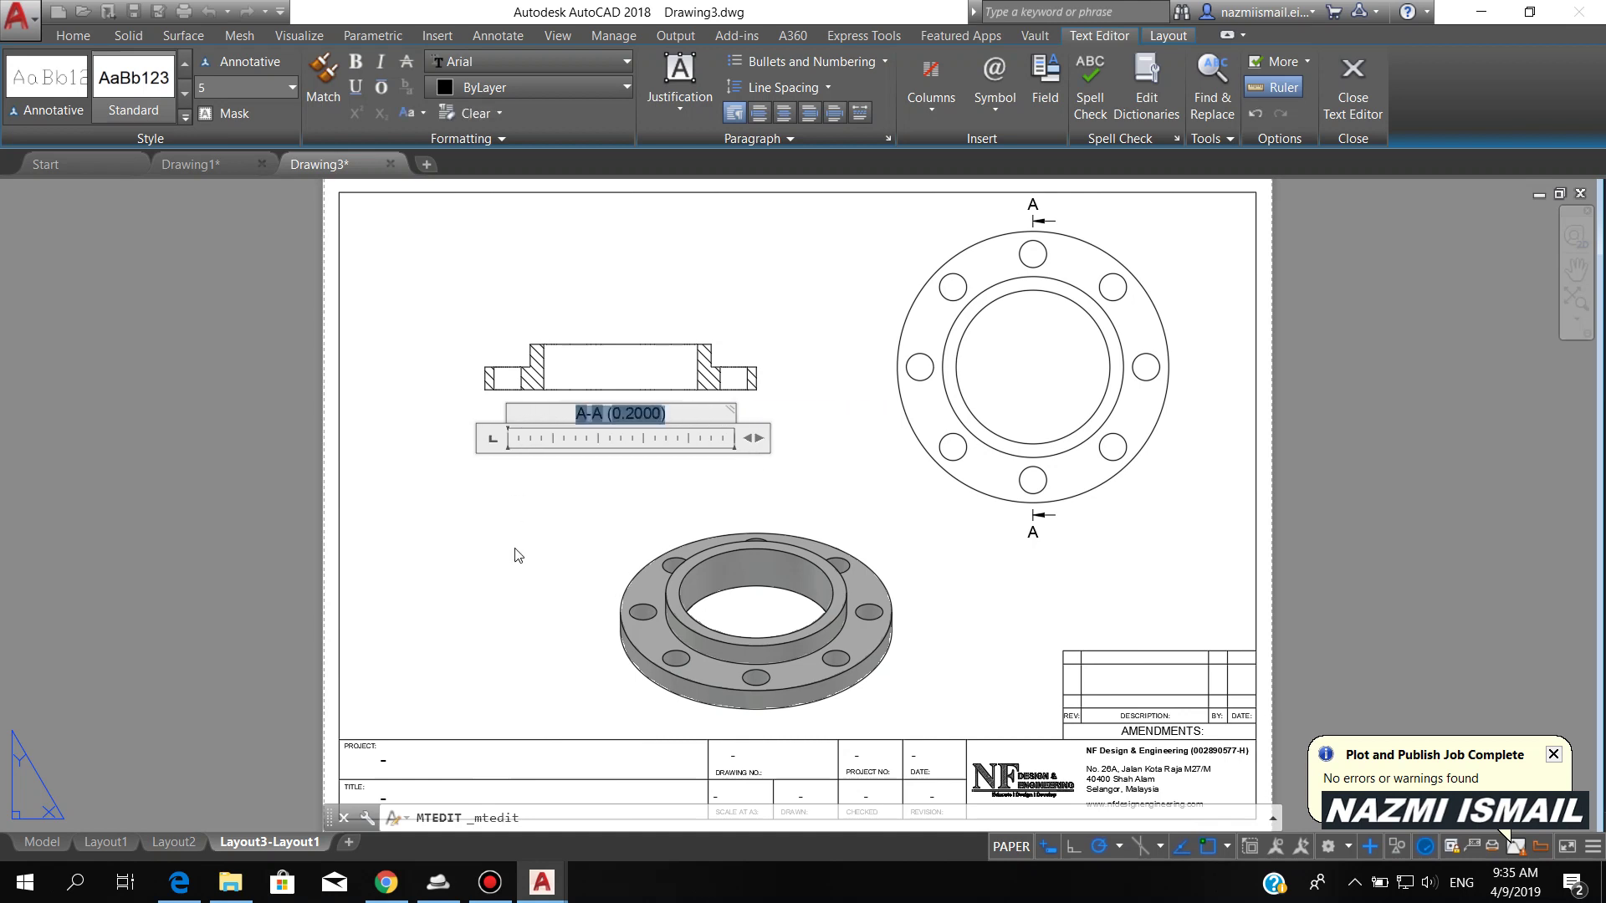
{"action": "type", "text": "SECTION "}
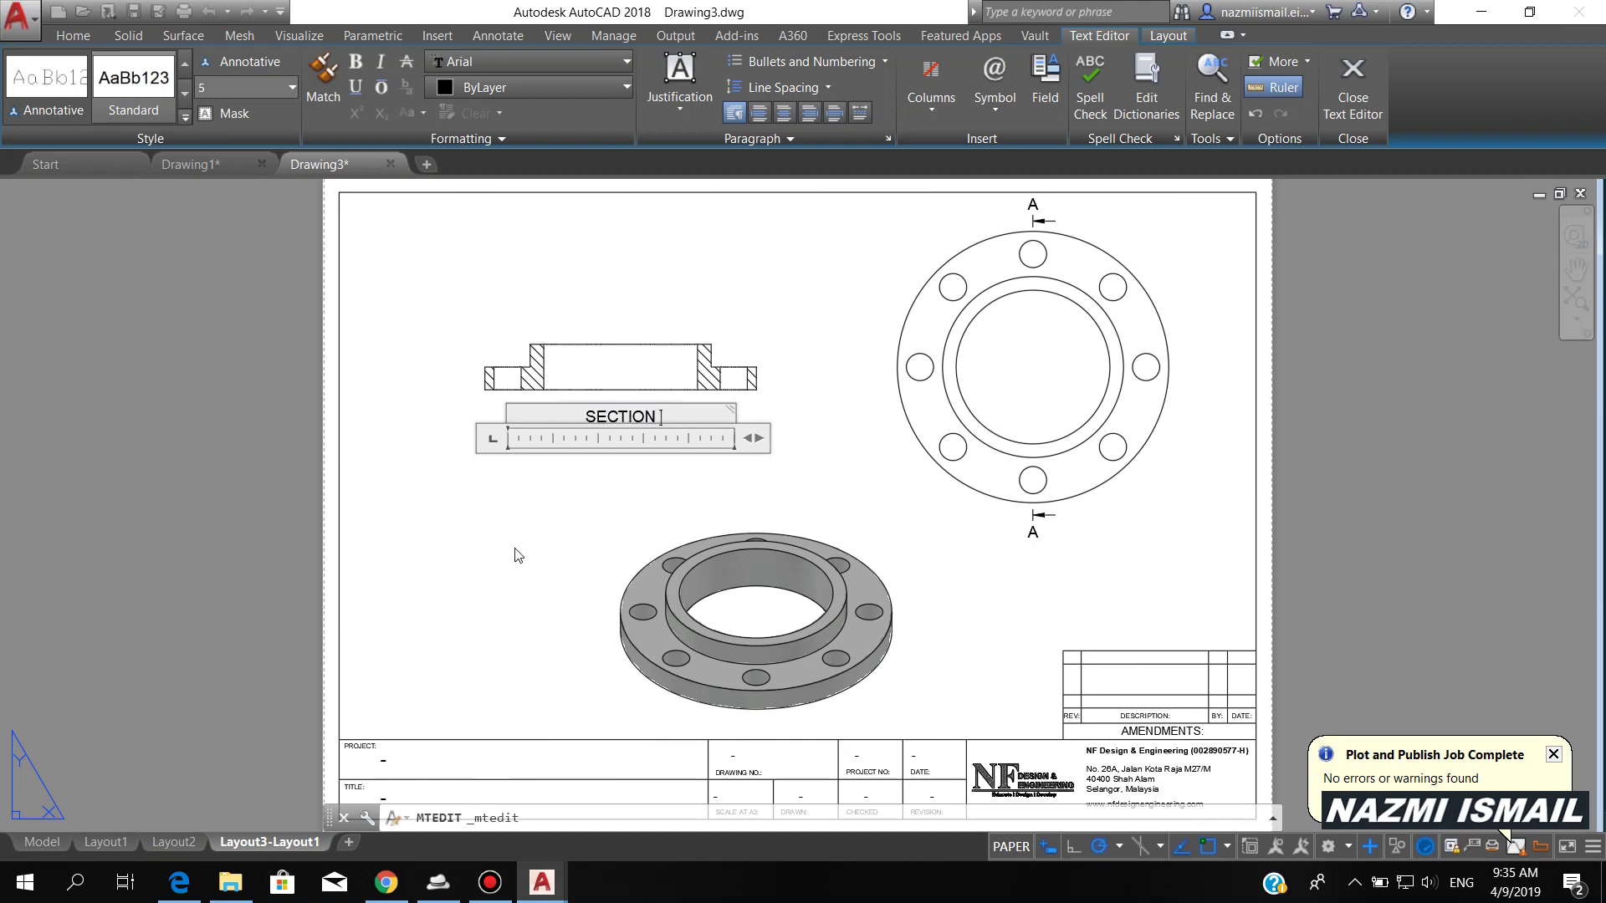
{"action": "type", "text": "A-A"}
{"action": "left_click", "coordinate": [621, 489]}
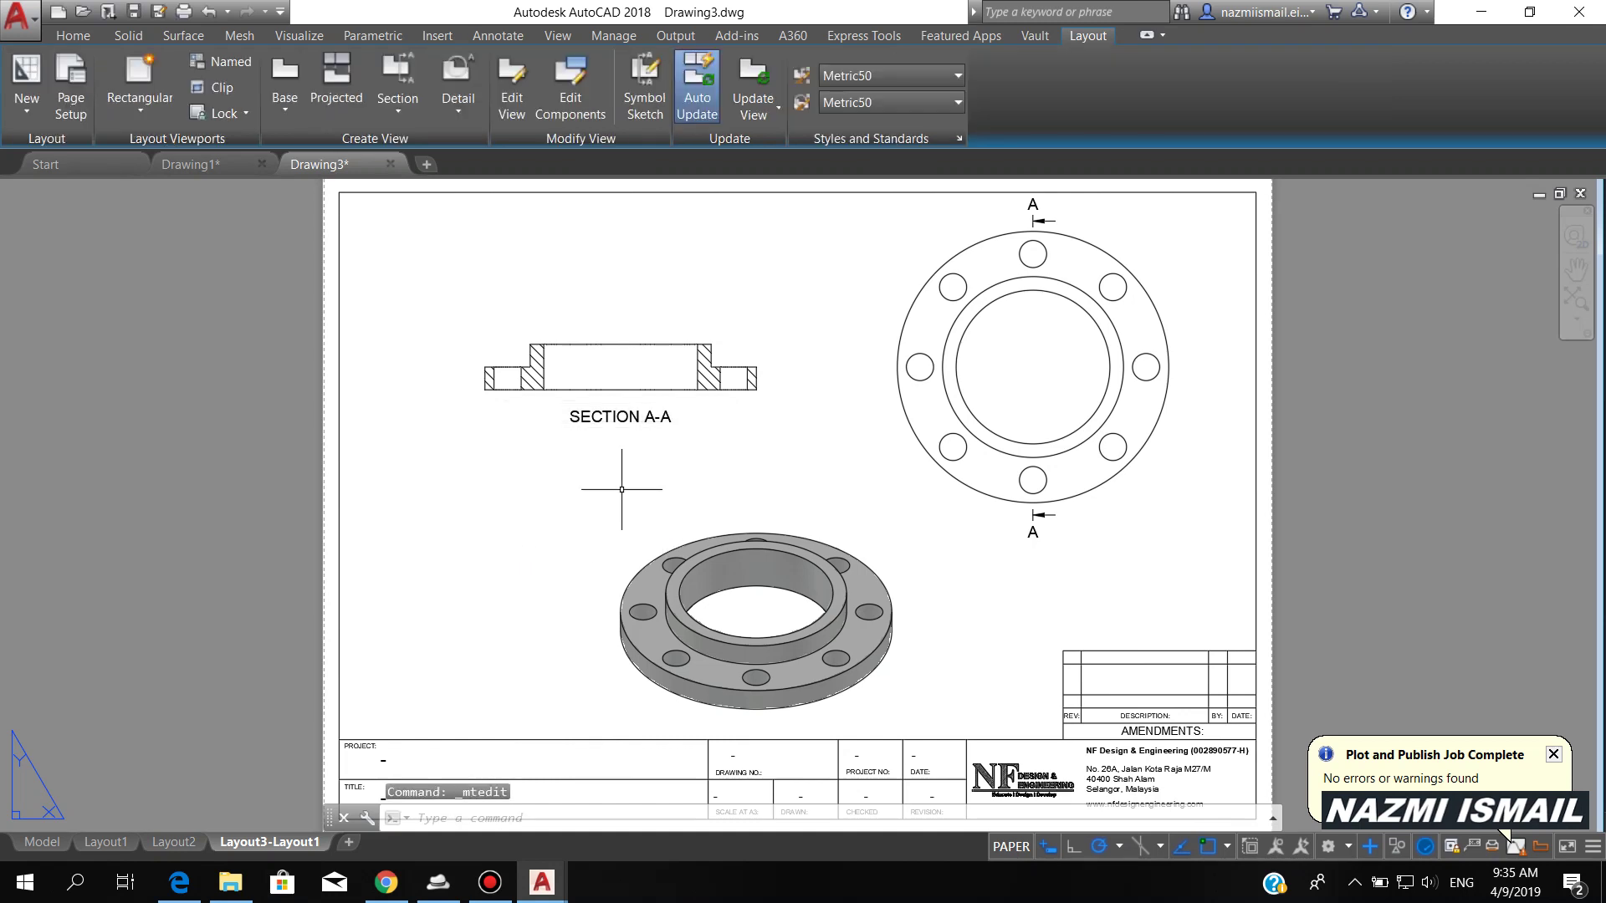
- Copy the SECTION A-A label to just below the top view and just below the isometric view
{"action": "type", "text": "Co"}
{"action": "key", "text": "Return"}
{"action": "left_click", "coordinate": [620, 417]}
{"action": "key", "text": "Return"}
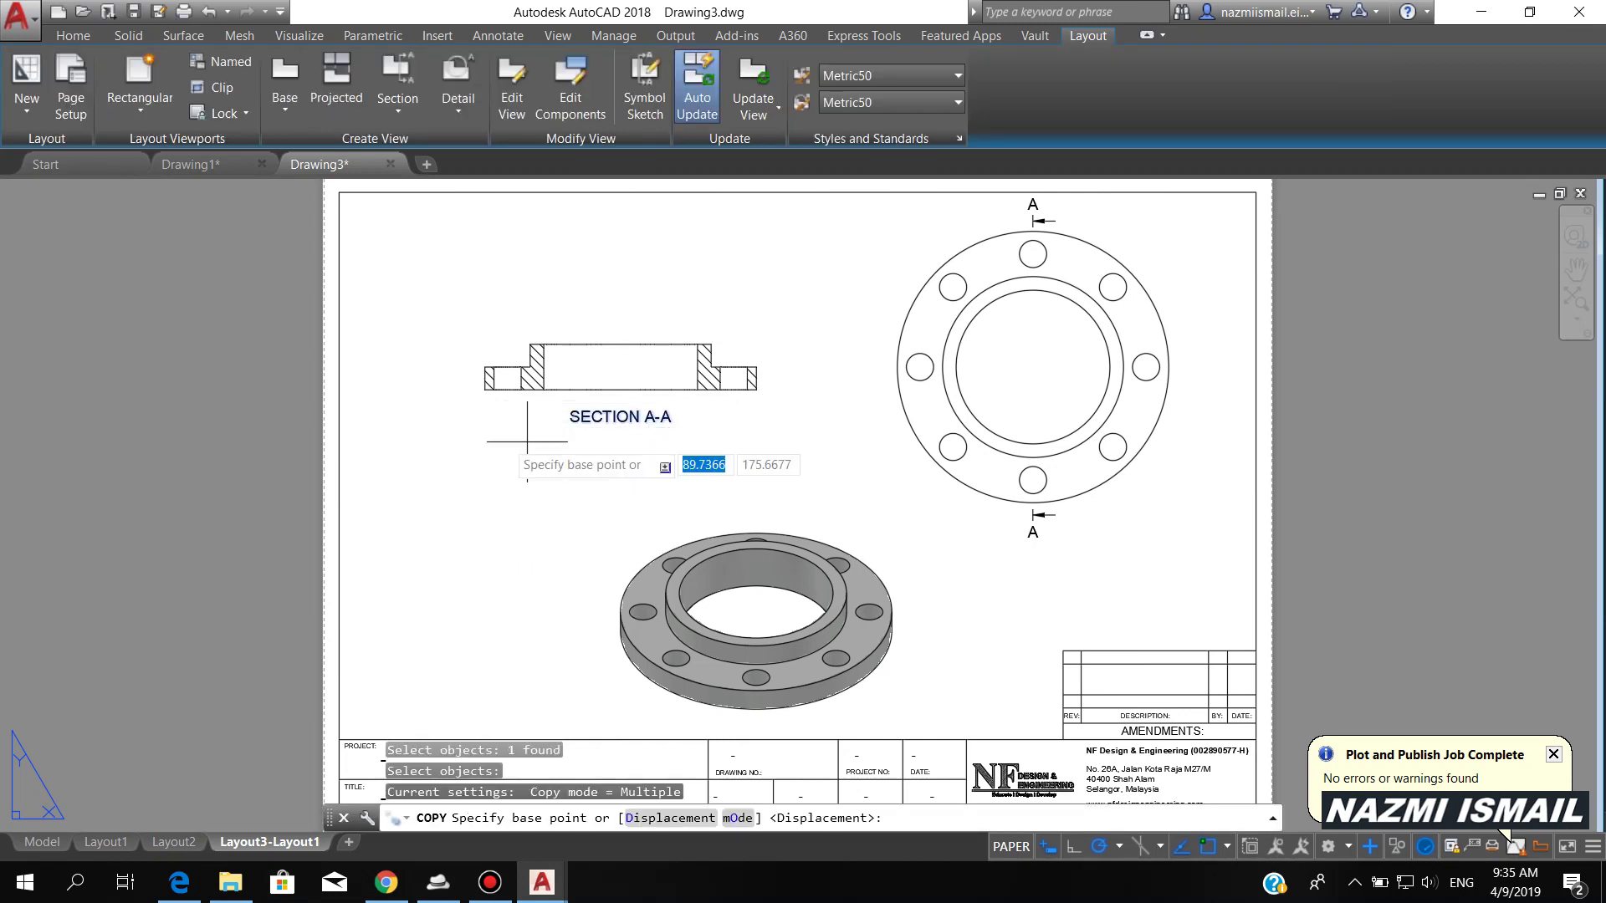
{"action": "left_click", "coordinate": [502, 432]}
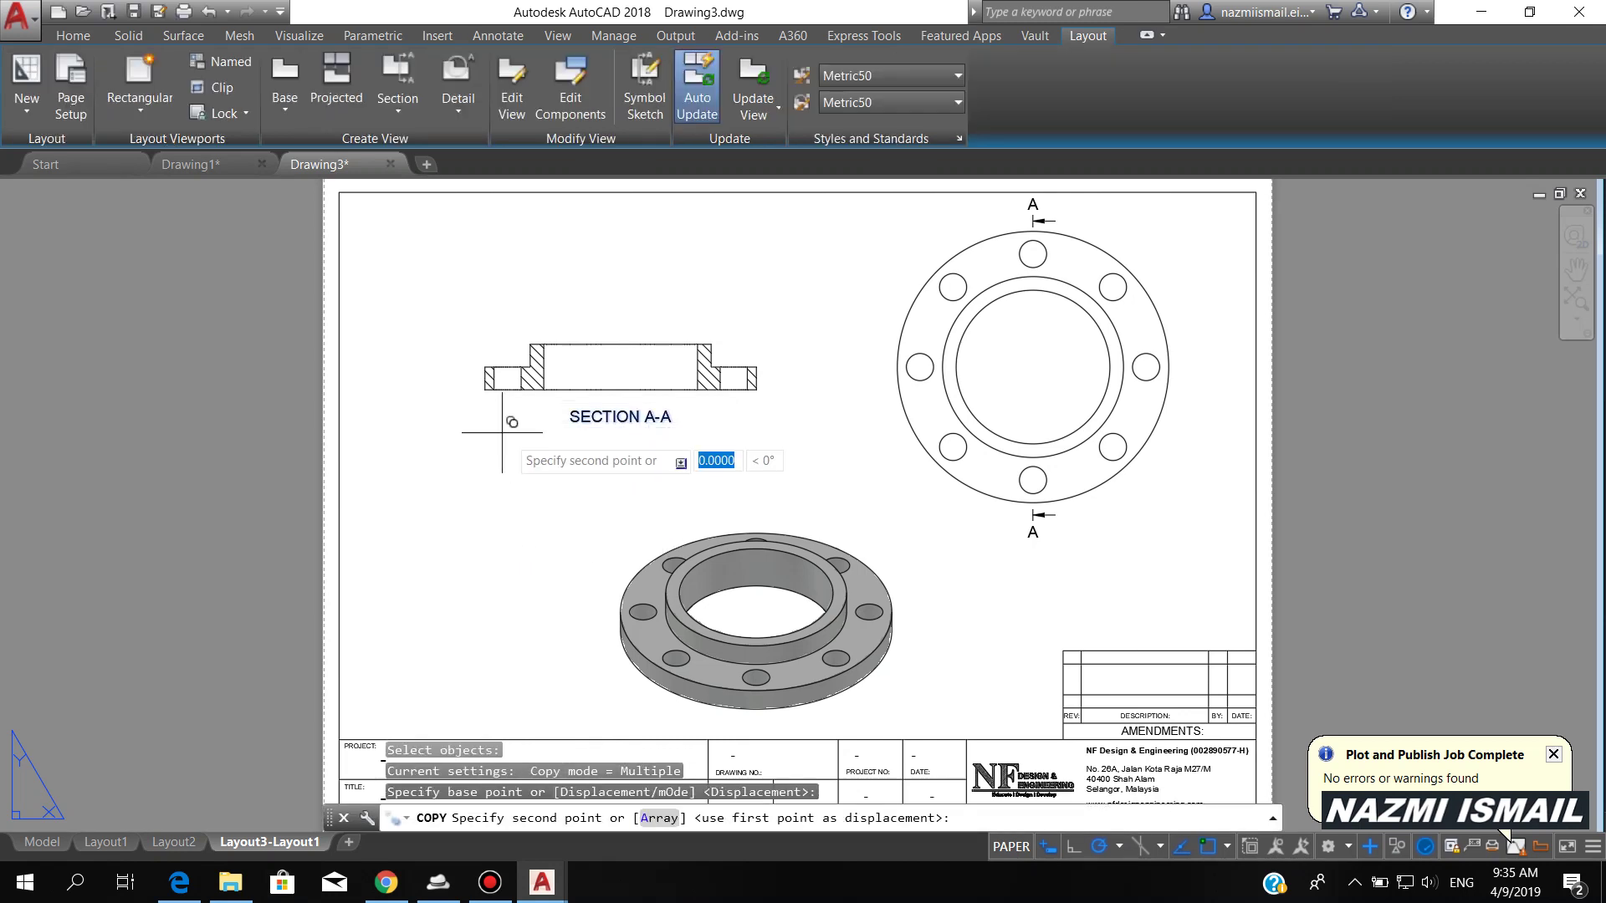
{"action": "left_click", "coordinate": [922, 576]}
{"action": "scroll", "coordinate": [932, 577], "scroll_direction": "down", "scroll_amount": 2}
{"action": "scroll", "coordinate": [720, 694], "scroll_direction": "up", "scroll_amount": 2}
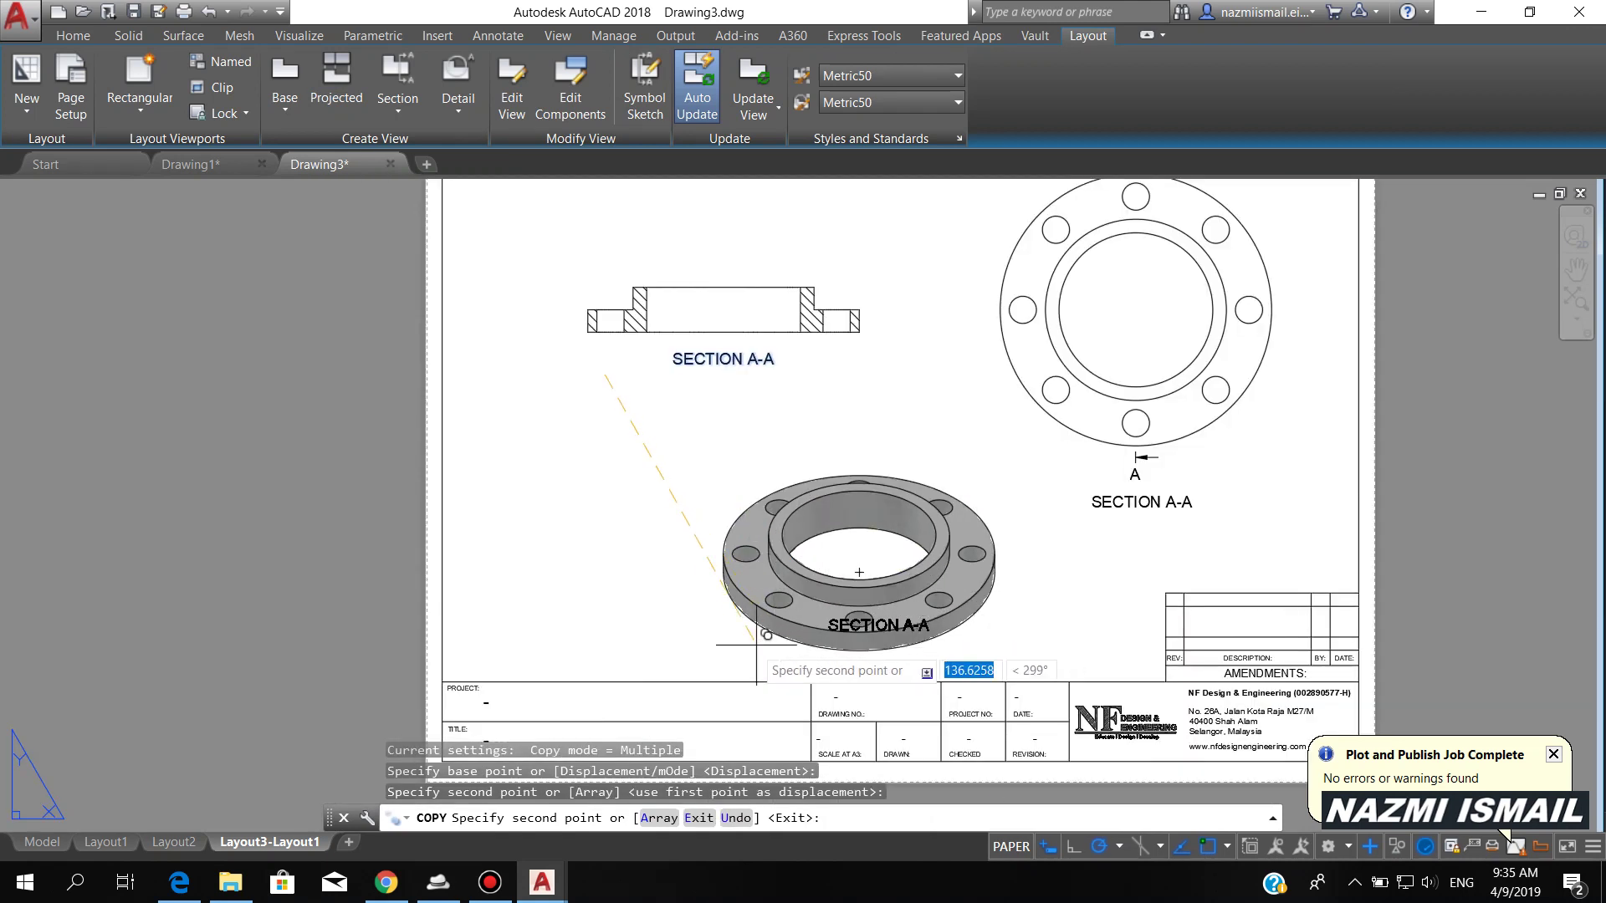
{"action": "right_click", "coordinate": [729, 678], "text": "shift"}
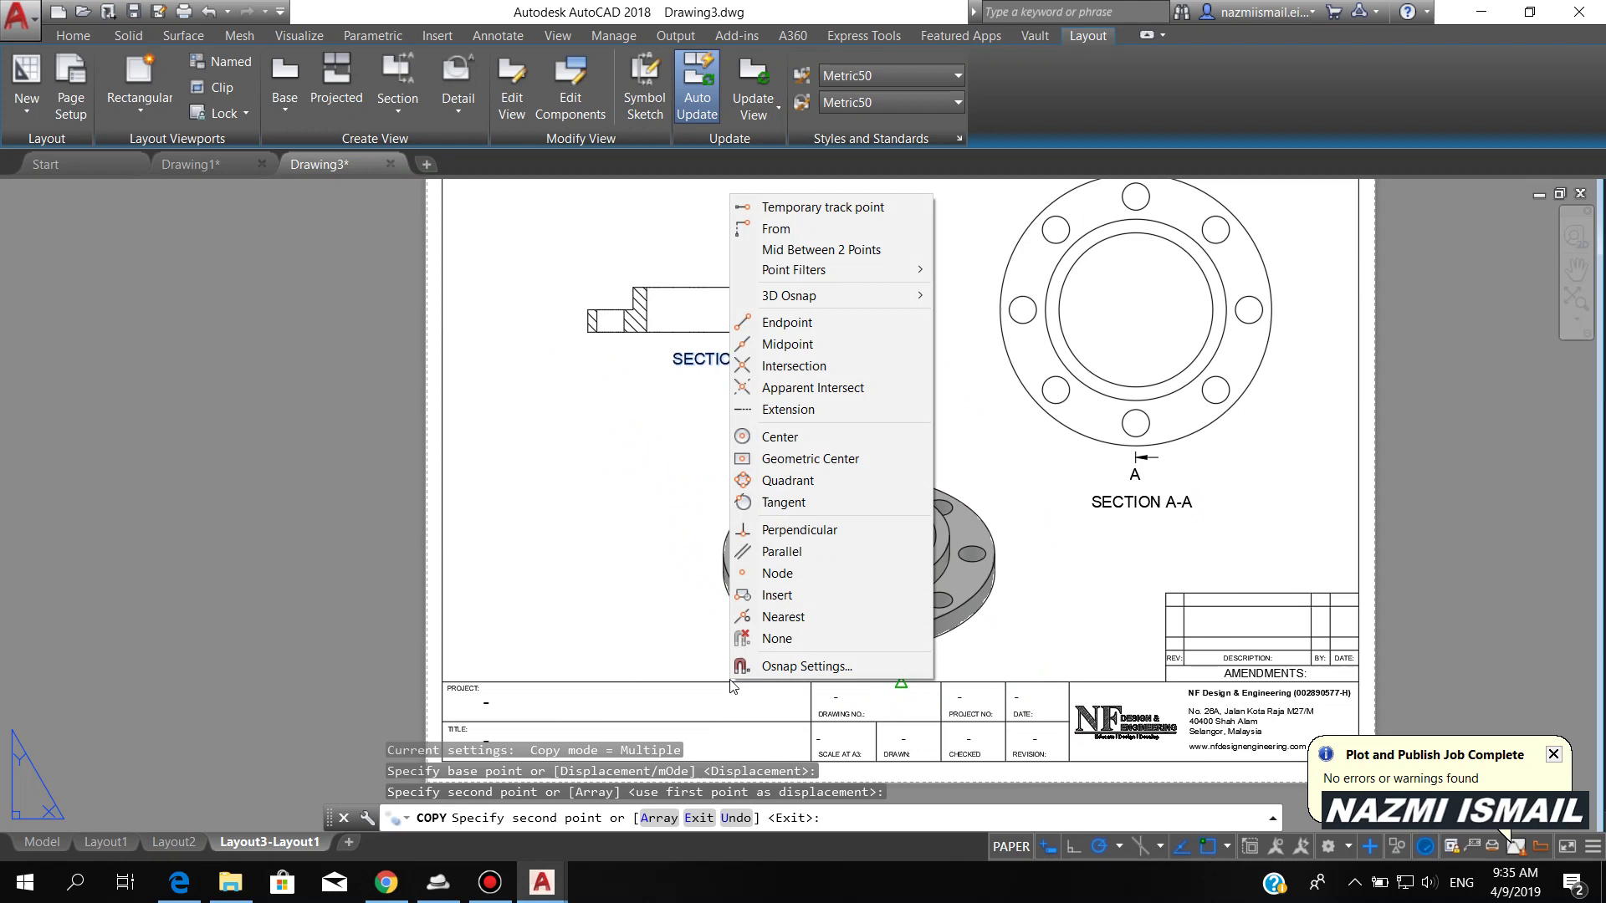
{"action": "left_click", "coordinate": [765, 638]}
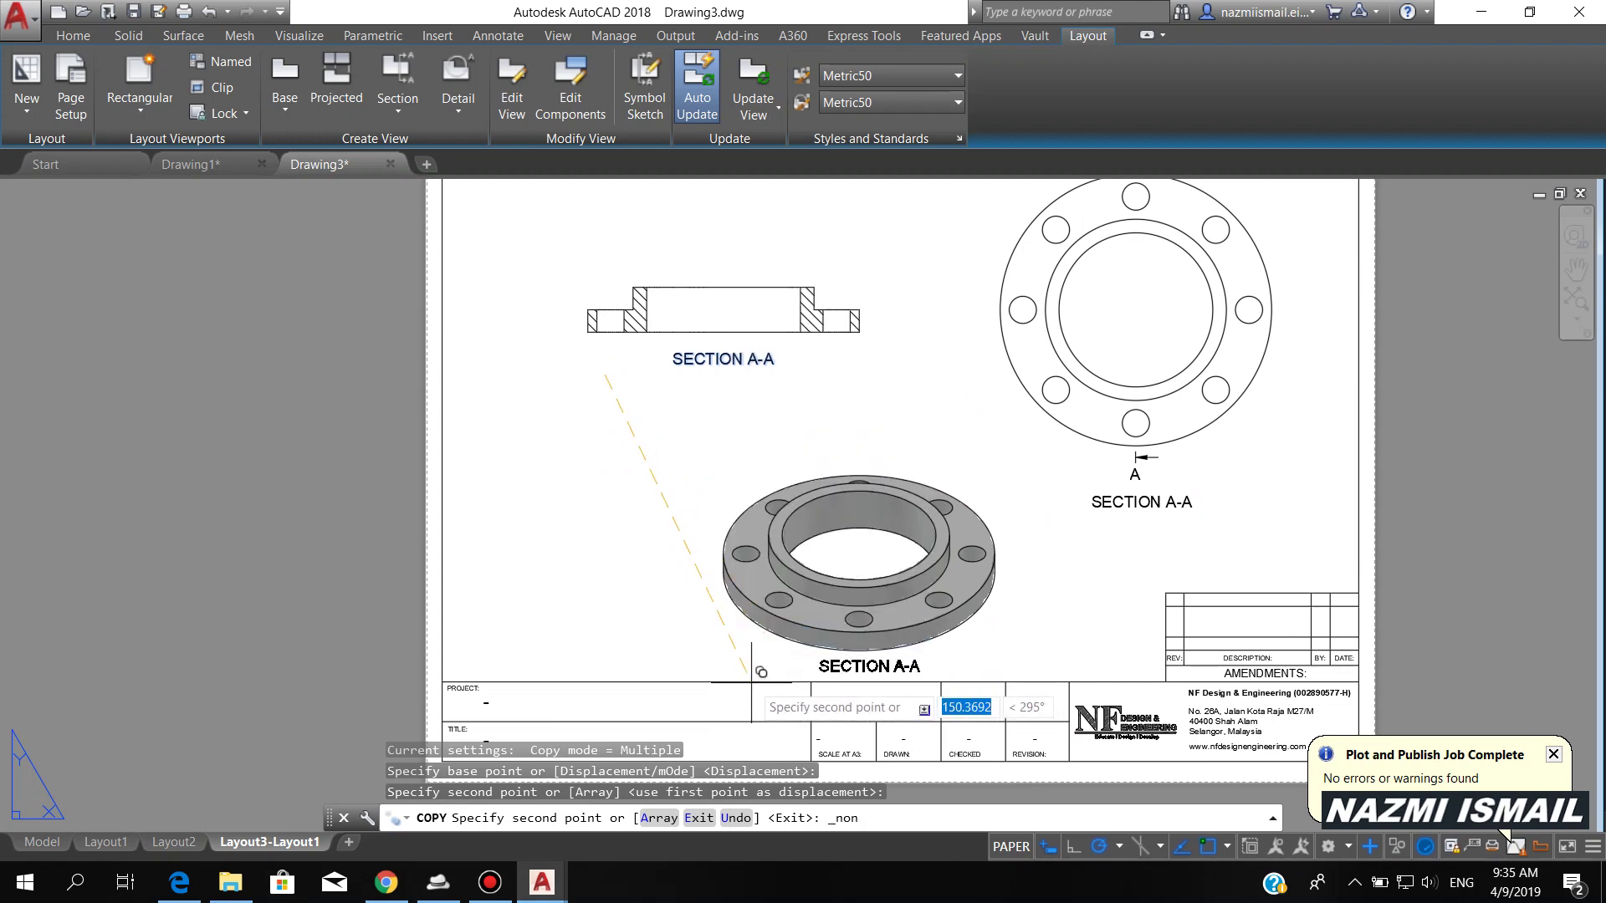
{"action": "left_click", "coordinate": [751, 685]}
{"action": "key", "text": "Escape"}
- Change the copied labels' text to "ISOMETRIC VIEW" under the isometric view and "TOP VIEW" under the top view
{"action": "double_click", "coordinate": [896, 669]}
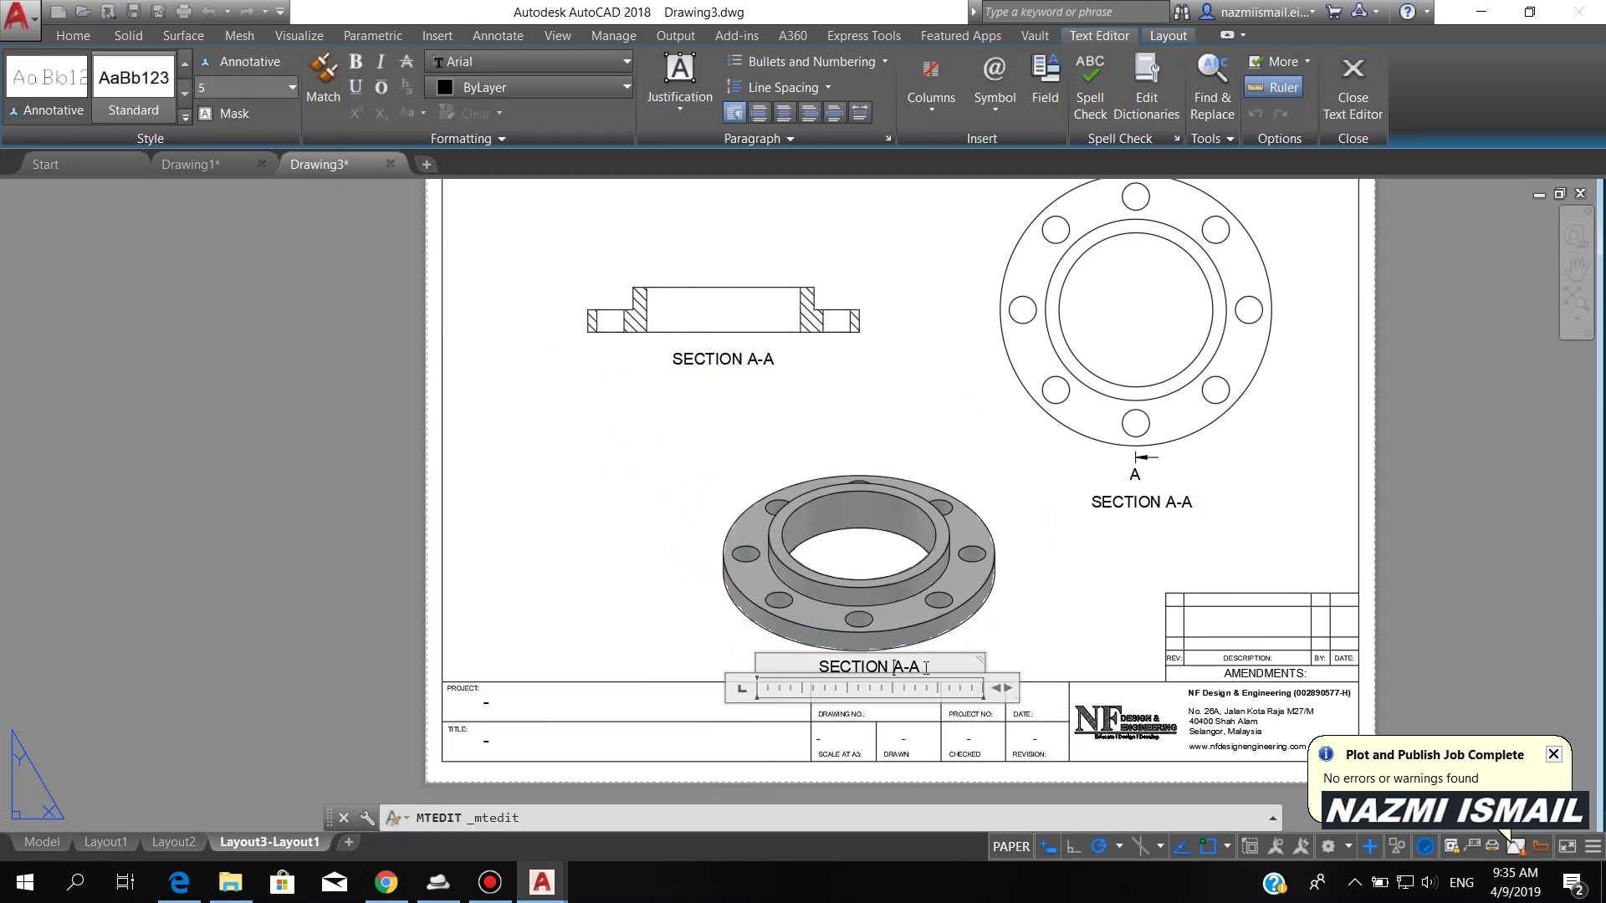
{"action": "type", "text": "ISOMETRIC VIEW"}
{"action": "left_click", "coordinate": [1046, 586]}
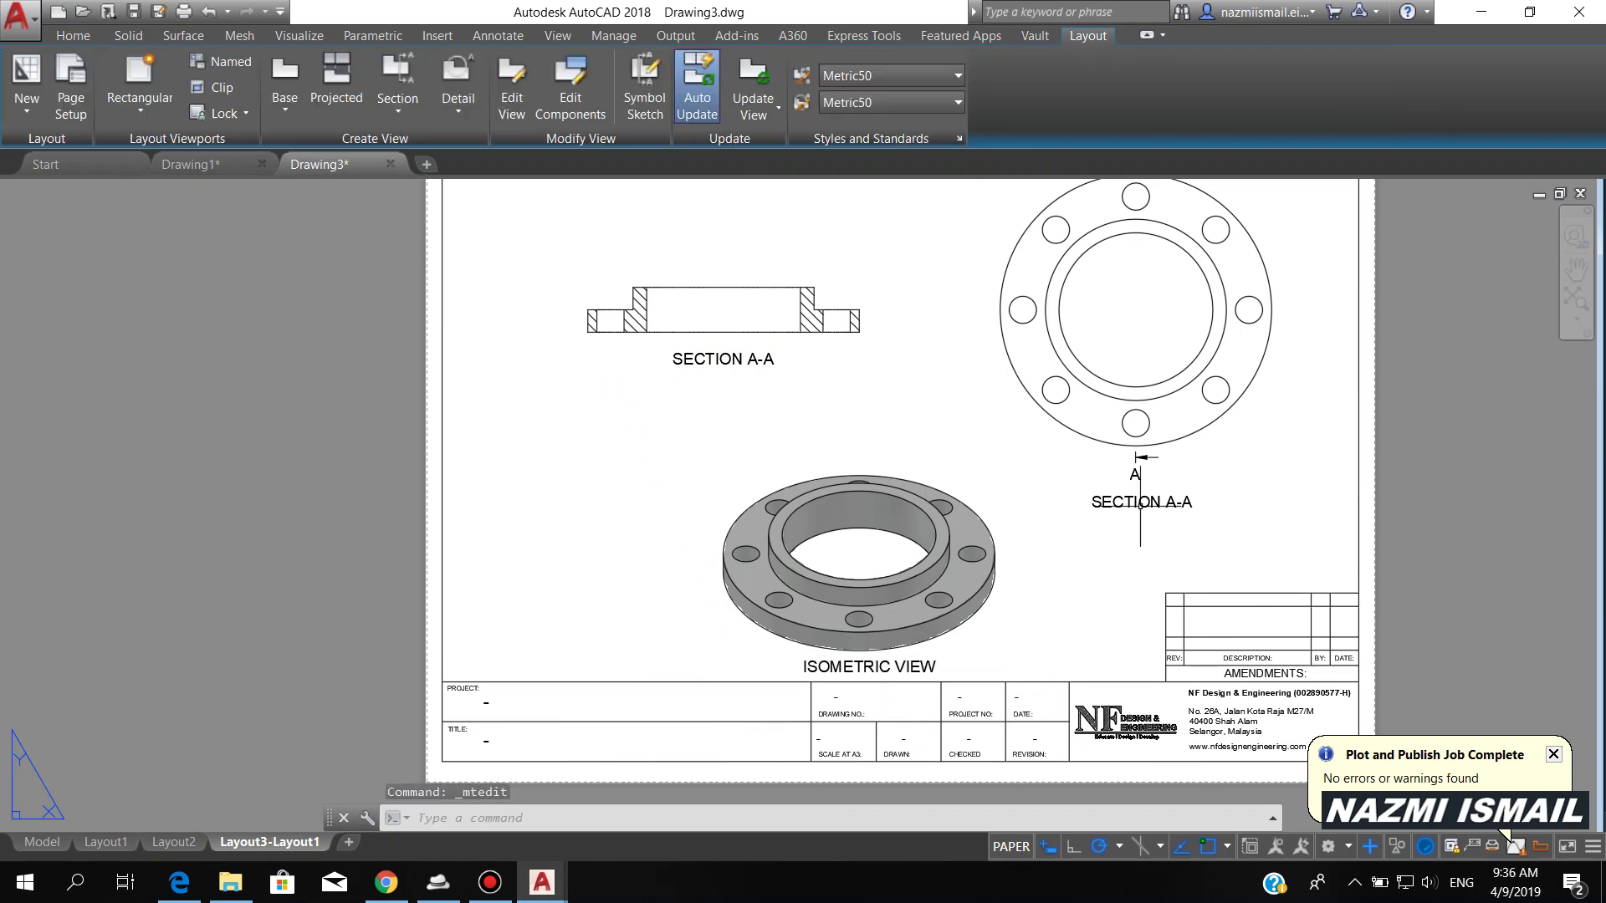
{"action": "double_click", "coordinate": [1142, 502]}
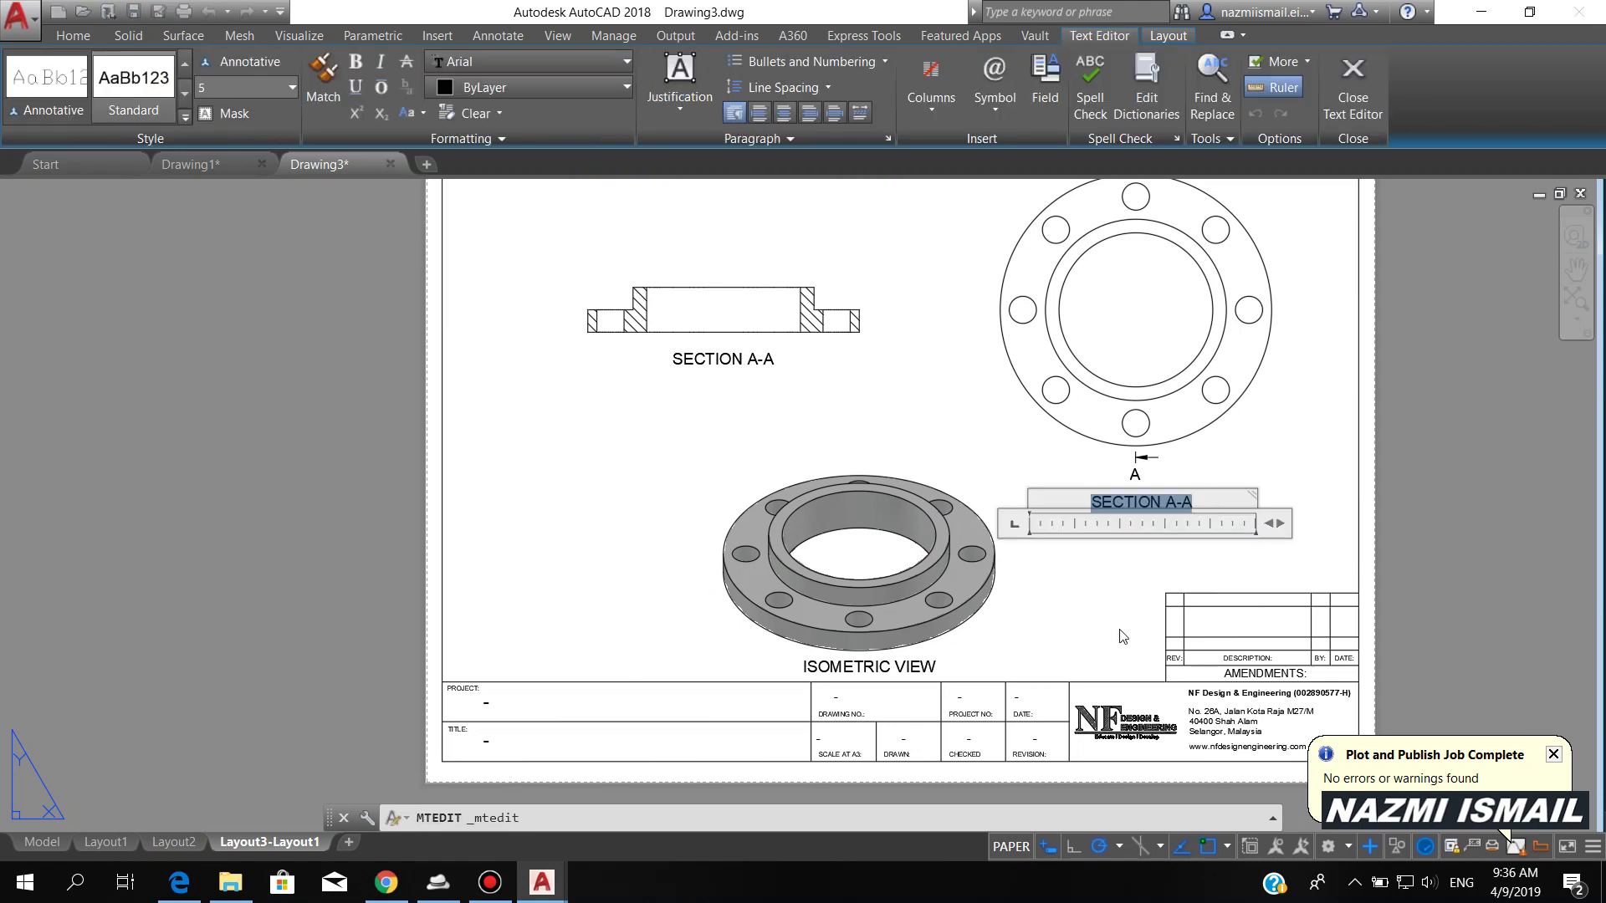
{"action": "type", "text": "TOP VIEW"}
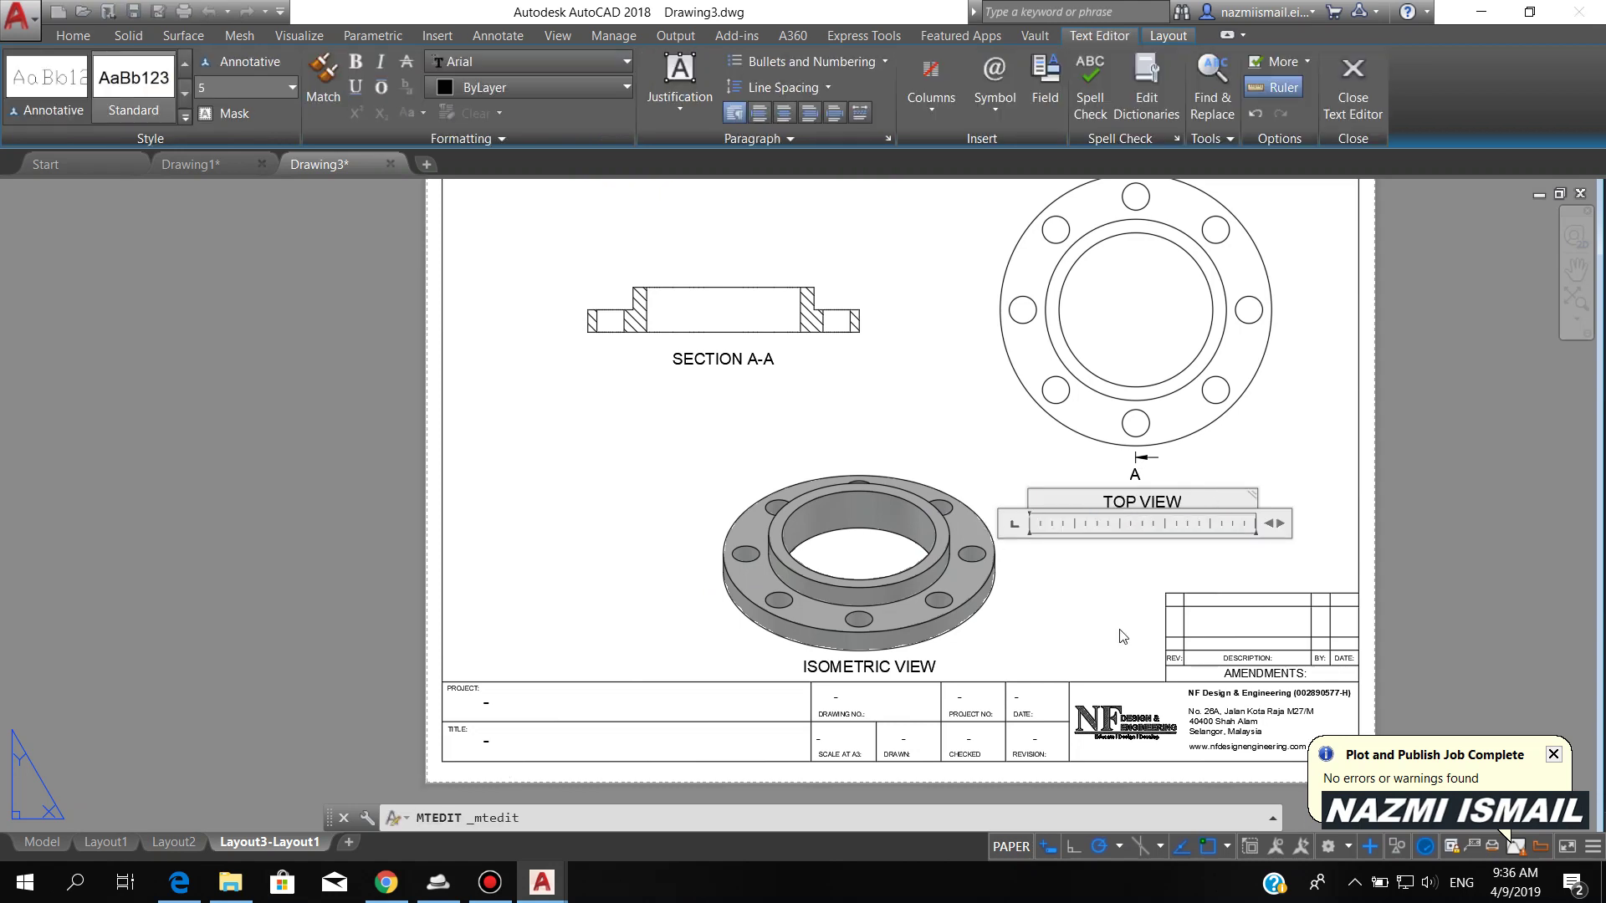
{"action": "left_click", "coordinate": [914, 435]}
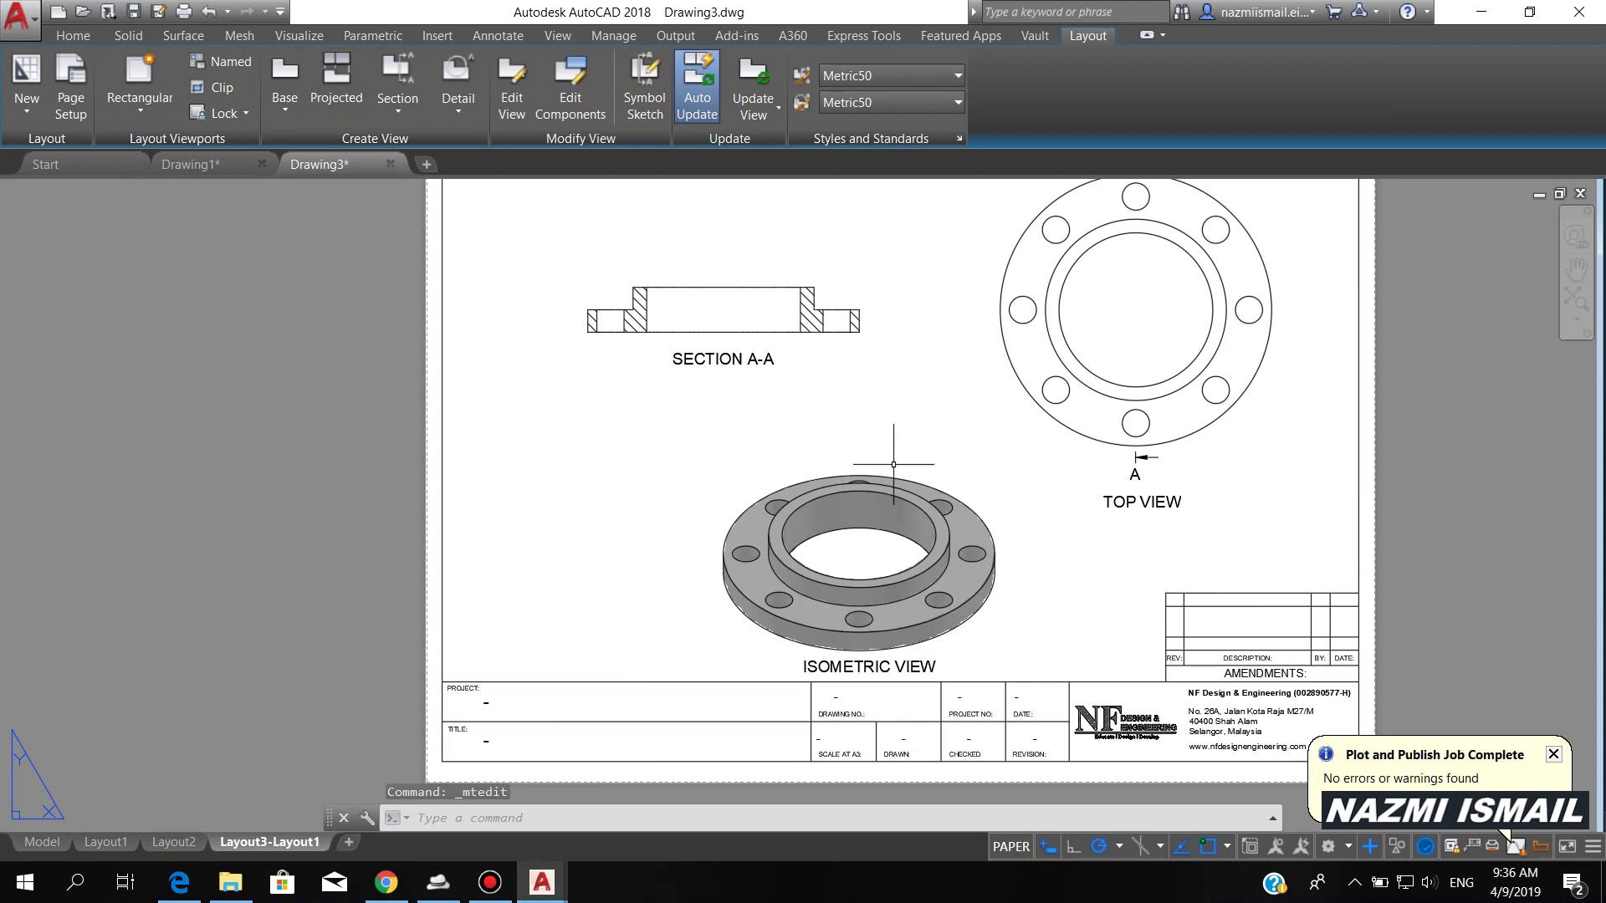
- Create a new dimension style named "3D FLANGE" based on ISO-25 for all dimensions
{"action": "middle_click_drag", "start_coordinate": [903, 388], "coordinate": [786, 463]}
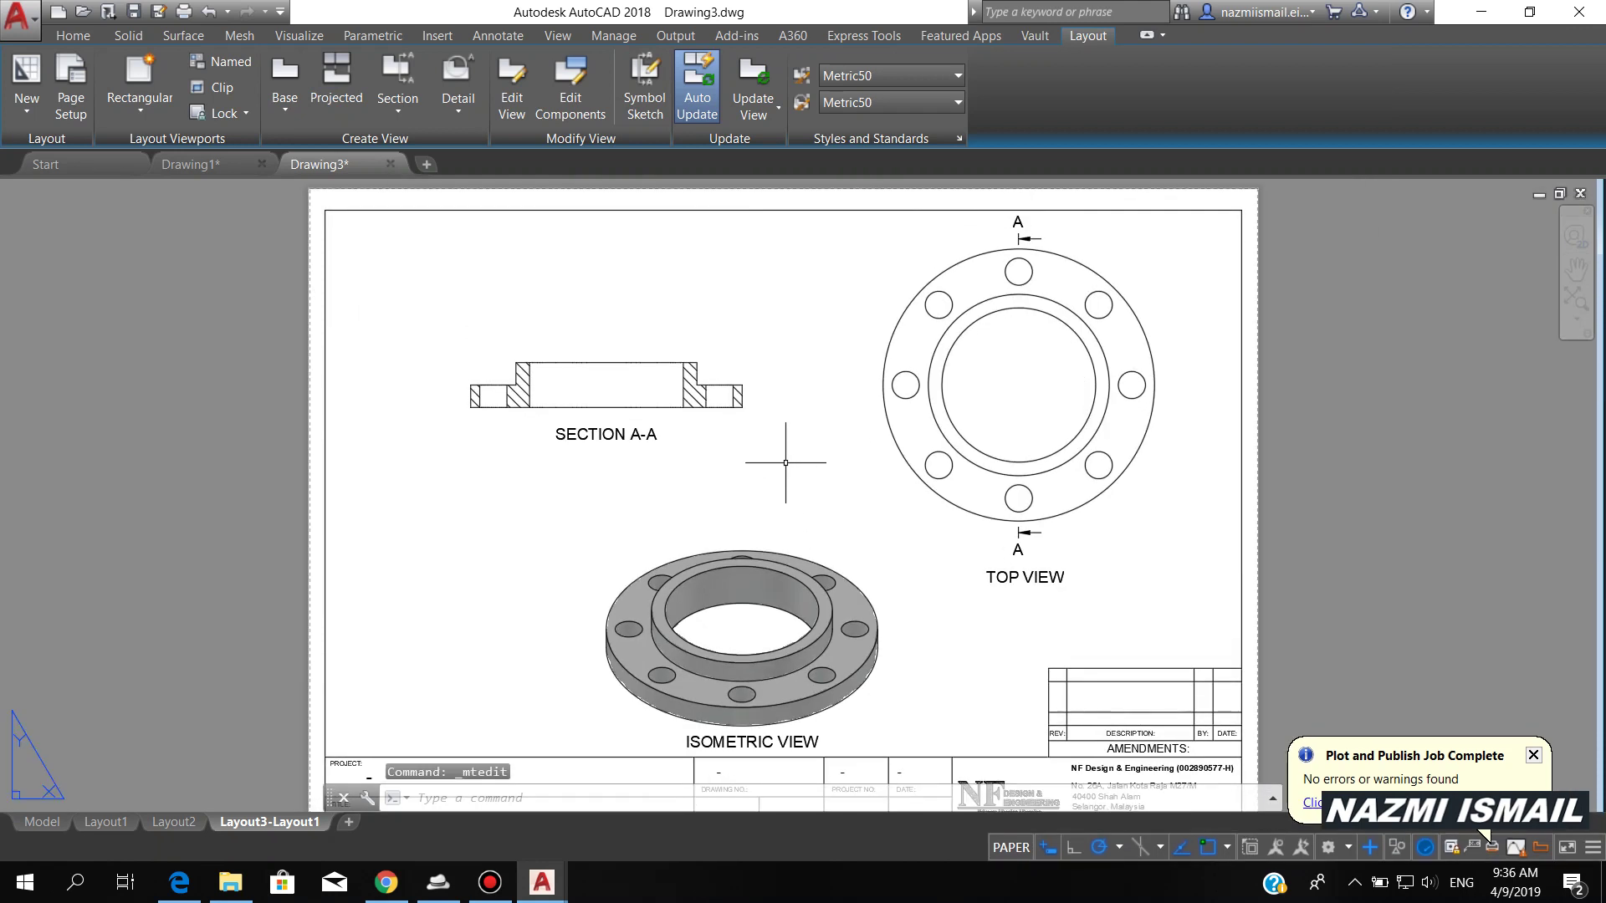
{"action": "type", "text": "DIMS"}
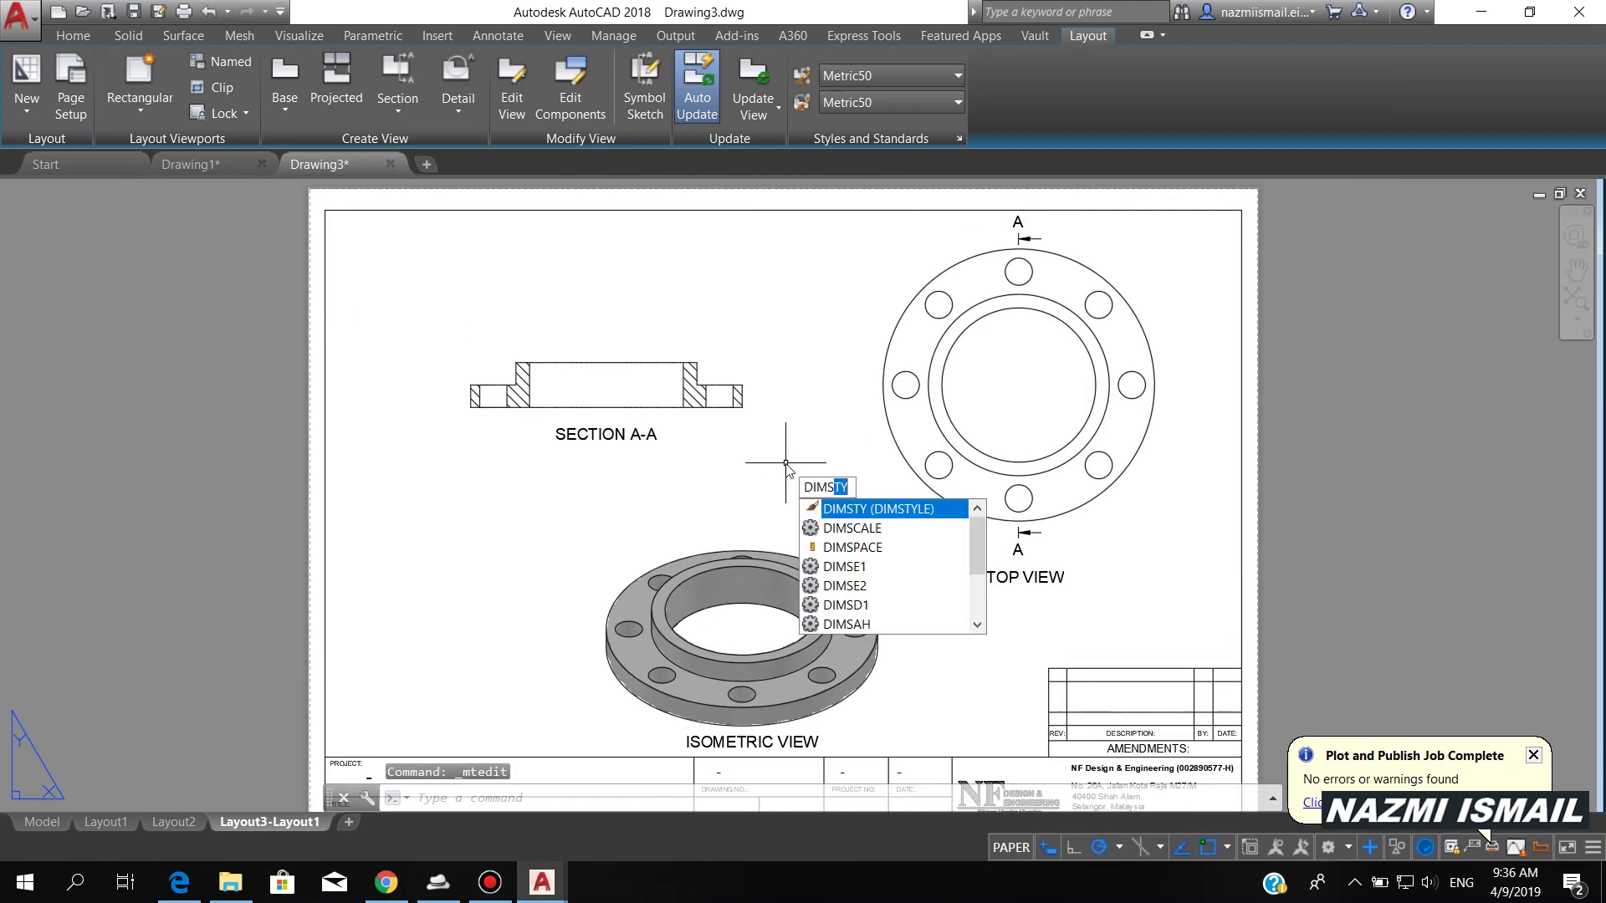
{"action": "key", "text": "Return"}
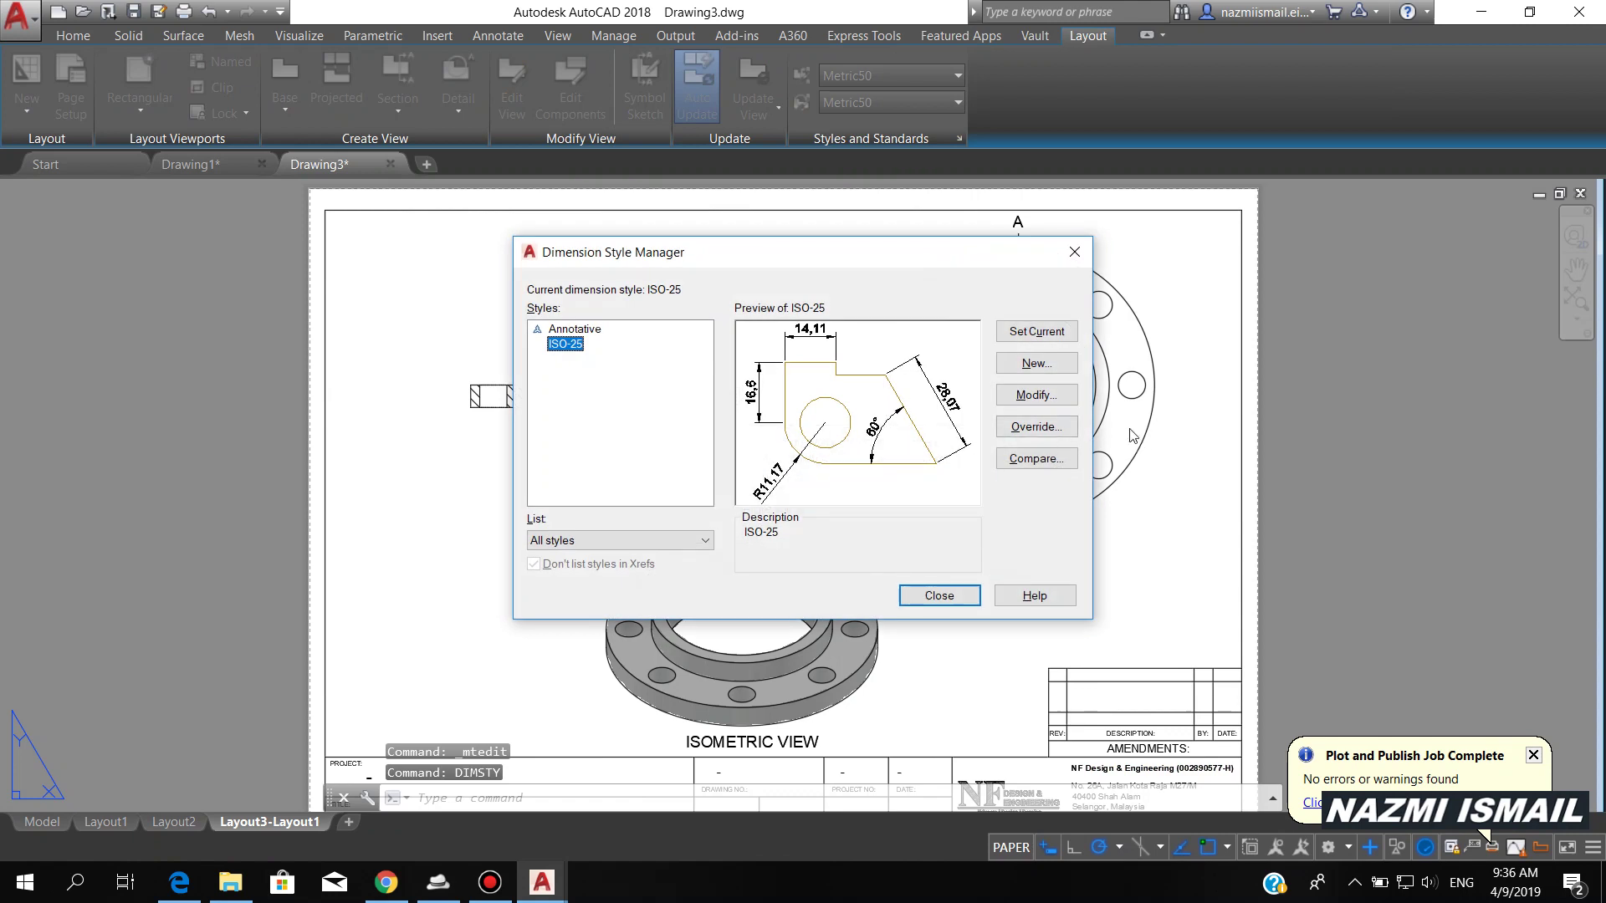
{"action": "left_click", "coordinate": [1049, 366]}
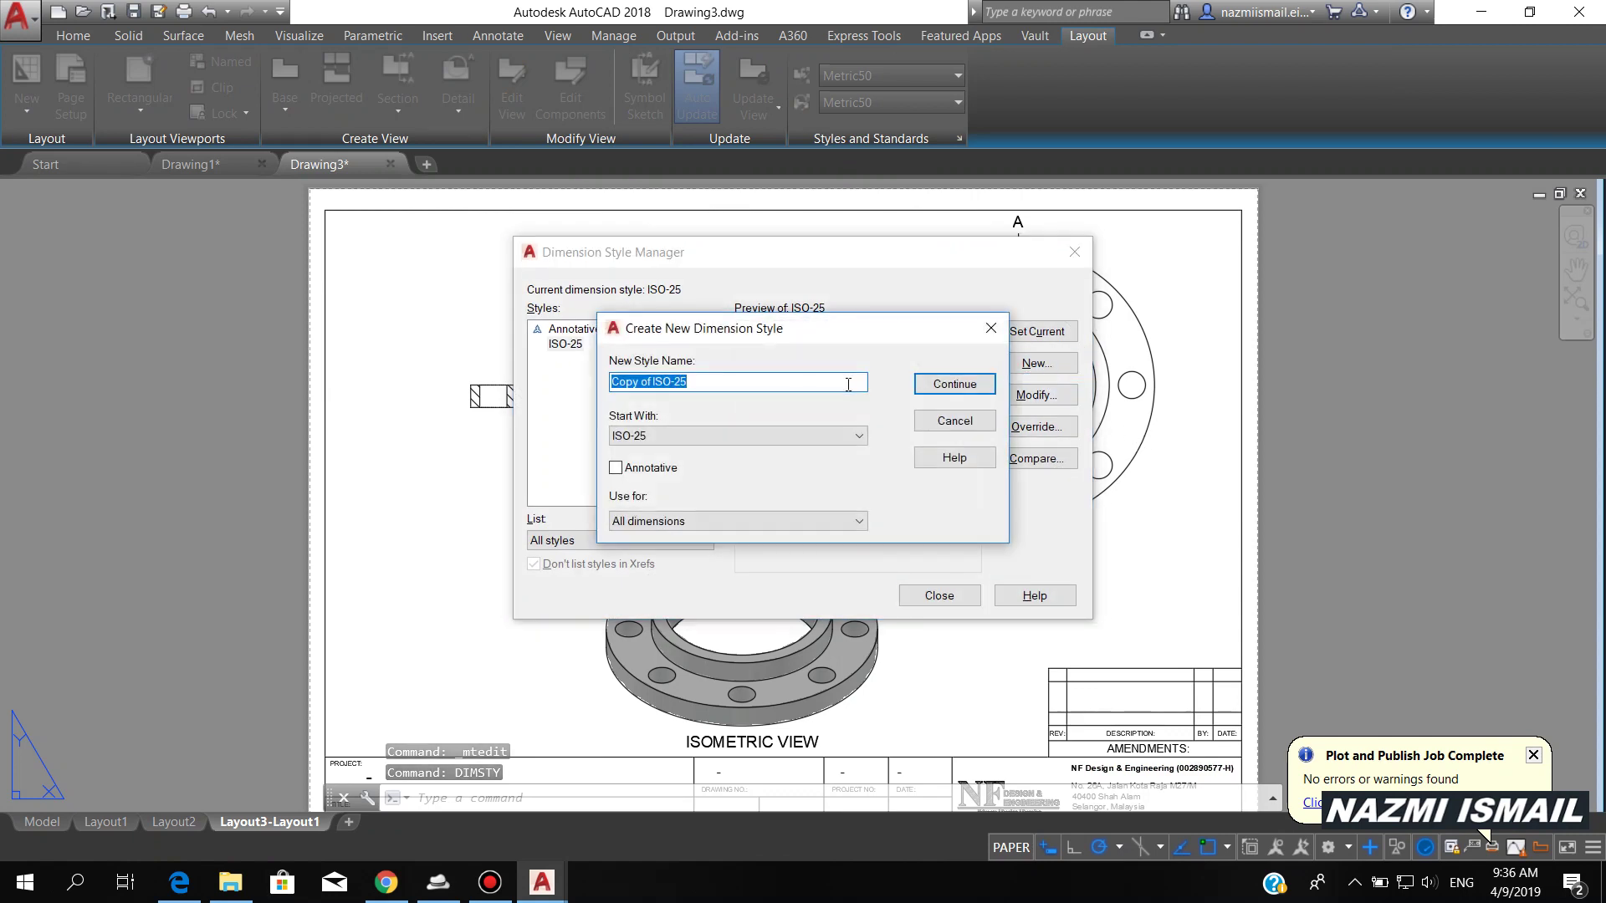
{"action": "type", "text": "3"}
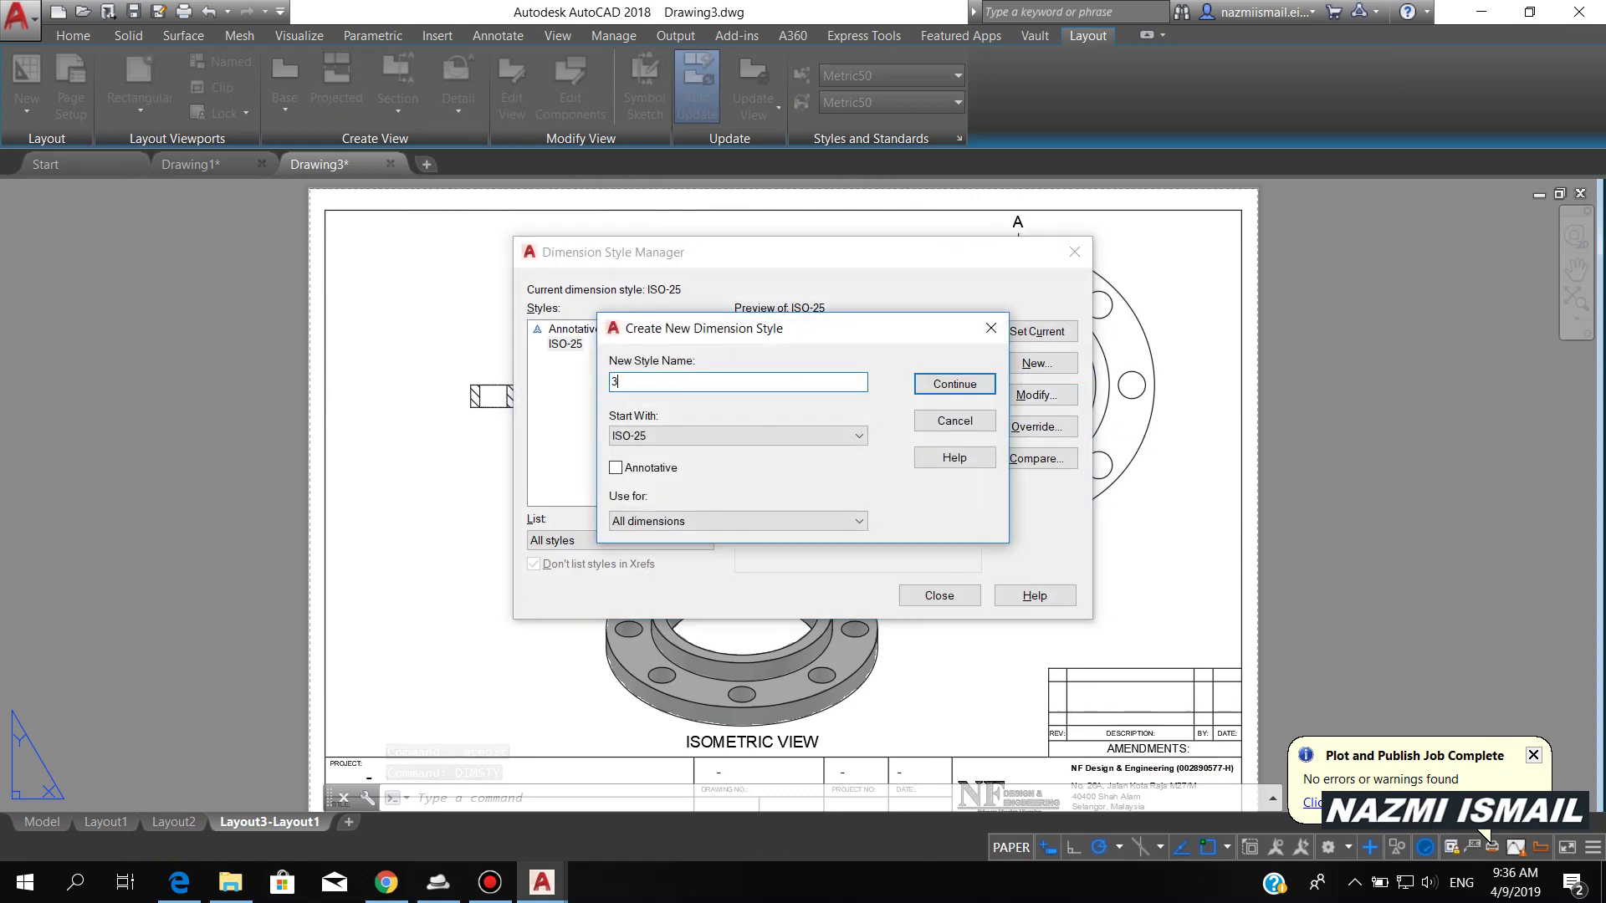
{"action": "type", "text": "D FLANGE"}
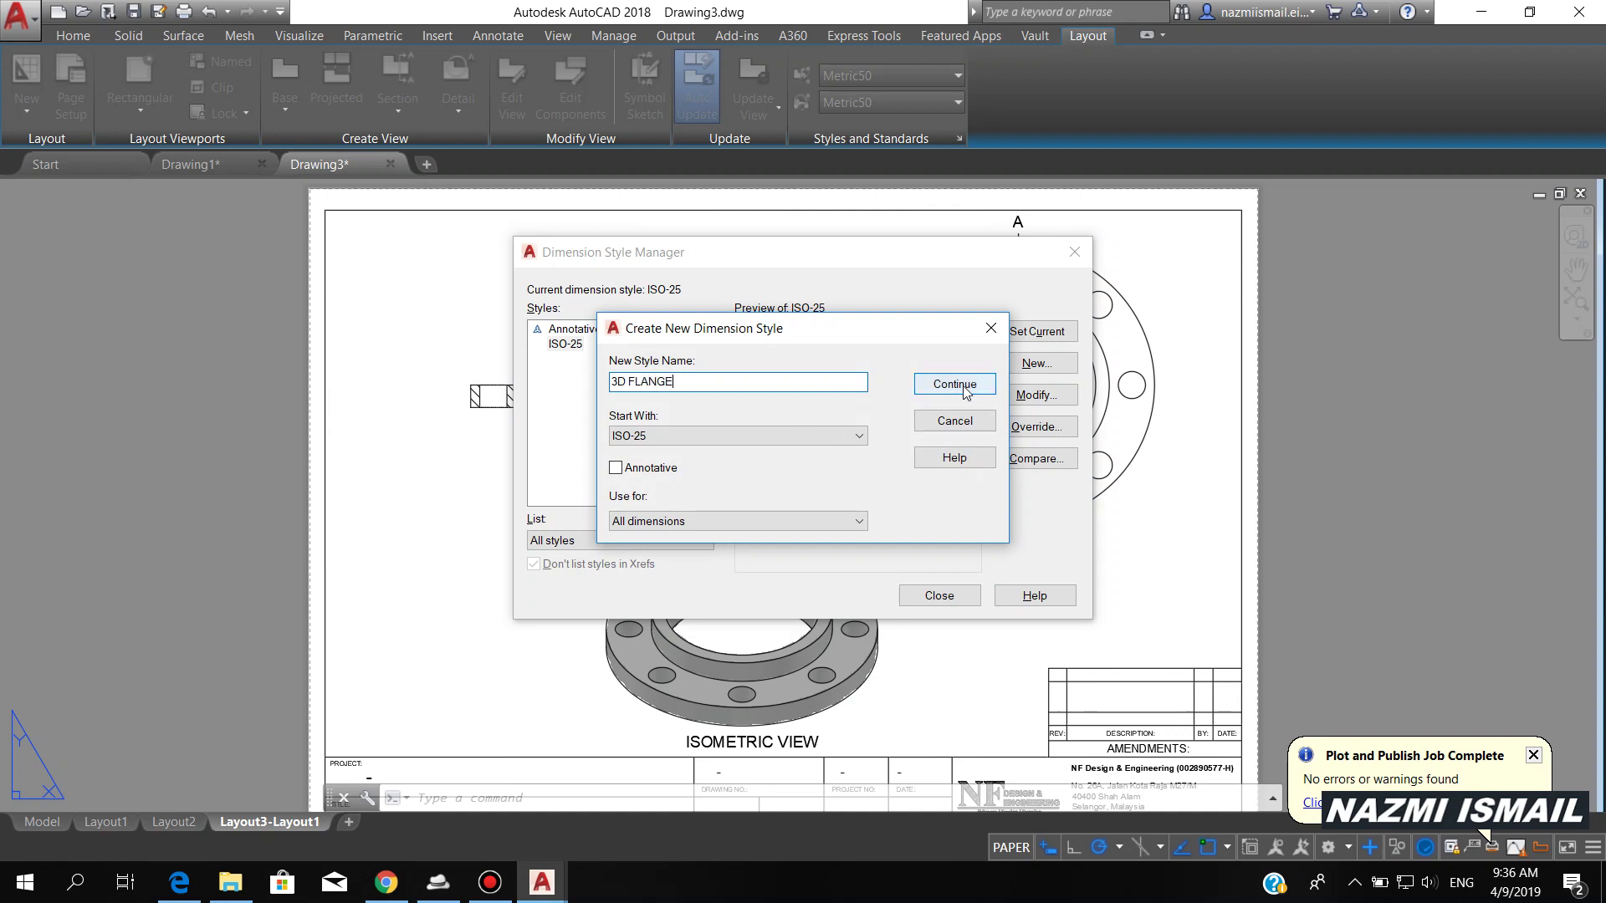
{"action": "left_click", "coordinate": [960, 389]}
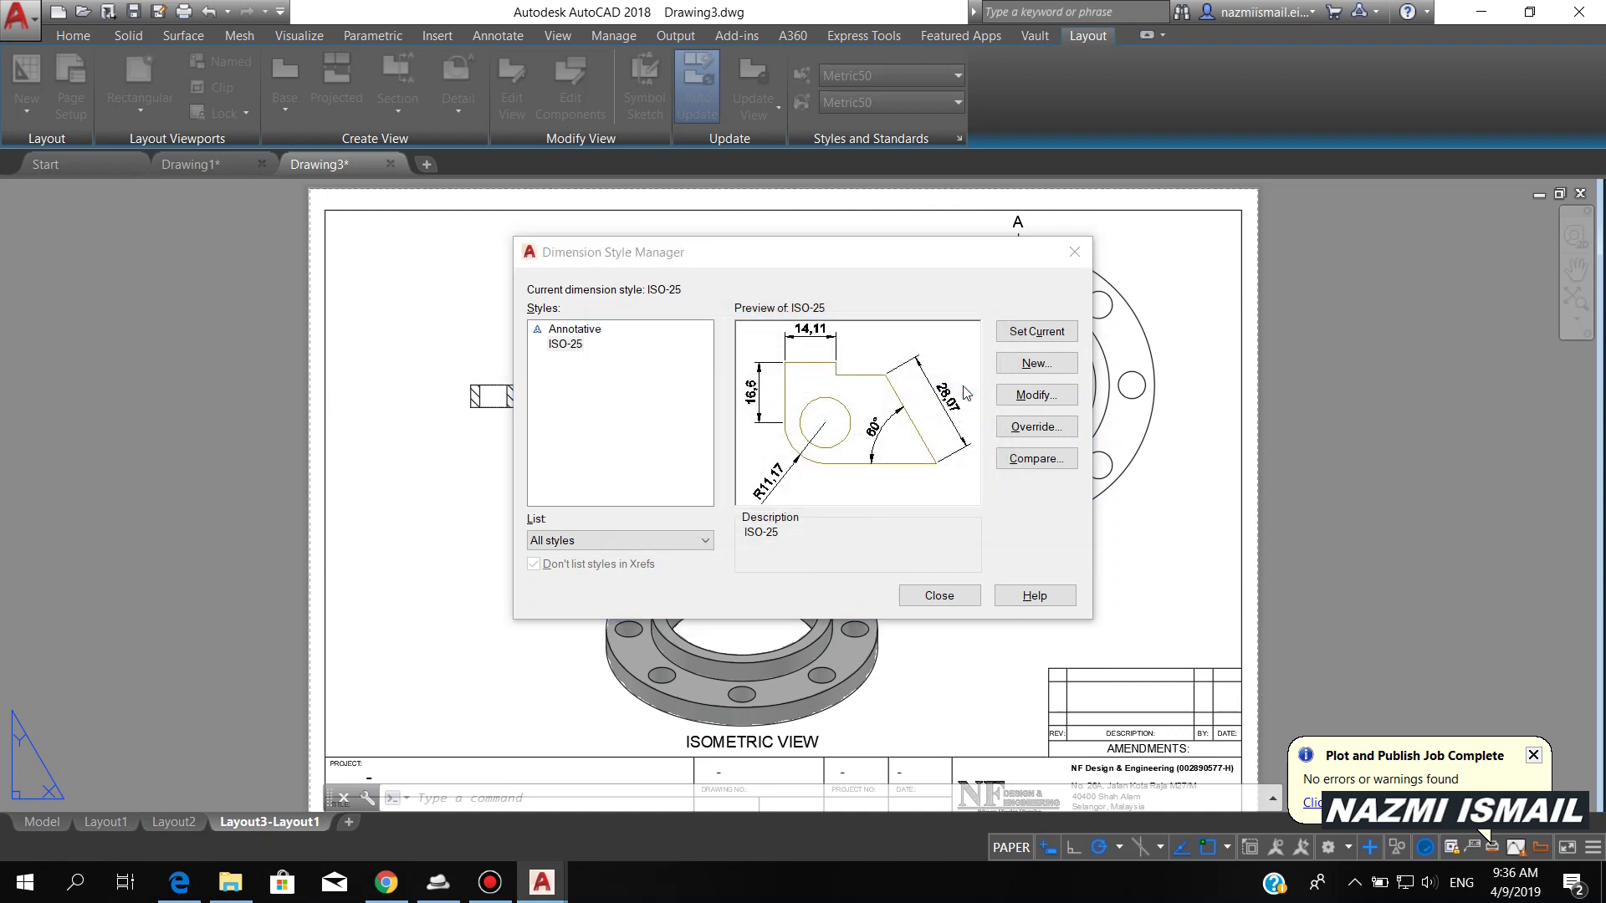
- Set the 3D FLANGE style's text height to 4 and its text alignment to ISO standard
{"action": "left_click", "coordinate": [593, 214]}
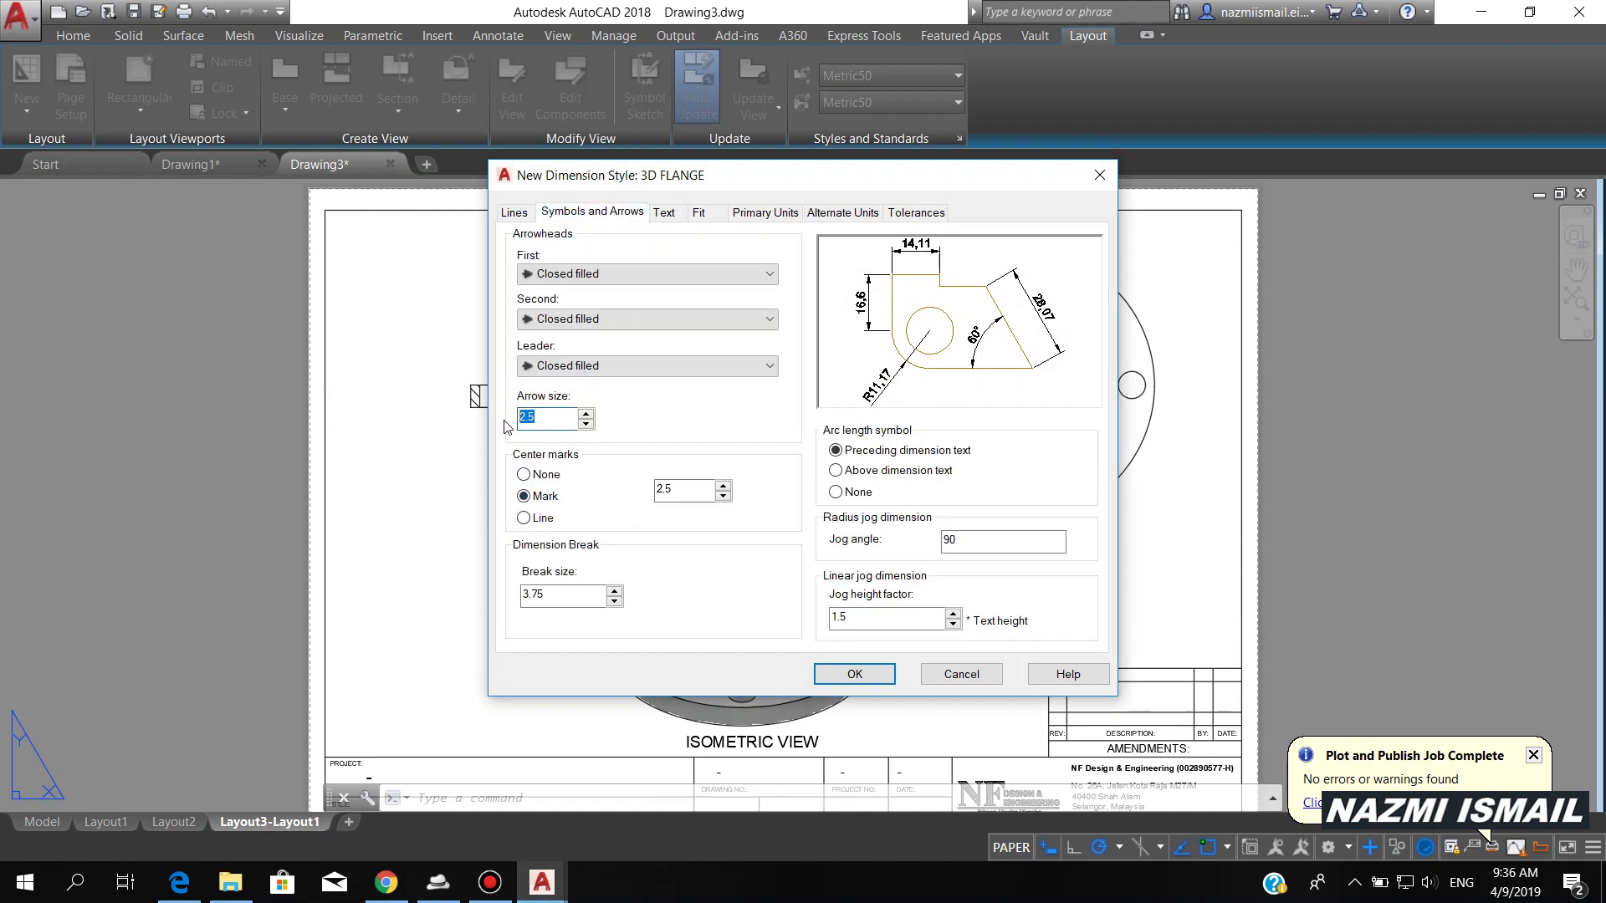
{"action": "left_click", "coordinate": [665, 214]}
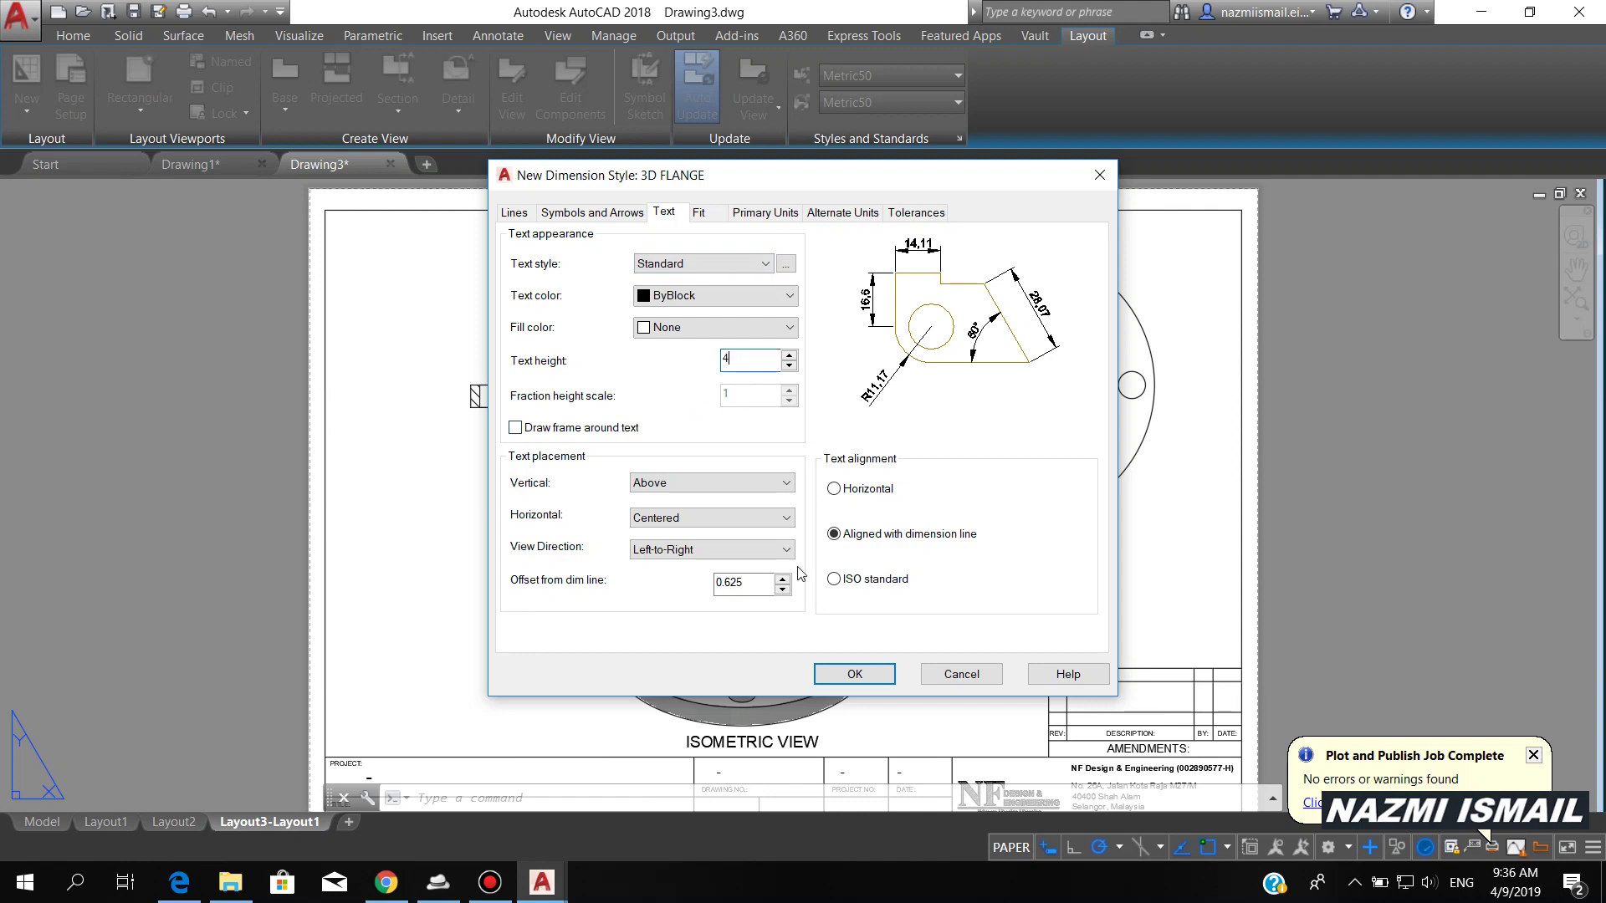
{"action": "left_click", "coordinate": [834, 579]}
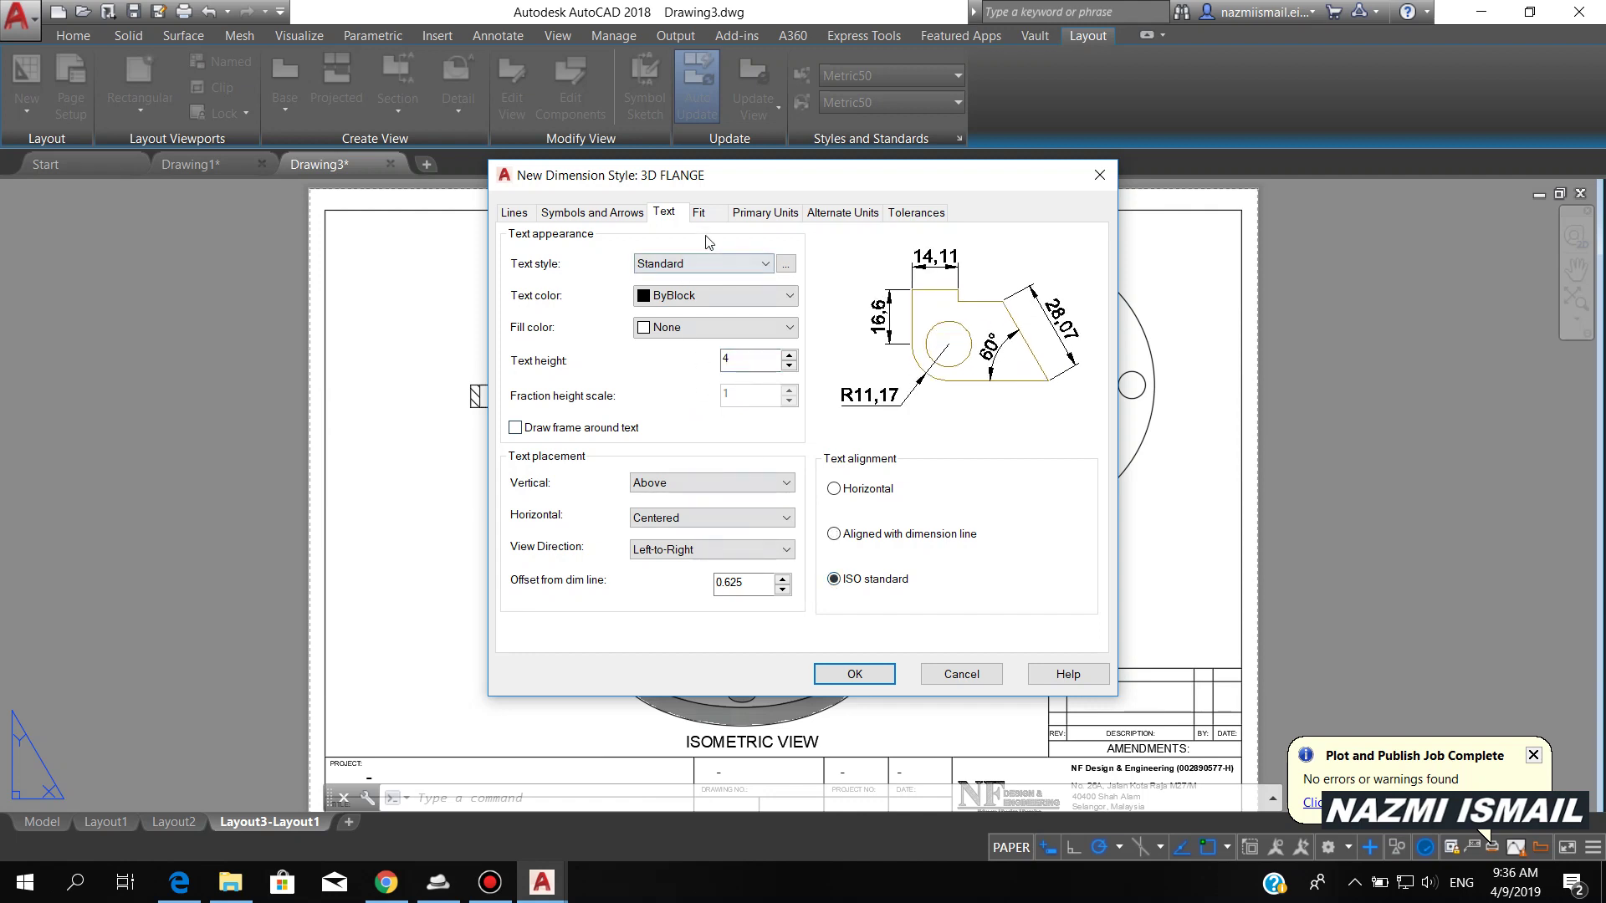
- Turn off drawing dimension lines between extension lines and set the decimal separator to period, accepting the 3D FLANGE style settings
{"action": "left_click", "coordinate": [700, 215]}
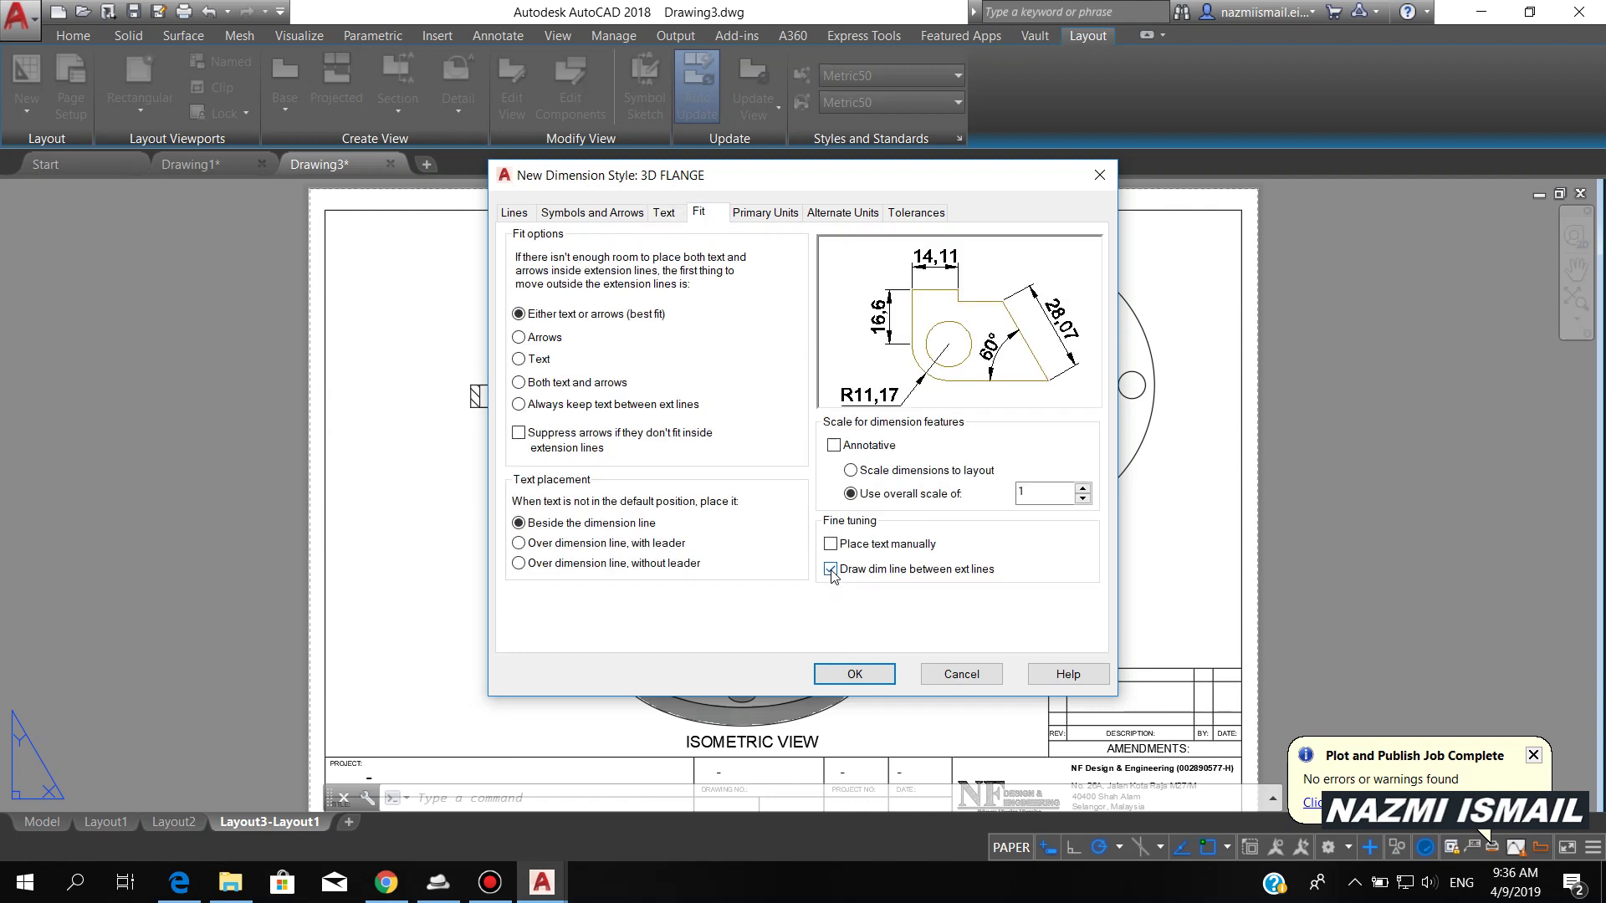
{"action": "left_click", "coordinate": [777, 216]}
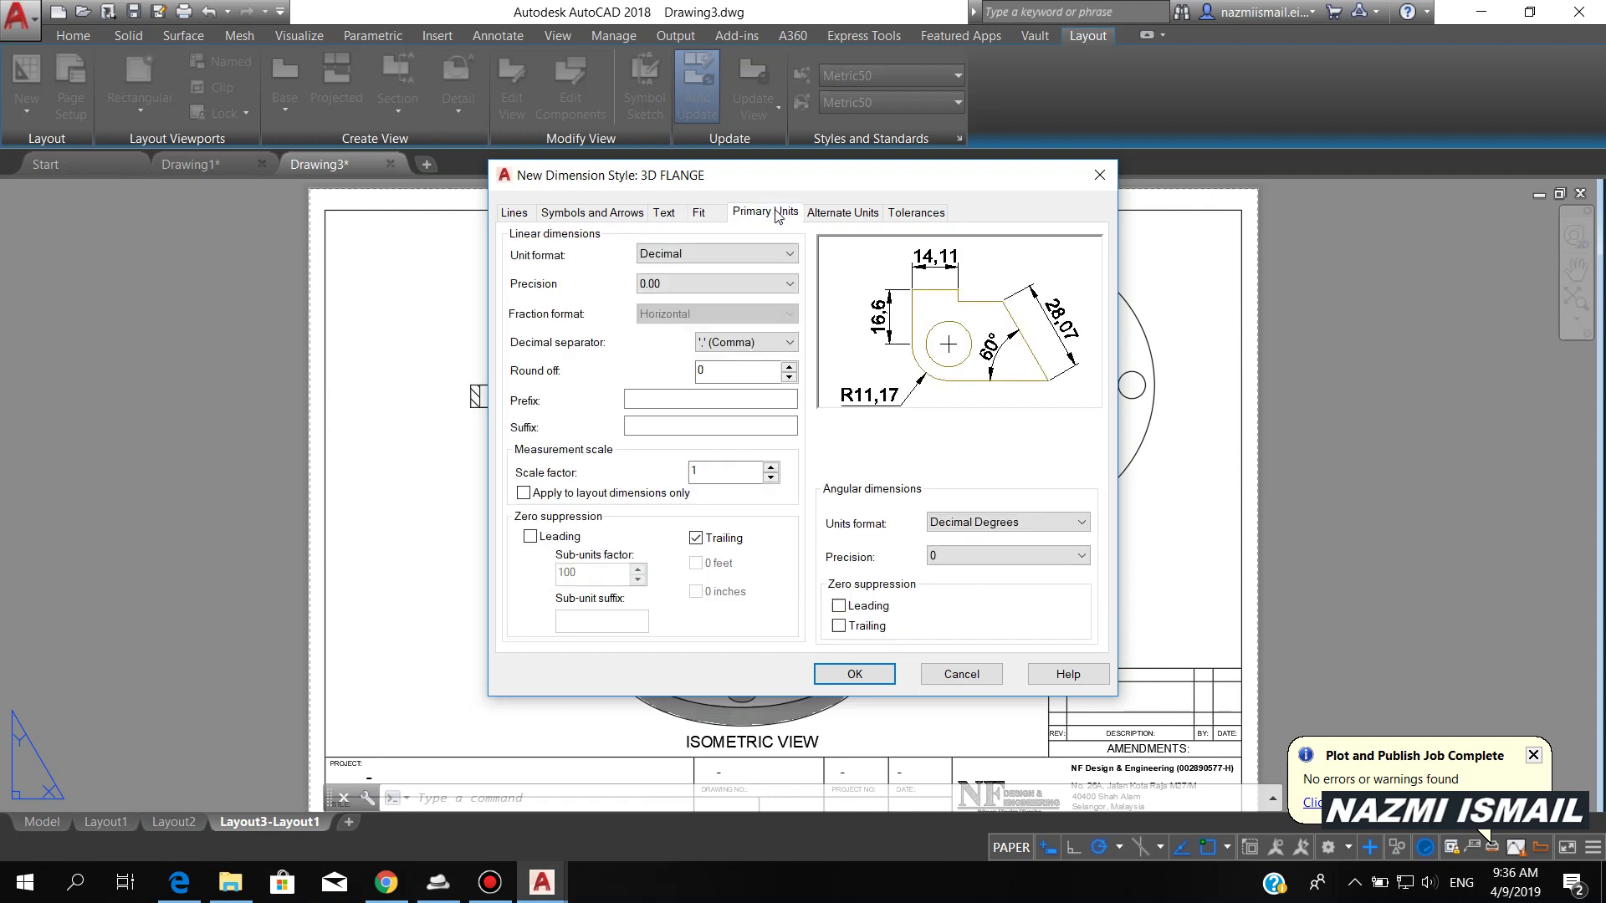
{"action": "left_click", "coordinate": [733, 342]}
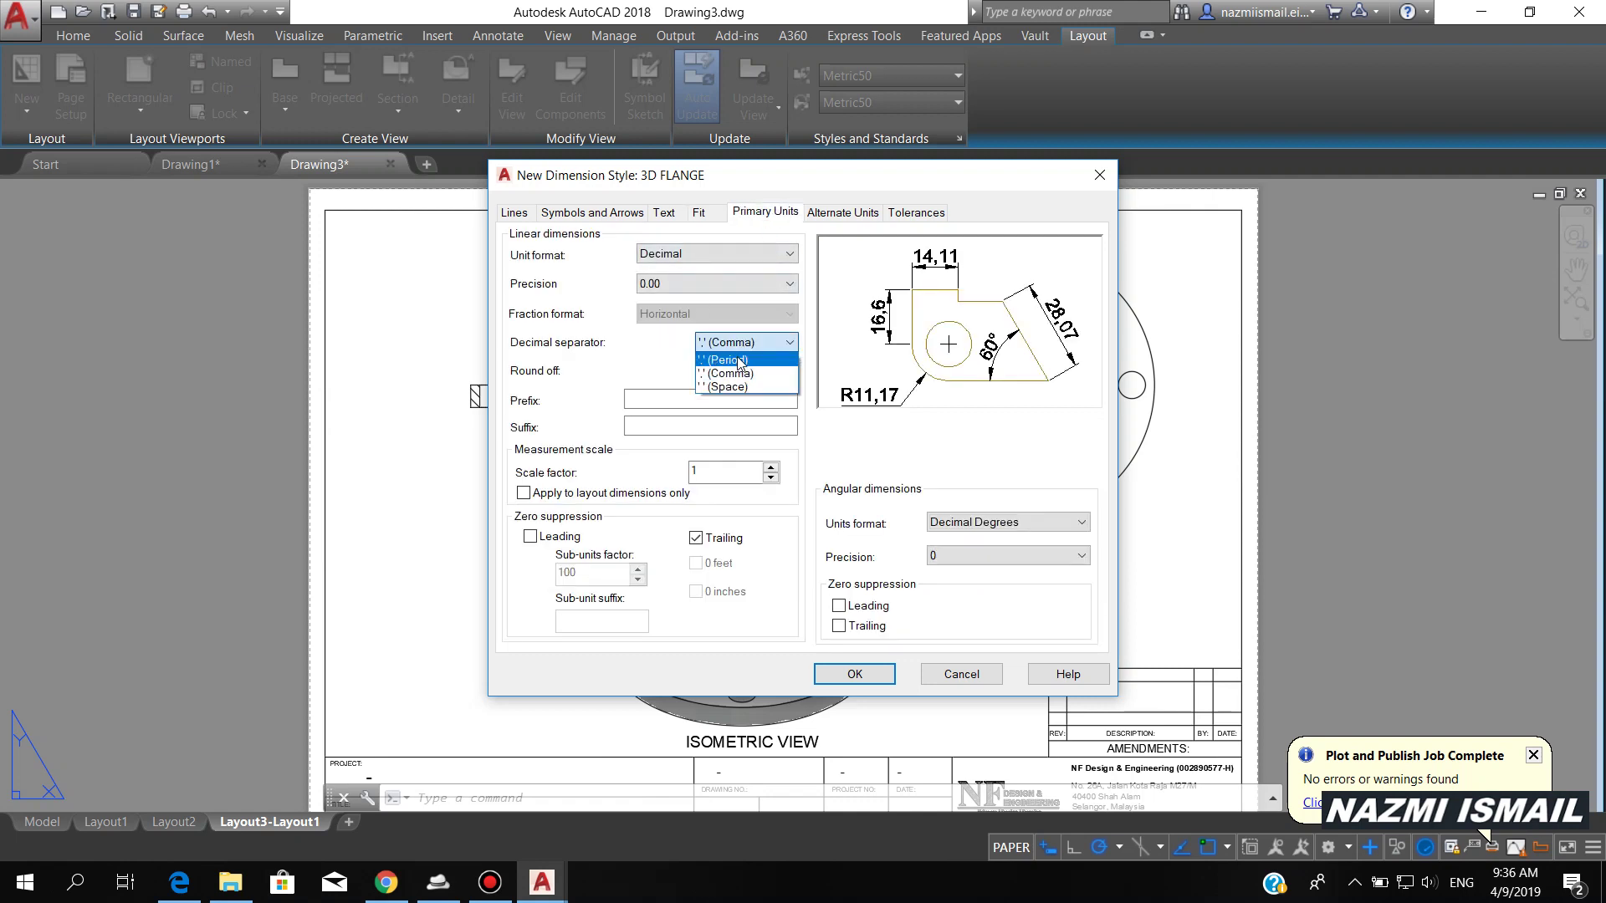
{"action": "left_click", "coordinate": [727, 359]}
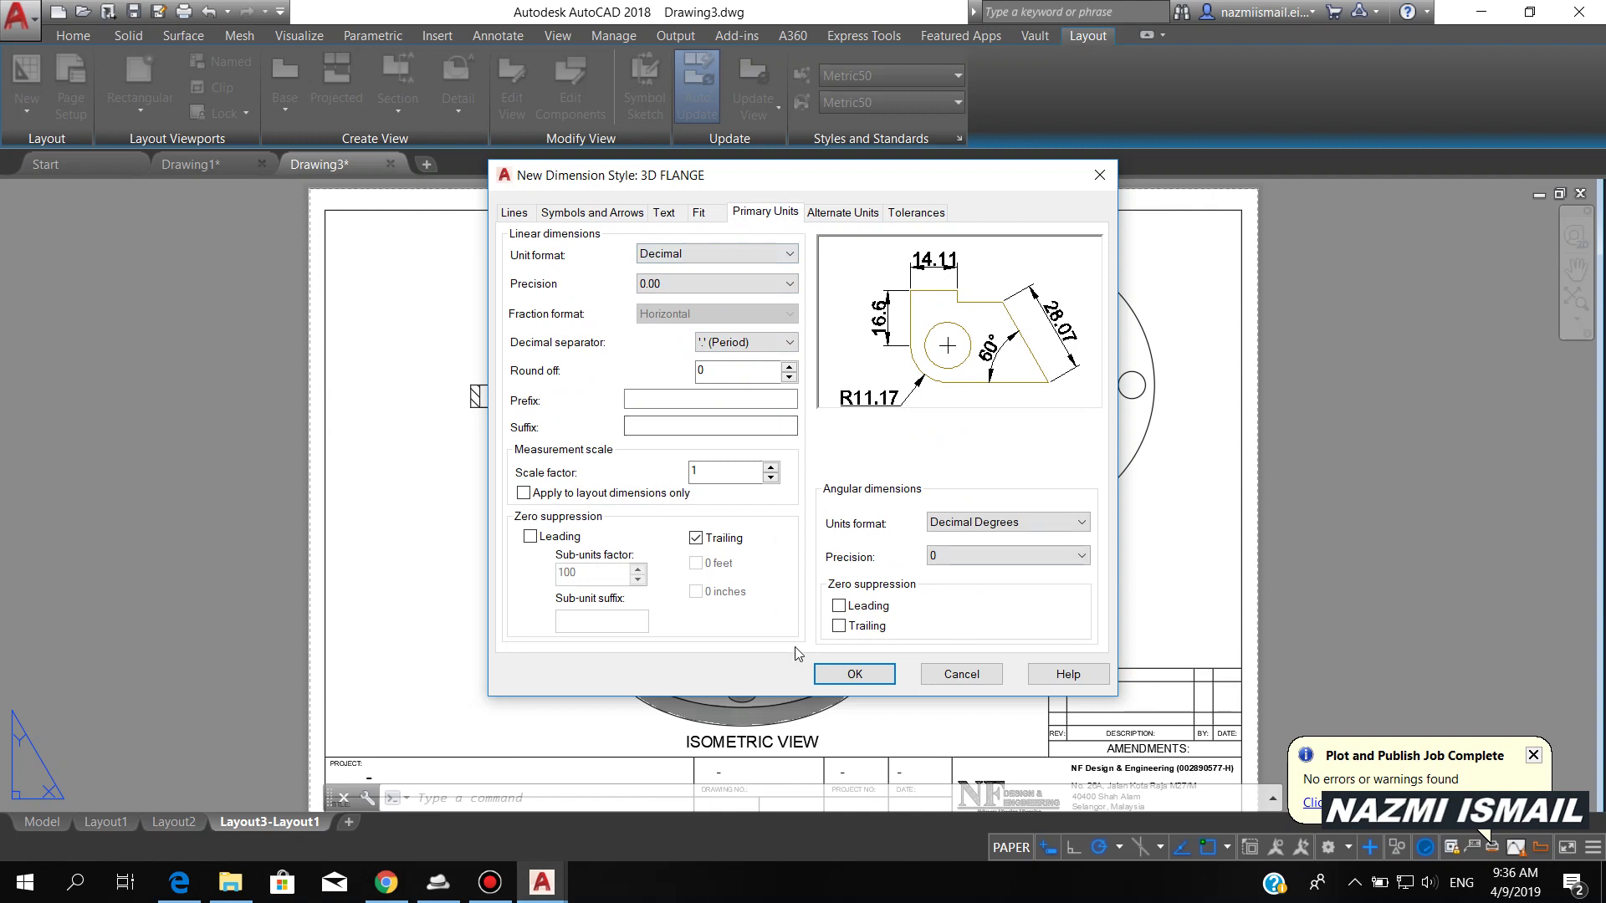
{"action": "left_click", "coordinate": [854, 674]}
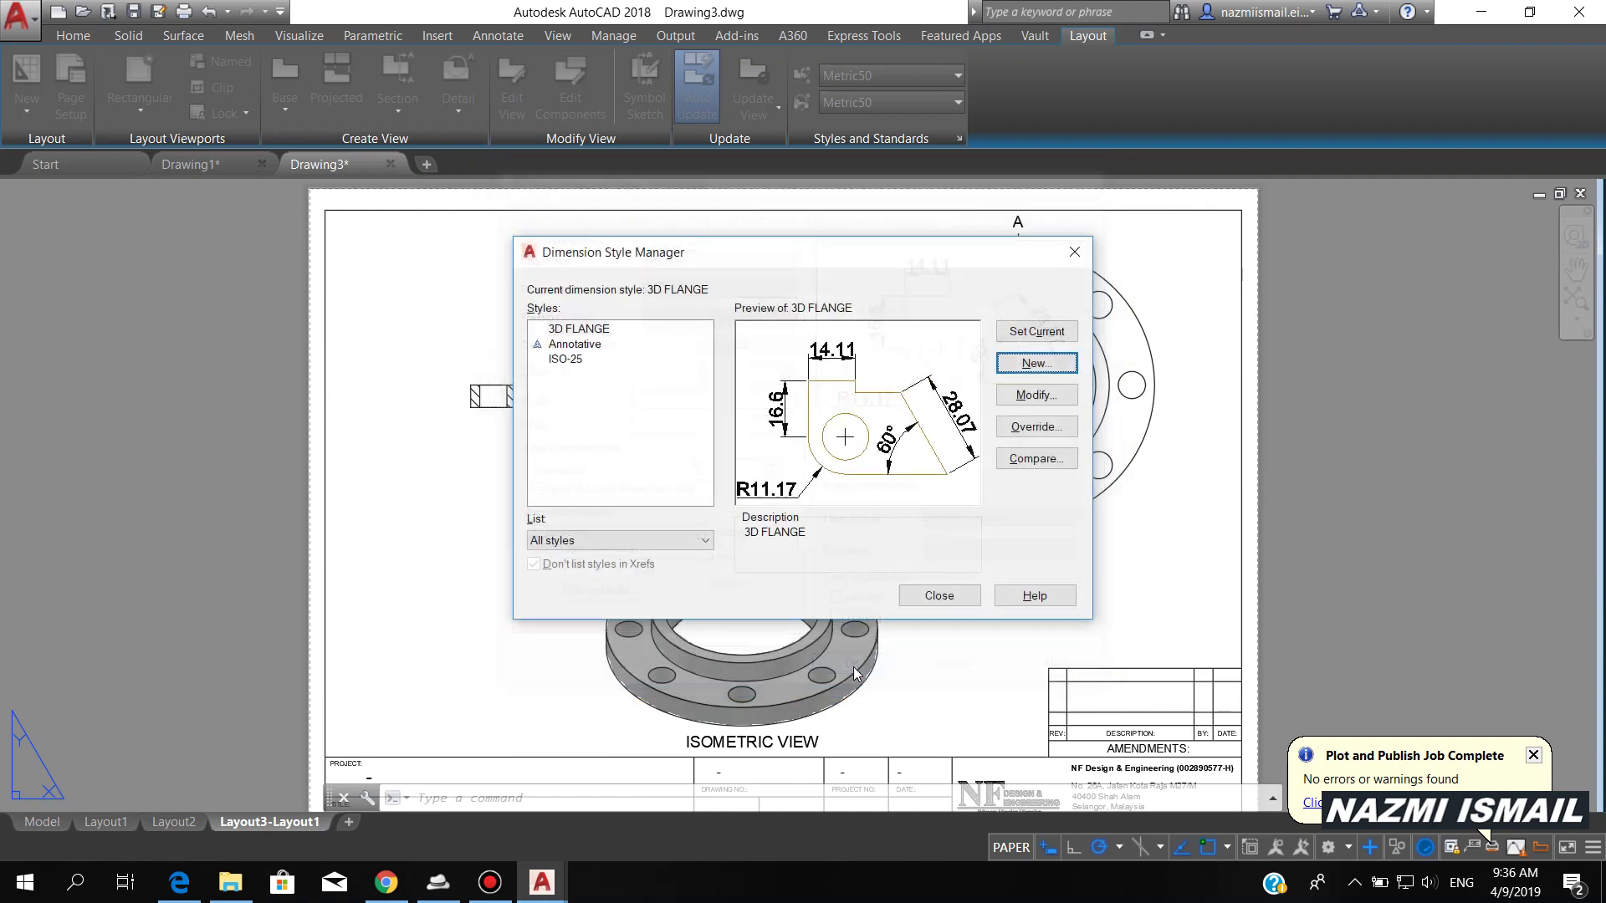
- Make 3D FLANGE the current dimension style and close the style manager
{"action": "left_click", "coordinate": [590, 344]}
{"action": "left_click", "coordinate": [591, 331]}
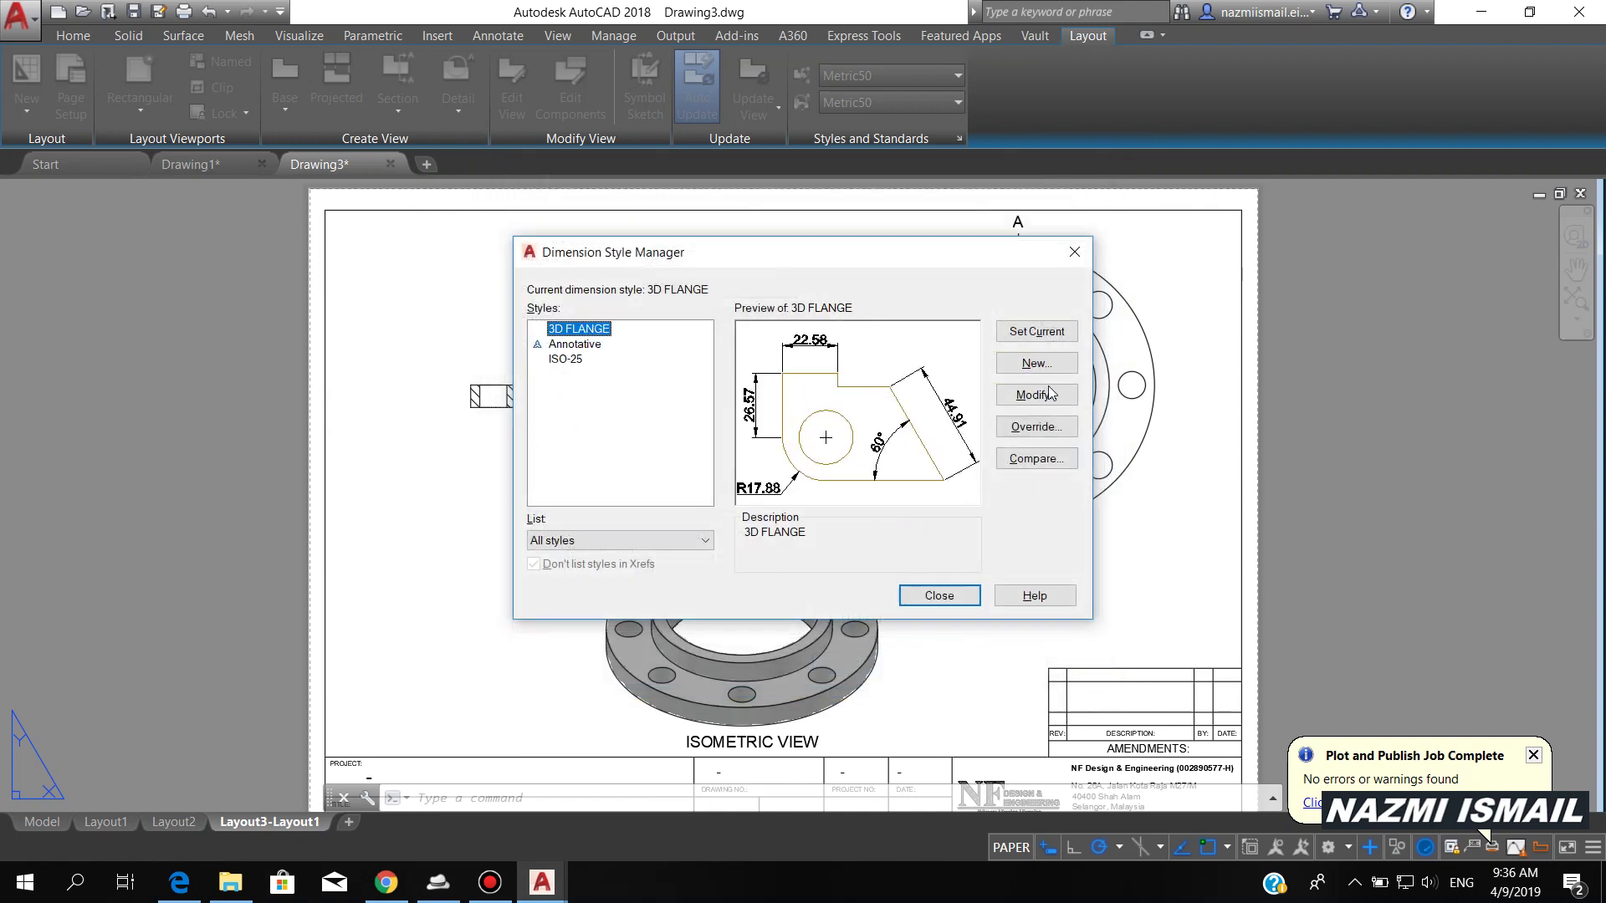
{"action": "left_click", "coordinate": [1037, 332]}
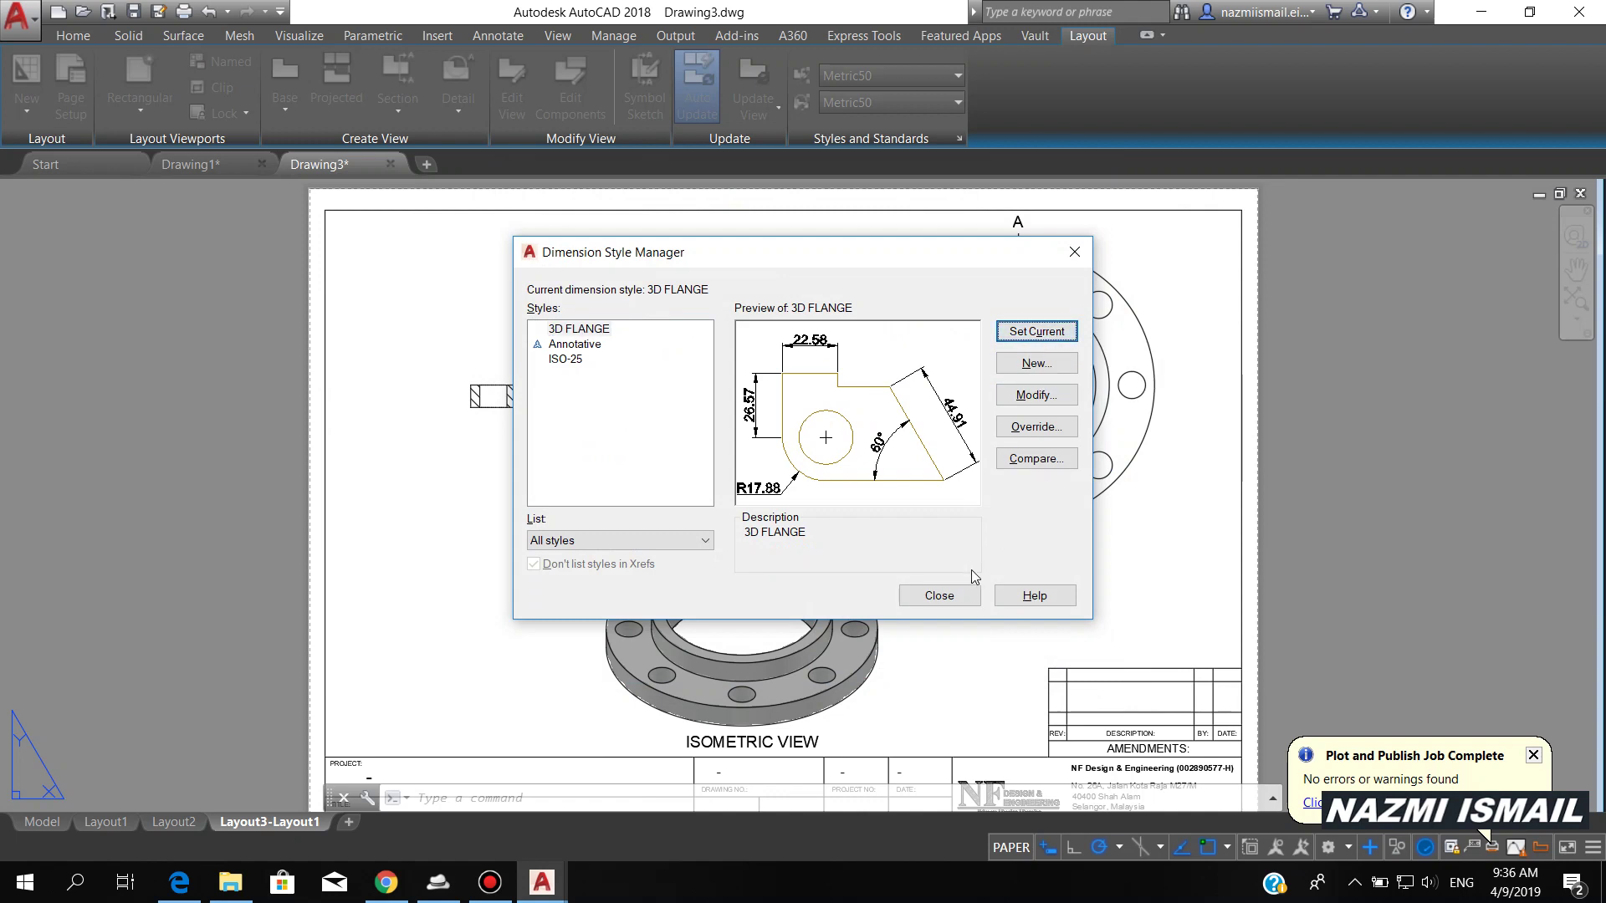
{"action": "left_click", "coordinate": [939, 596]}
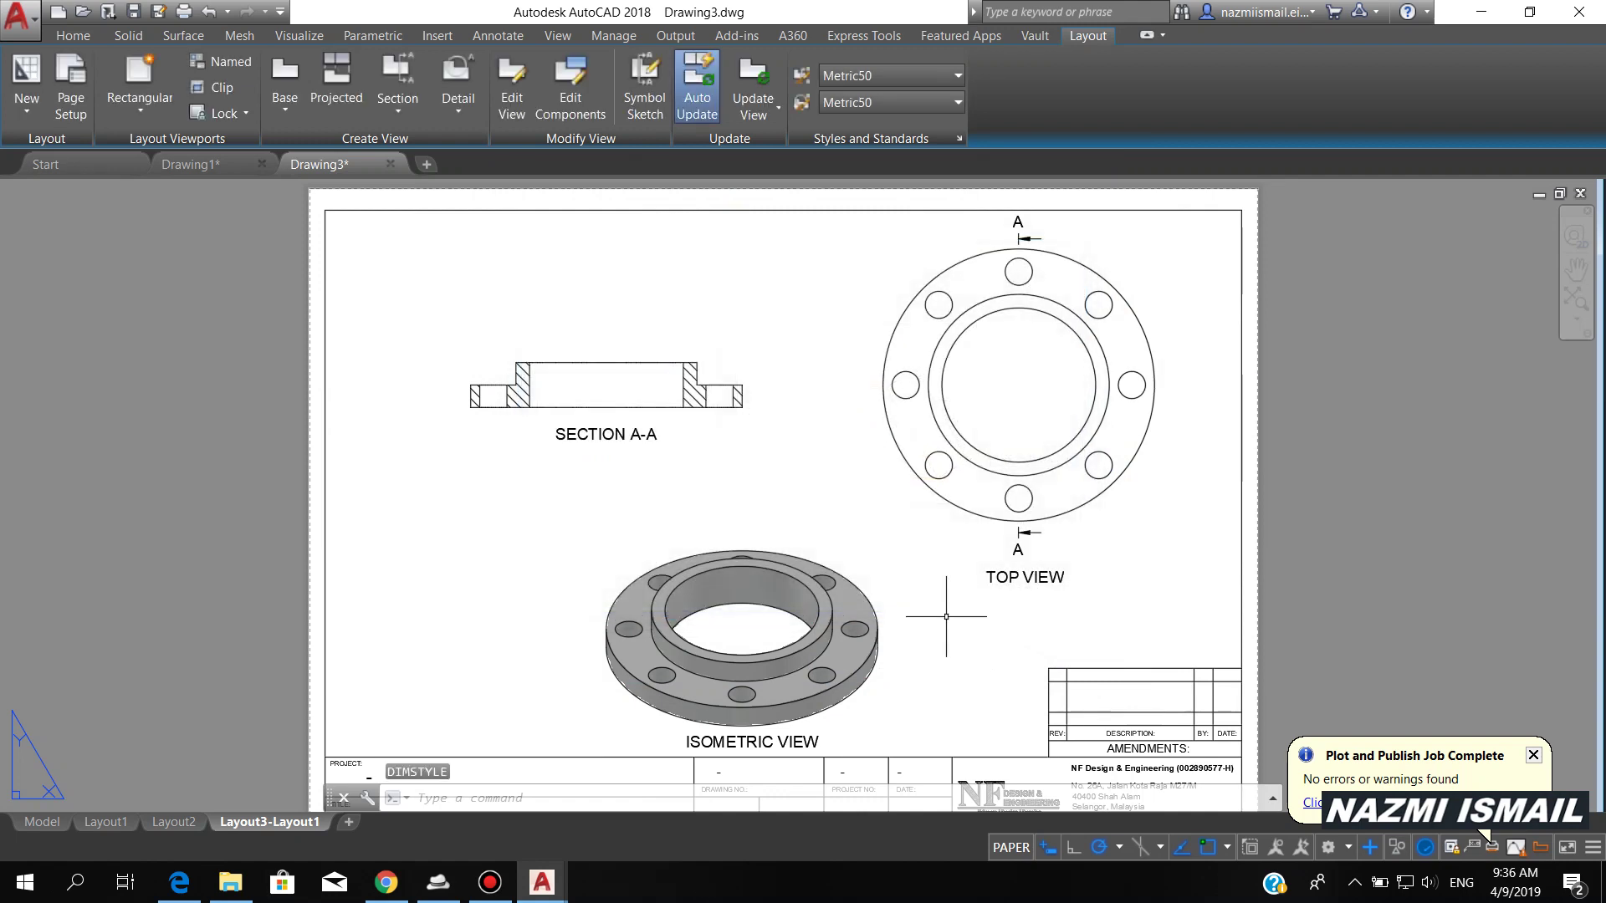
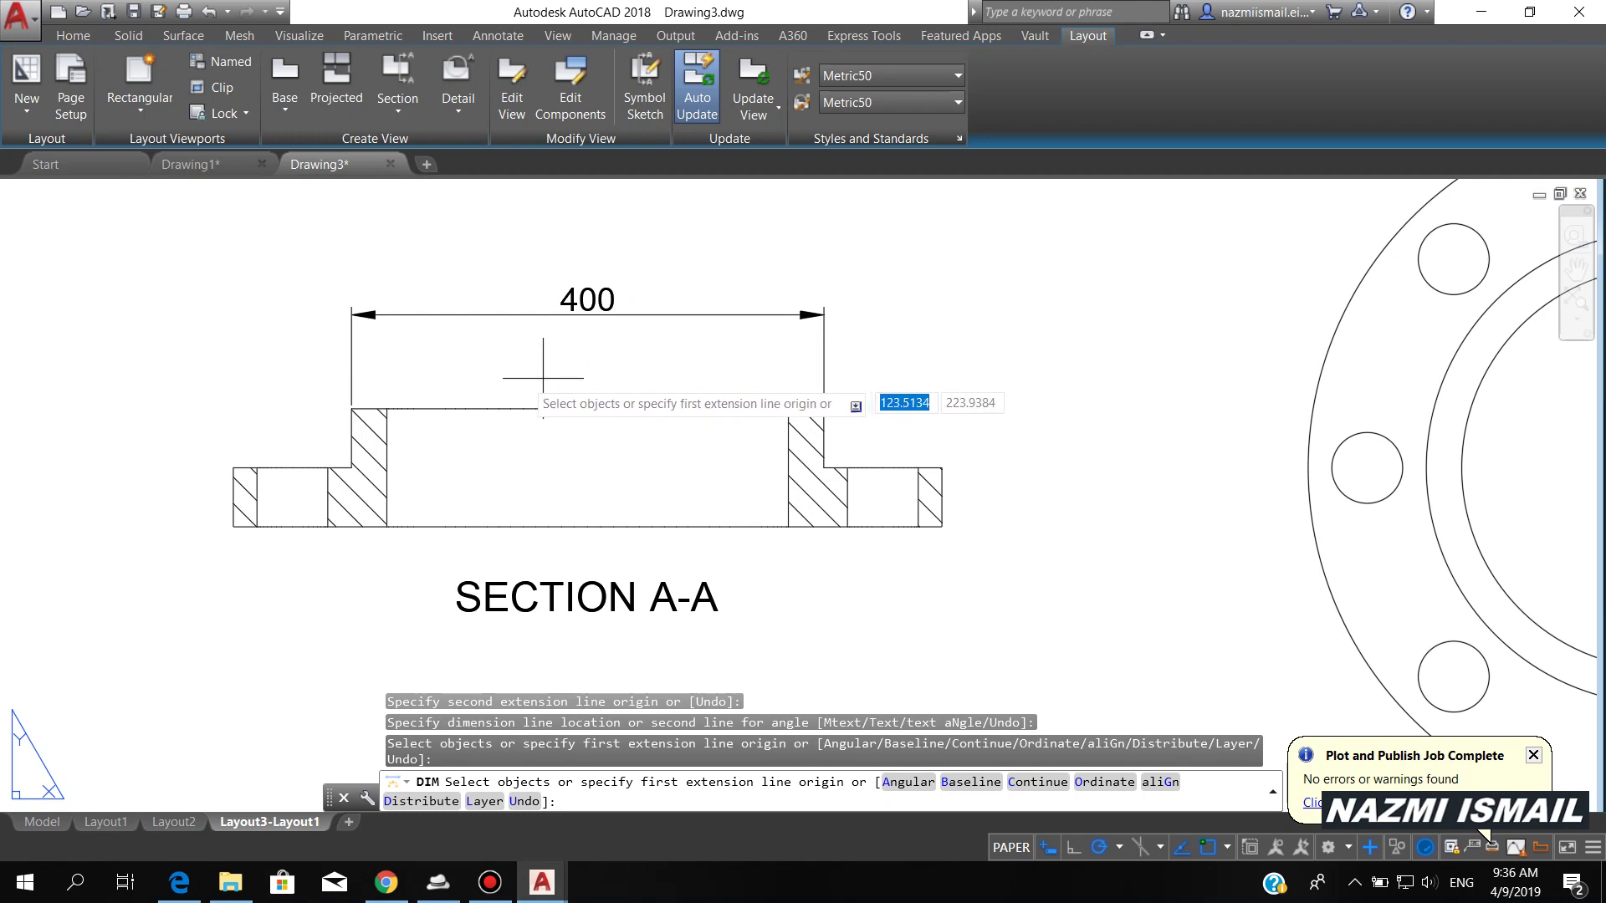
- Dimension the bore's width just above the section view and the flange thickness beside its right edge
{"action": "left_click", "coordinate": [387, 408]}
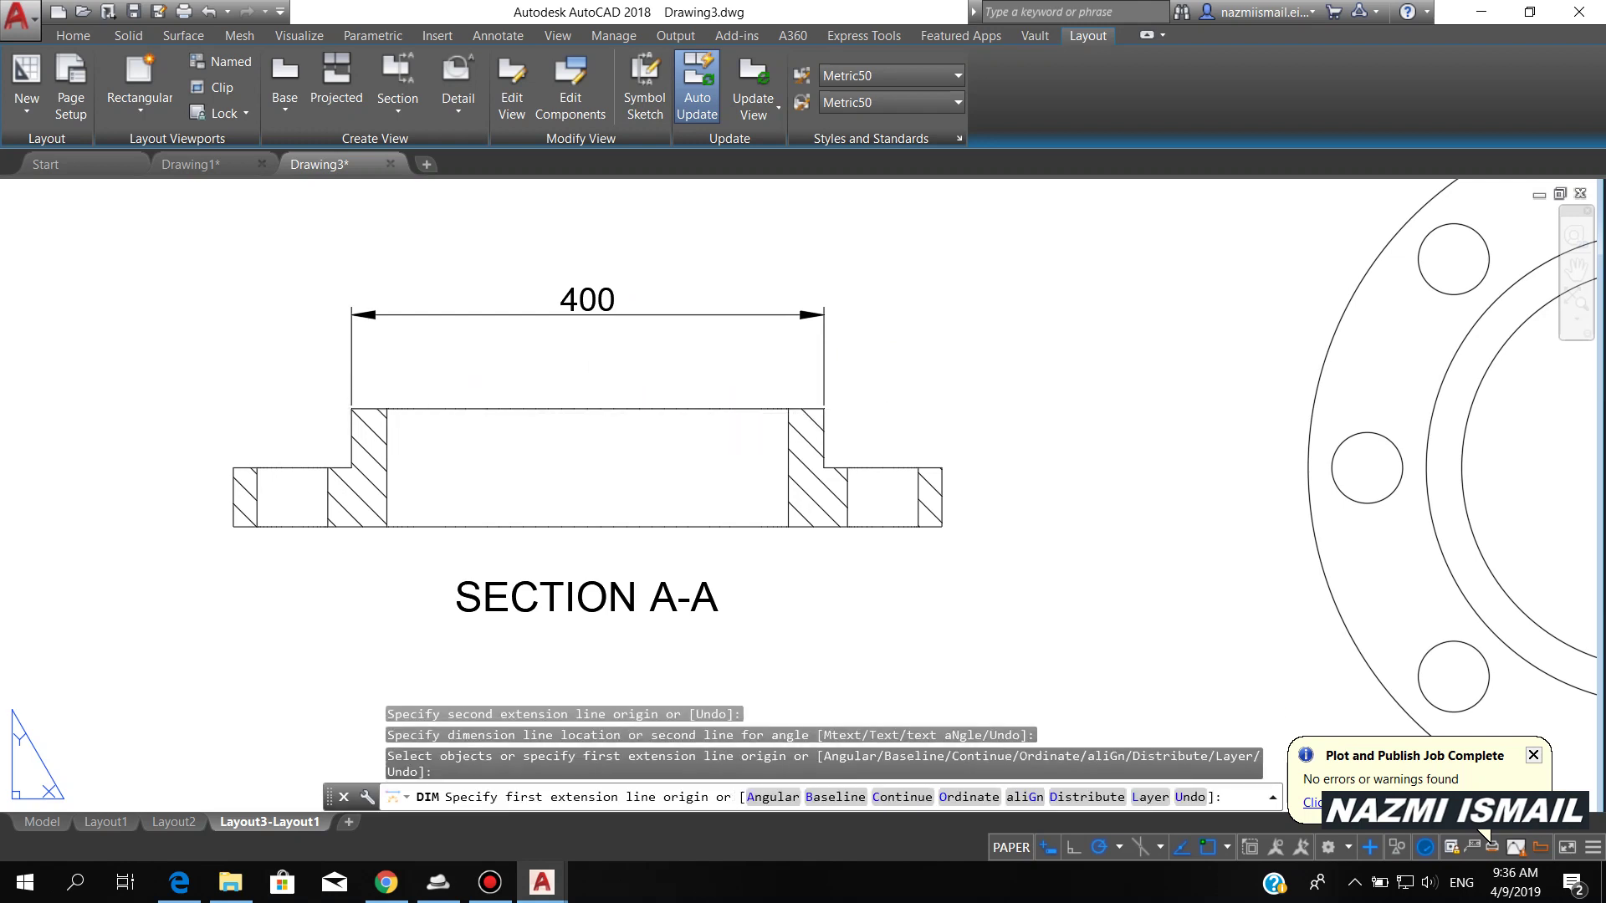
{"action": "left_click", "coordinate": [786, 408]}
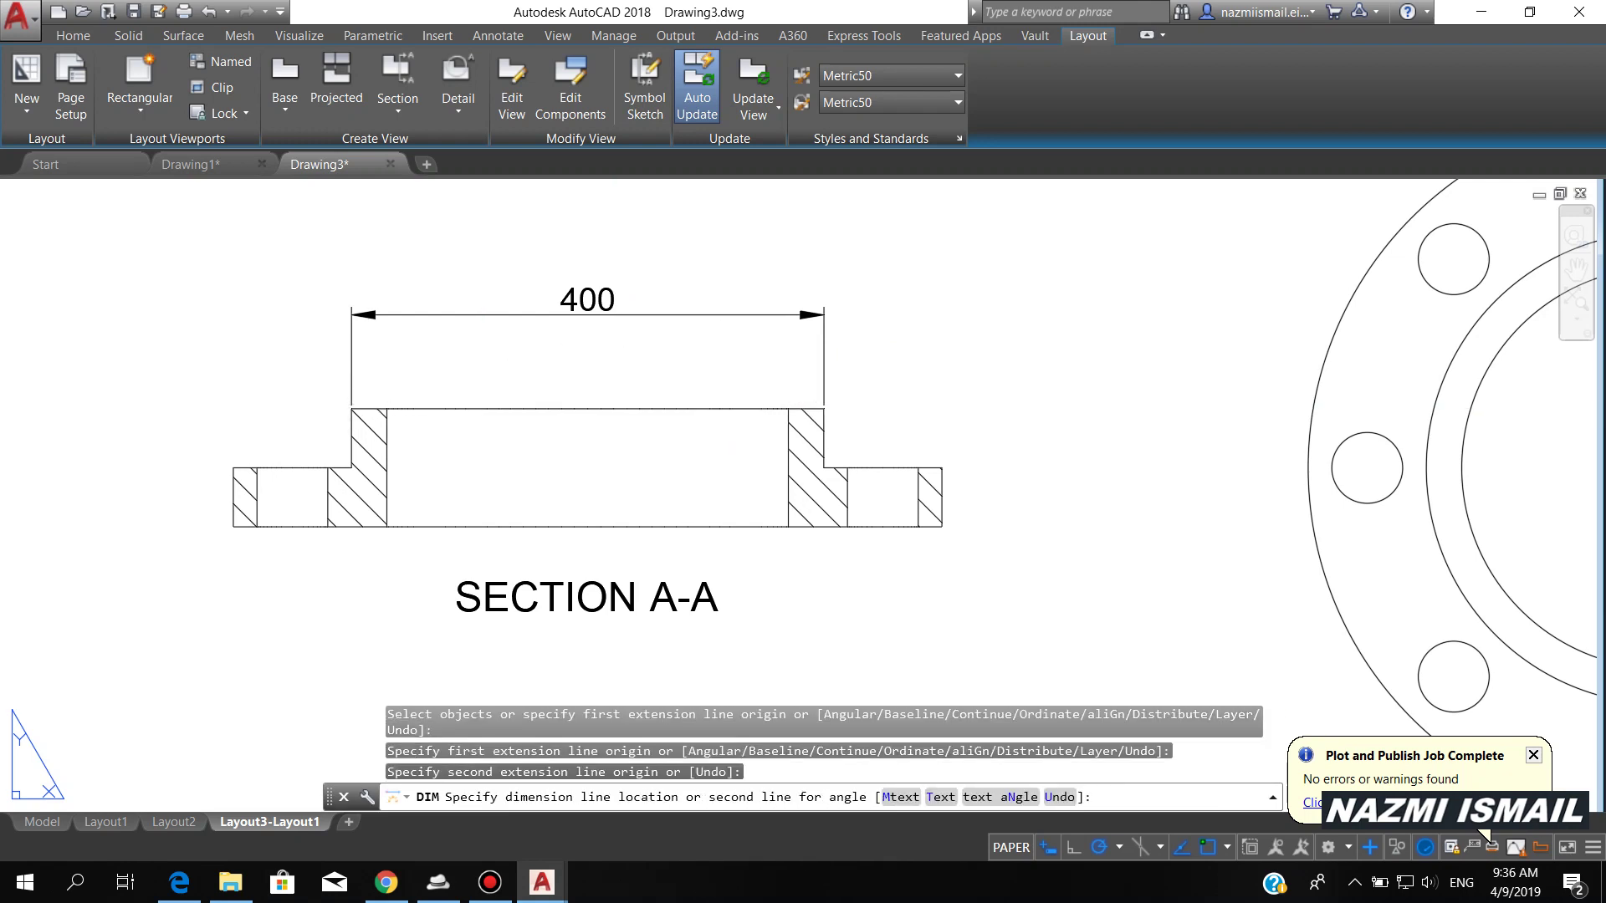
{"action": "left_click", "coordinate": [764, 370]}
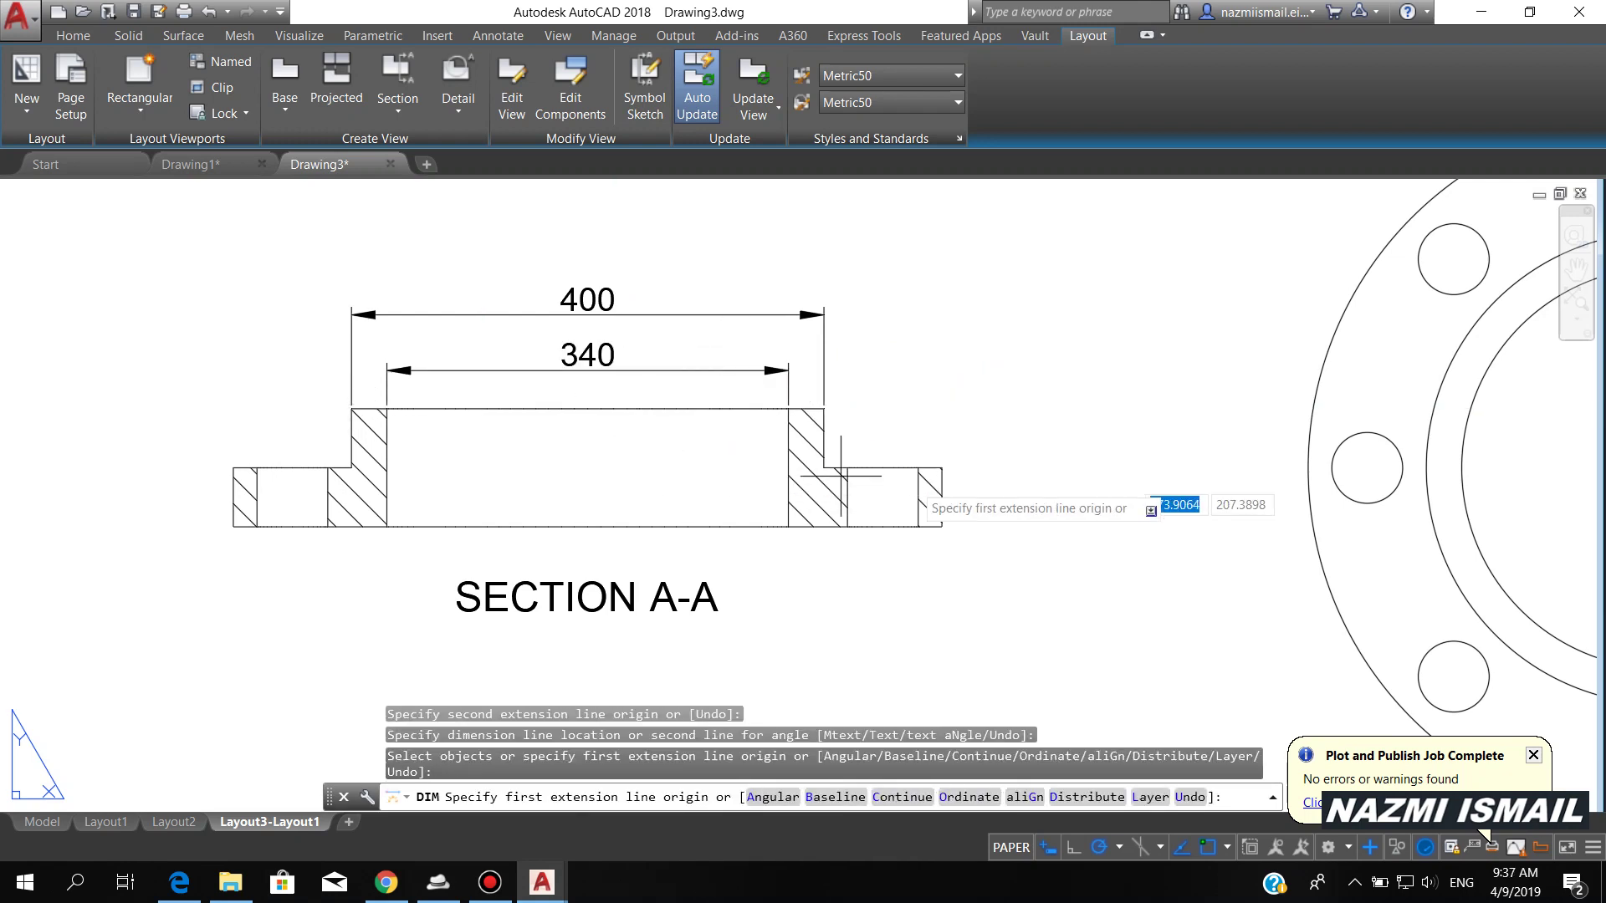
{"action": "left_click", "coordinate": [942, 468]}
{"action": "left_click", "coordinate": [942, 526]}
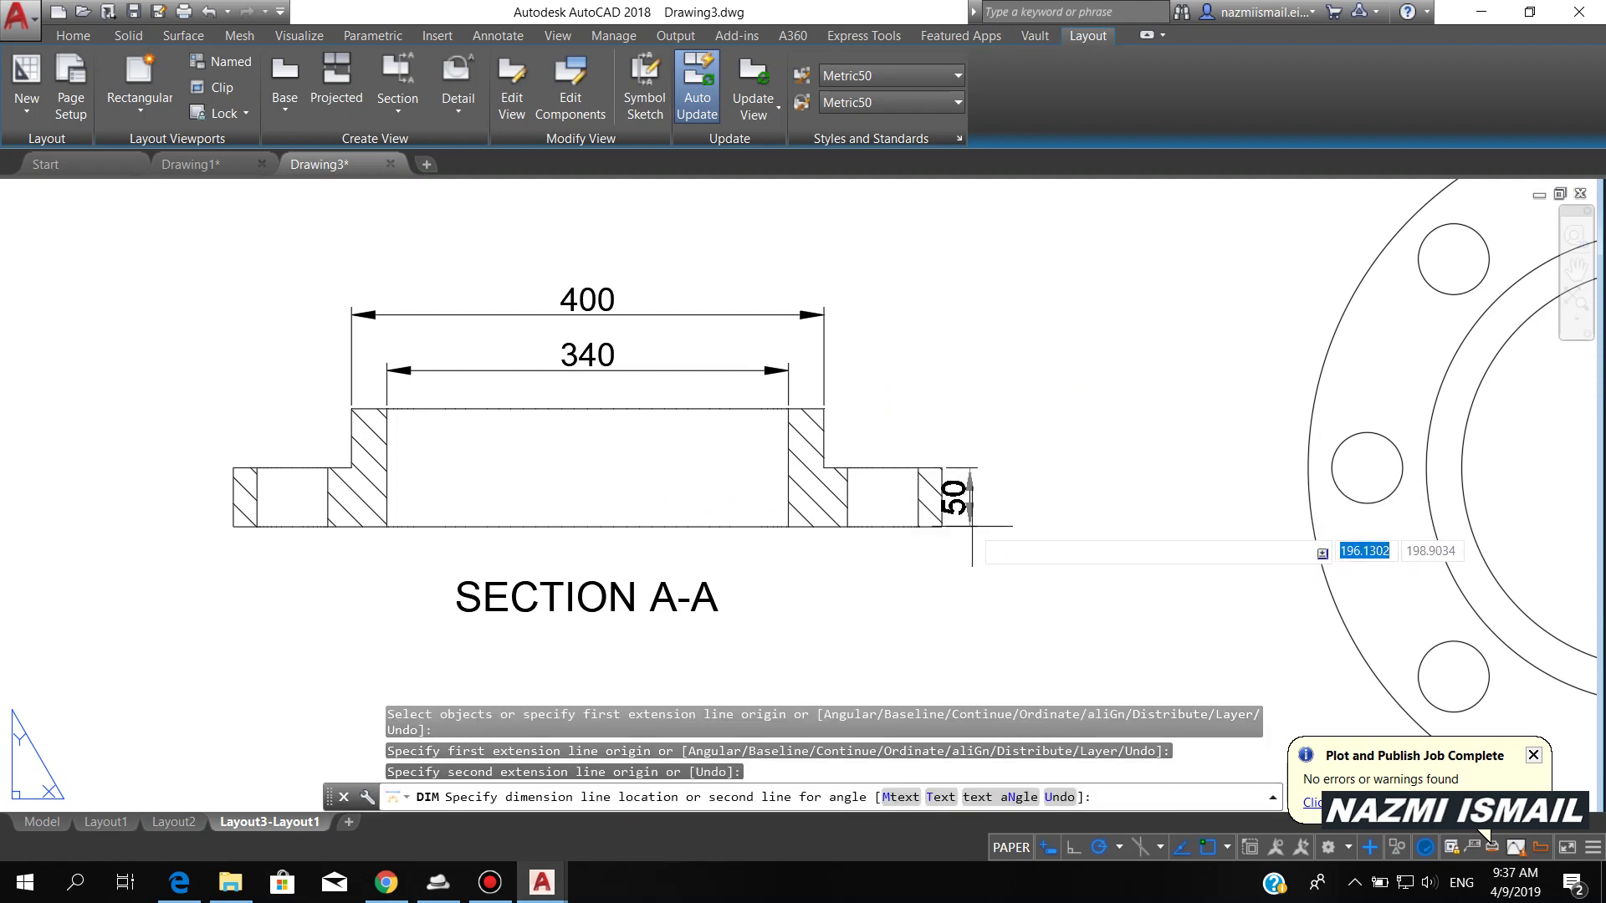
{"action": "left_click", "coordinate": [973, 502]}
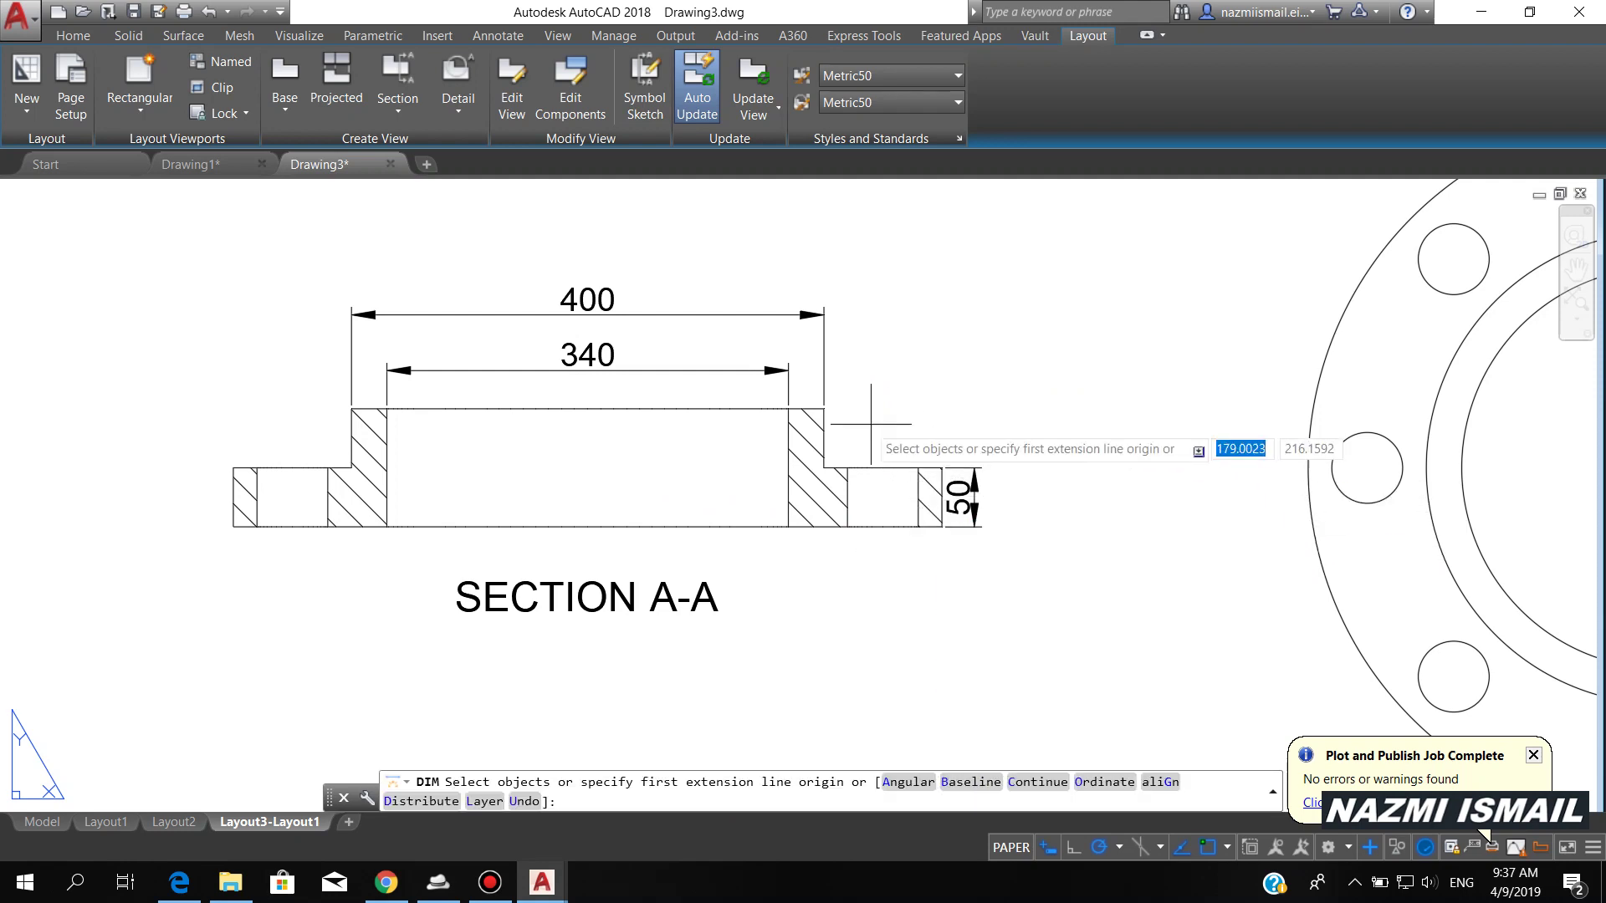
- Dimension the hub's height above the flange and the overall height beside the section view
{"action": "left_click", "coordinate": [823, 409]}
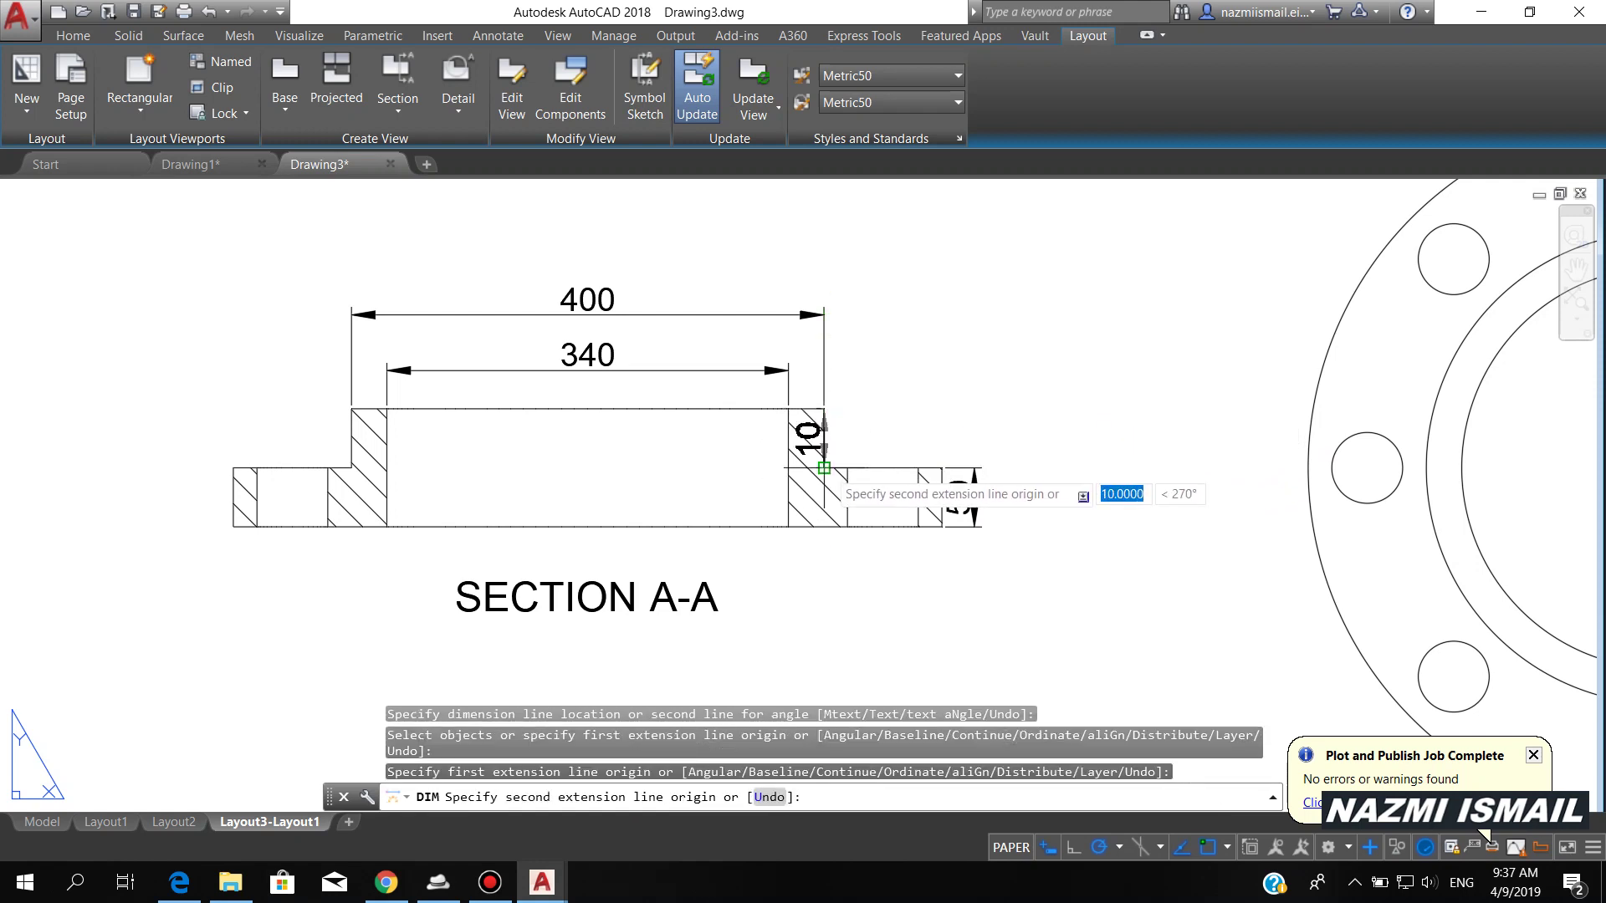
{"action": "left_click", "coordinate": [824, 468]}
{"action": "left_click", "coordinate": [887, 435]}
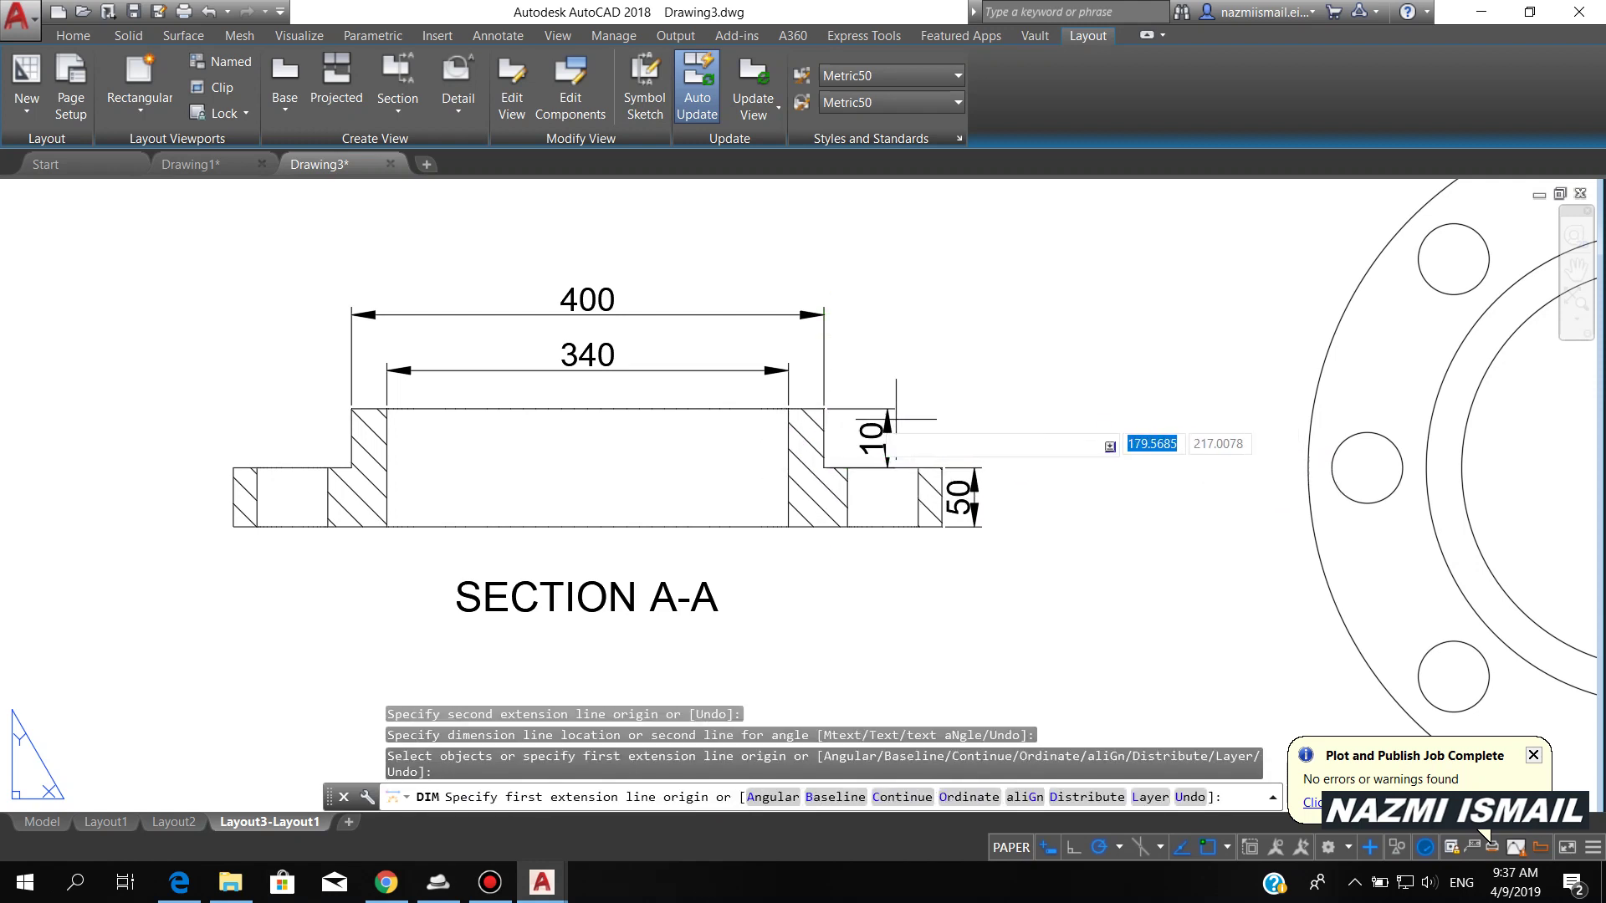
{"action": "left_click", "coordinate": [824, 409]}
{"action": "left_click", "coordinate": [822, 527]}
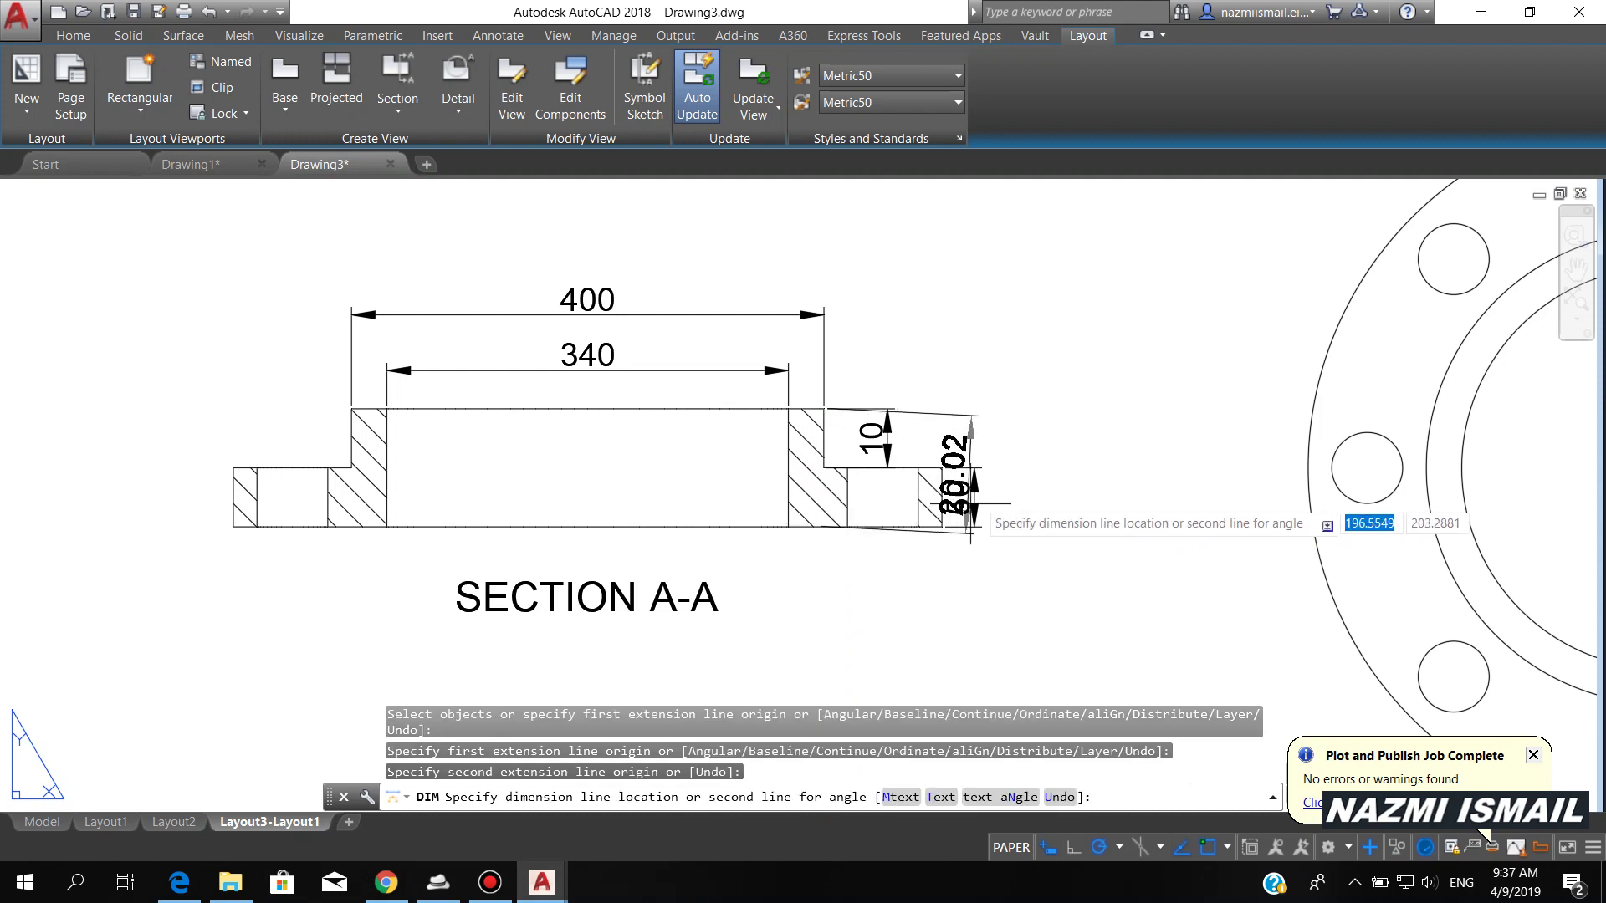
{"action": "left_click", "coordinate": [1034, 375]}
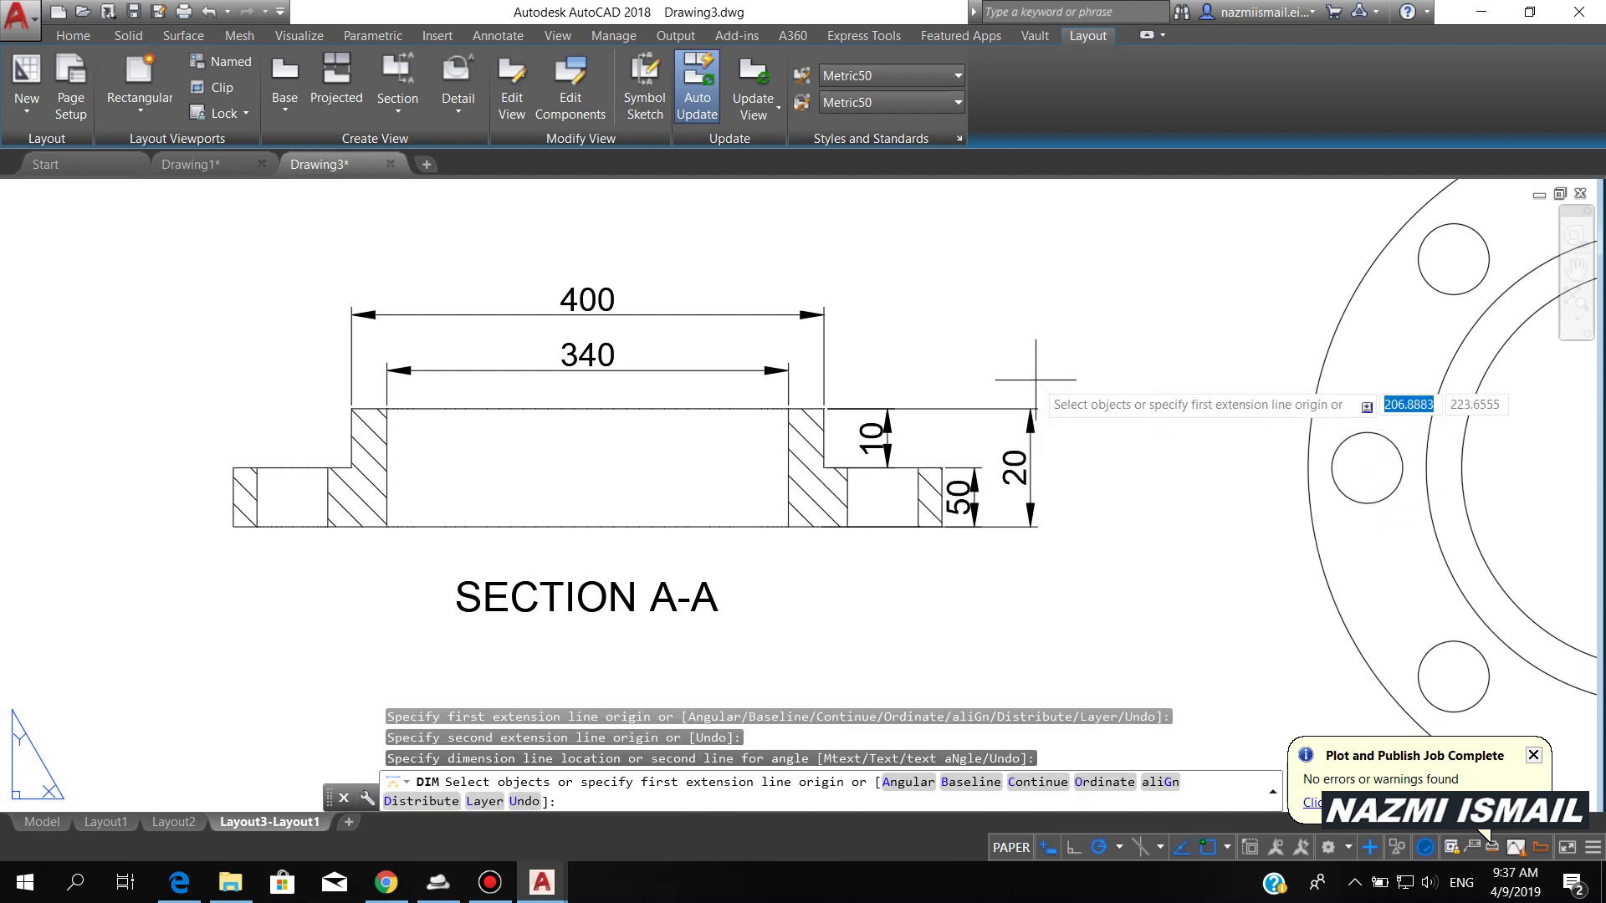
{"action": "key", "text": "Escape"}
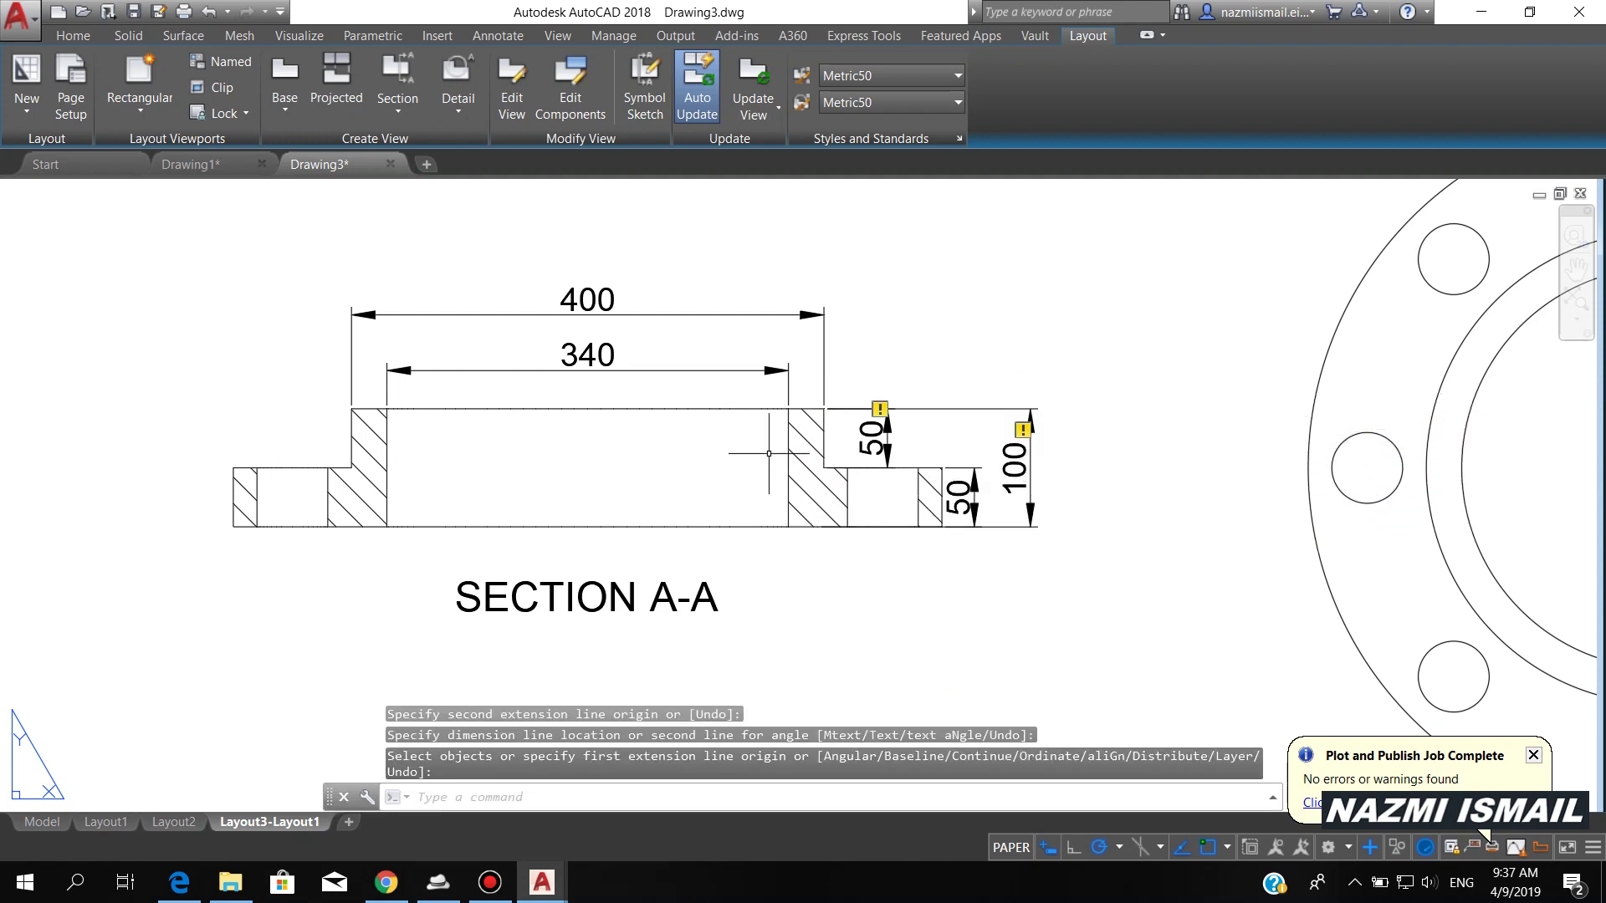
- Add centerlines through the bore and both bolt holes in the section view
{"action": "scroll", "coordinate": [769, 453], "scroll_direction": "down", "scroll_amount": 2}
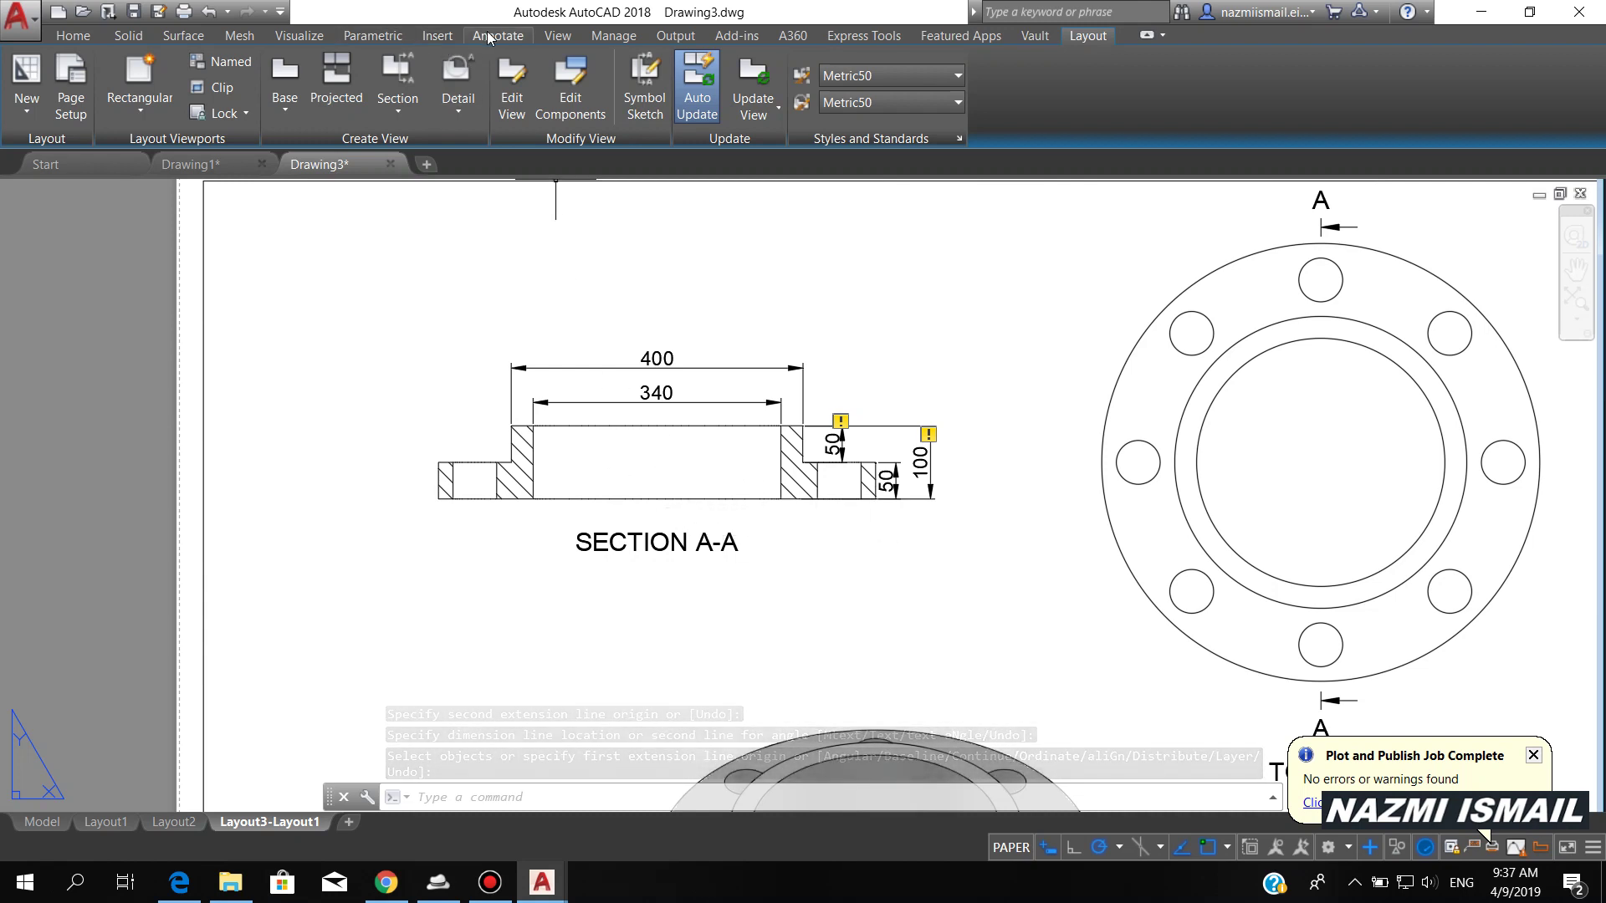
{"action": "left_click", "coordinate": [492, 36]}
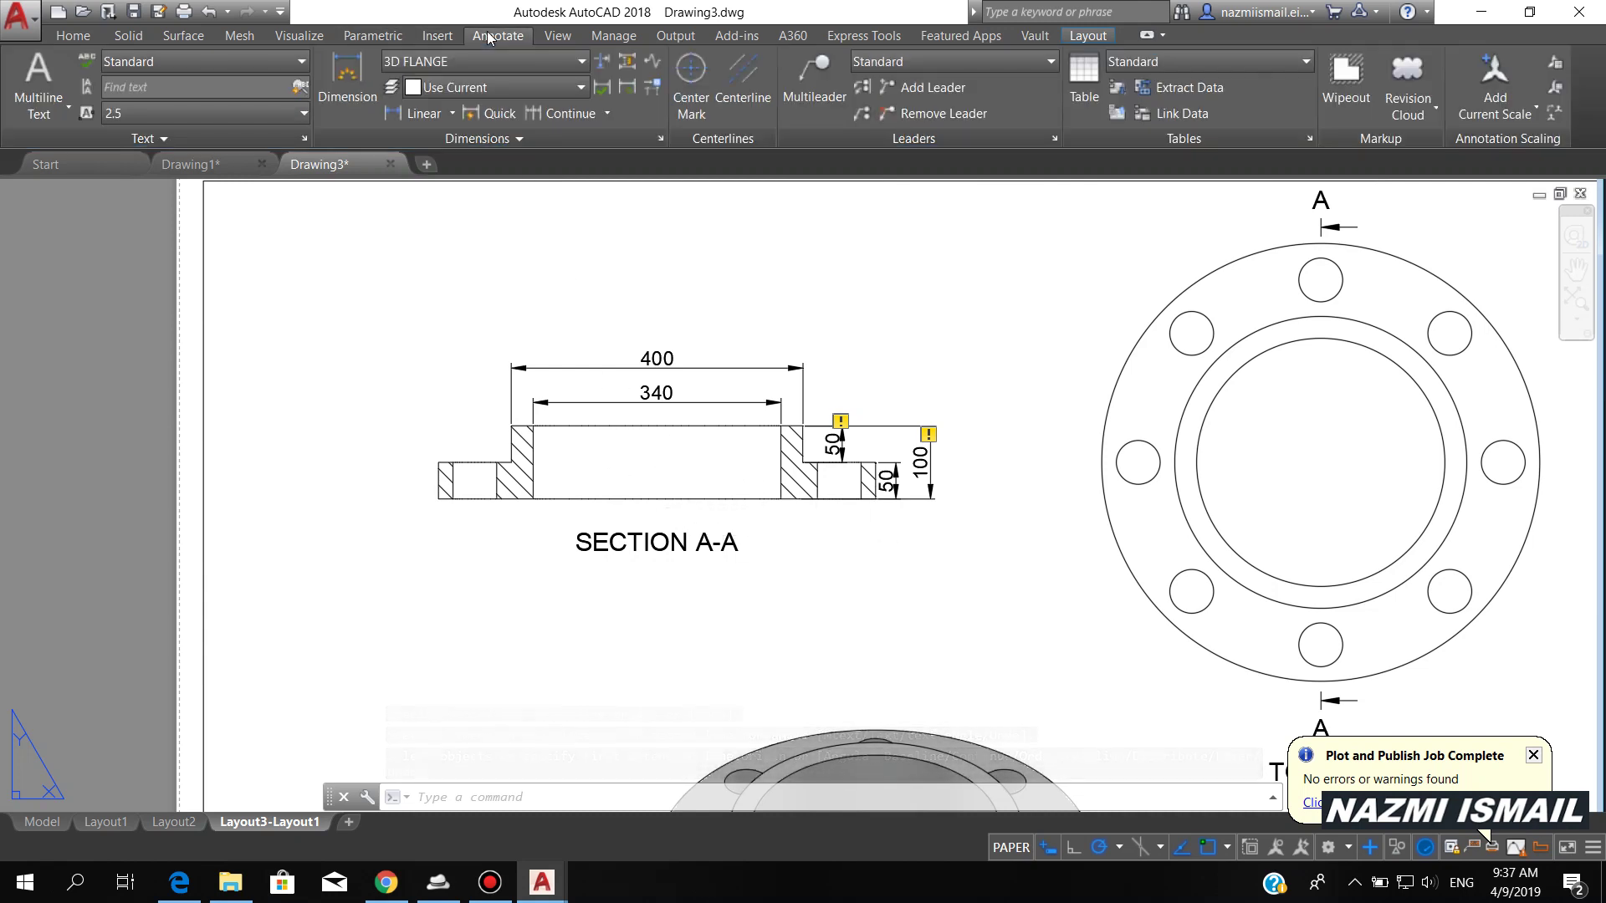
{"action": "left_click", "coordinate": [737, 81]}
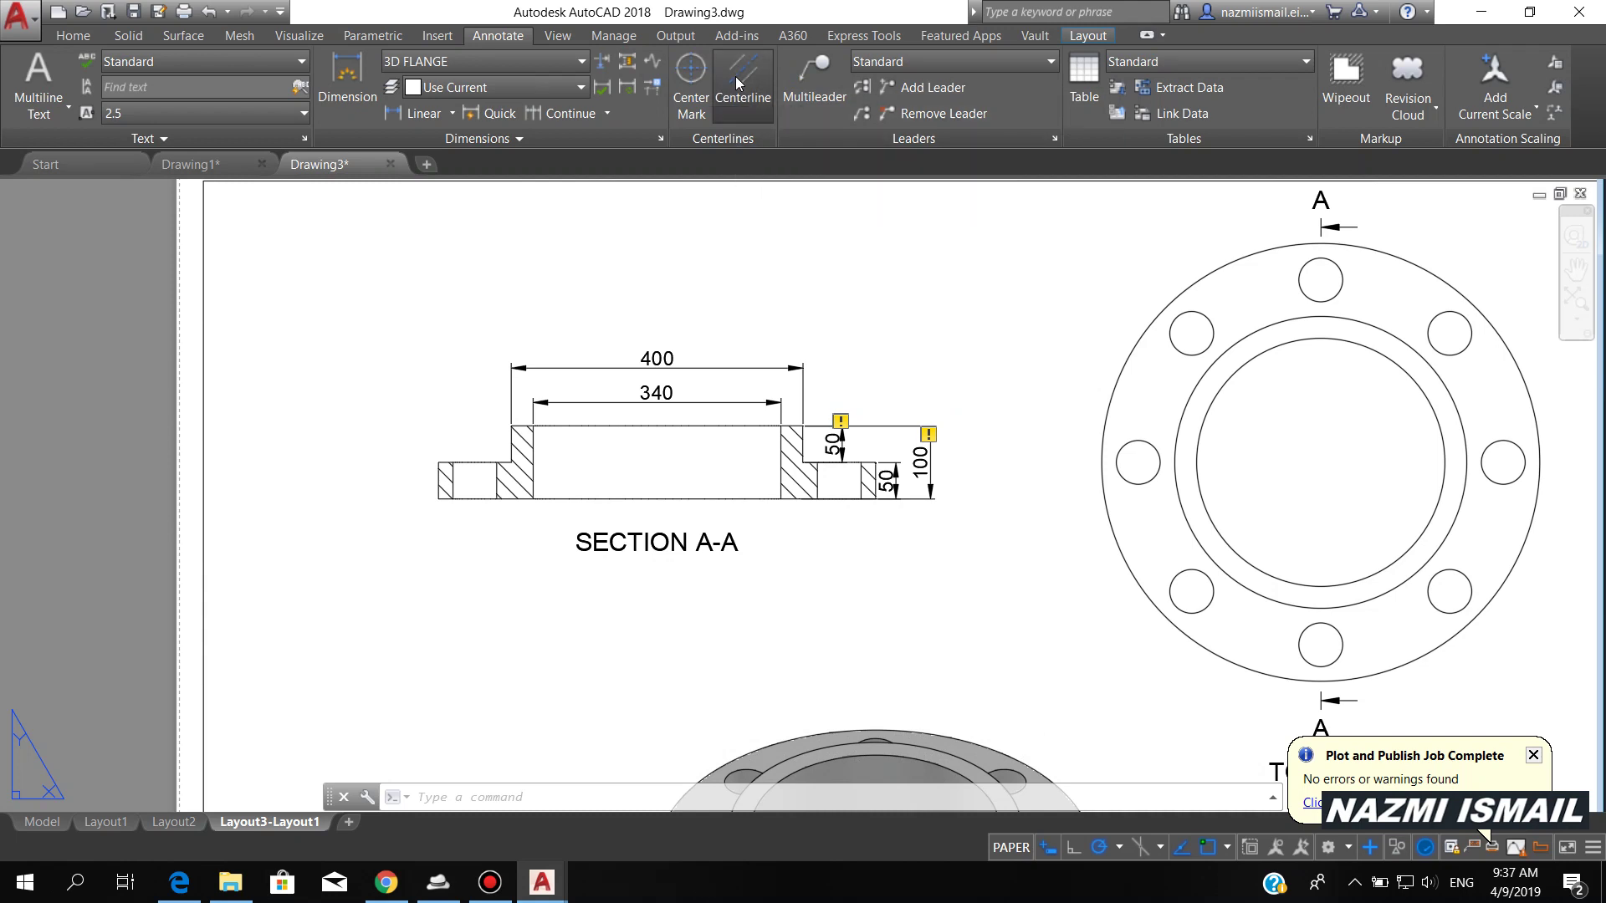
{"action": "left_click", "coordinate": [533, 439]}
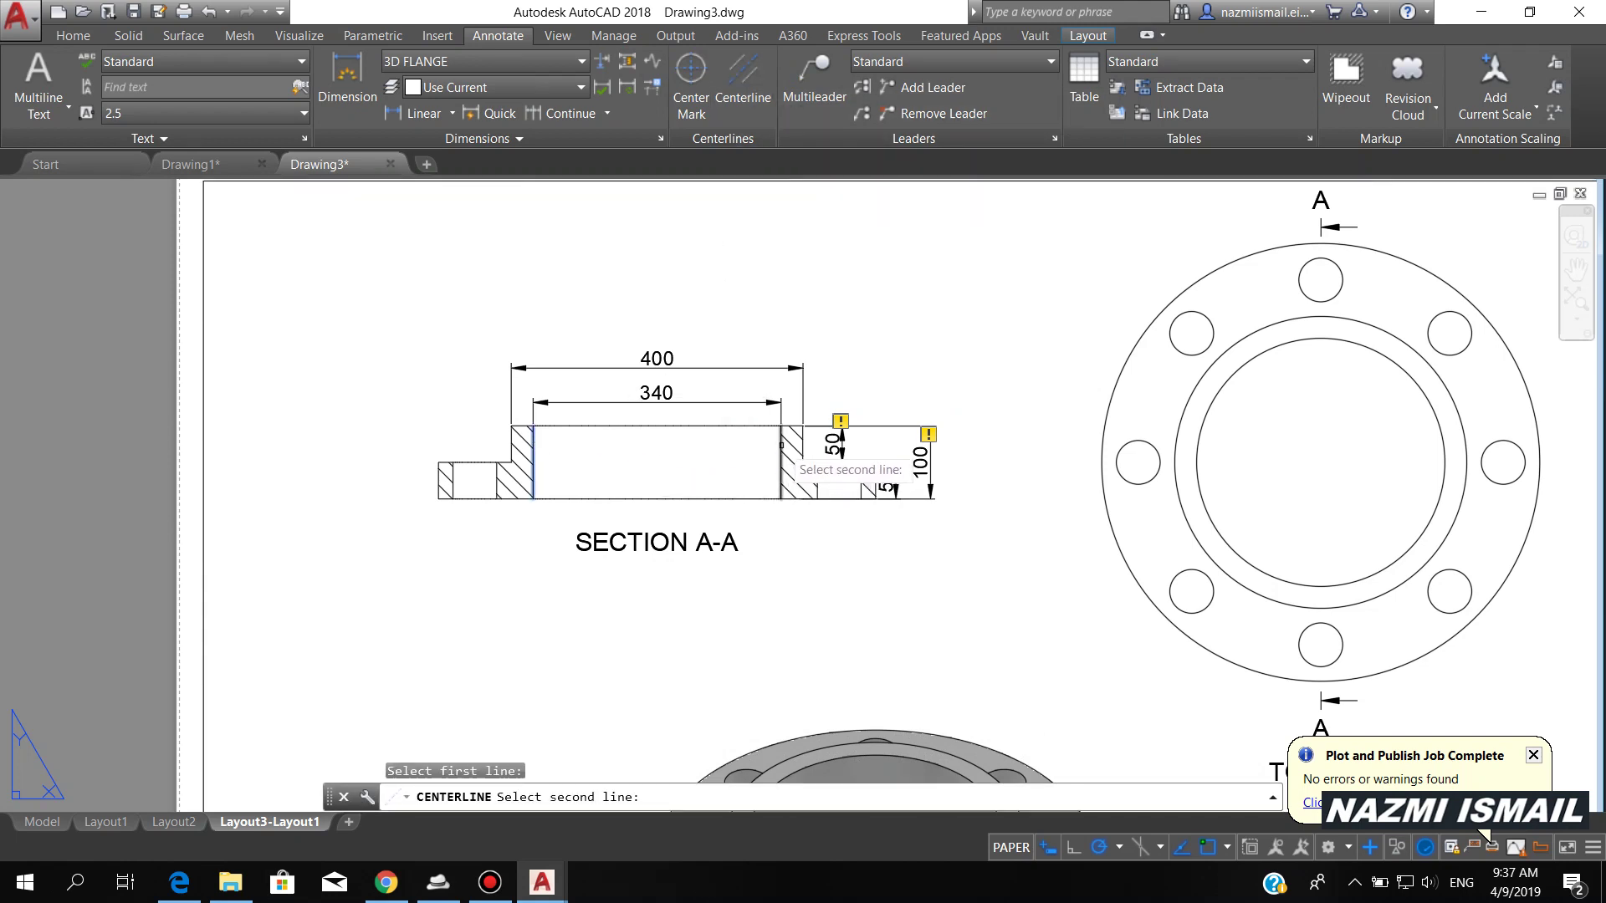
{"action": "left_click", "coordinate": [782, 473]}
{"action": "key", "text": "Return"}
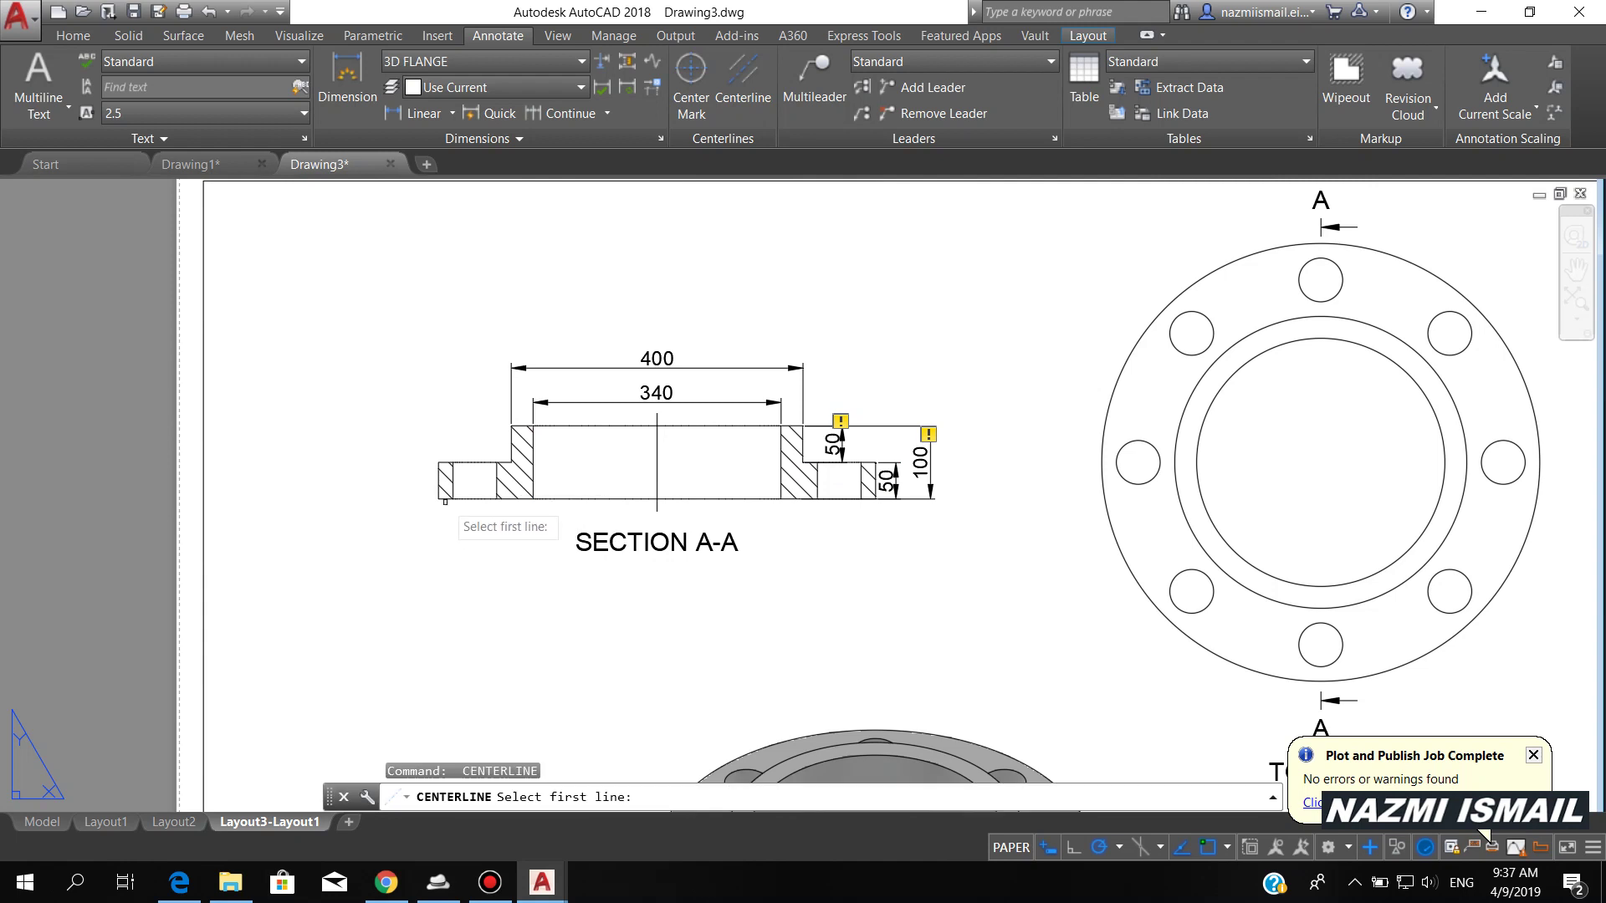
{"action": "left_click", "coordinate": [453, 486]}
{"action": "left_click", "coordinate": [495, 473]}
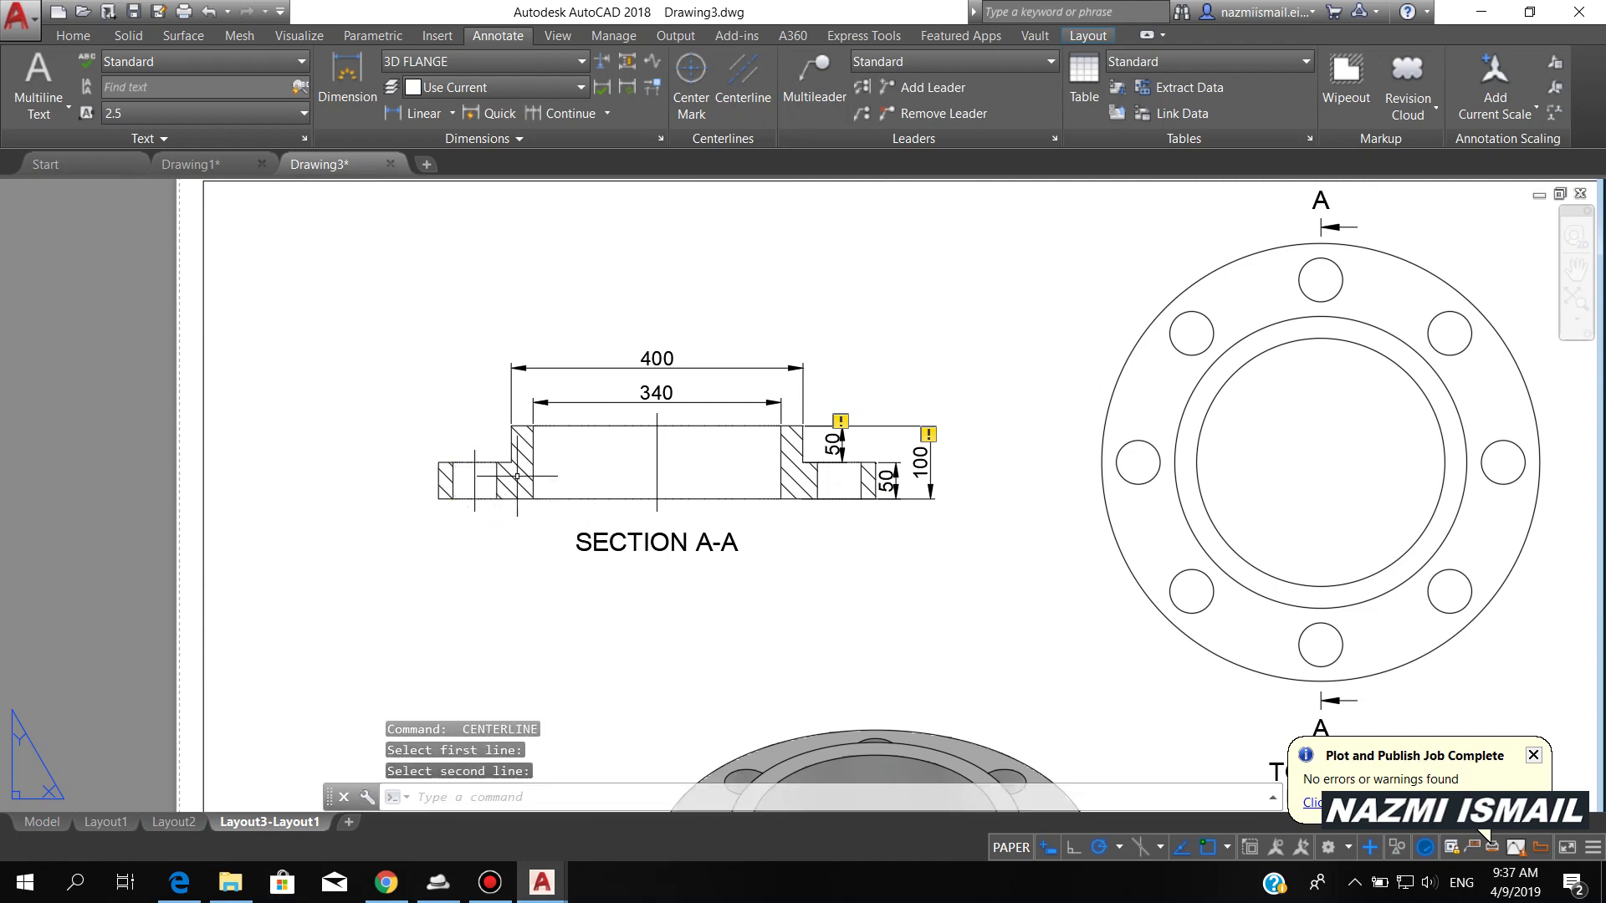
{"action": "key", "text": "Return"}
{"action": "left_click", "coordinate": [819, 475]}
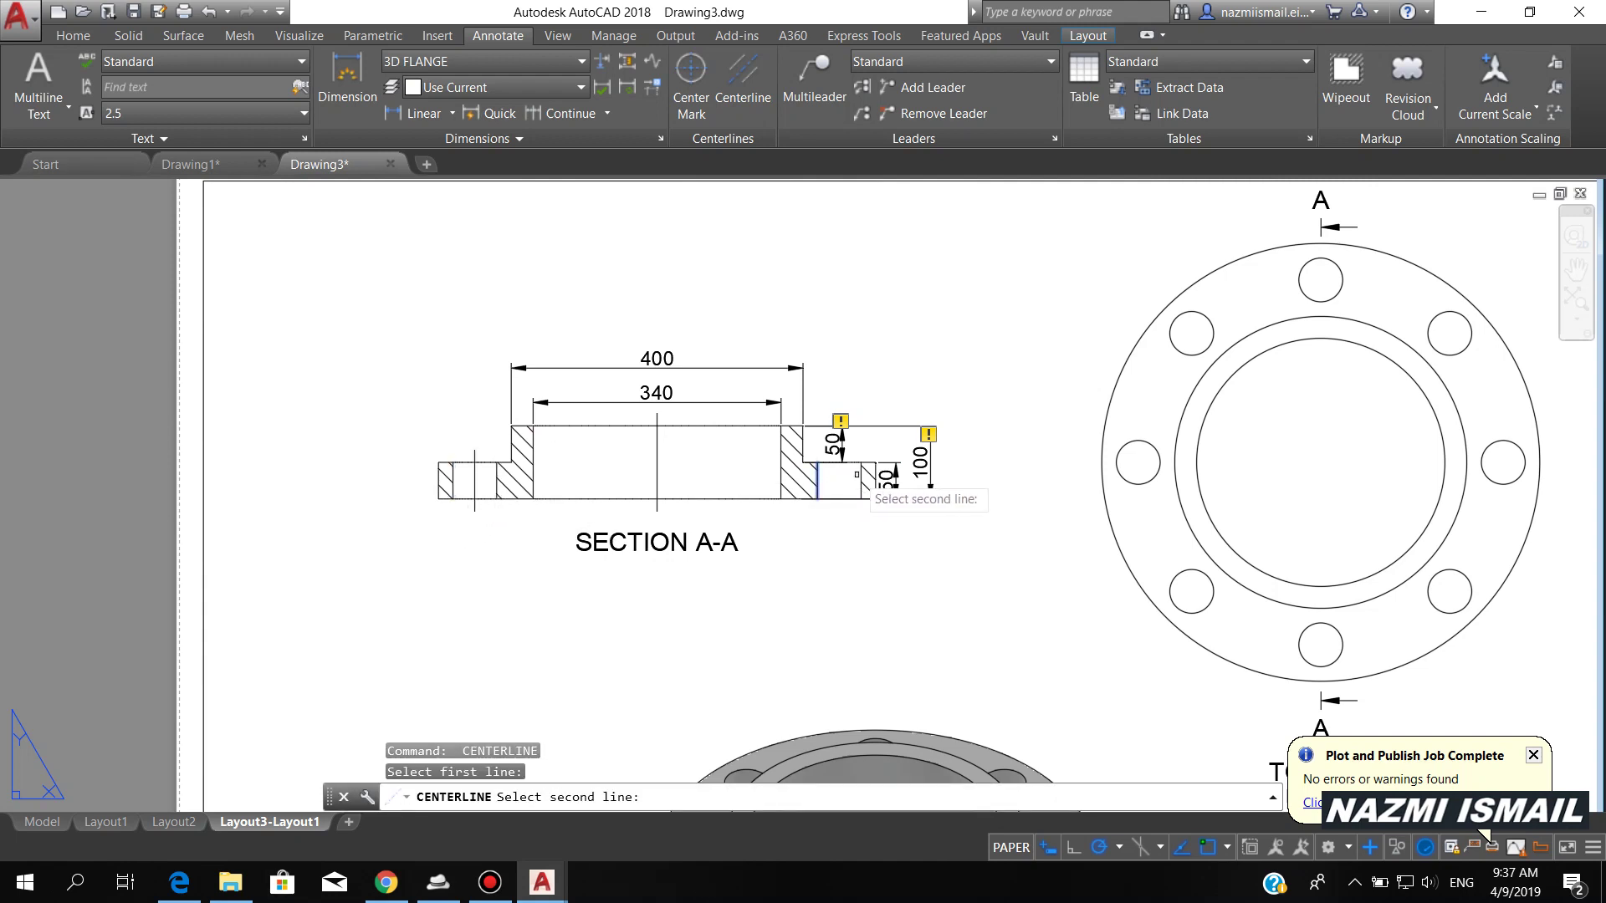
{"action": "left_click", "coordinate": [862, 485]}
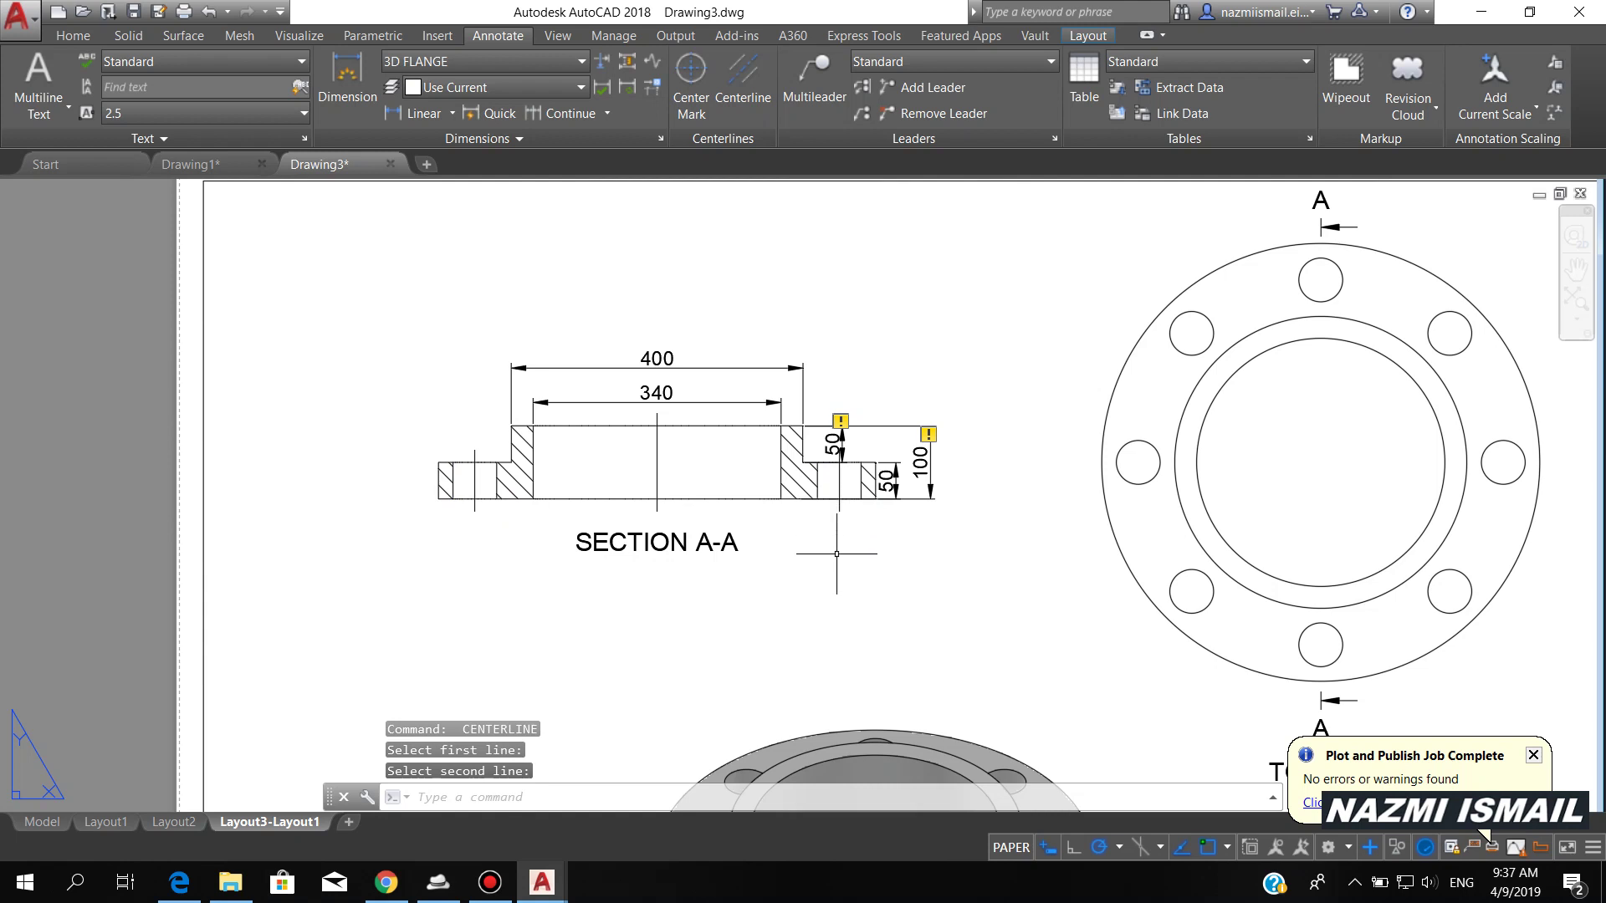
- Set the global linetype scale factor to 0.4 and dismiss the plot completion notification
{"action": "type", "text": "LTS"}
{"action": "key", "text": "Return"}
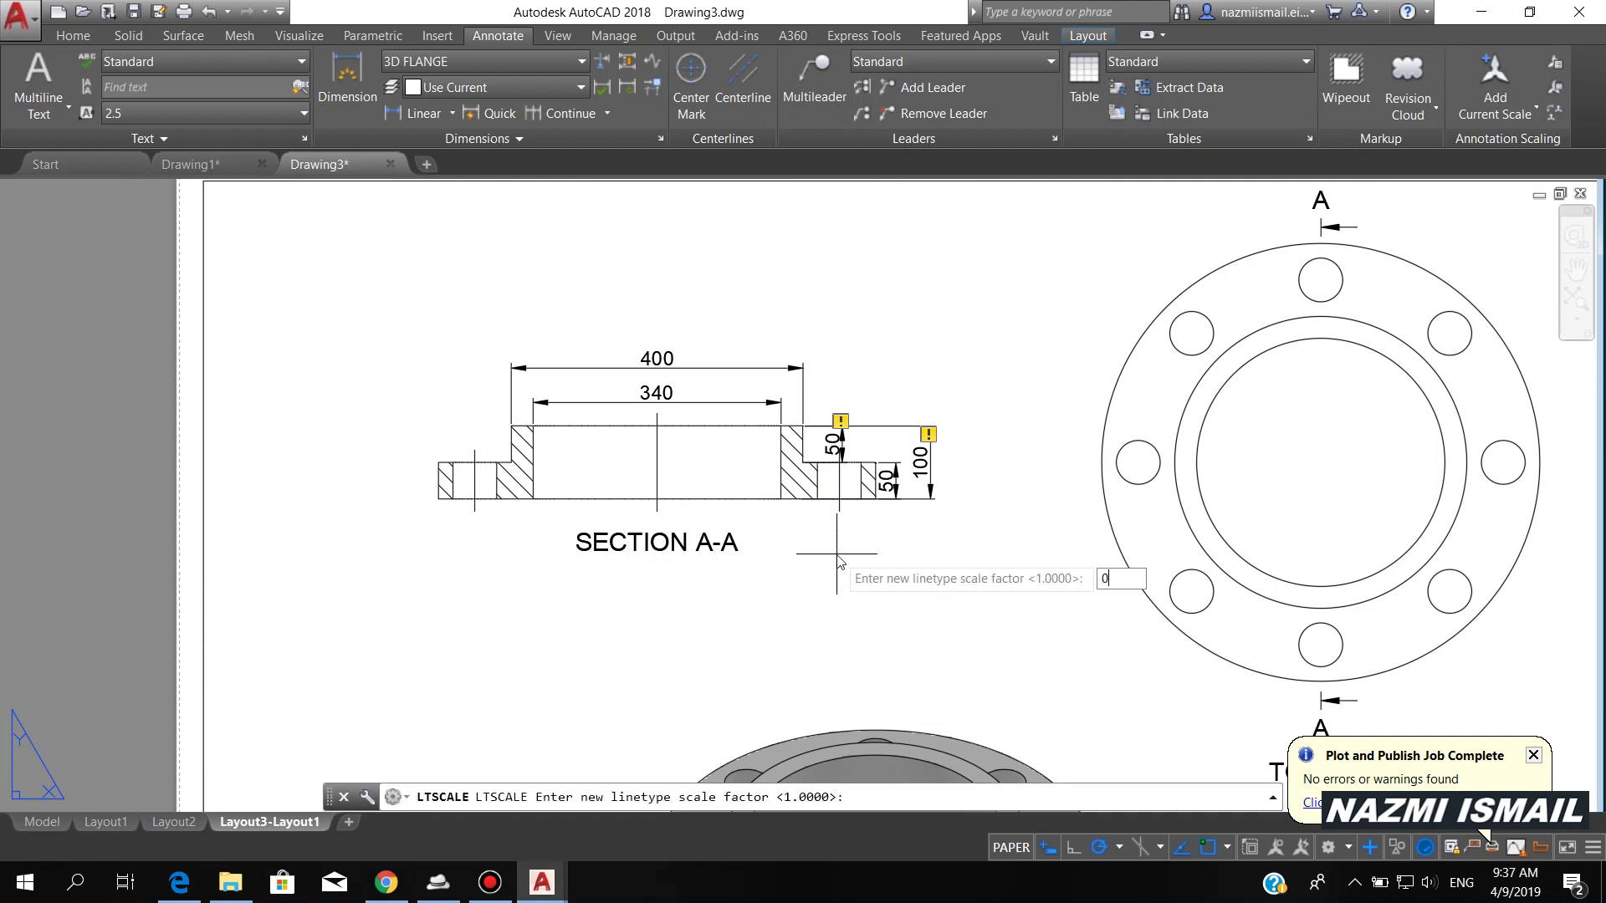
{"action": "type", "text": "0.4"}
{"action": "key", "text": "Return"}
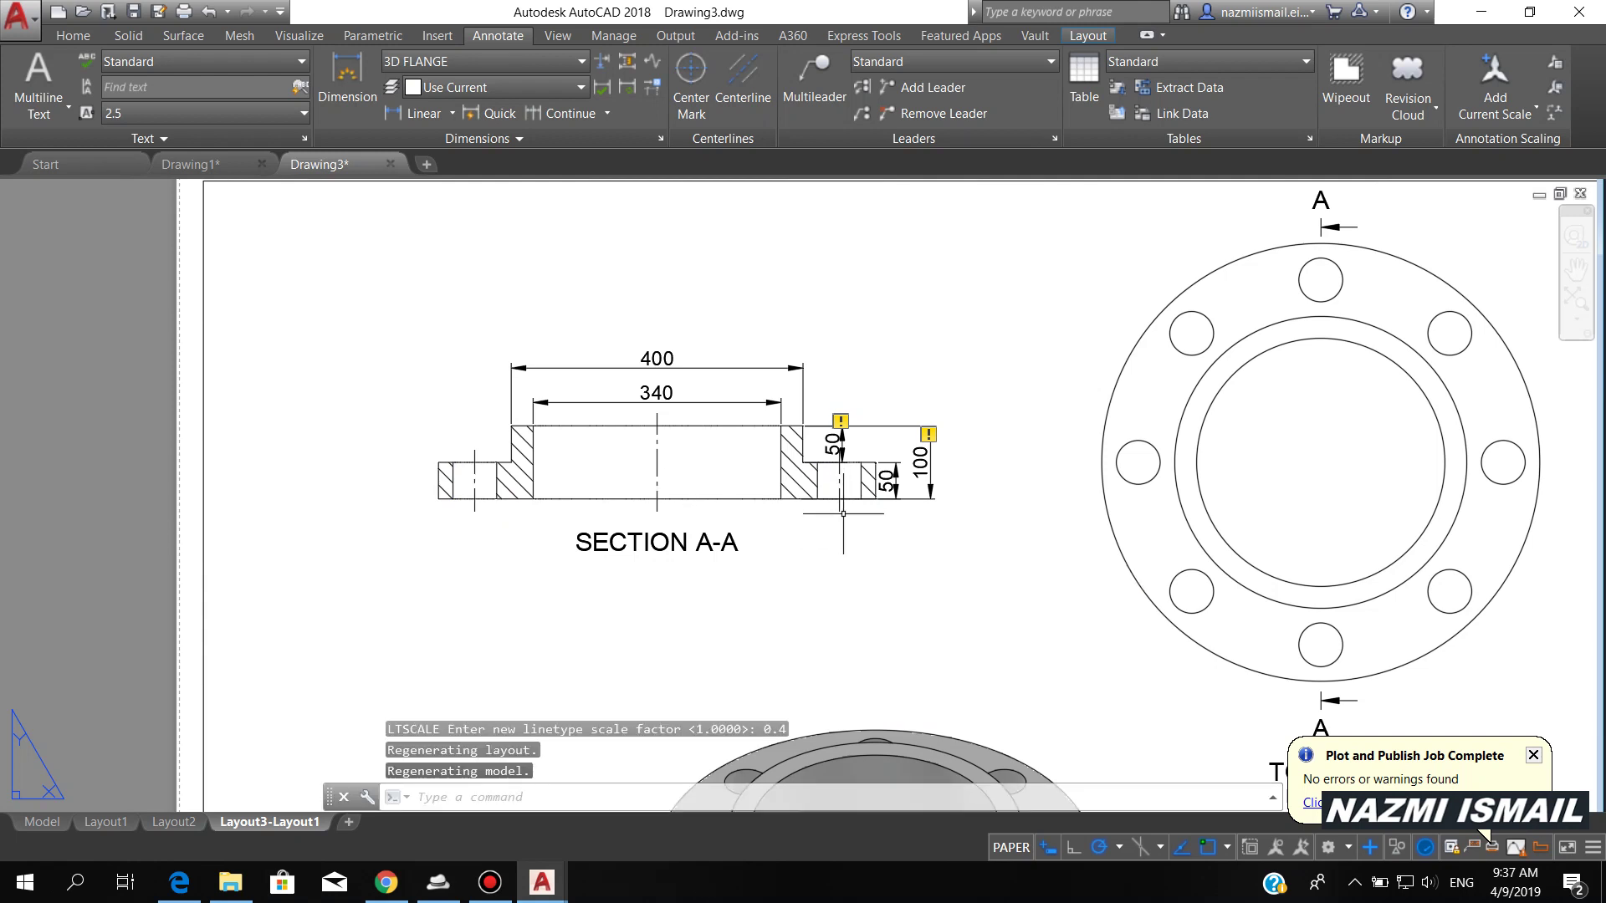
{"action": "left_click", "coordinate": [1533, 756]}
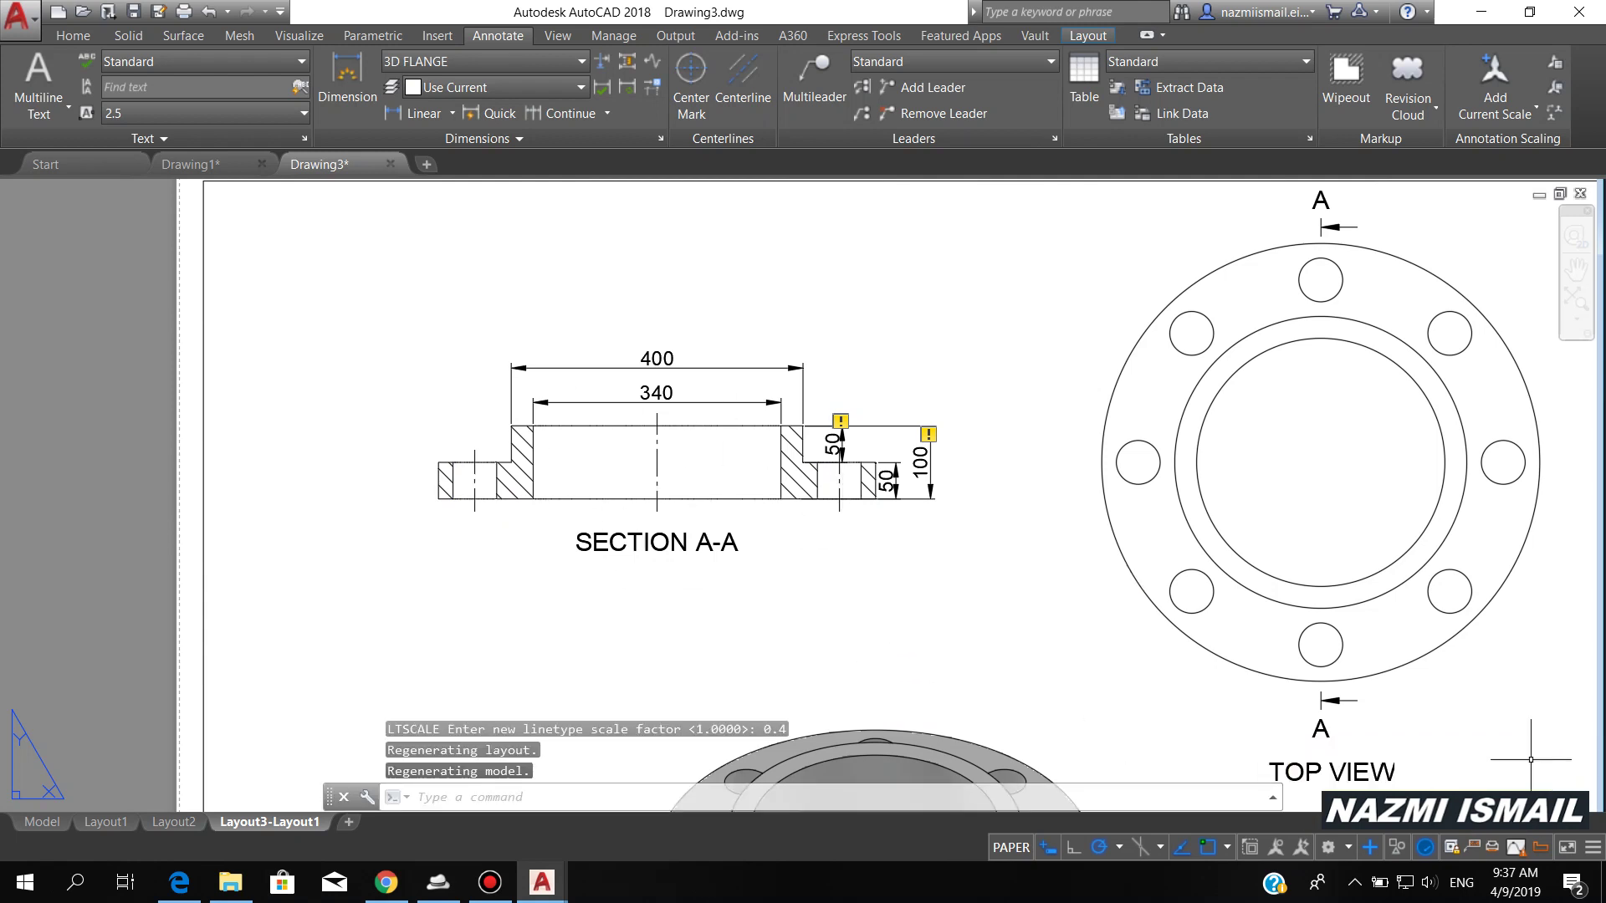
- Add center marks to the bore circle and all eight bolt holes in the top view
{"action": "scroll", "coordinate": [1129, 667], "scroll_direction": "down", "scroll_amount": 3}
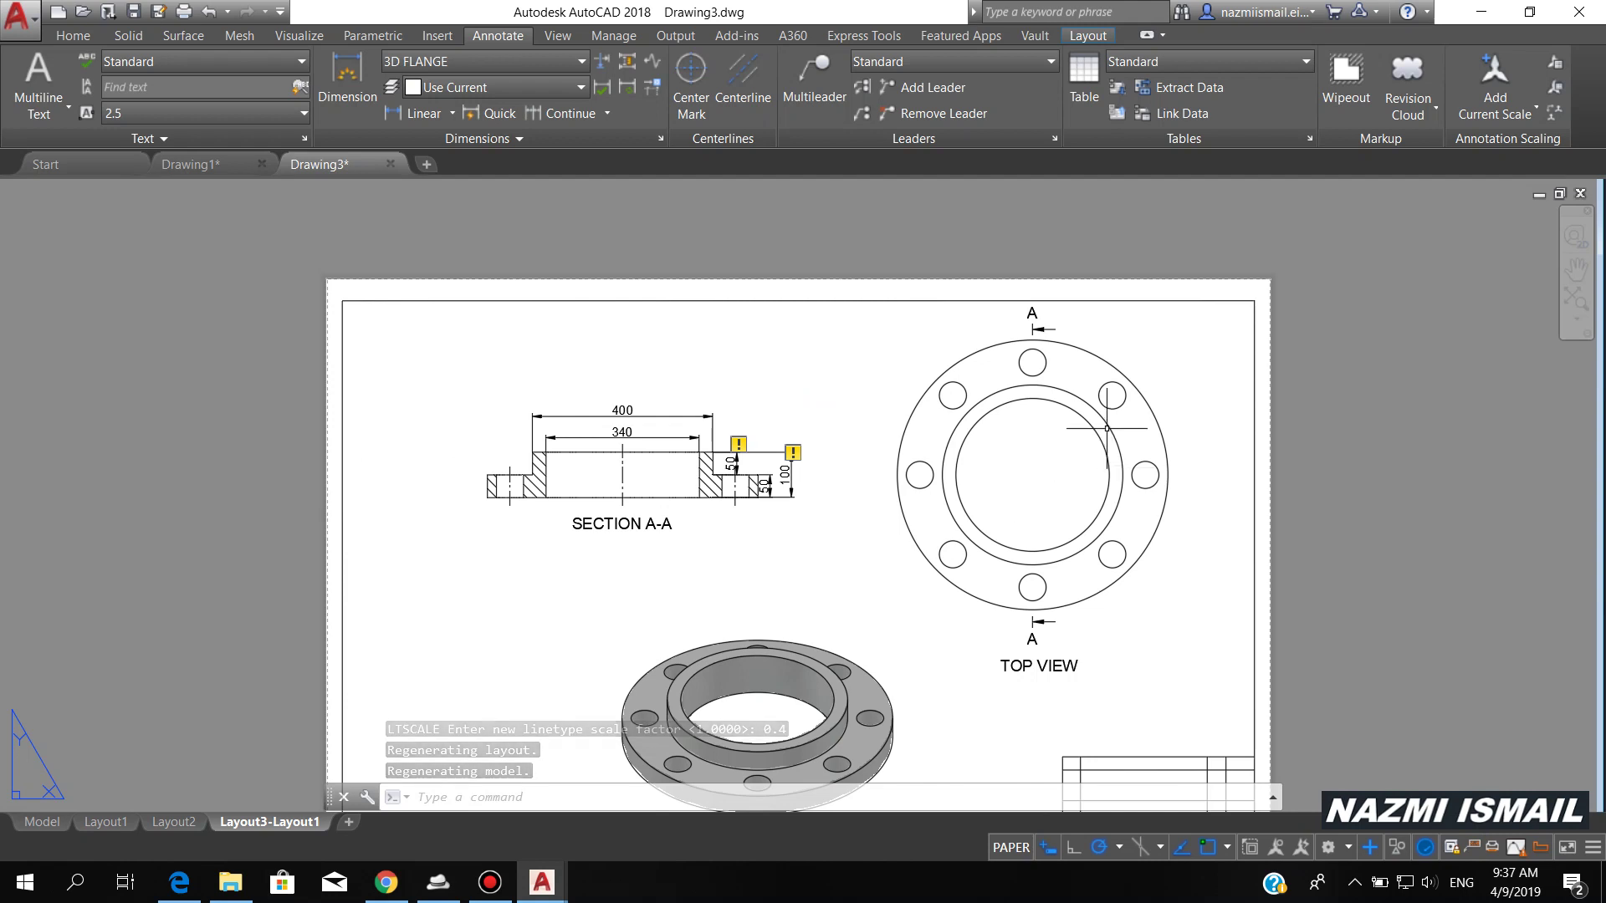
{"action": "scroll", "coordinate": [995, 476], "scroll_direction": "up", "scroll_amount": 2}
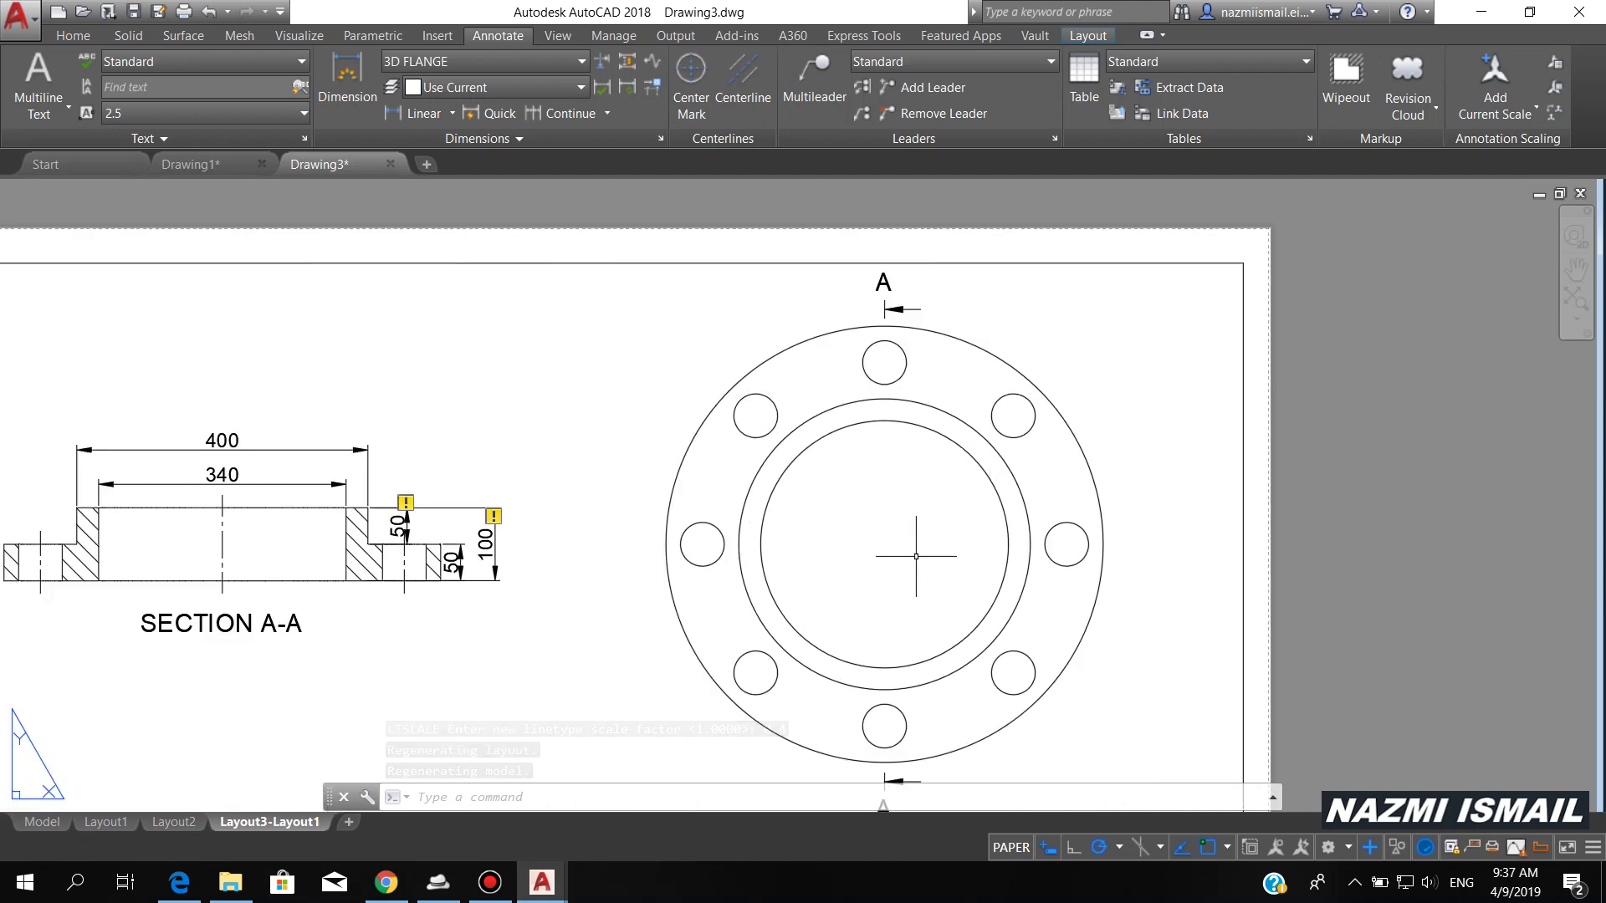
{"action": "left_click", "coordinate": [684, 85]}
{"action": "left_click", "coordinate": [962, 435]}
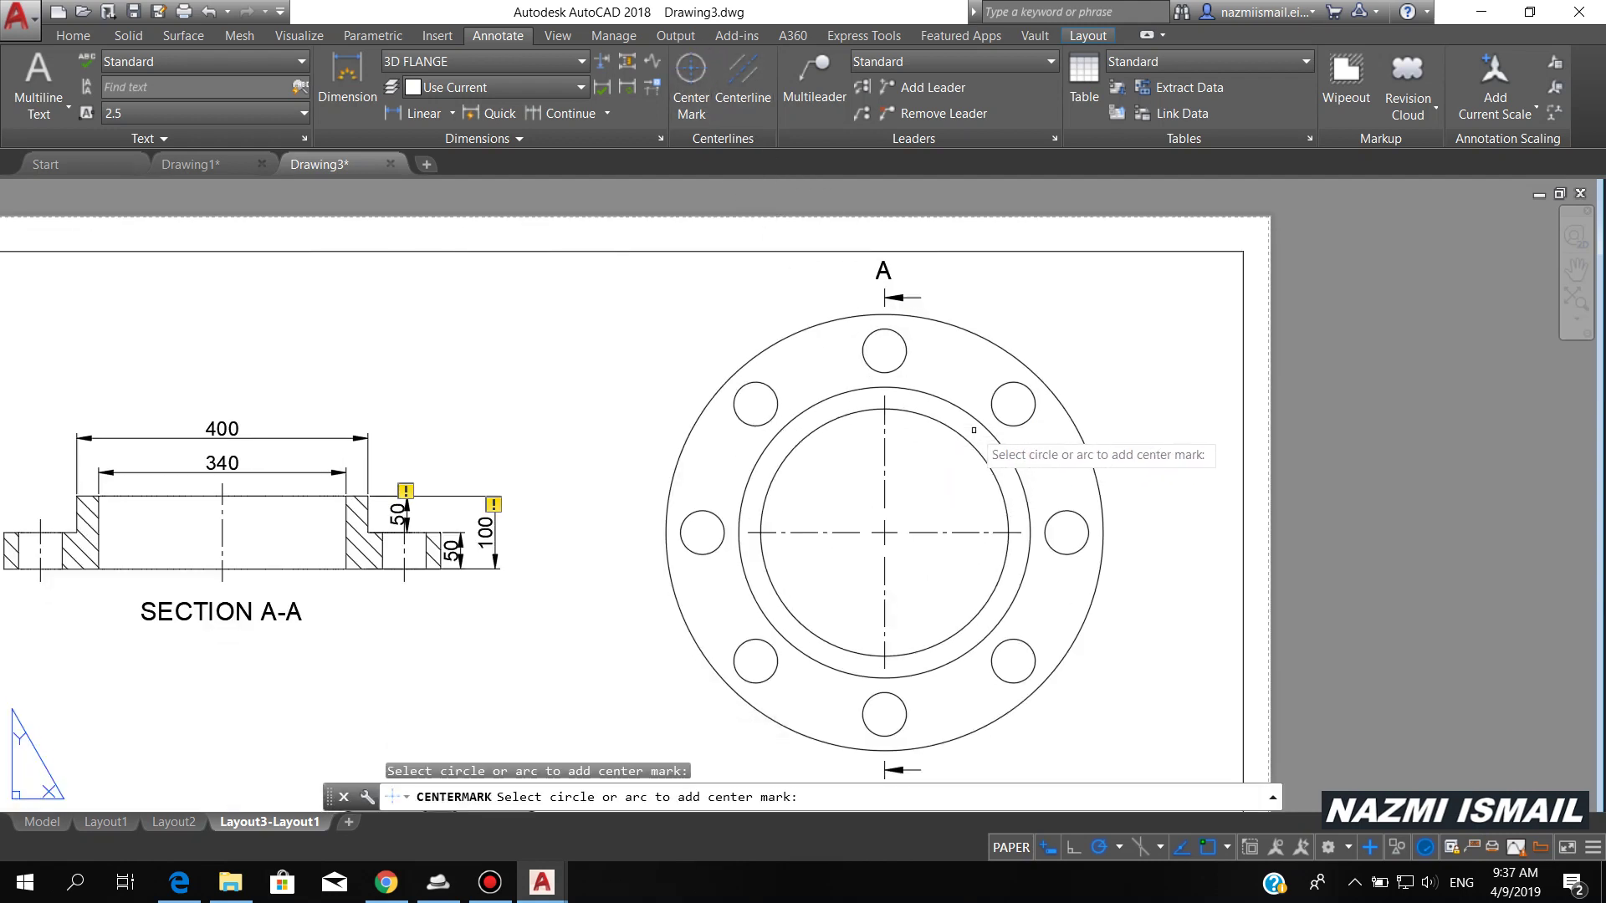
{"action": "left_click", "coordinate": [995, 397]}
{"action": "left_click", "coordinate": [1088, 527]}
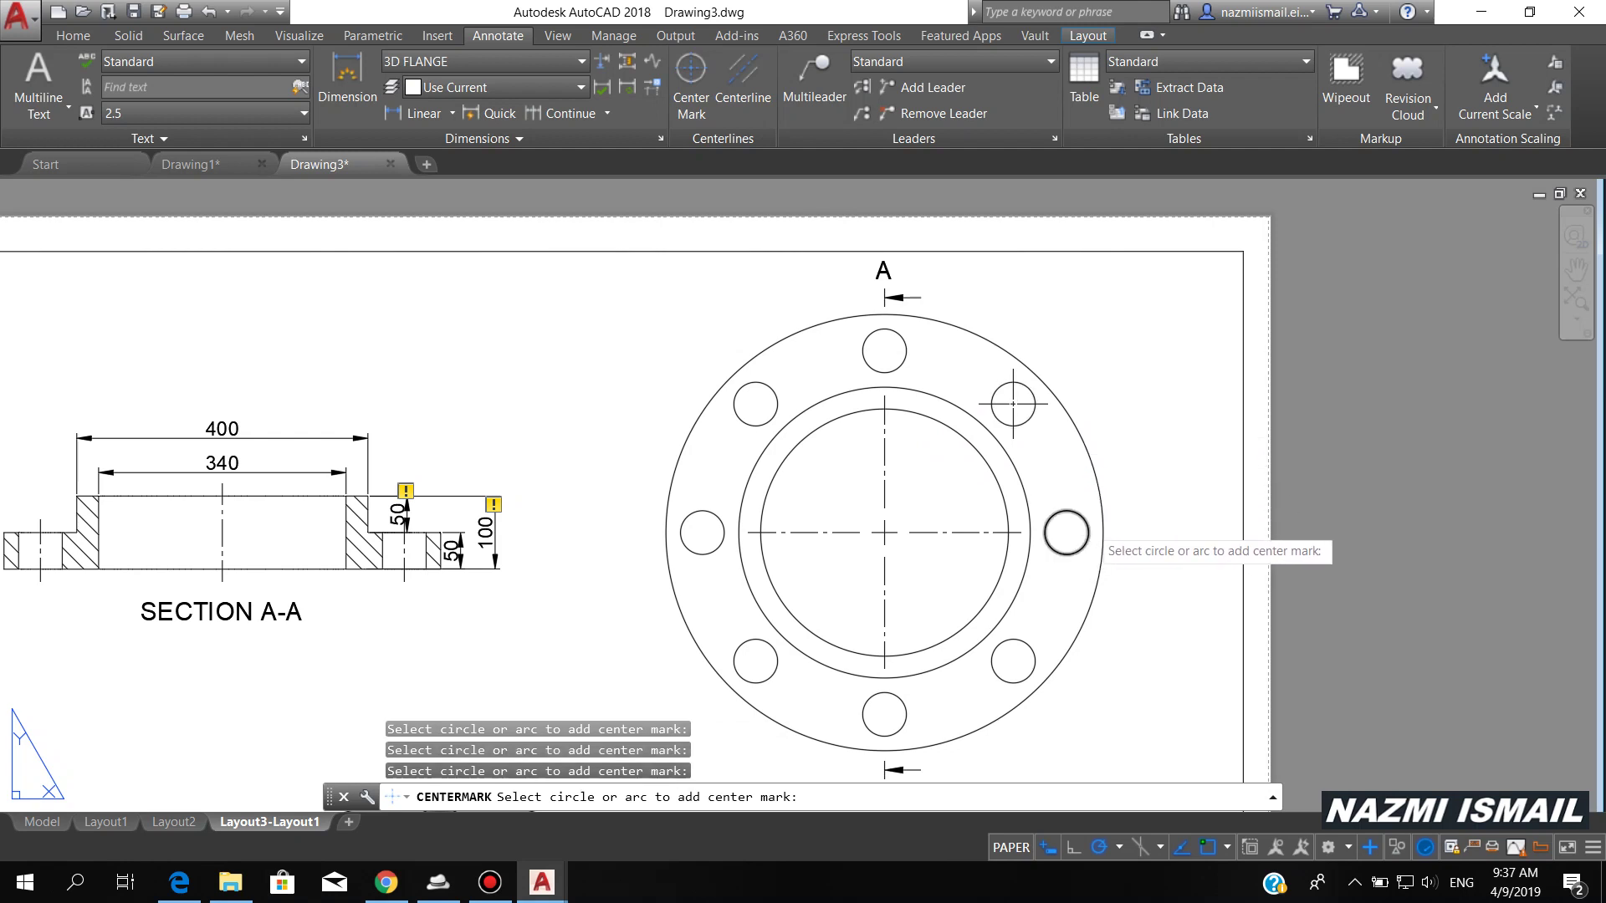
{"action": "left_click", "coordinate": [1087, 529]}
{"action": "left_click", "coordinate": [1034, 654]}
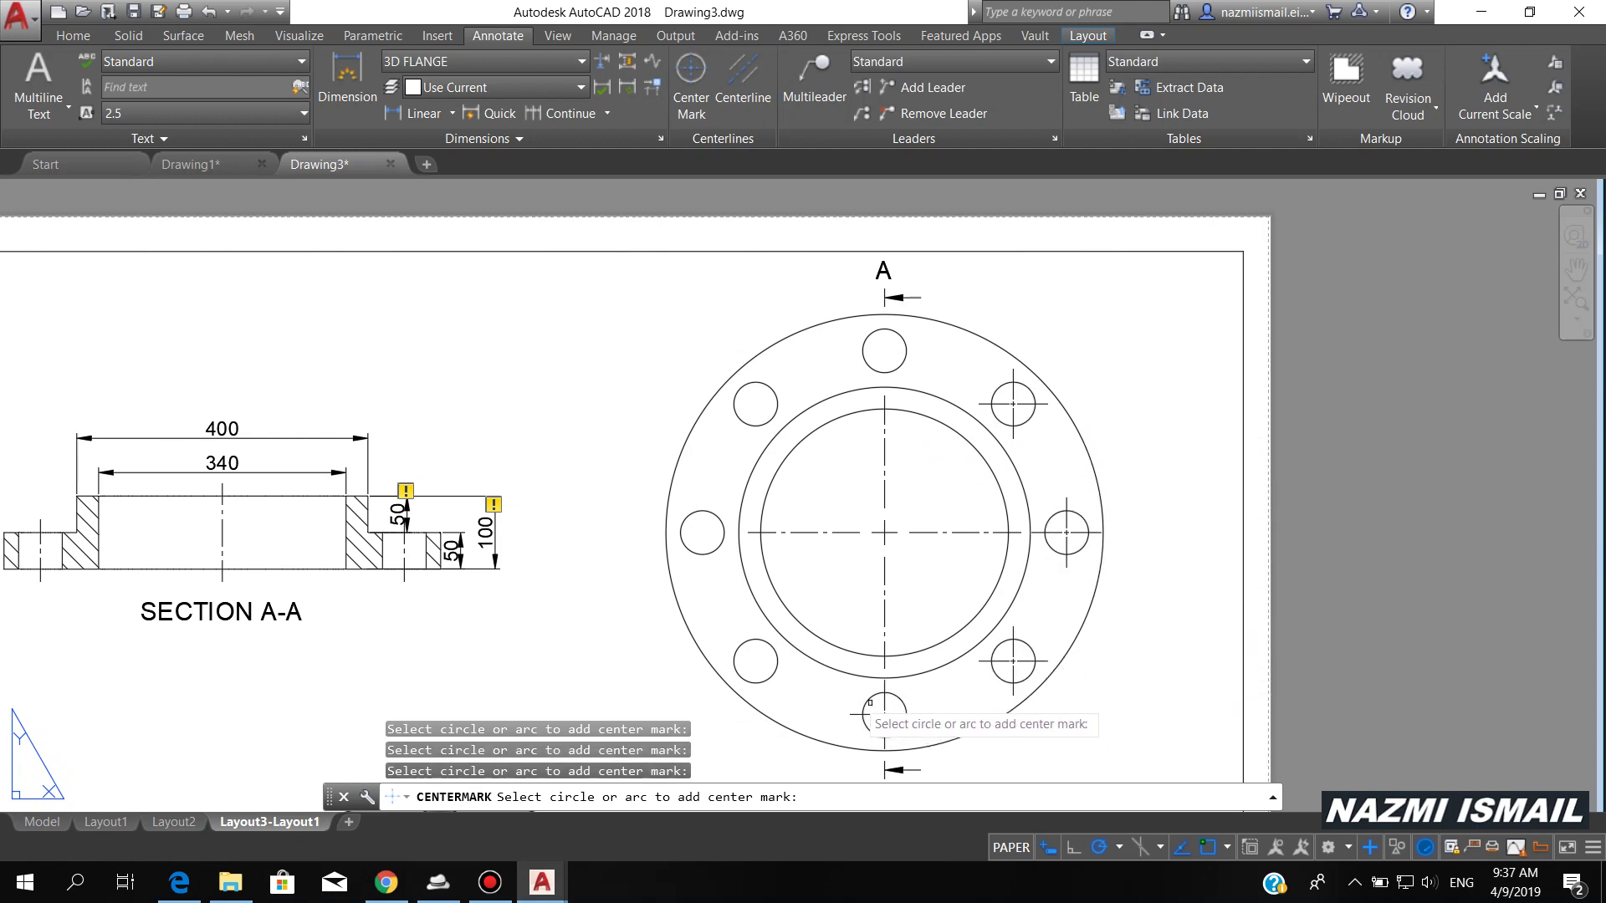
{"action": "left_click", "coordinate": [870, 703]}
{"action": "left_click", "coordinate": [761, 681]}
{"action": "left_click", "coordinate": [707, 551]}
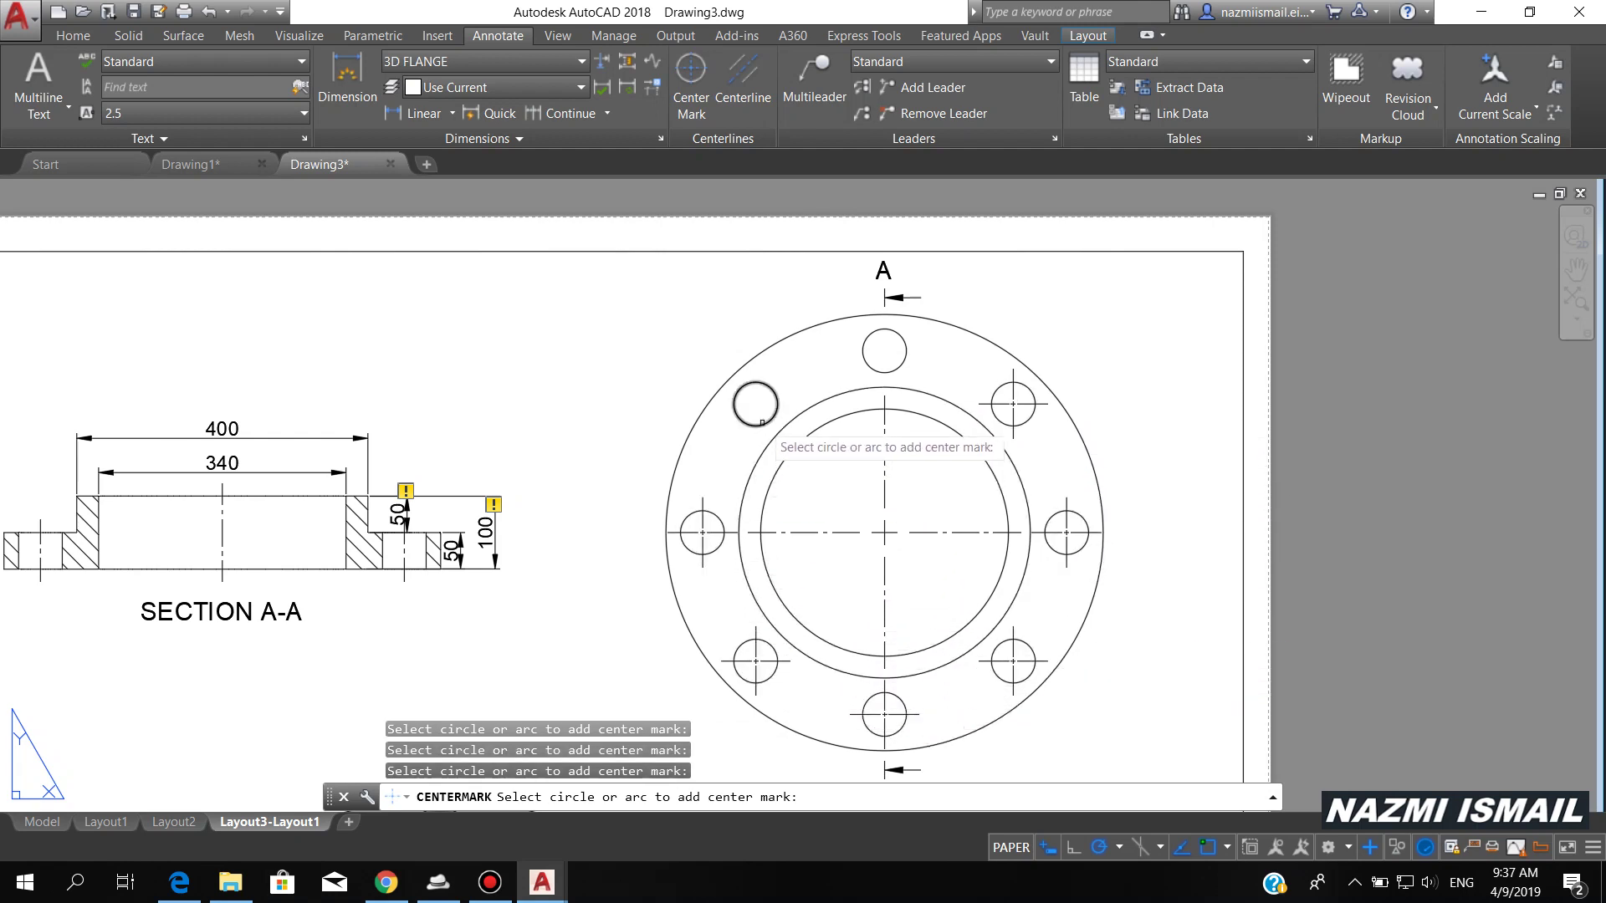
{"action": "left_click", "coordinate": [760, 421]}
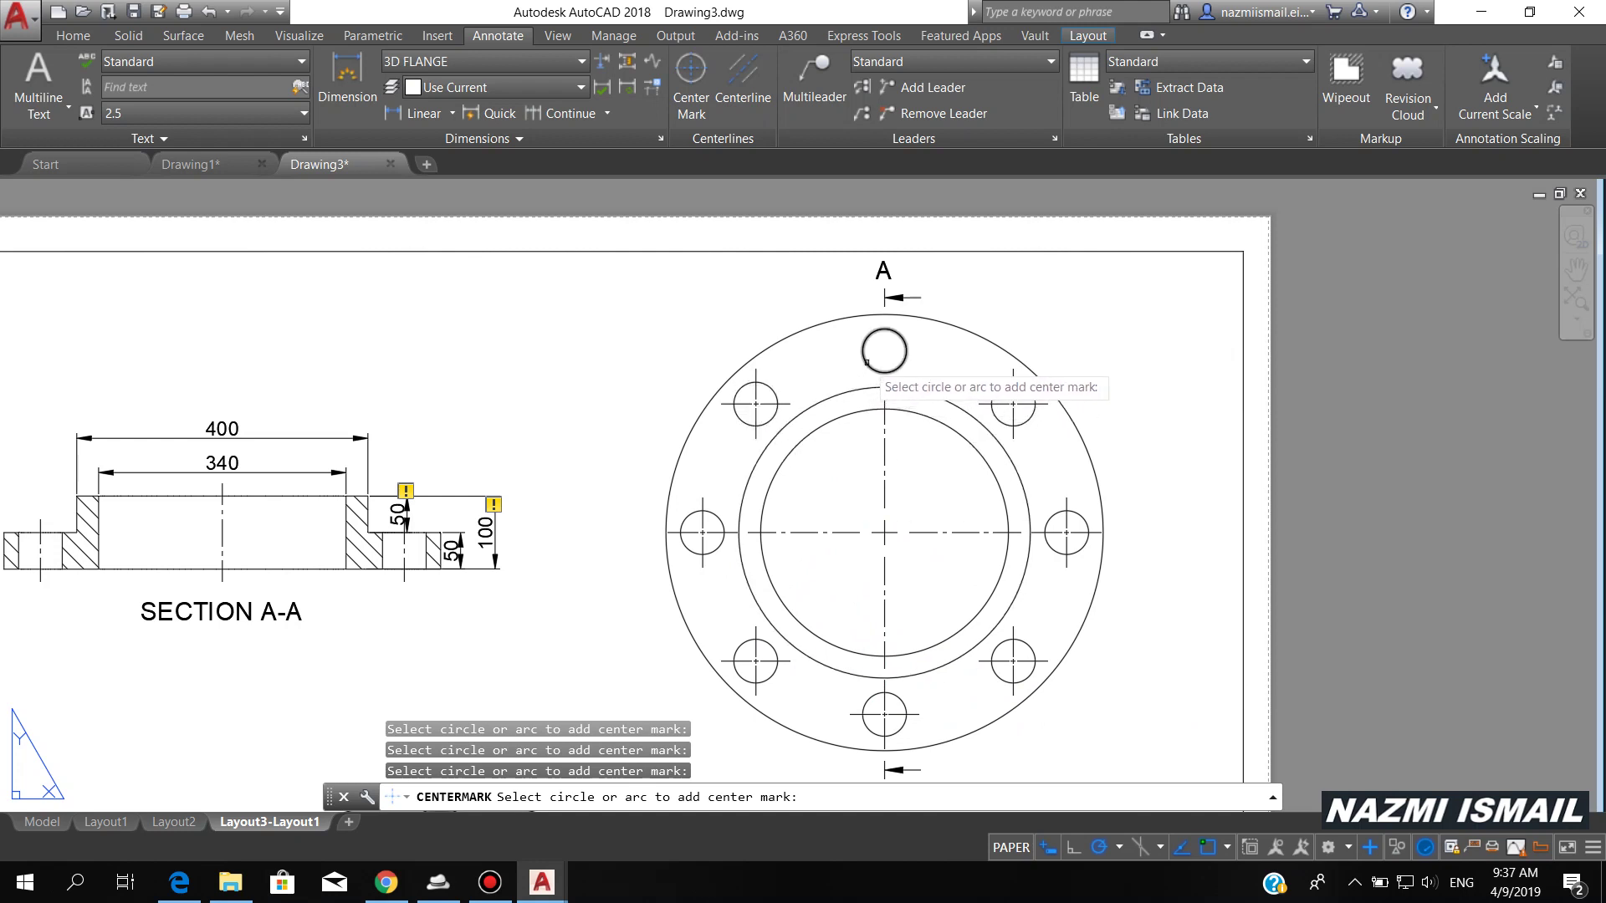
{"action": "left_click", "coordinate": [867, 362]}
{"action": "key", "text": "Escape"}
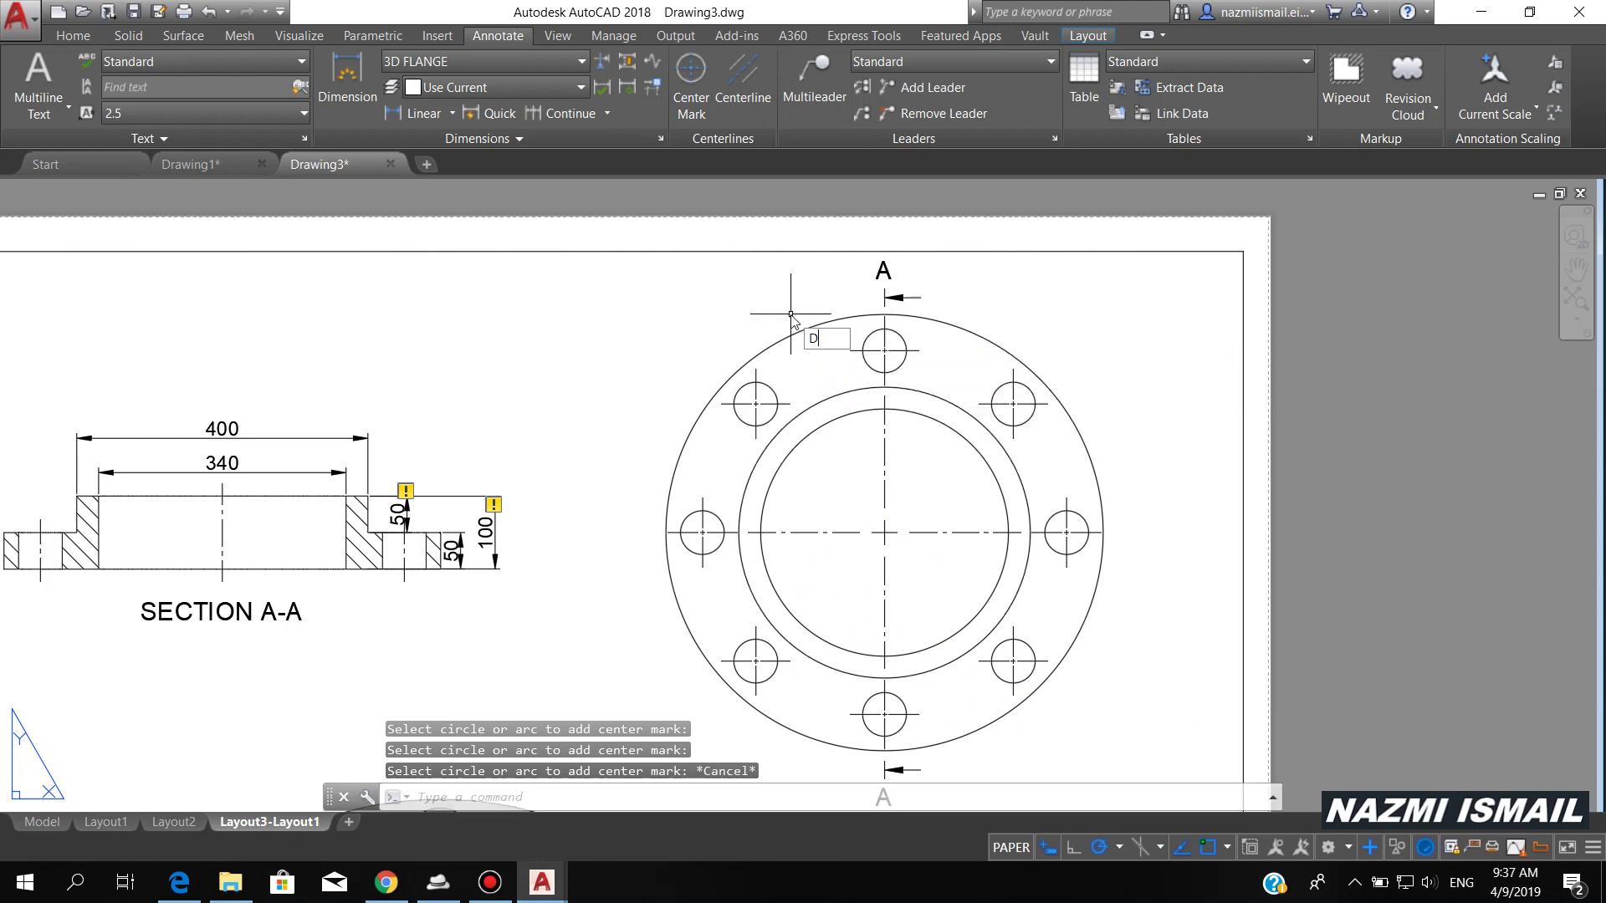
- Dimension the diameters of the flange's outer circle and the upper-left bolt hole in the top view
{"action": "type", "text": "DIM"}
{"action": "key", "text": "Return"}
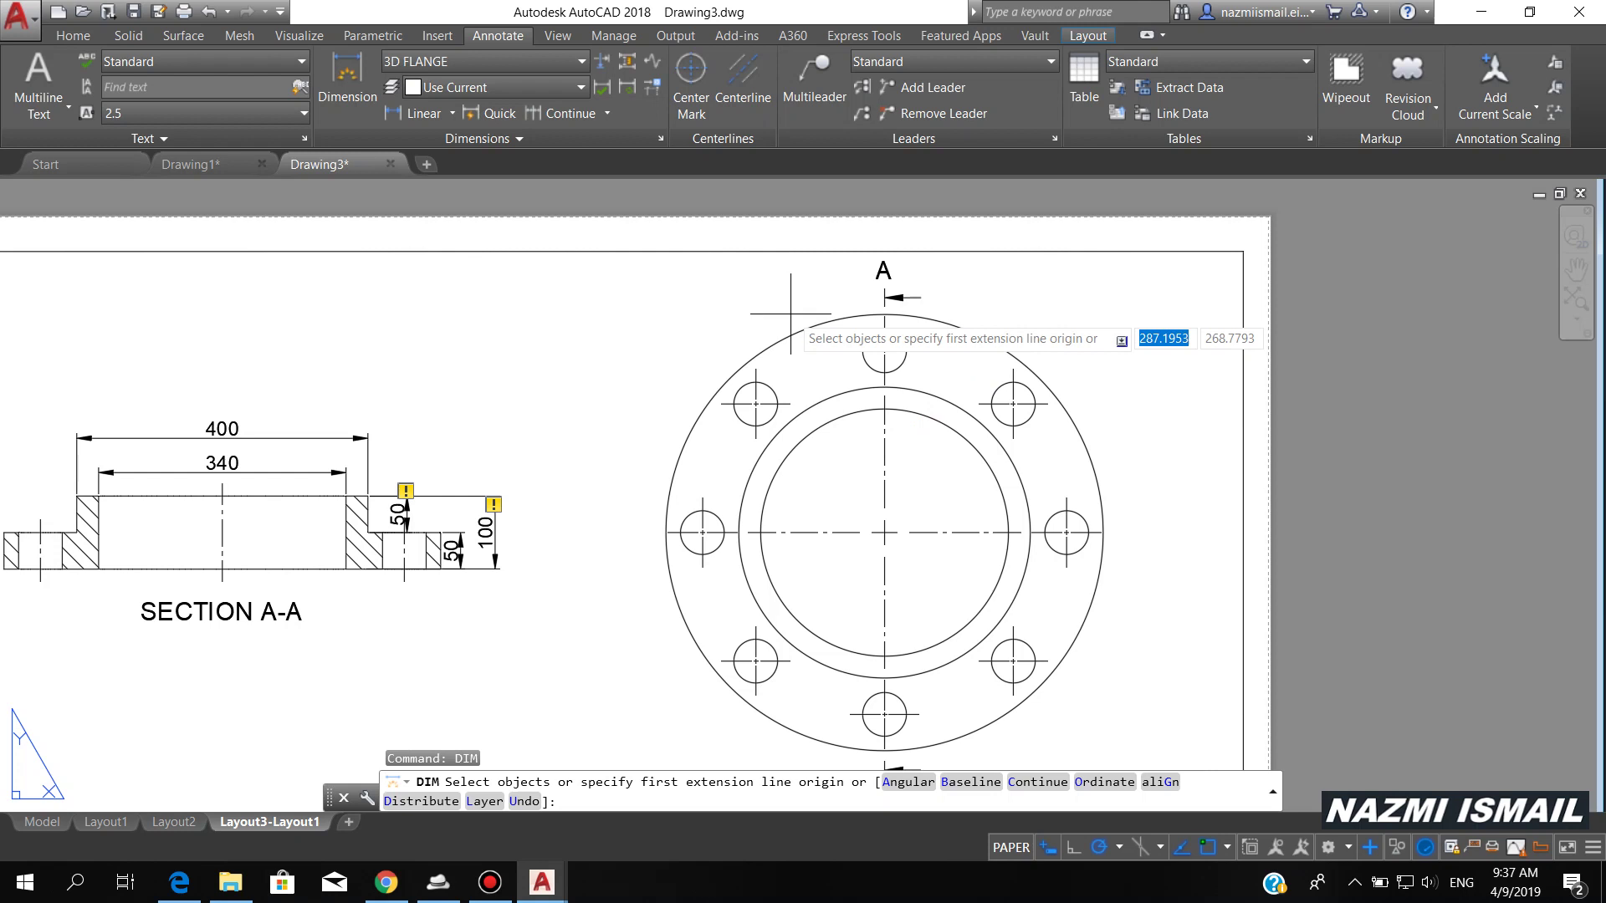
{"action": "left_click", "coordinate": [794, 333]}
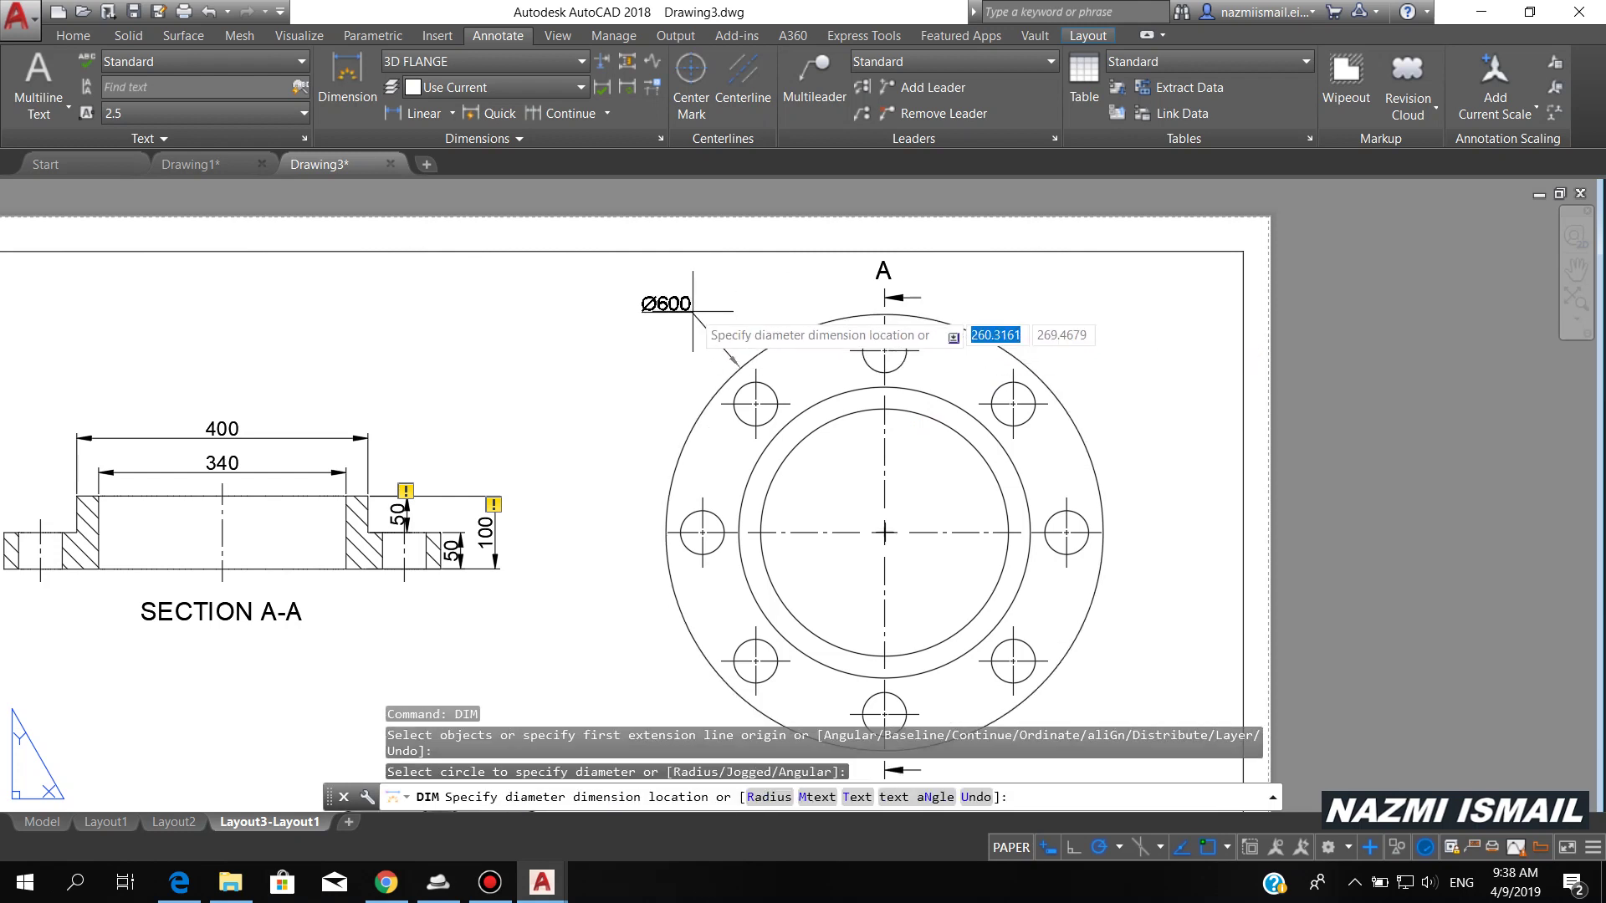
{"action": "left_click", "coordinate": [726, 294]}
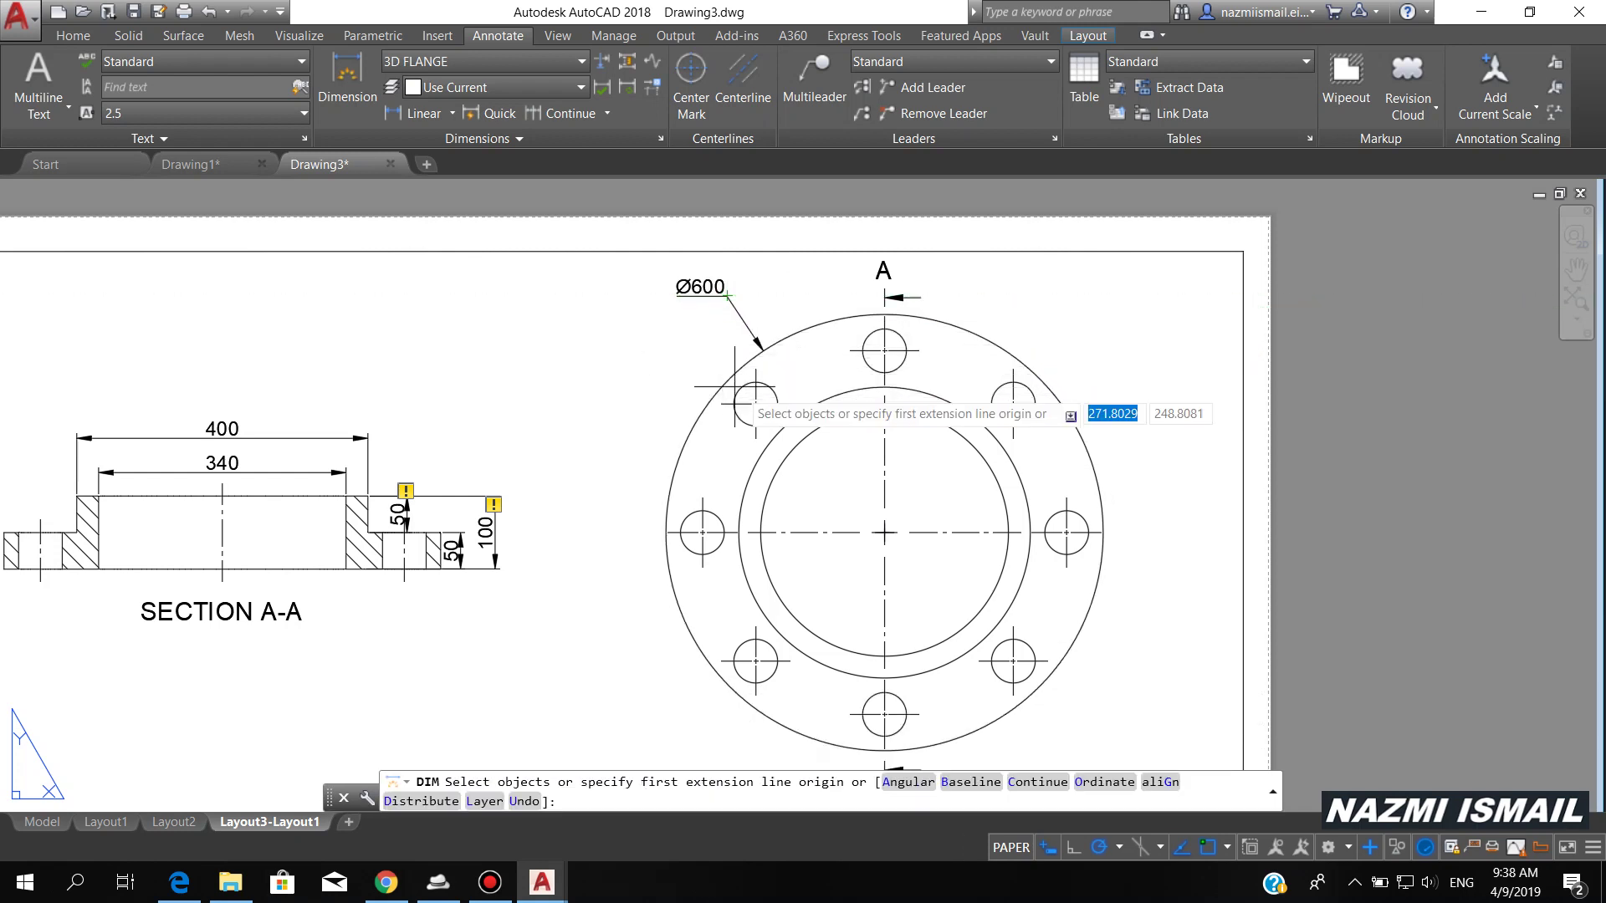
{"action": "left_click", "coordinate": [735, 388]}
{"action": "left_click", "coordinate": [625, 362]}
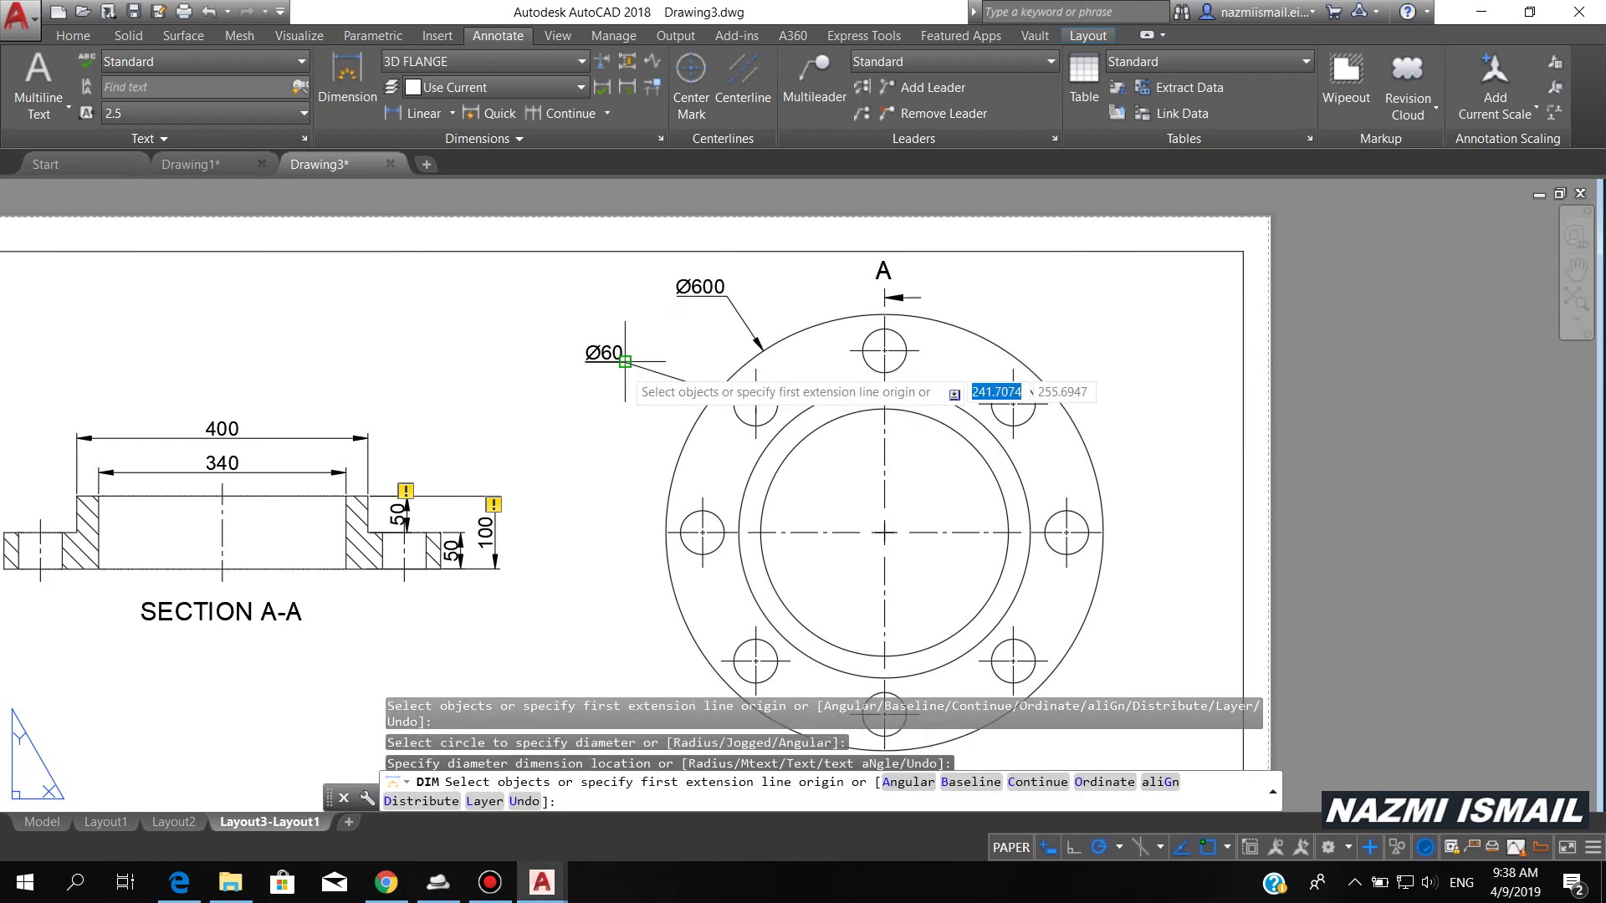
- Dimension the diameters of the hub and bore circles, placing both labels outside the flange's left side in the top view
{"action": "left_click", "coordinate": [757, 462]}
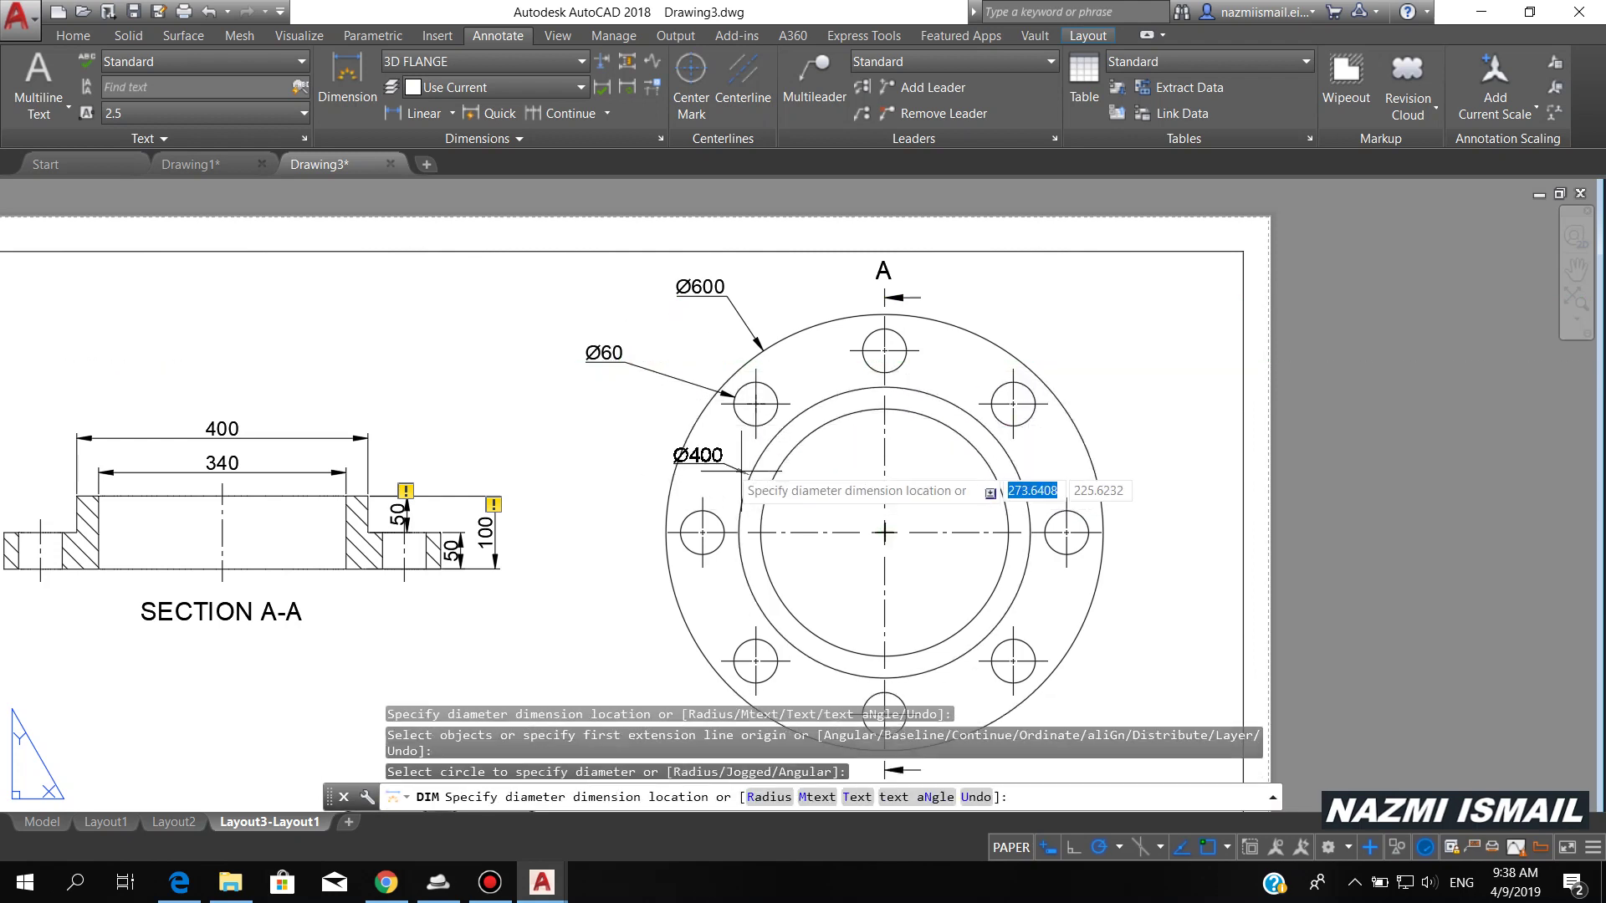
{"action": "left_click", "coordinate": [639, 430]}
{"action": "left_click", "coordinate": [769, 579]}
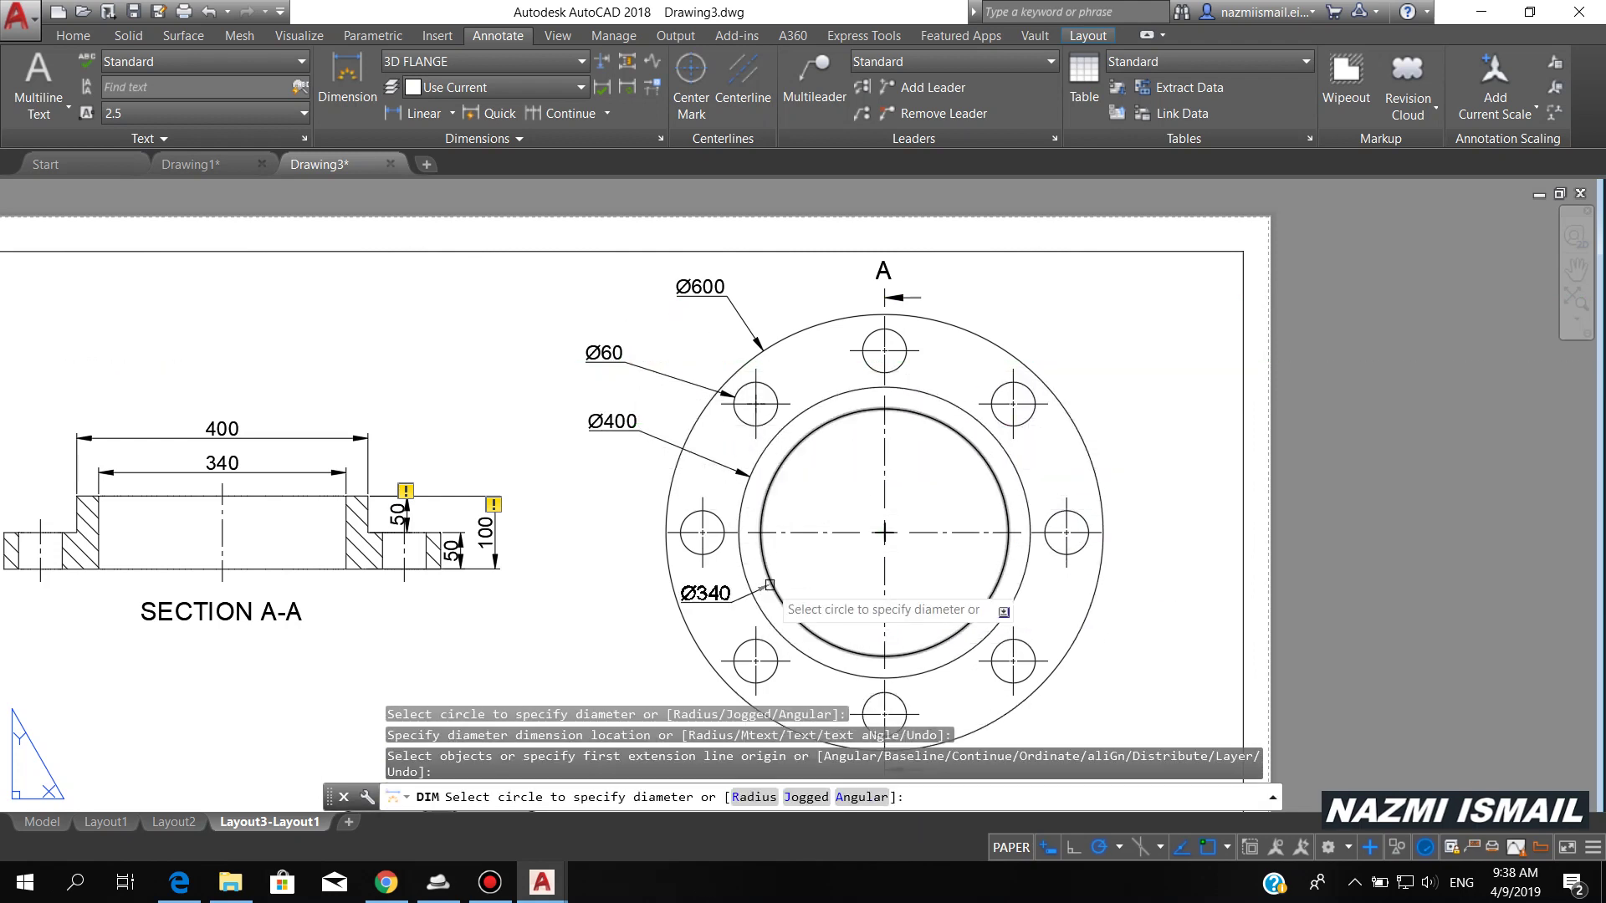
{"action": "left_click", "coordinate": [661, 614]}
{"action": "scroll", "coordinate": [1075, 606], "scroll_direction": "down", "scroll_amount": 4}
{"action": "scroll", "coordinate": [821, 546], "scroll_direction": "up", "scroll_amount": 3}
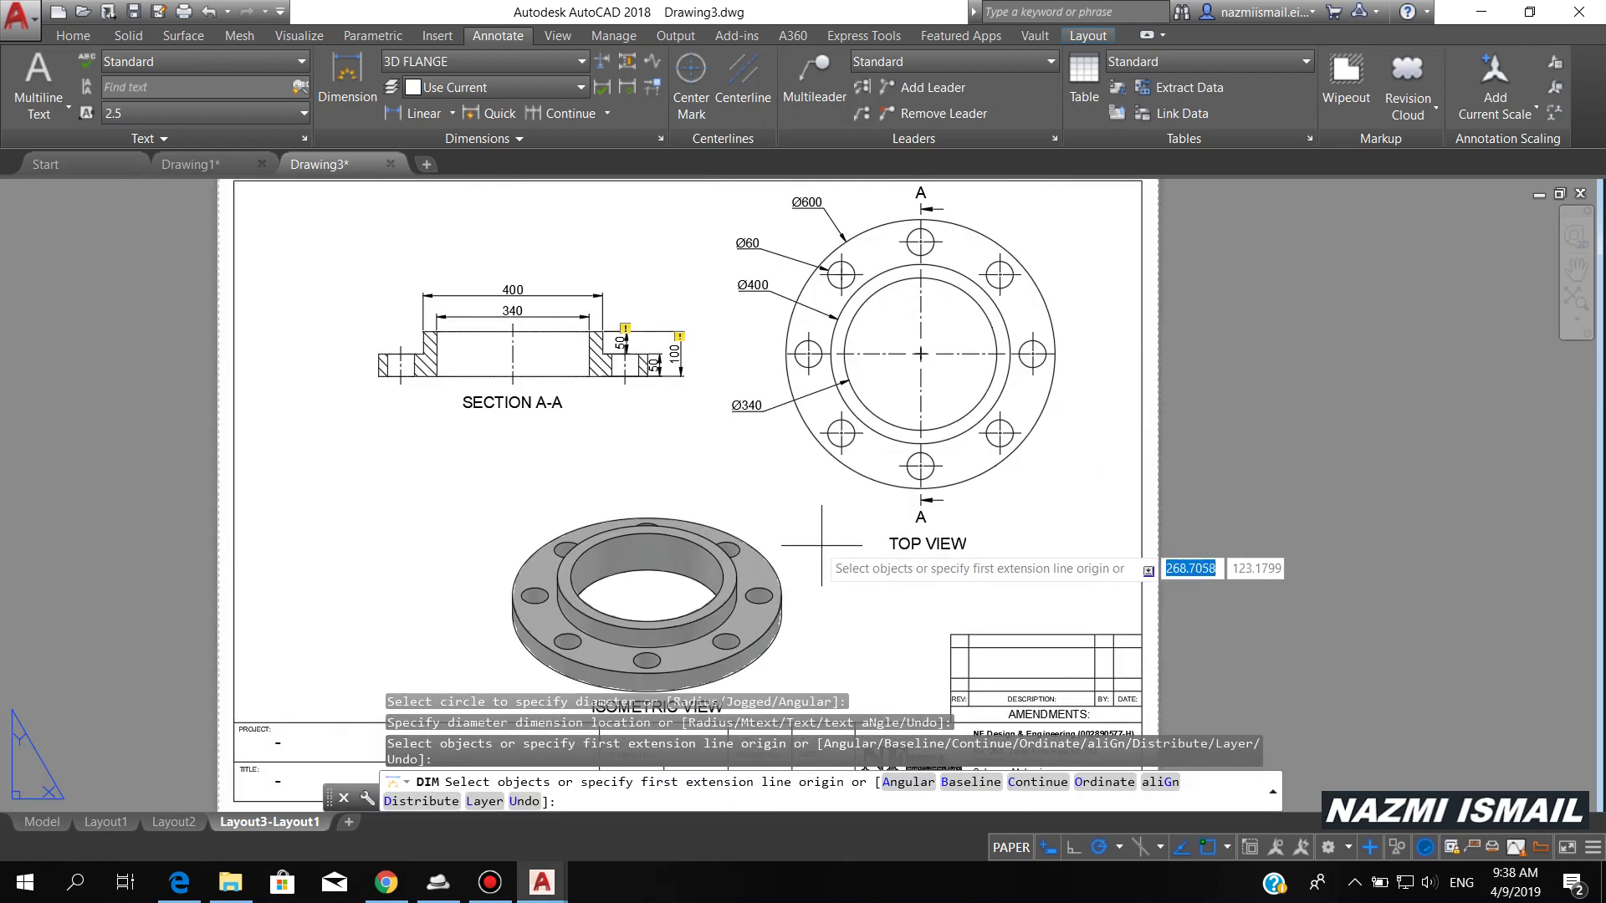
{"action": "key", "text": "Return"}
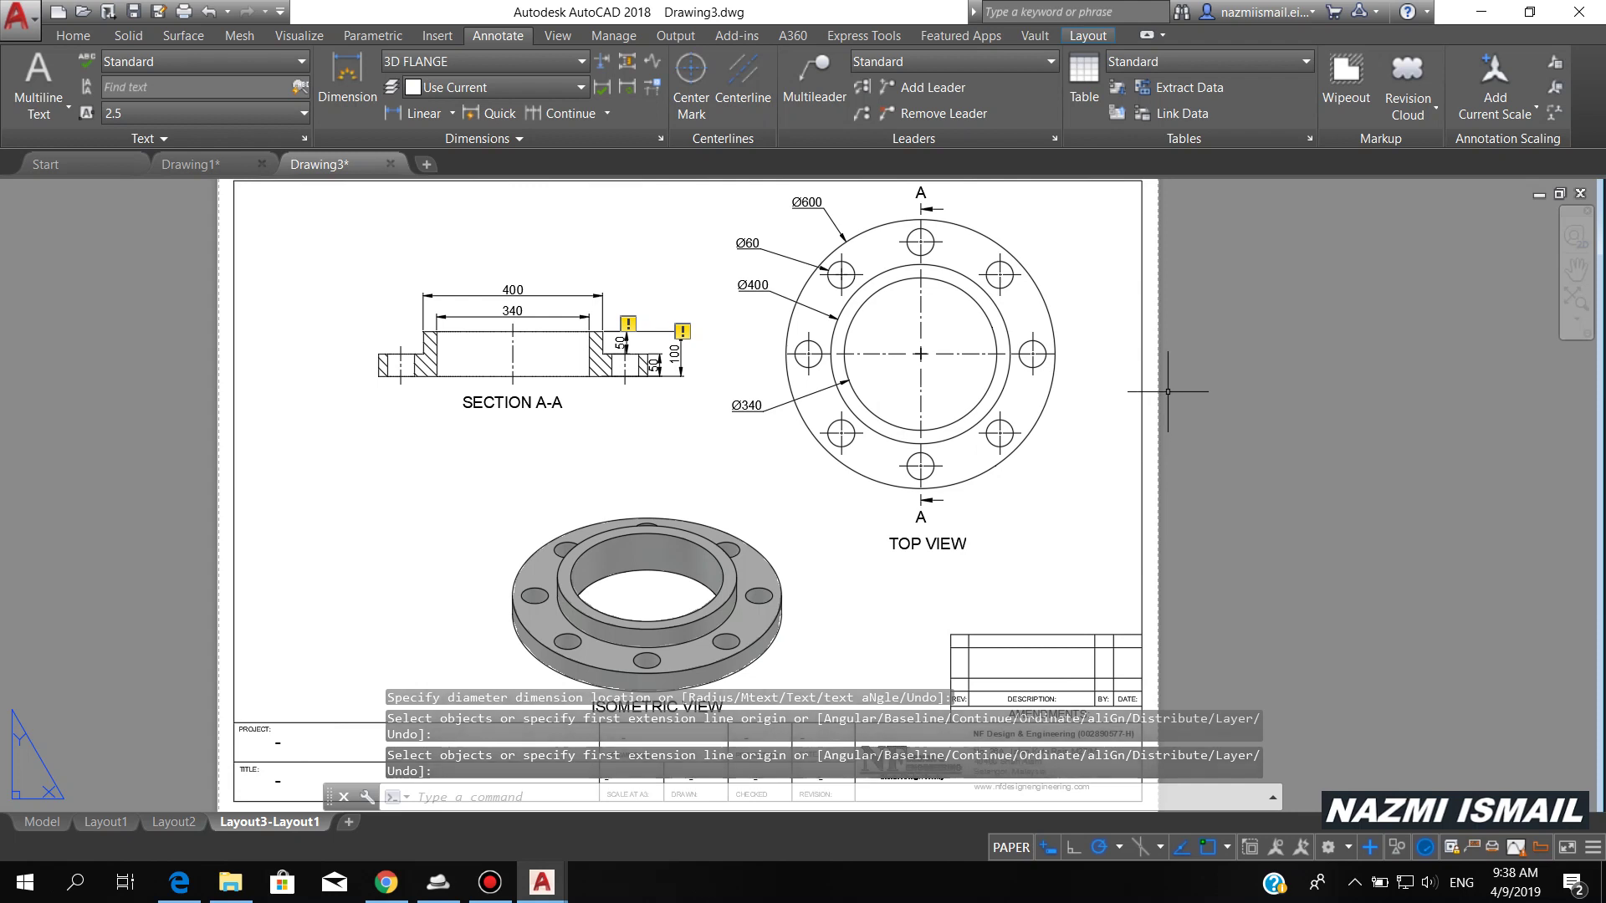
- Preview the layout and plot it as a single sheet with DWG To PDF, overwriting the existing 3D FLANGE PDF
{"action": "middle_click", "coordinate": [1250, 515]}
{"action": "middle_click", "coordinate": [1250, 515]}
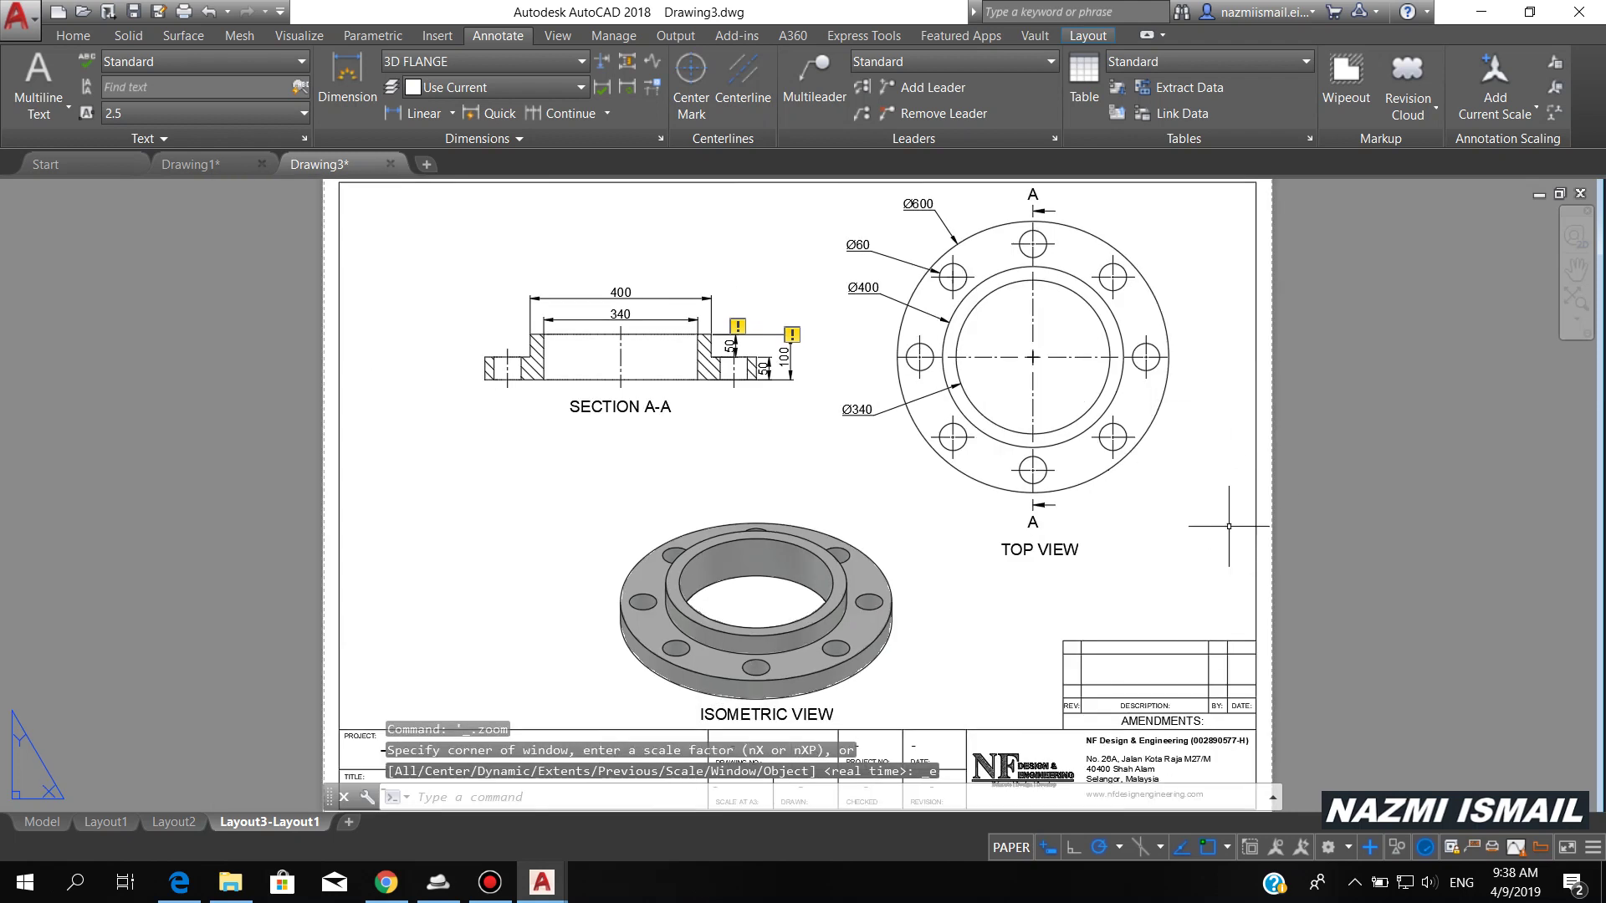
{"action": "key", "text": "ctrl+p"}
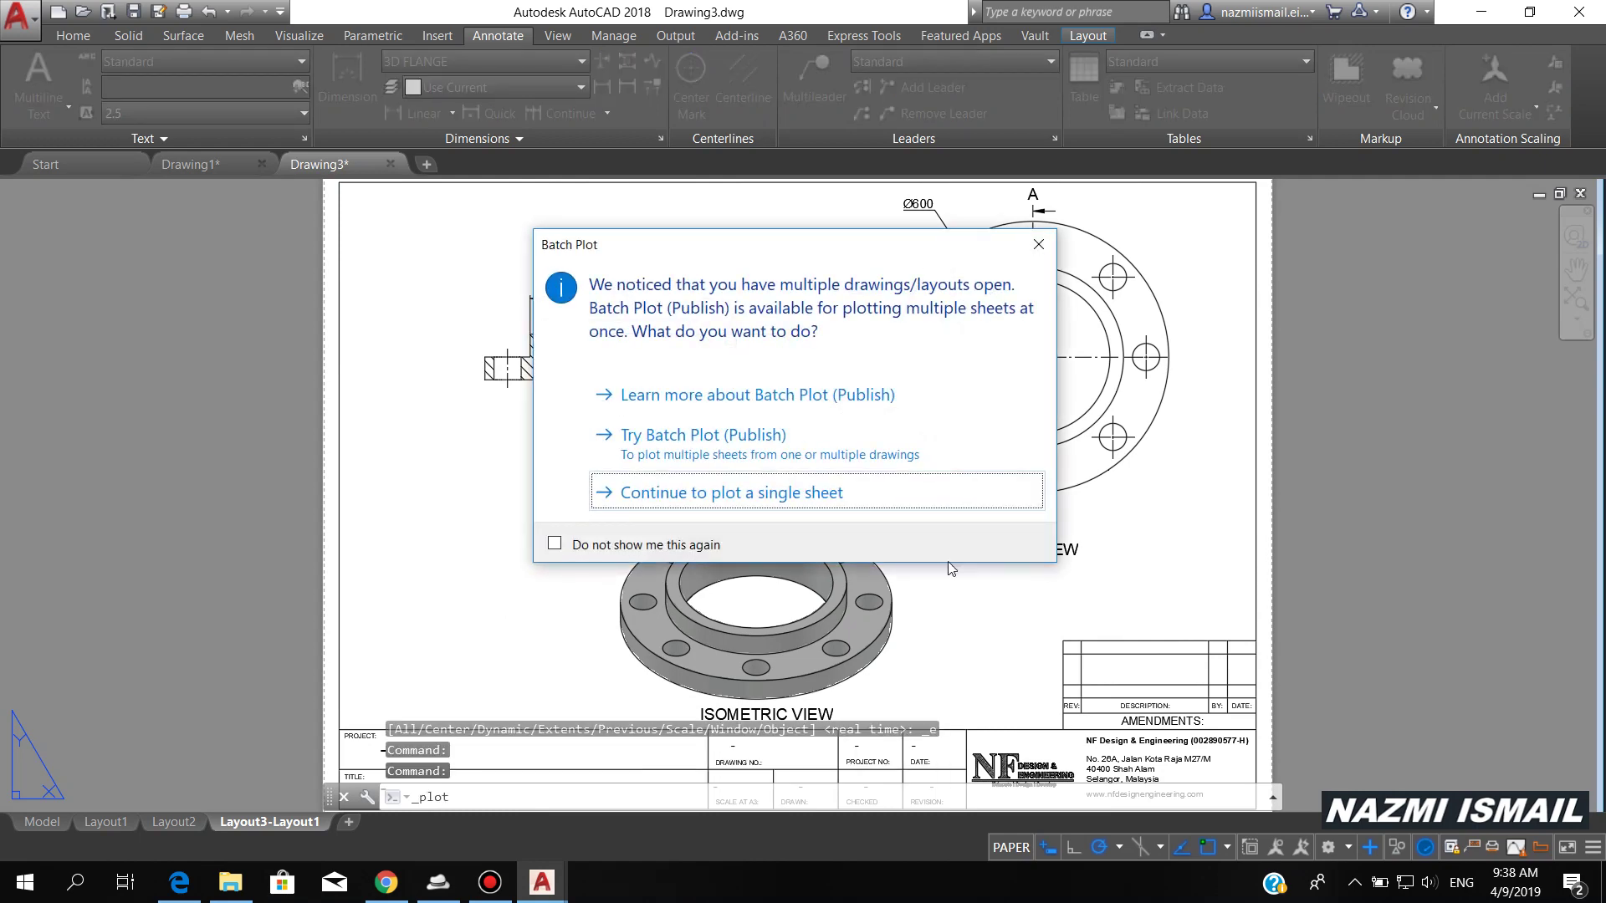
{"action": "left_click", "coordinate": [894, 505]}
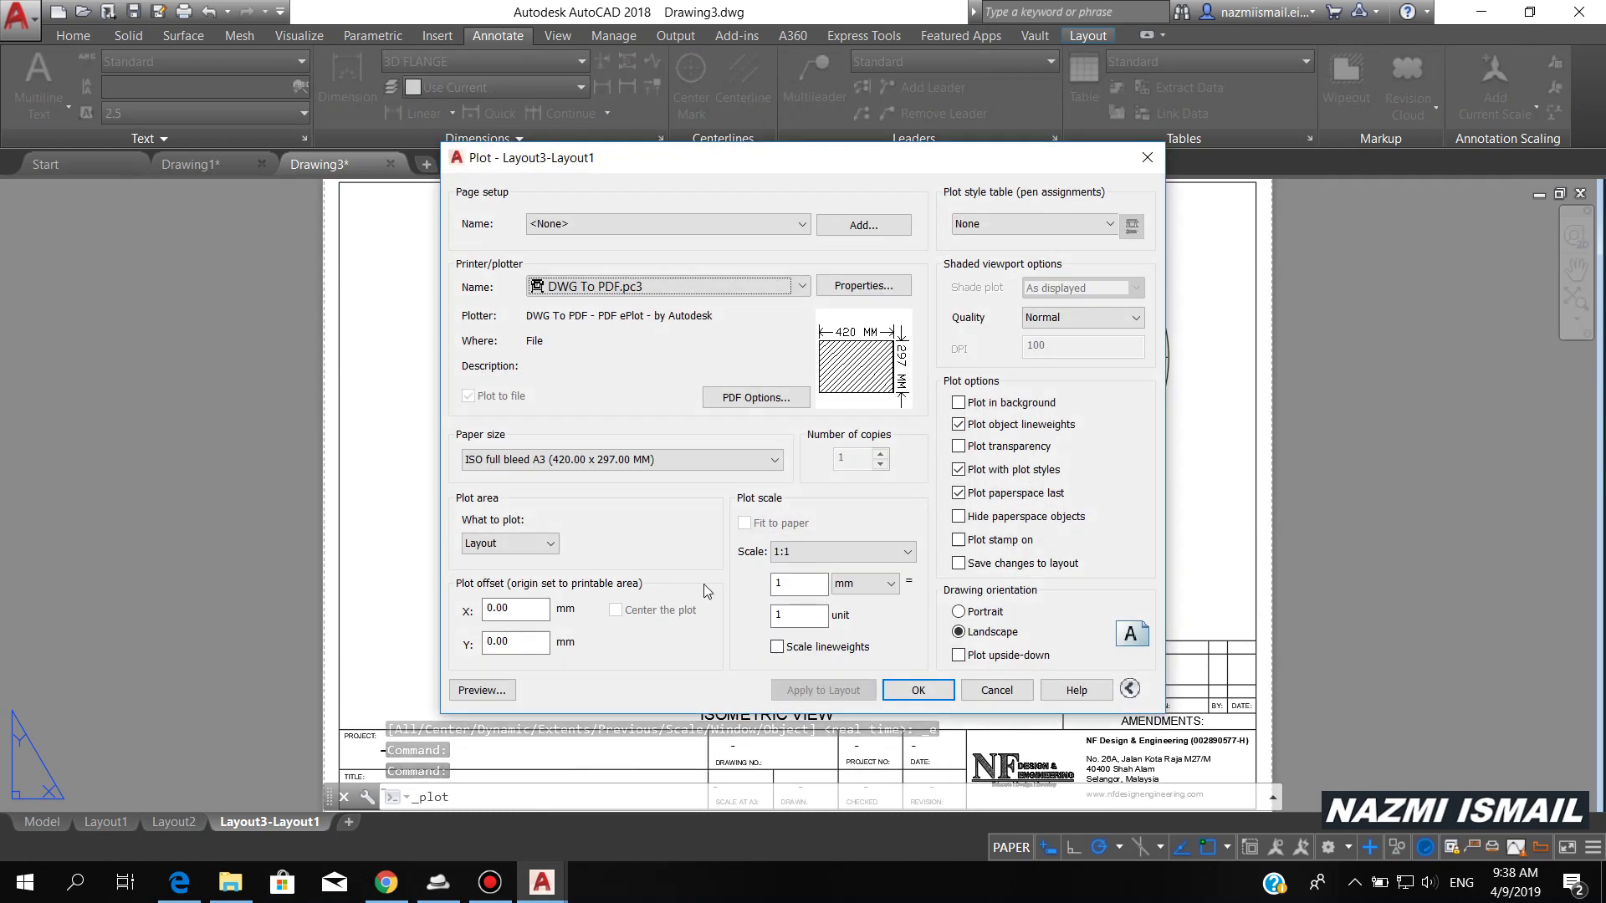
{"action": "left_click", "coordinate": [483, 691]}
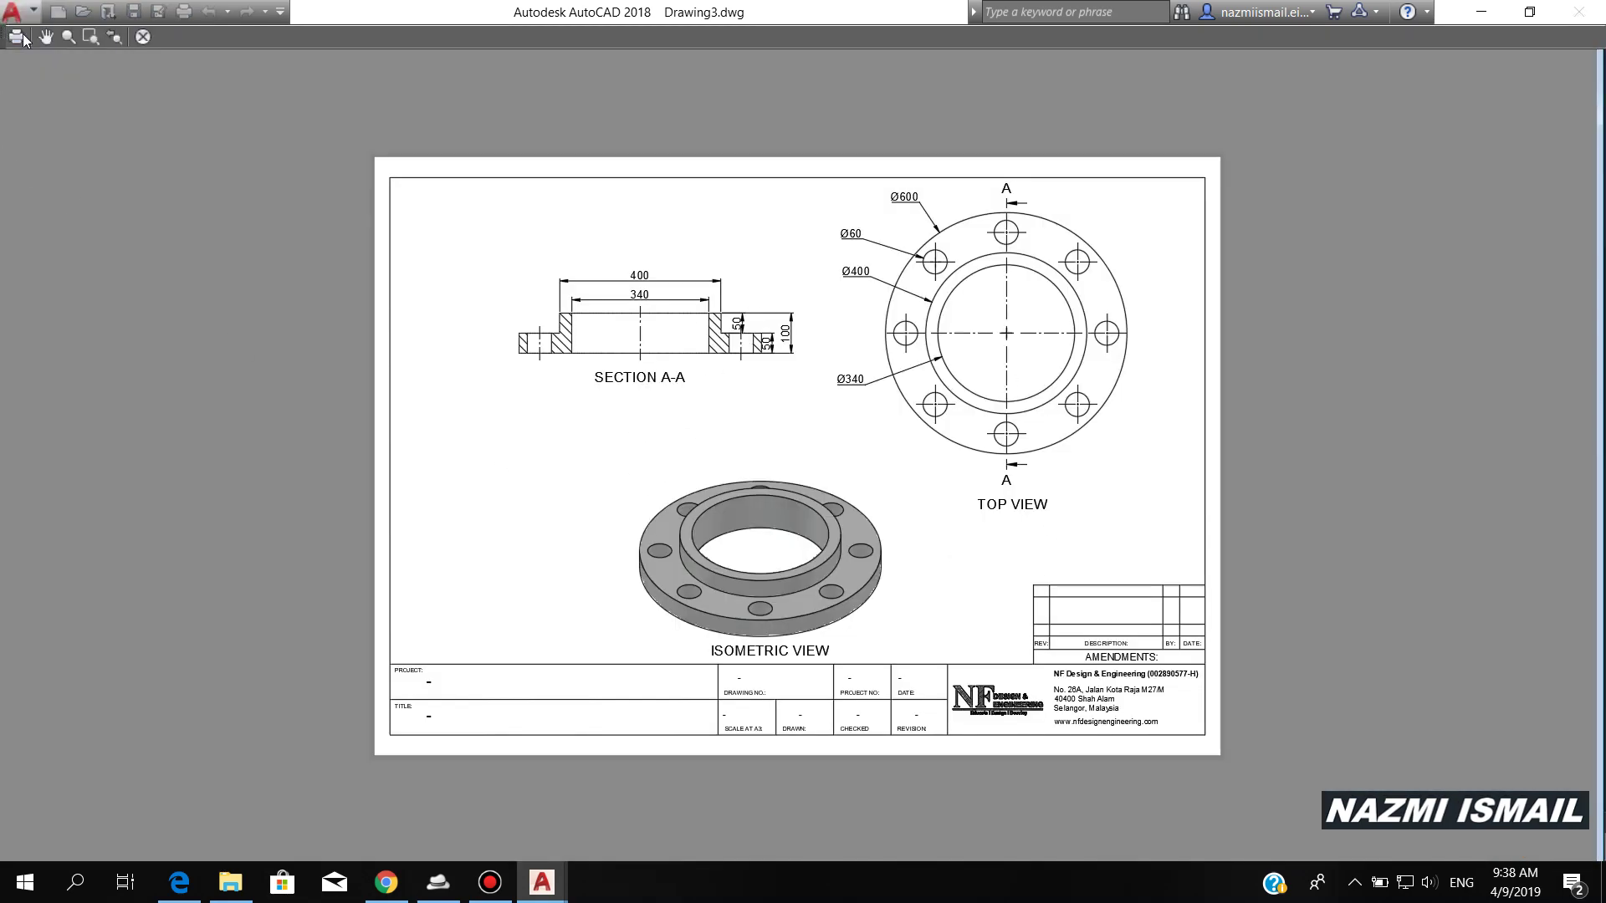
{"action": "left_click", "coordinate": [16, 37]}
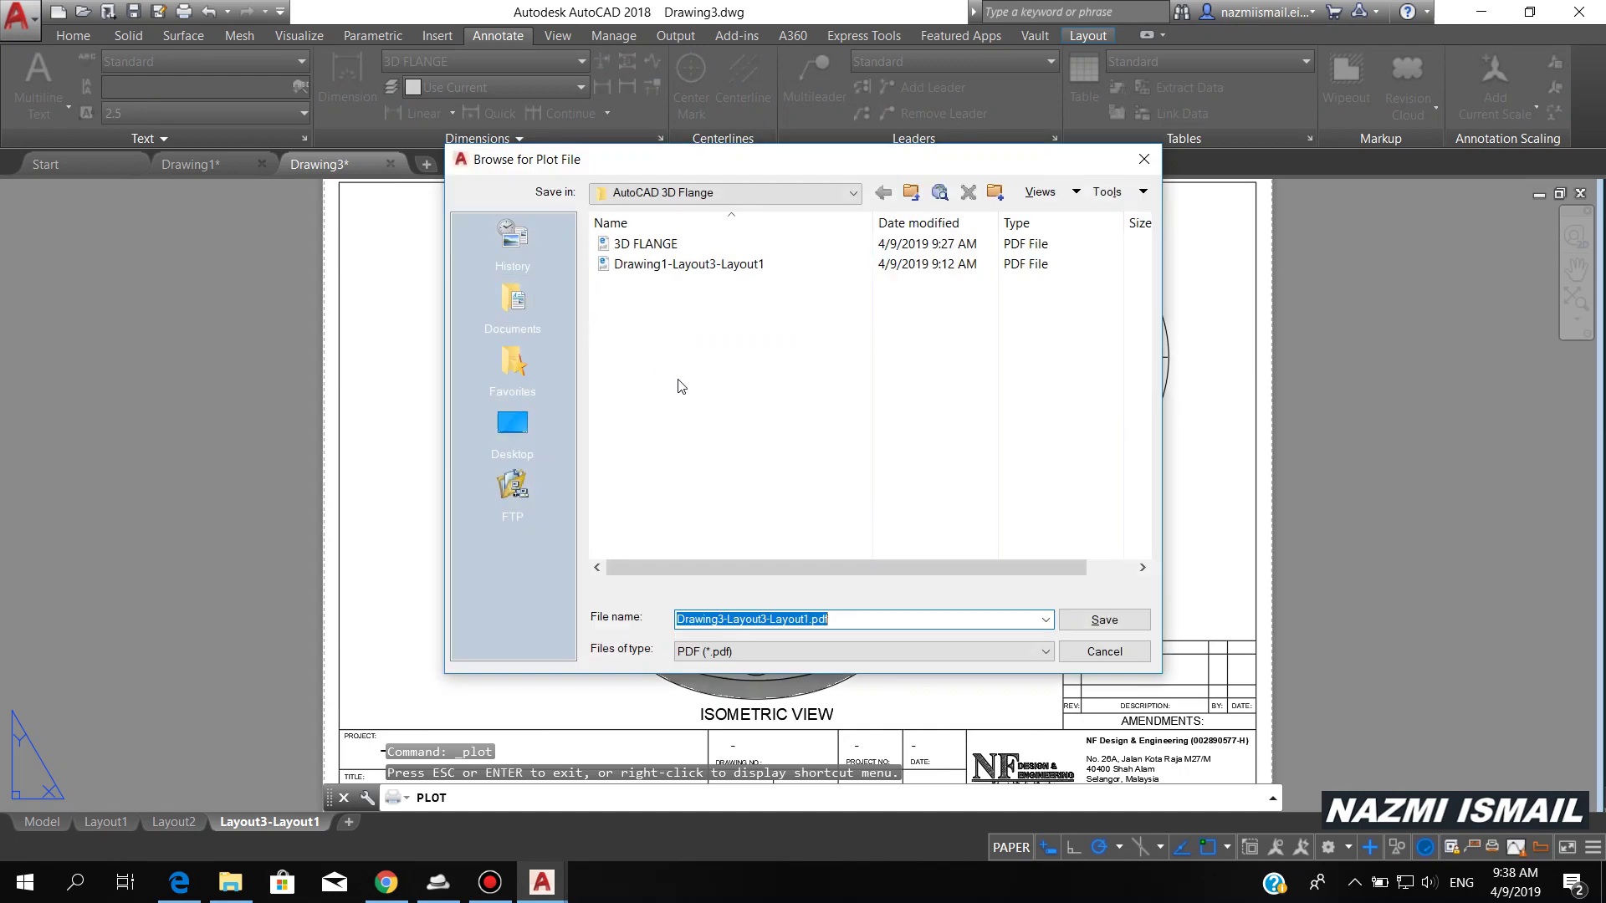
{"action": "double_click", "coordinate": [640, 243]}
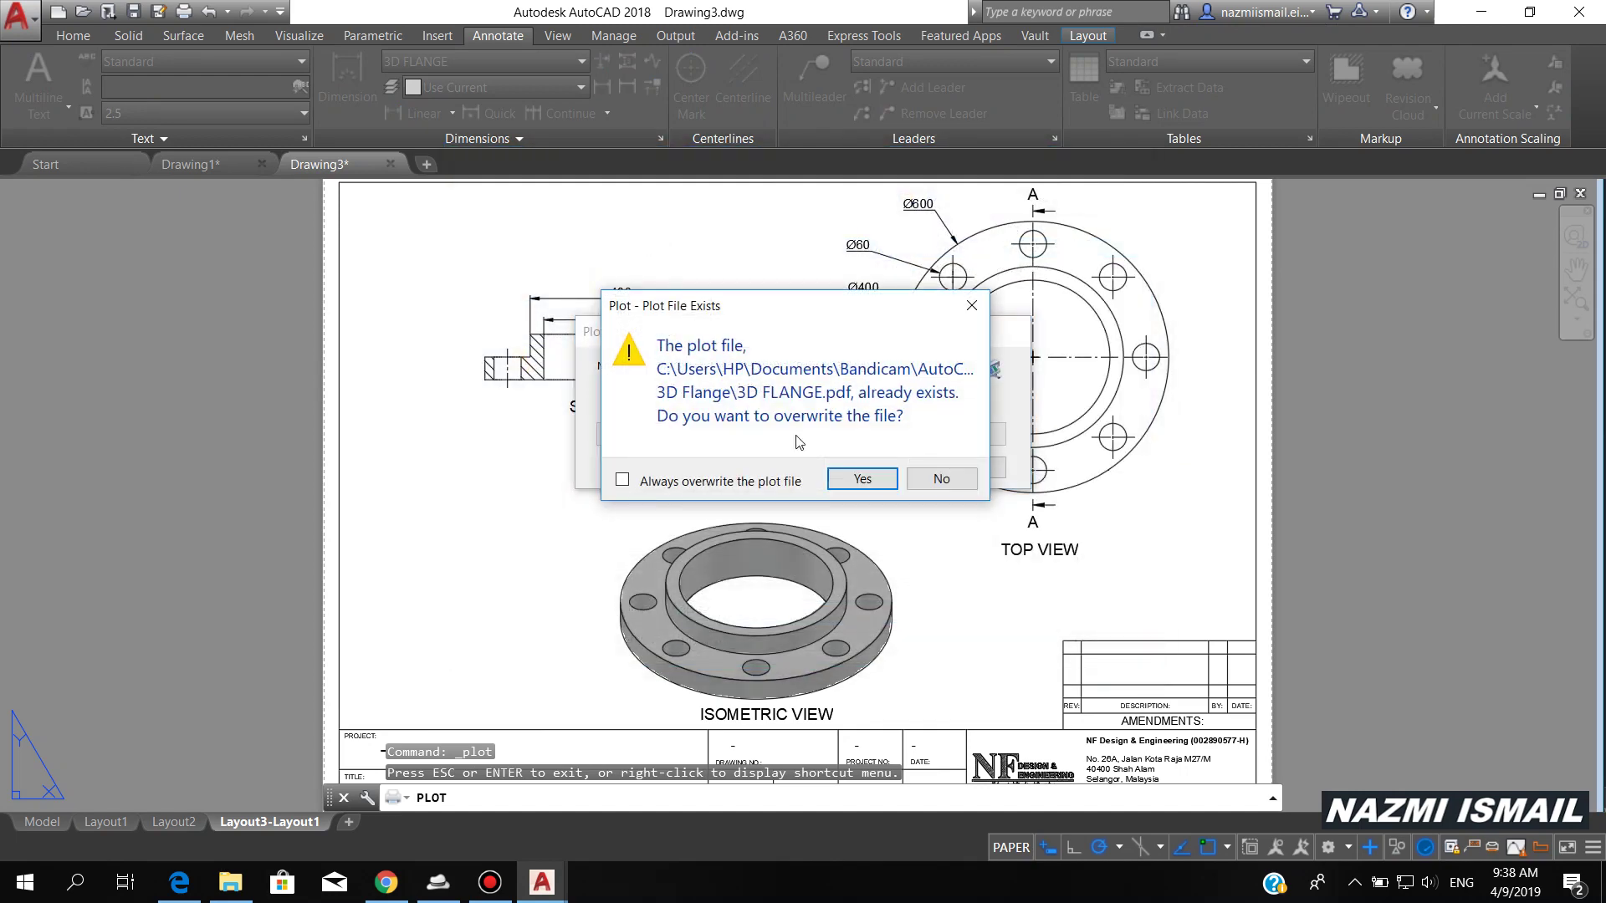
{"action": "left_click", "coordinate": [863, 479]}
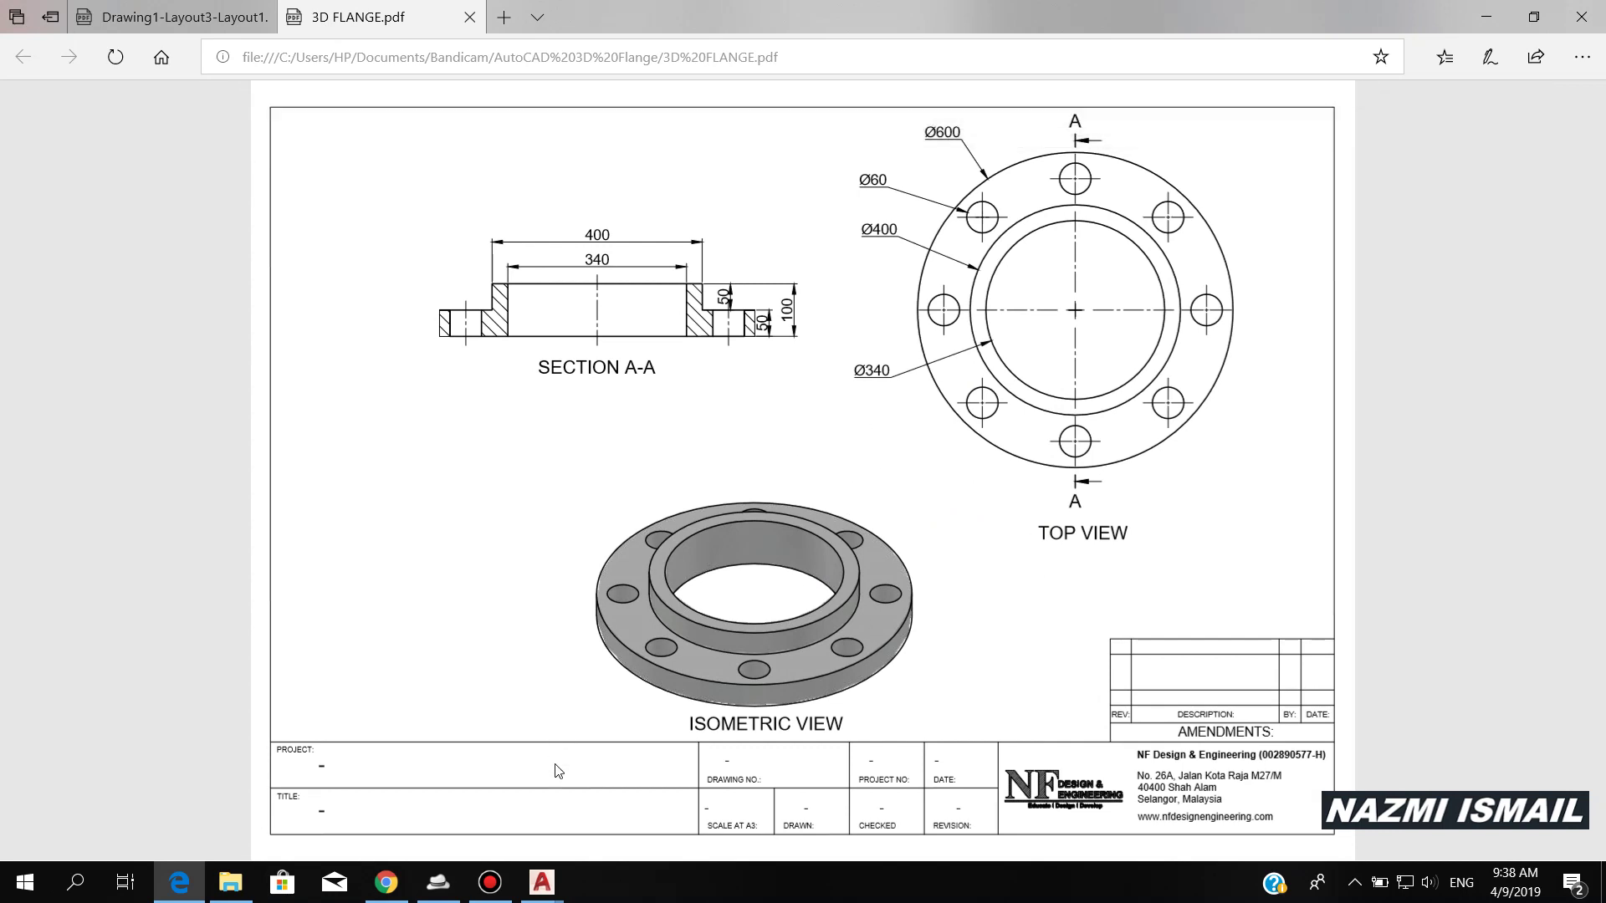
- Switch back to Drawing3.dwg in AutoCAD and display its model space
{"action": "mouse_move", "coordinate": [542, 880]}
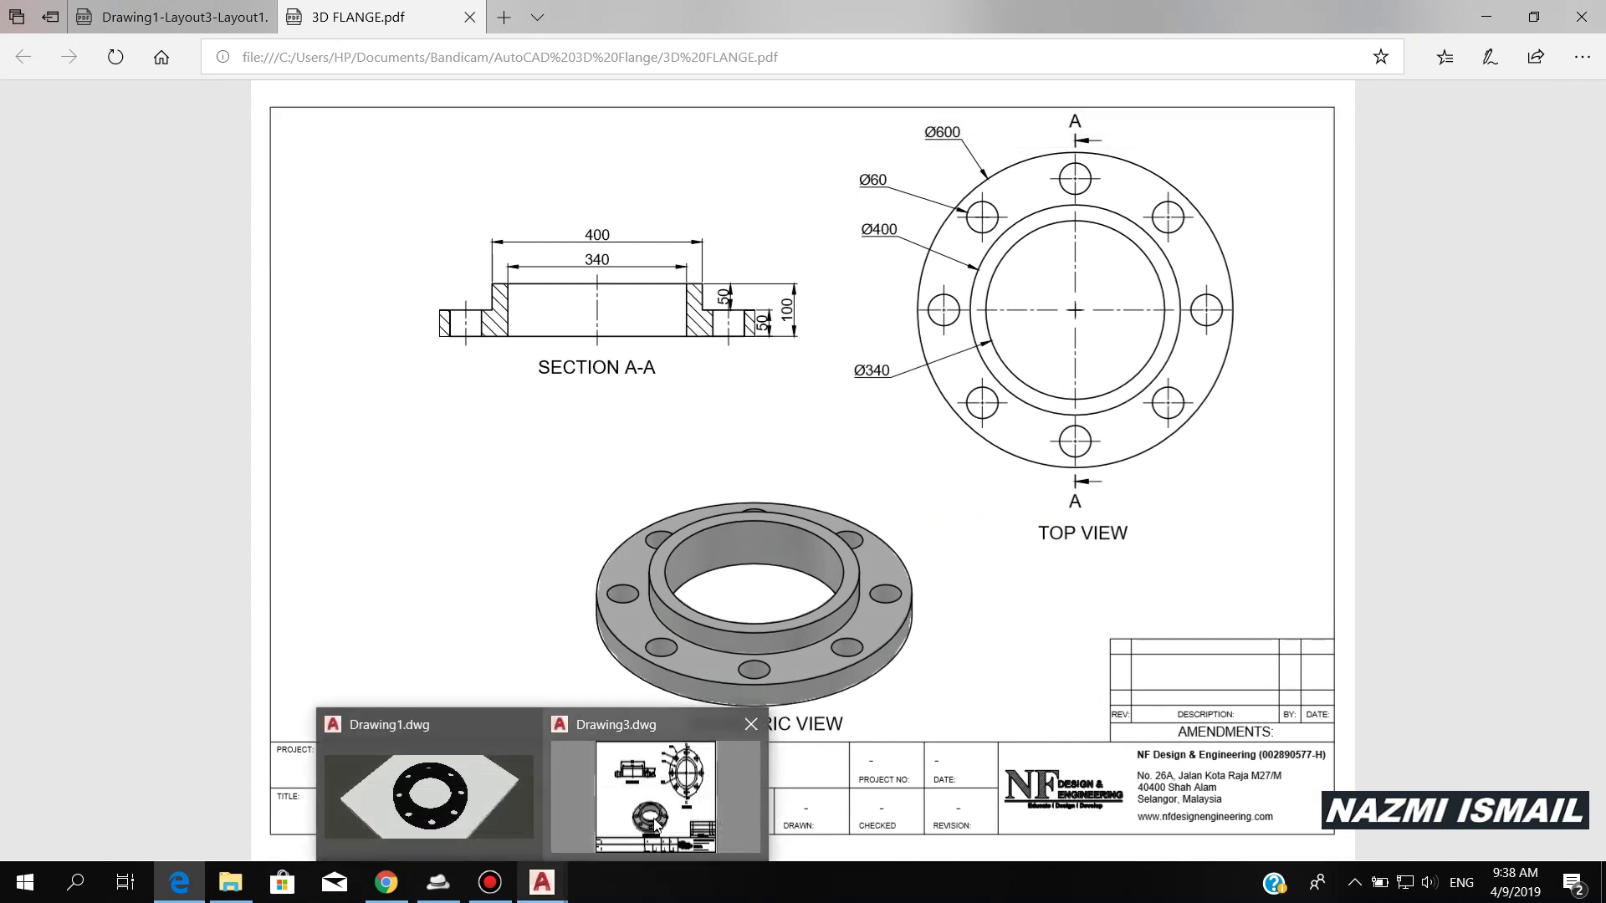
{"action": "left_click", "coordinate": [636, 851]}
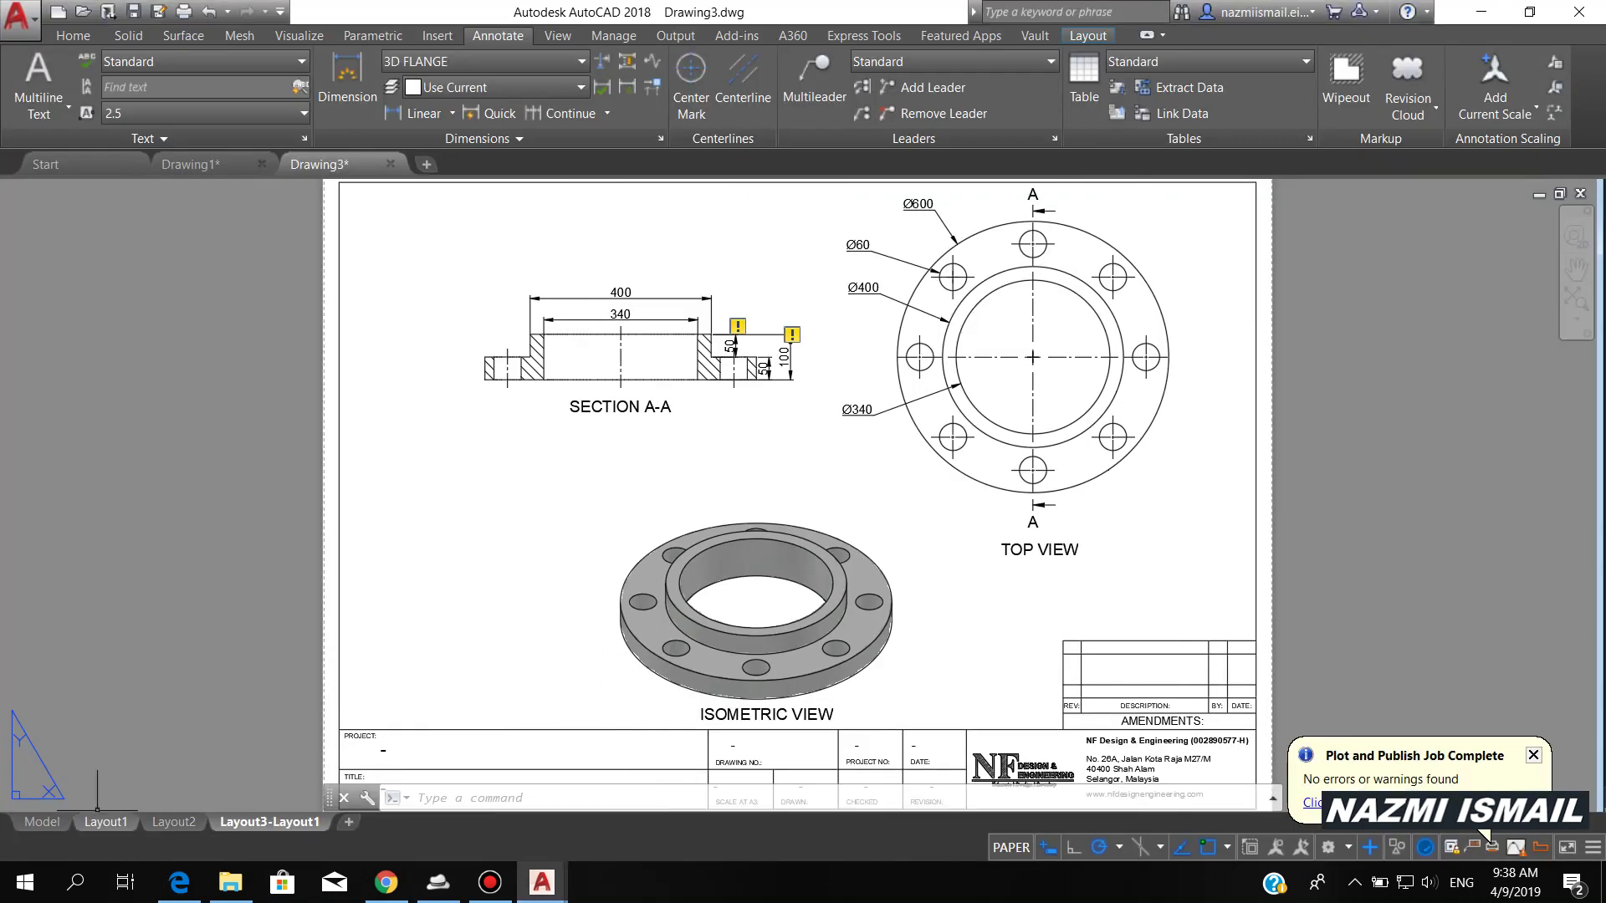
{"action": "left_click", "coordinate": [42, 821]}
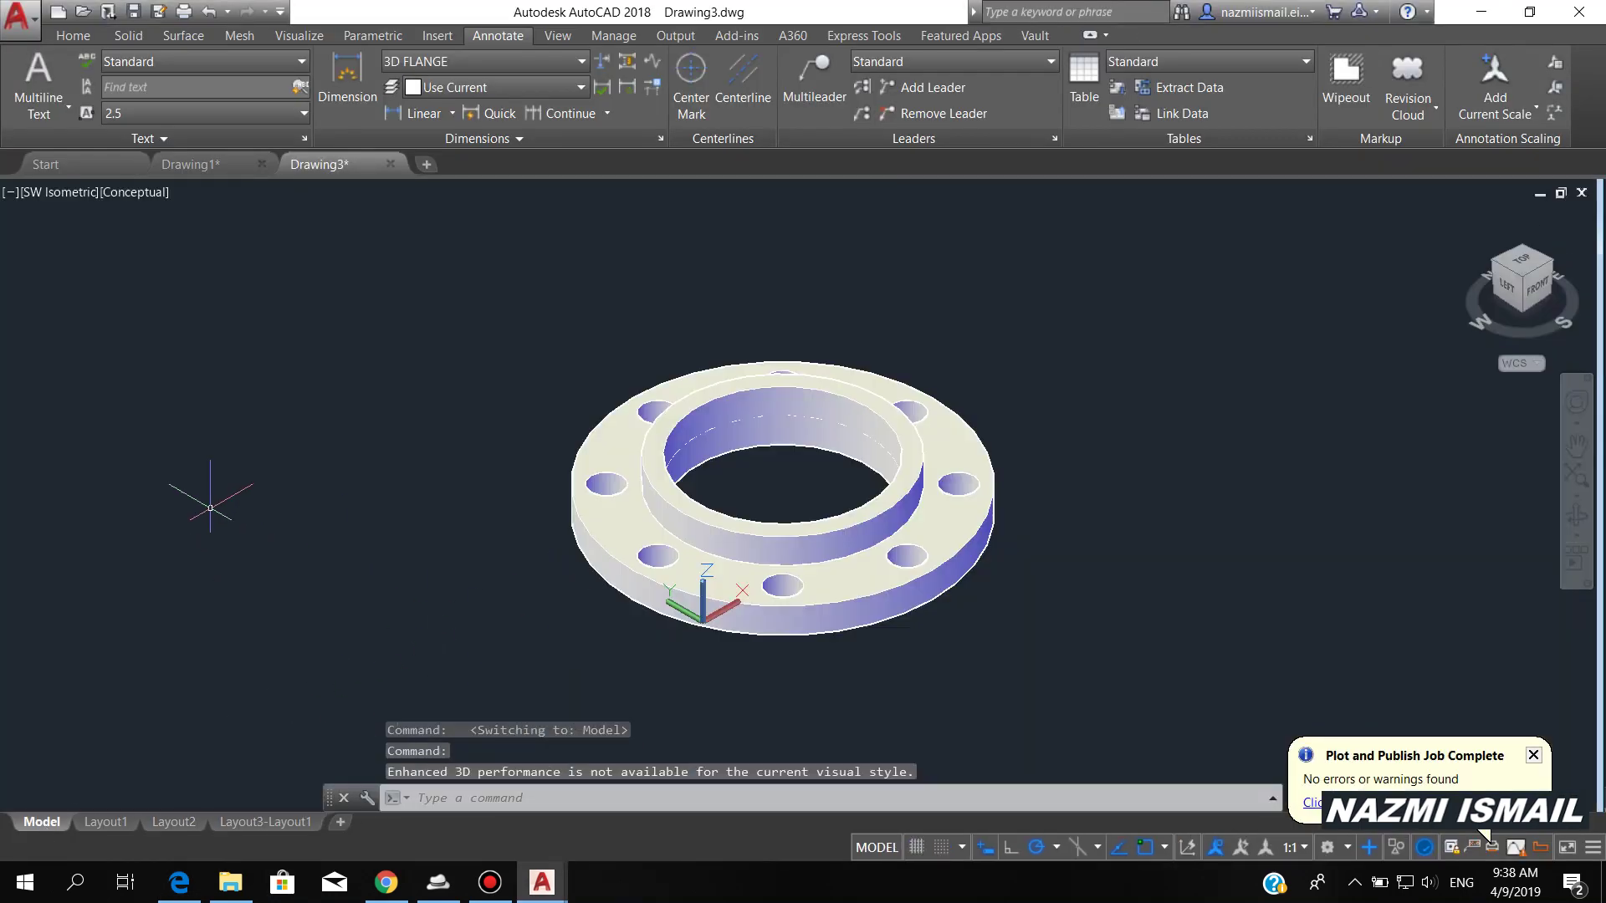
- Set the model viewport to perspective projection with the Realistic visual style
{"action": "left_click", "coordinate": [63, 195]}
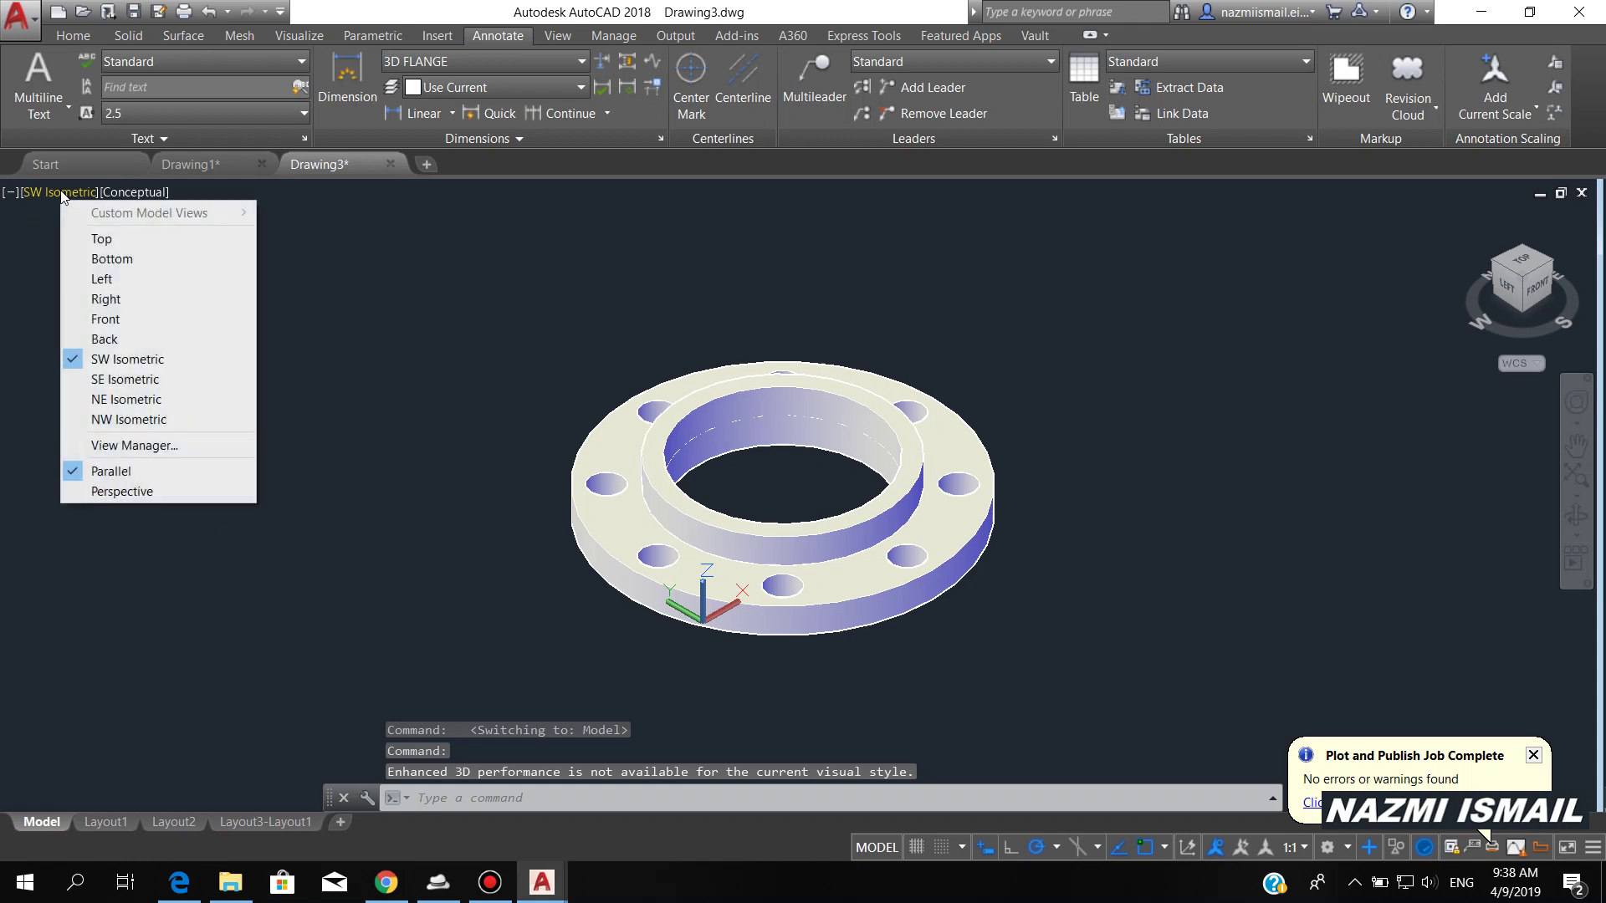
{"action": "left_click", "coordinate": [155, 491]}
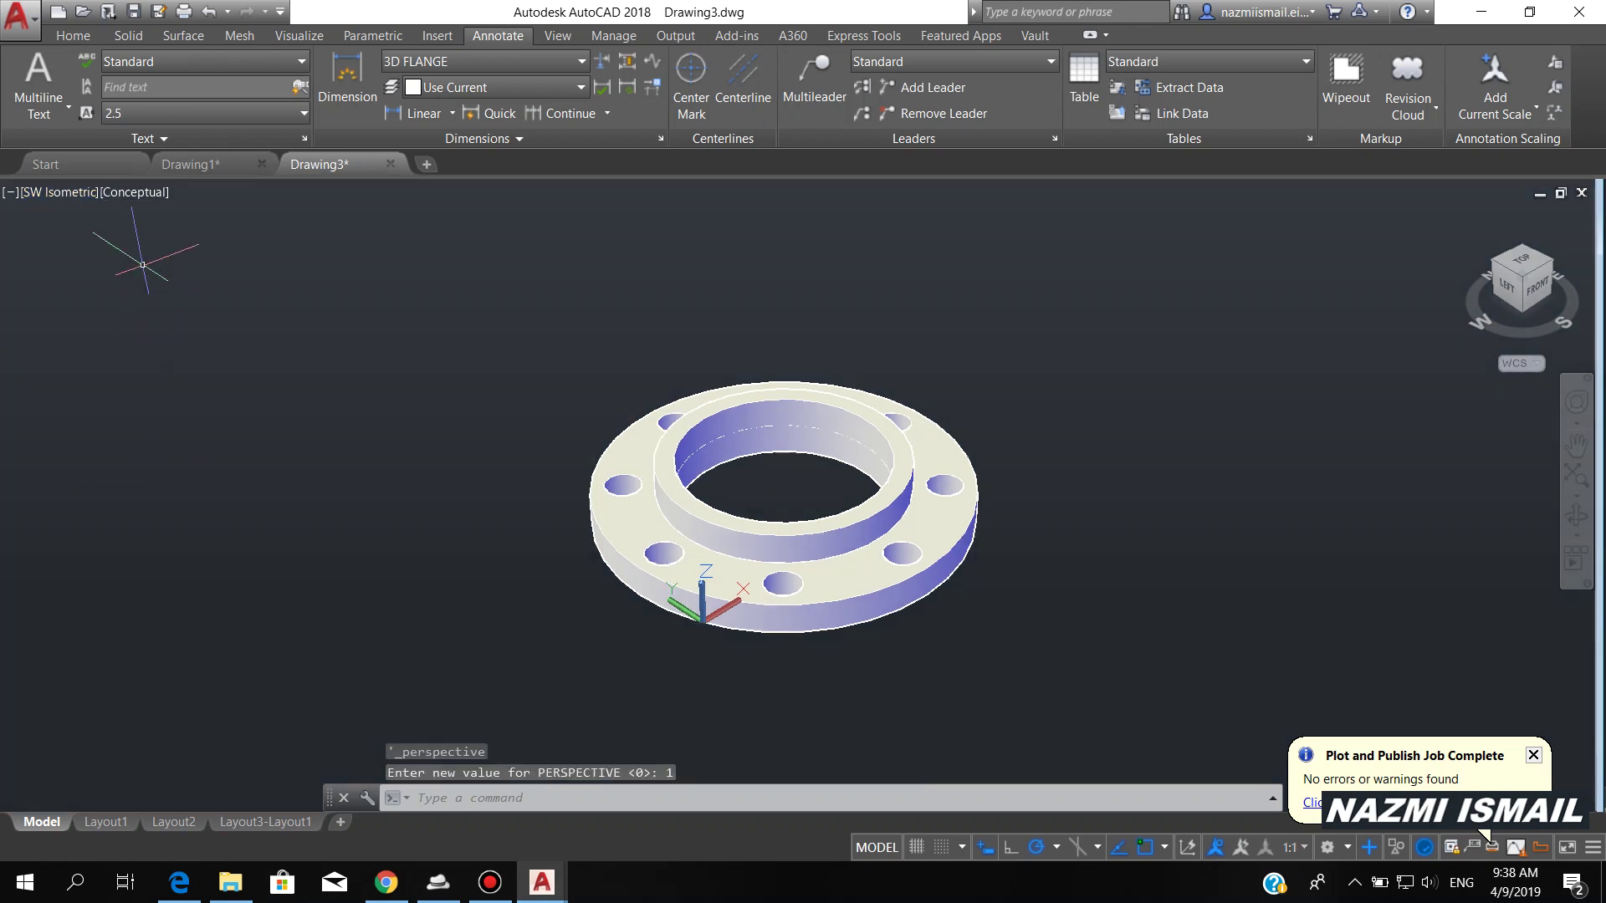
{"action": "left_click", "coordinate": [142, 195]}
{"action": "left_click", "coordinate": [168, 298]}
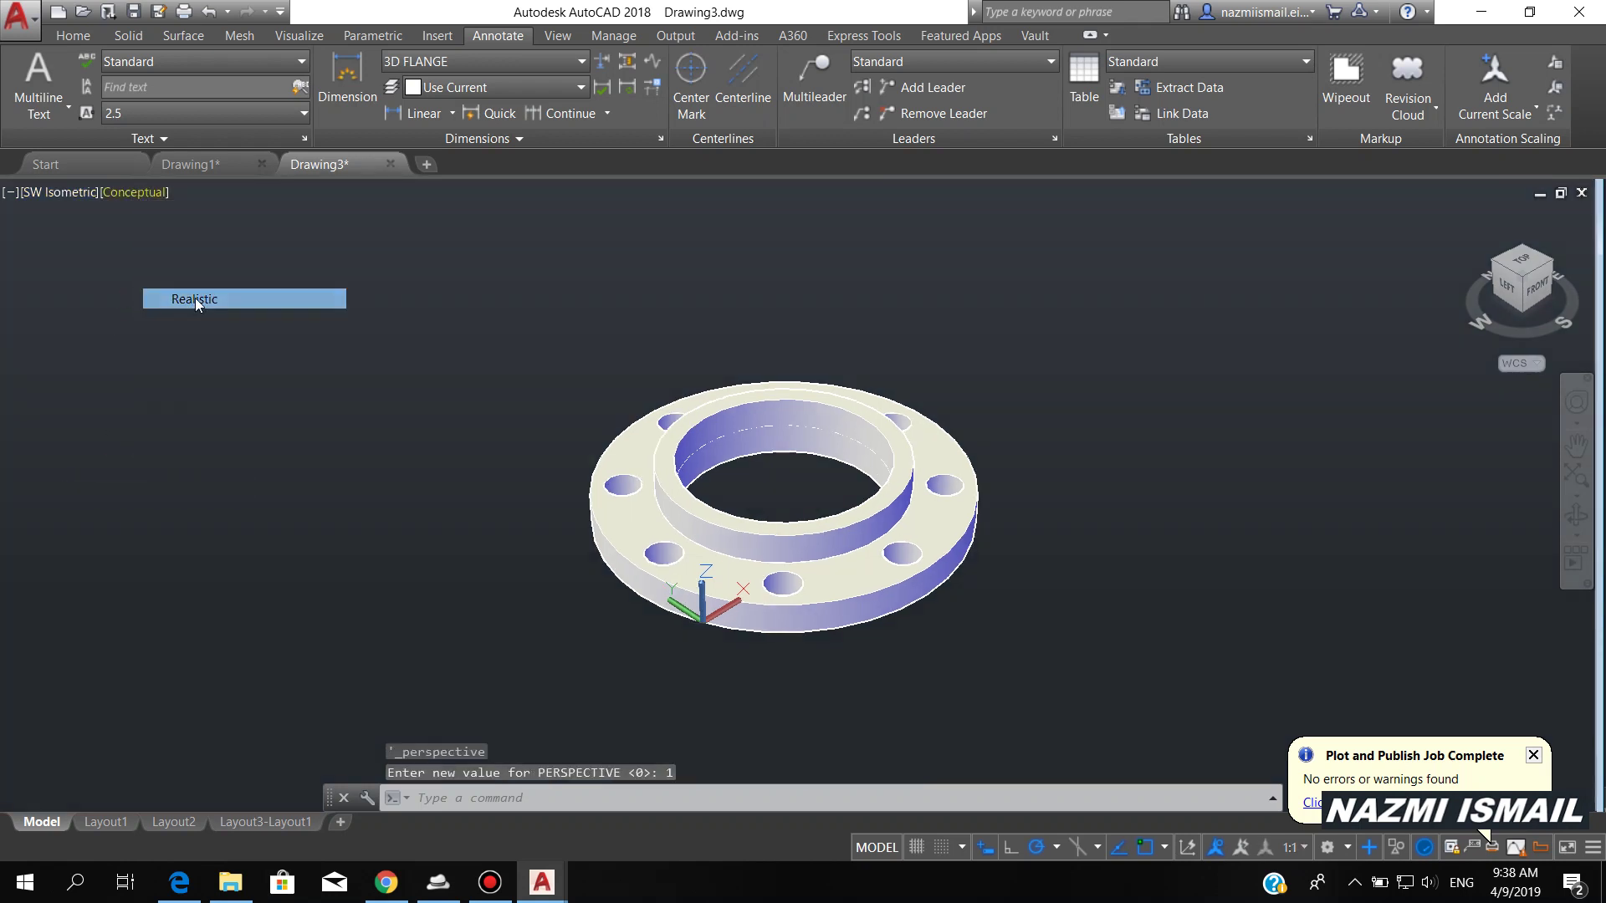
- Erase the leftover construction circles around the flange's bore, hub and bolt holes, keeping the solid
{"action": "scroll", "coordinate": [805, 517], "scroll_direction": "up", "scroll_amount": 2}
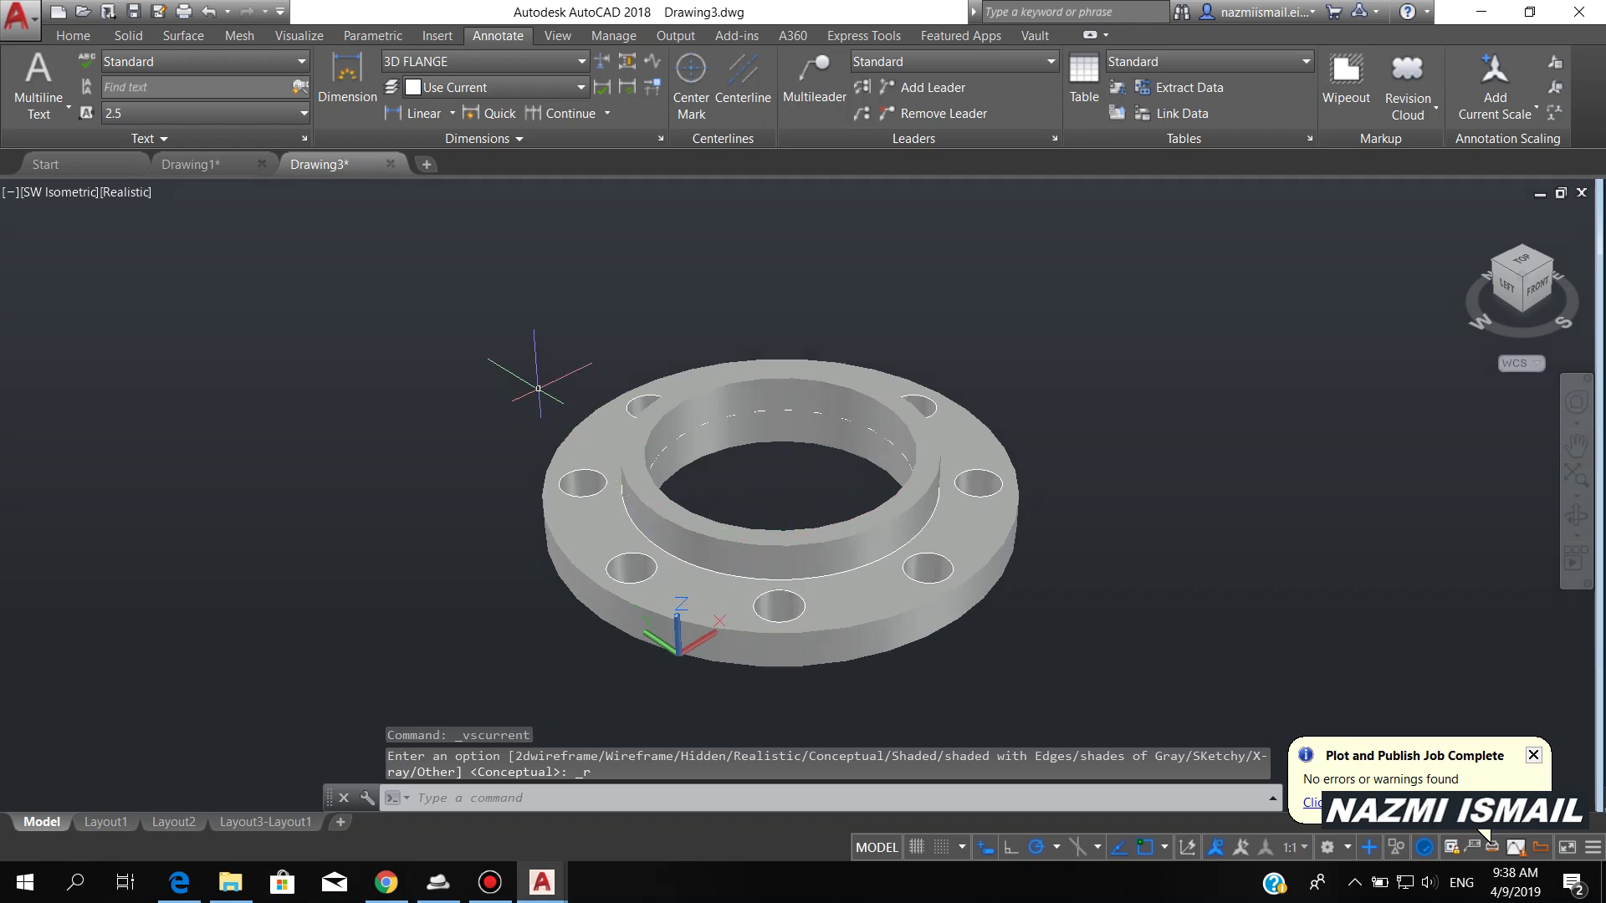
{"action": "left_click", "coordinate": [484, 297]}
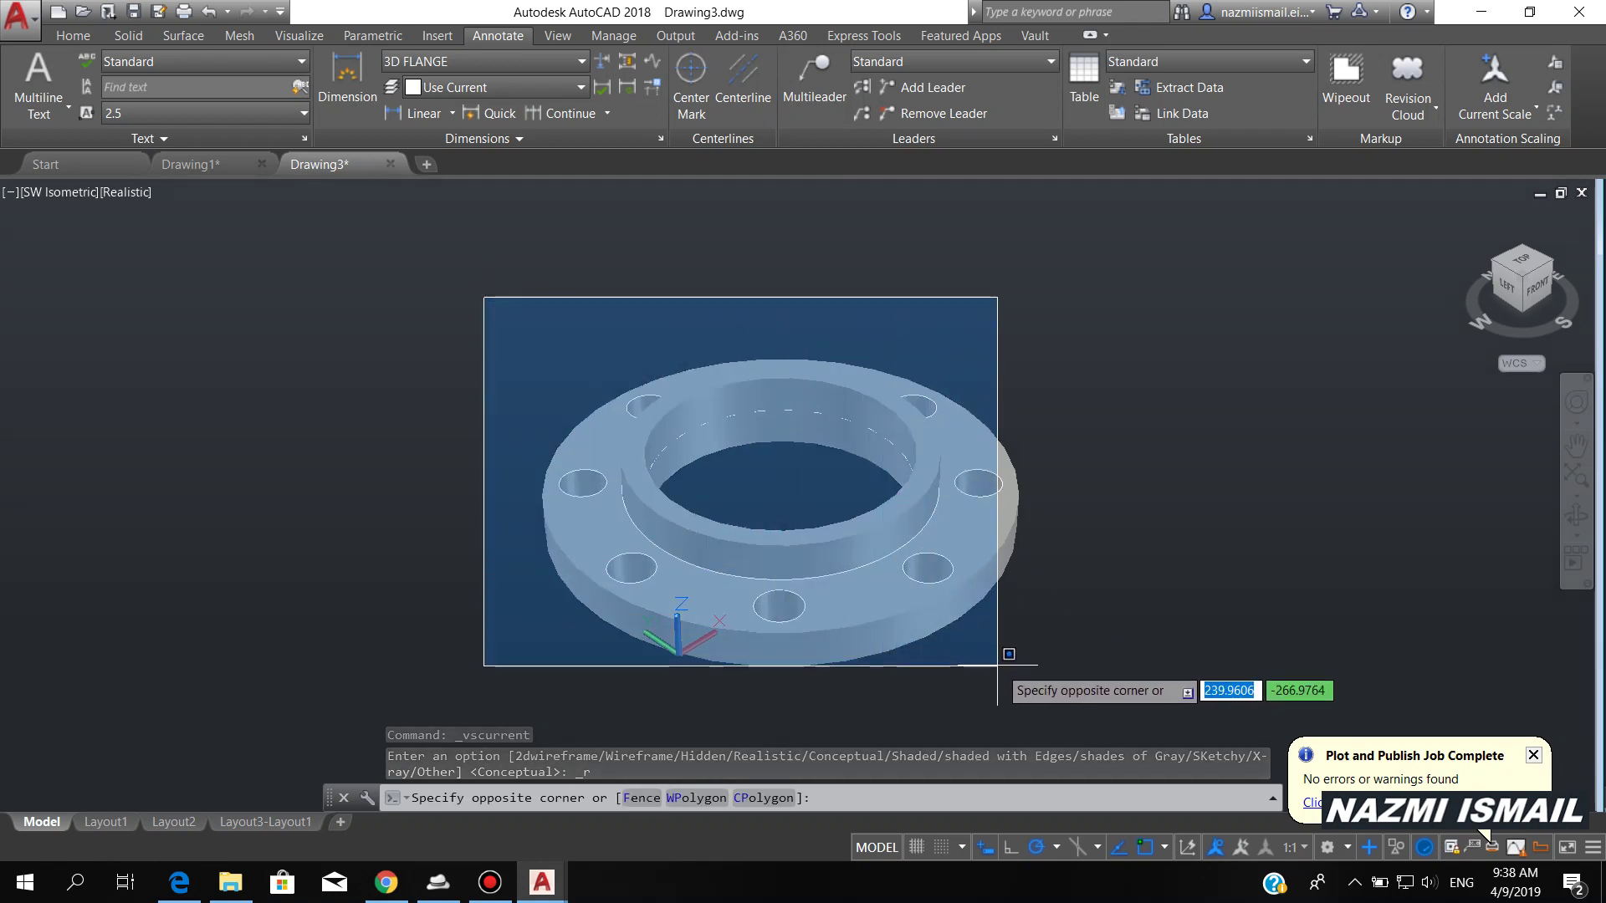
{"action": "left_click", "coordinate": [1044, 663]}
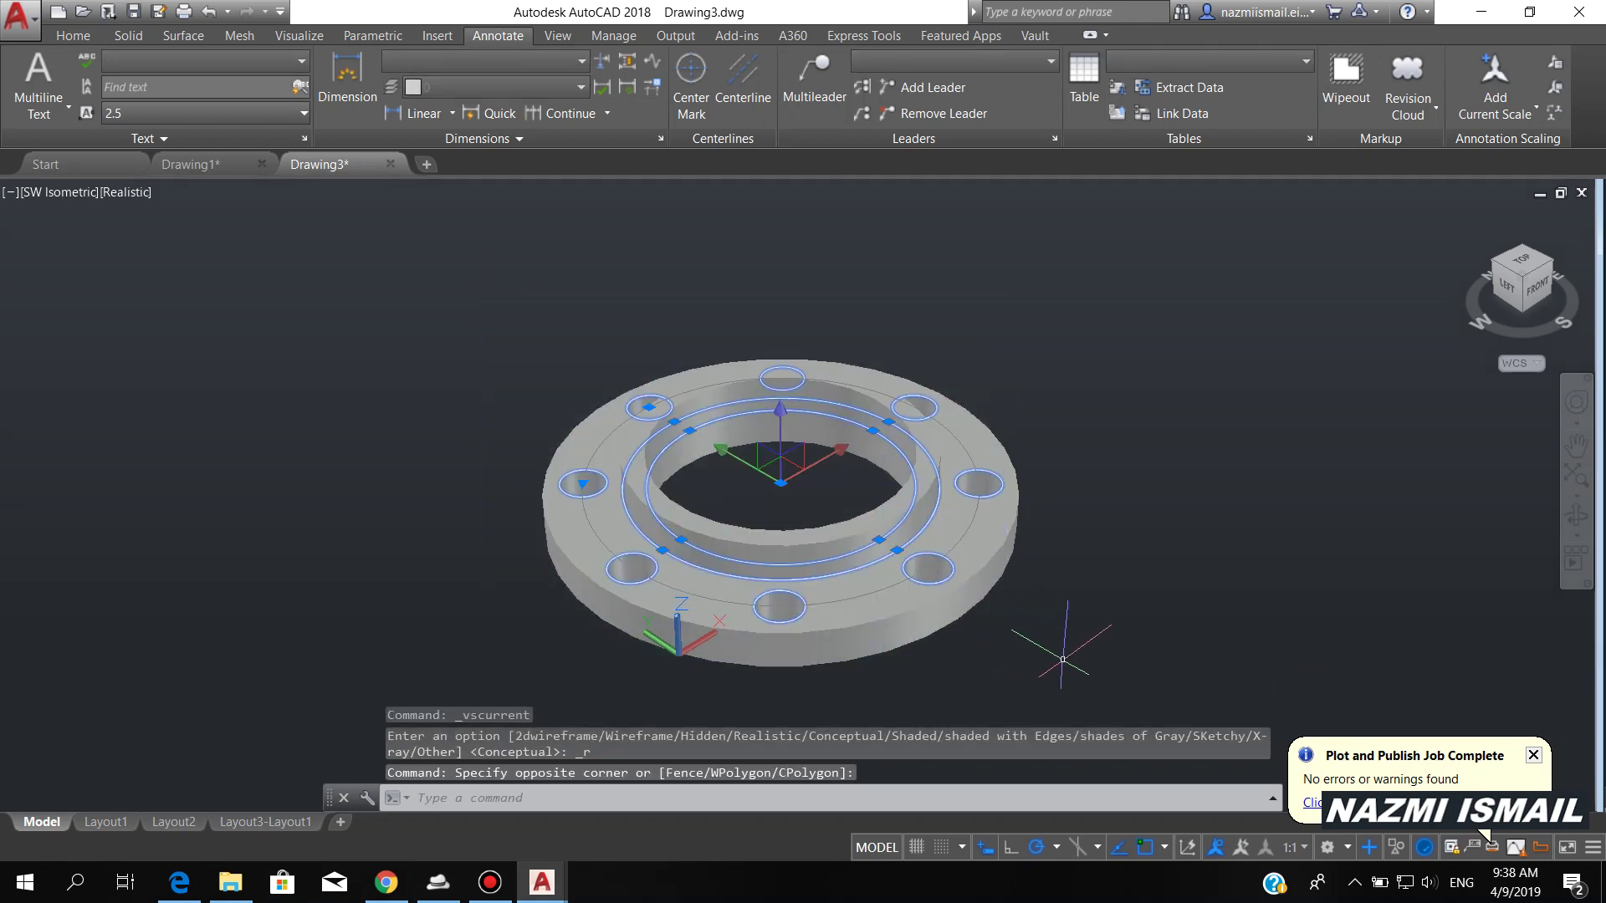
{"action": "key", "text": "Delete"}
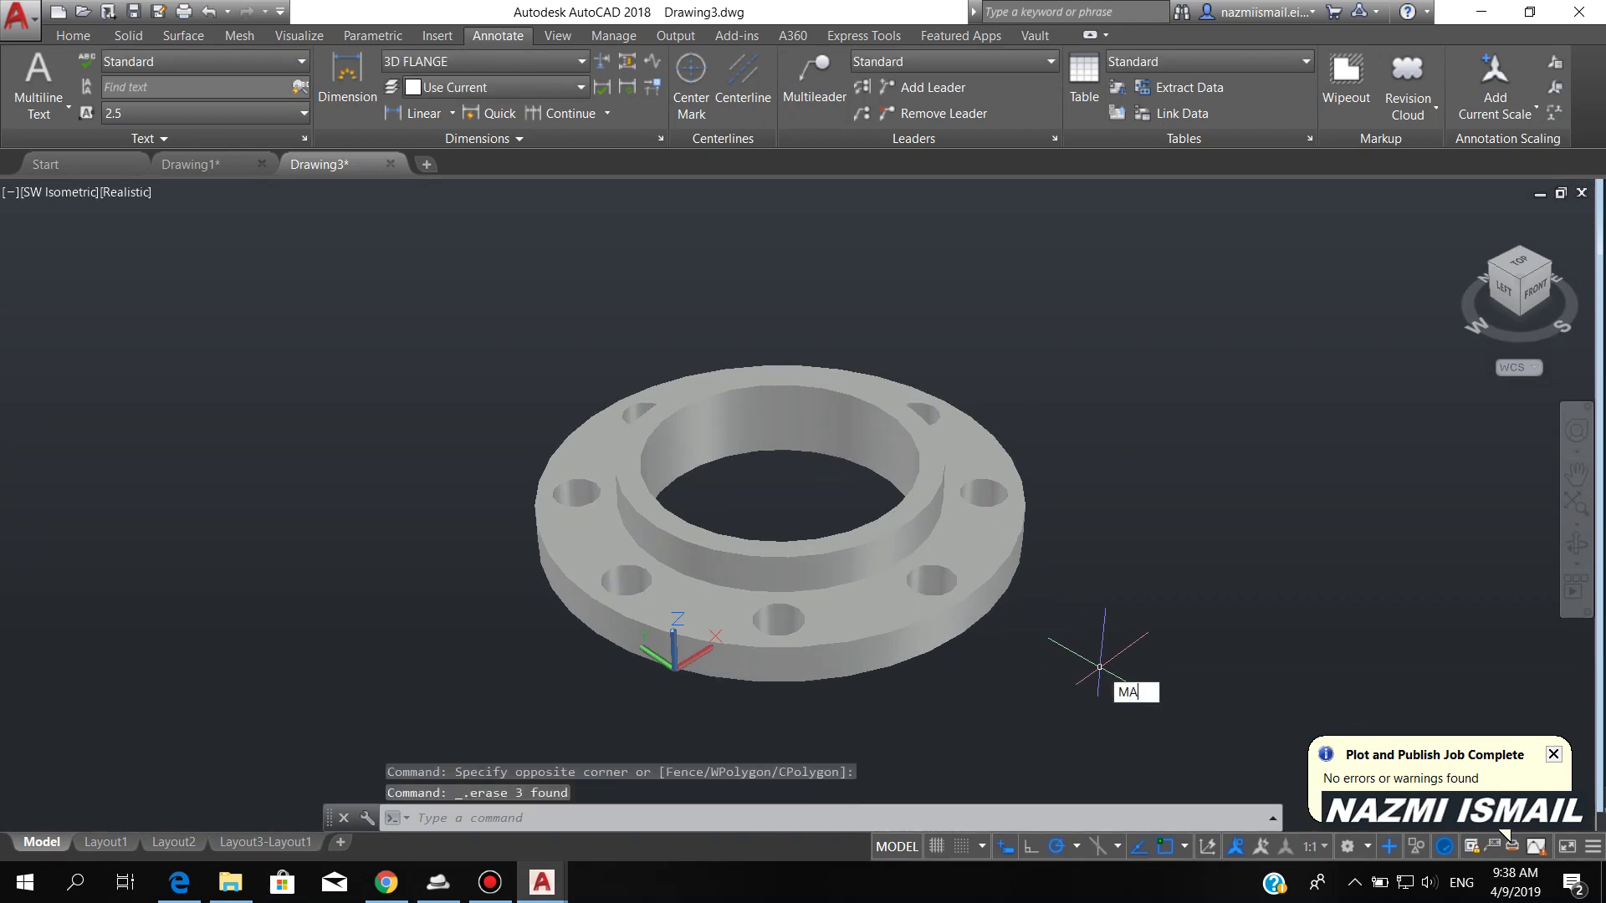
- Search the material library for "STAINLE" and add Stainless - Polished to the document materials
{"action": "key", "text": "Return"}
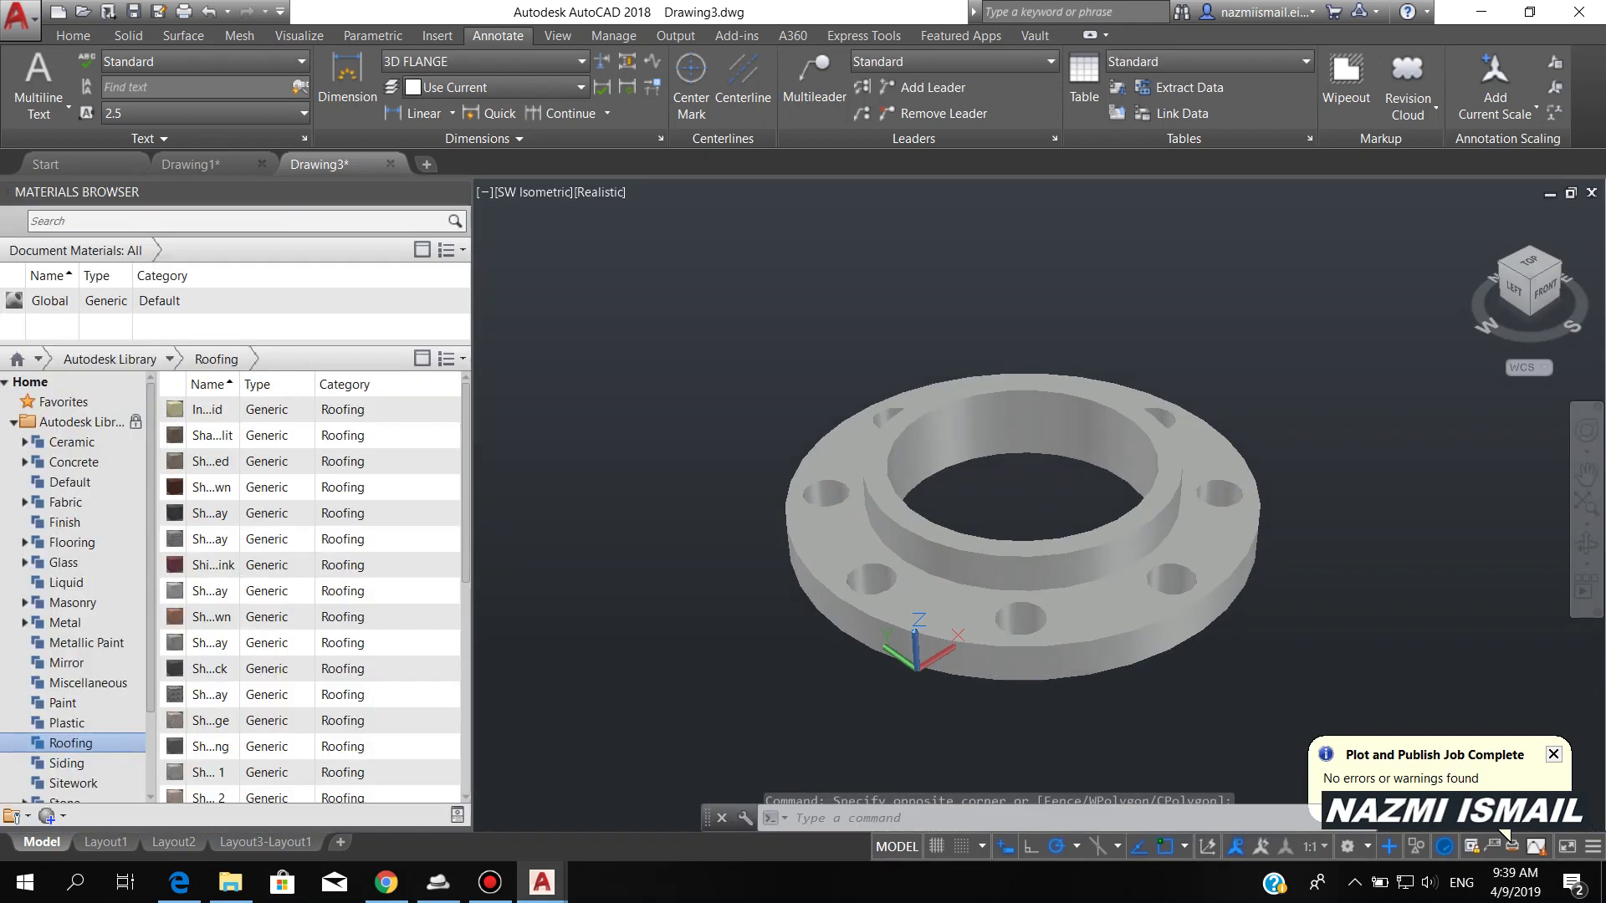
{"action": "left_click", "coordinate": [177, 222]}
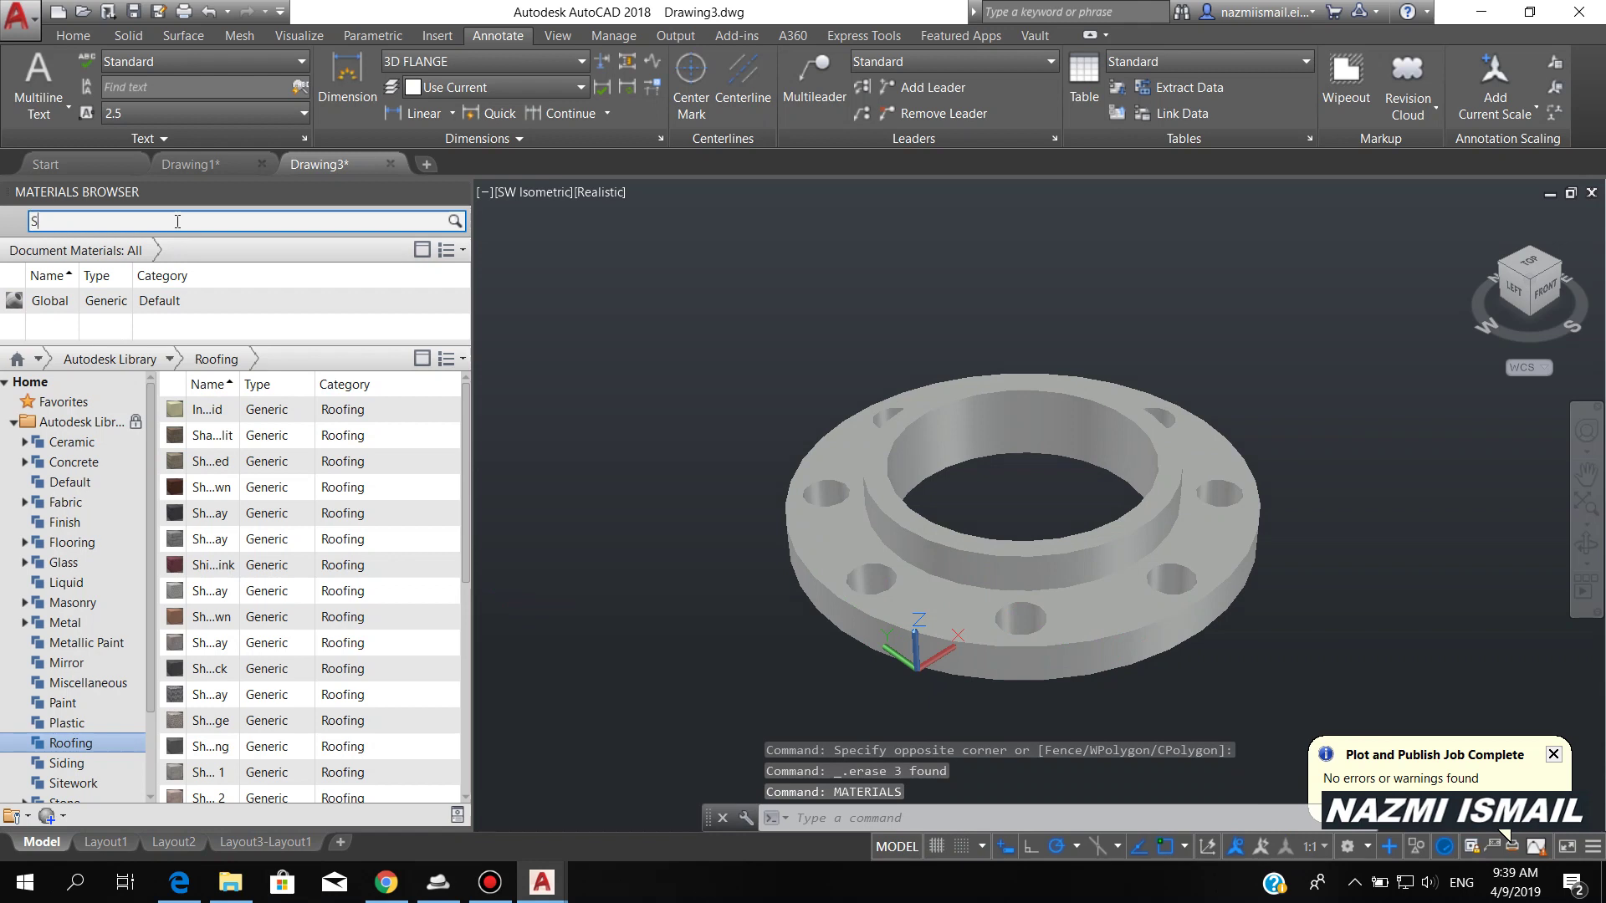
{"action": "type", "text": "STAINLEE"}
{"action": "key", "text": "Return"}
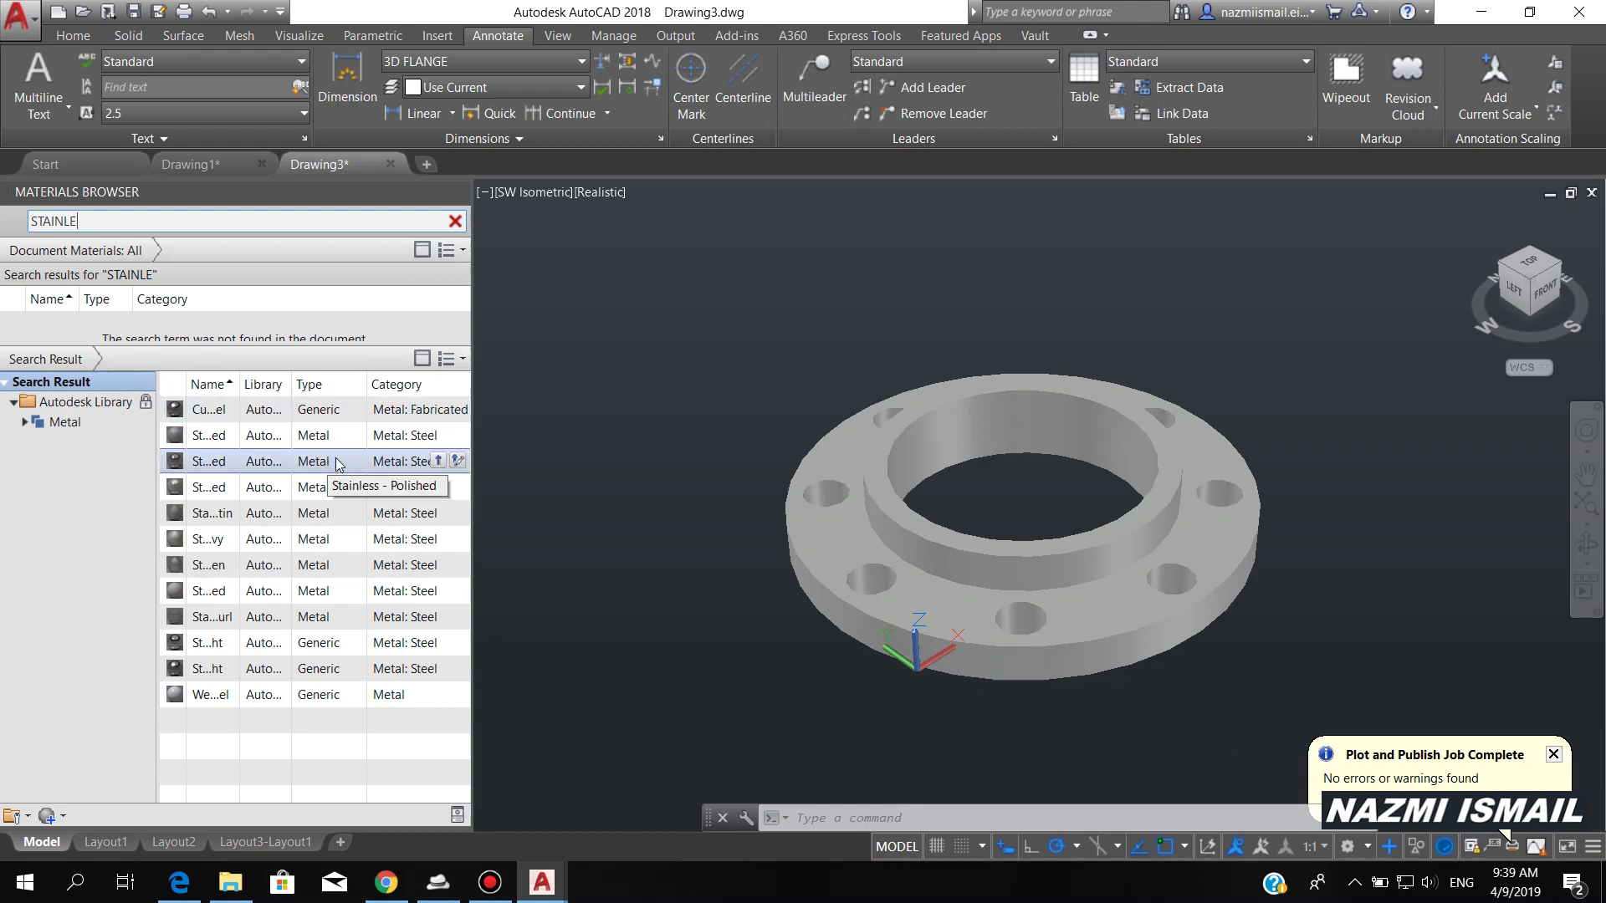
{"action": "left_click", "coordinate": [438, 462]}
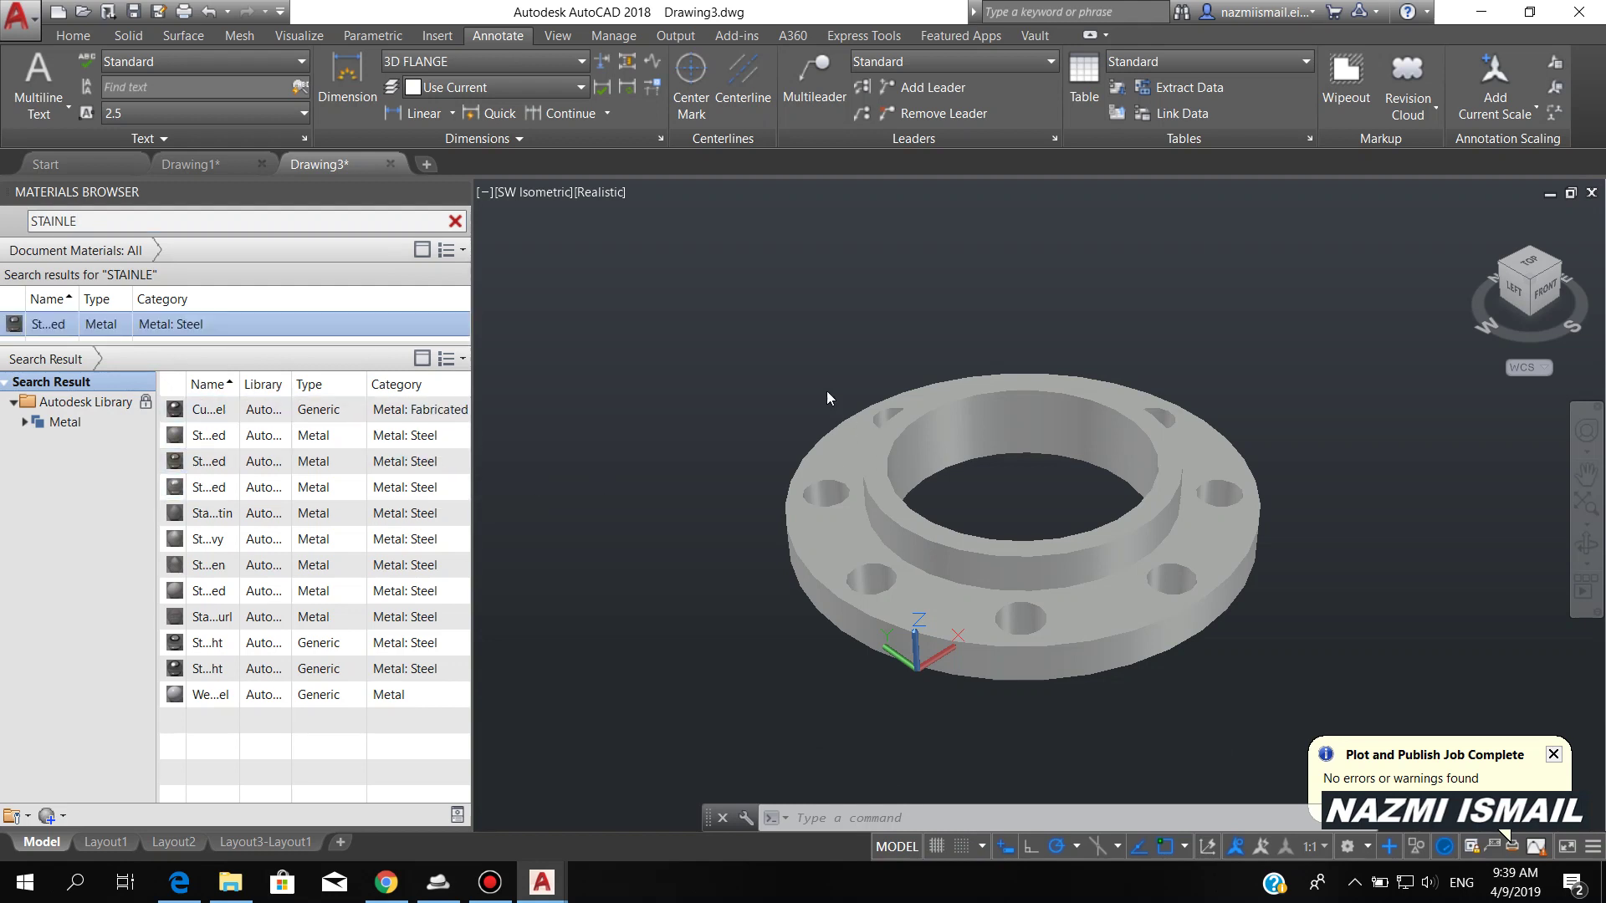
- Assign the Stainless - Polished material to the whole flange solid and close the materials browser
{"action": "left_click", "coordinate": [720, 299]}
{"action": "left_click", "coordinate": [1598, 758]}
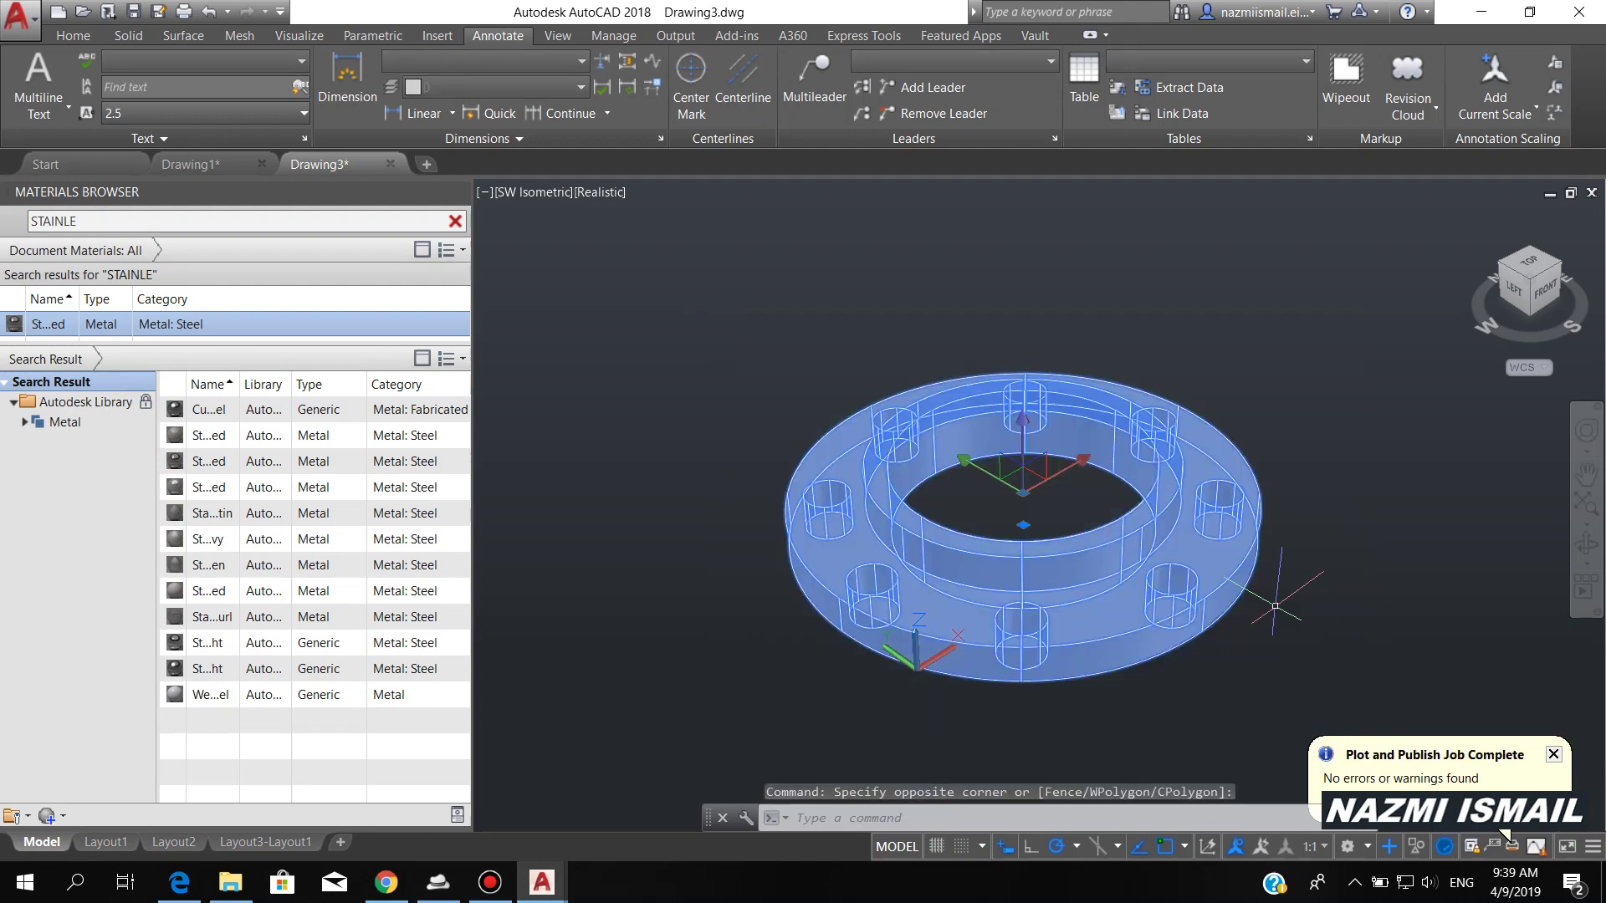
{"action": "left_click", "coordinate": [255, 324]}
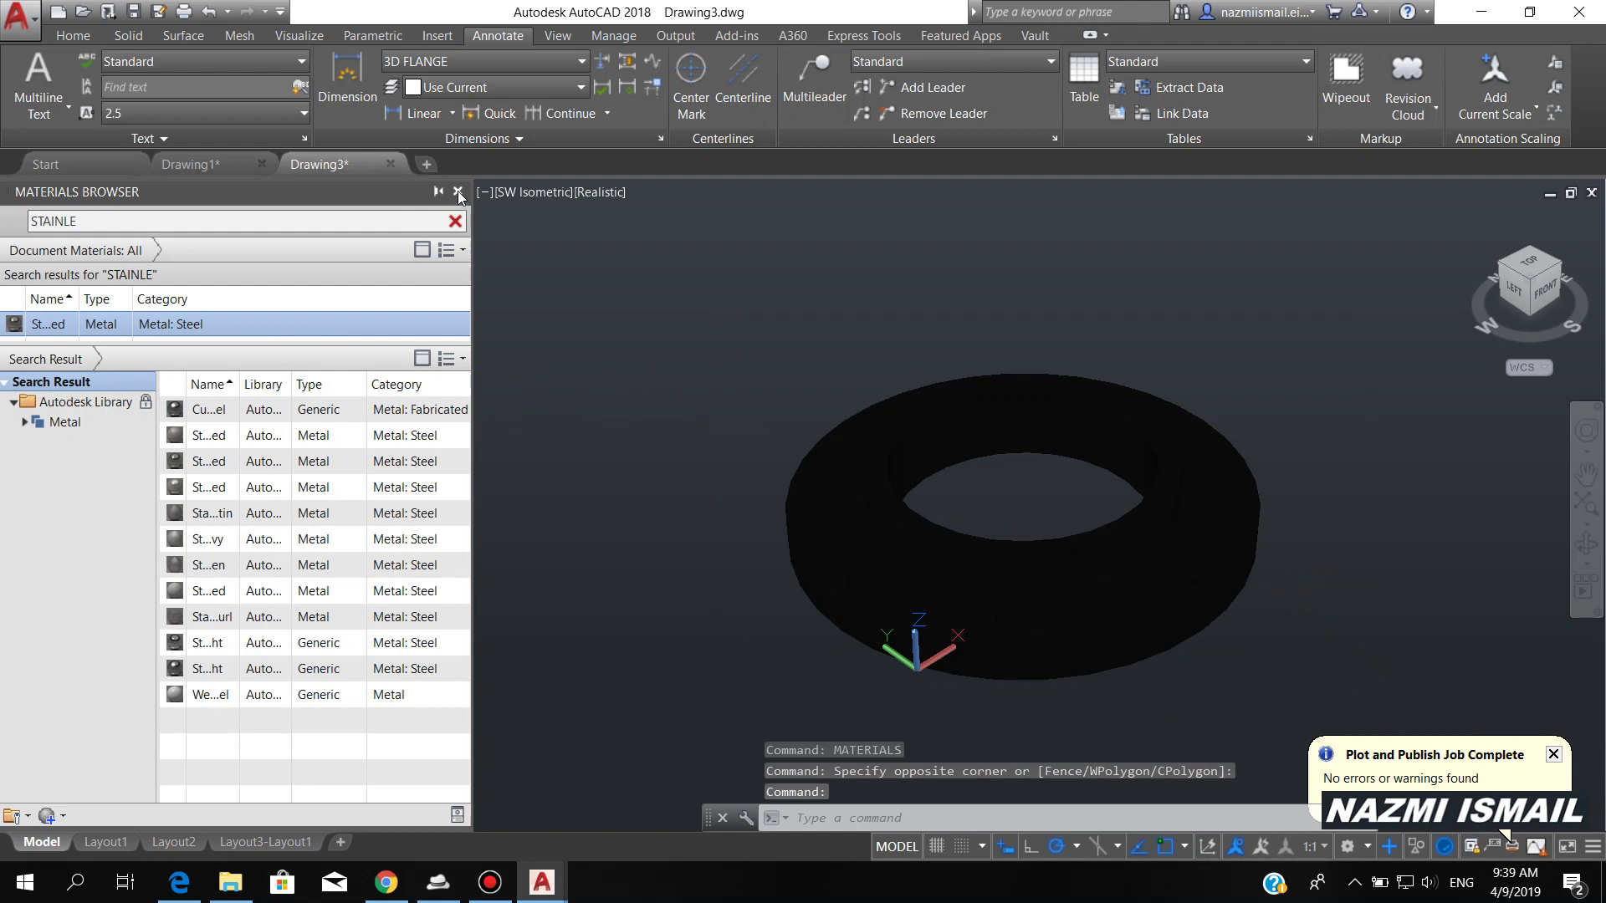
{"action": "left_click", "coordinate": [458, 193]}
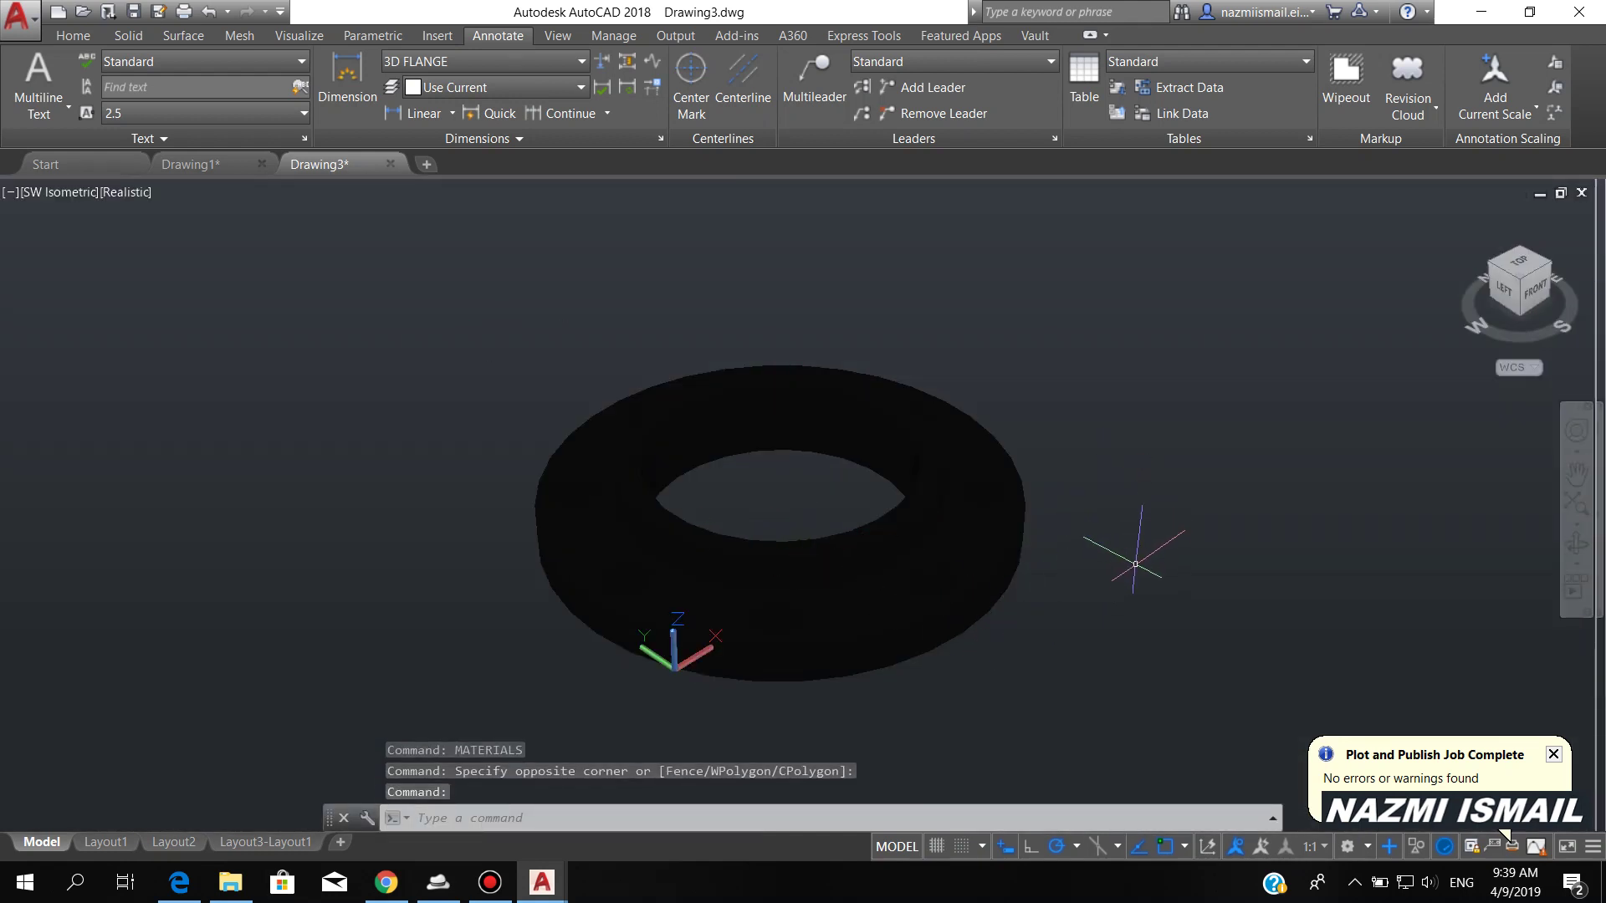
- Turn on full shadows and set the sky to Sky Background and Illumination for the flange scene
{"action": "middle_click_drag", "start_coordinate": [1135, 565], "coordinate": [1132, 489], "text": "shift"}
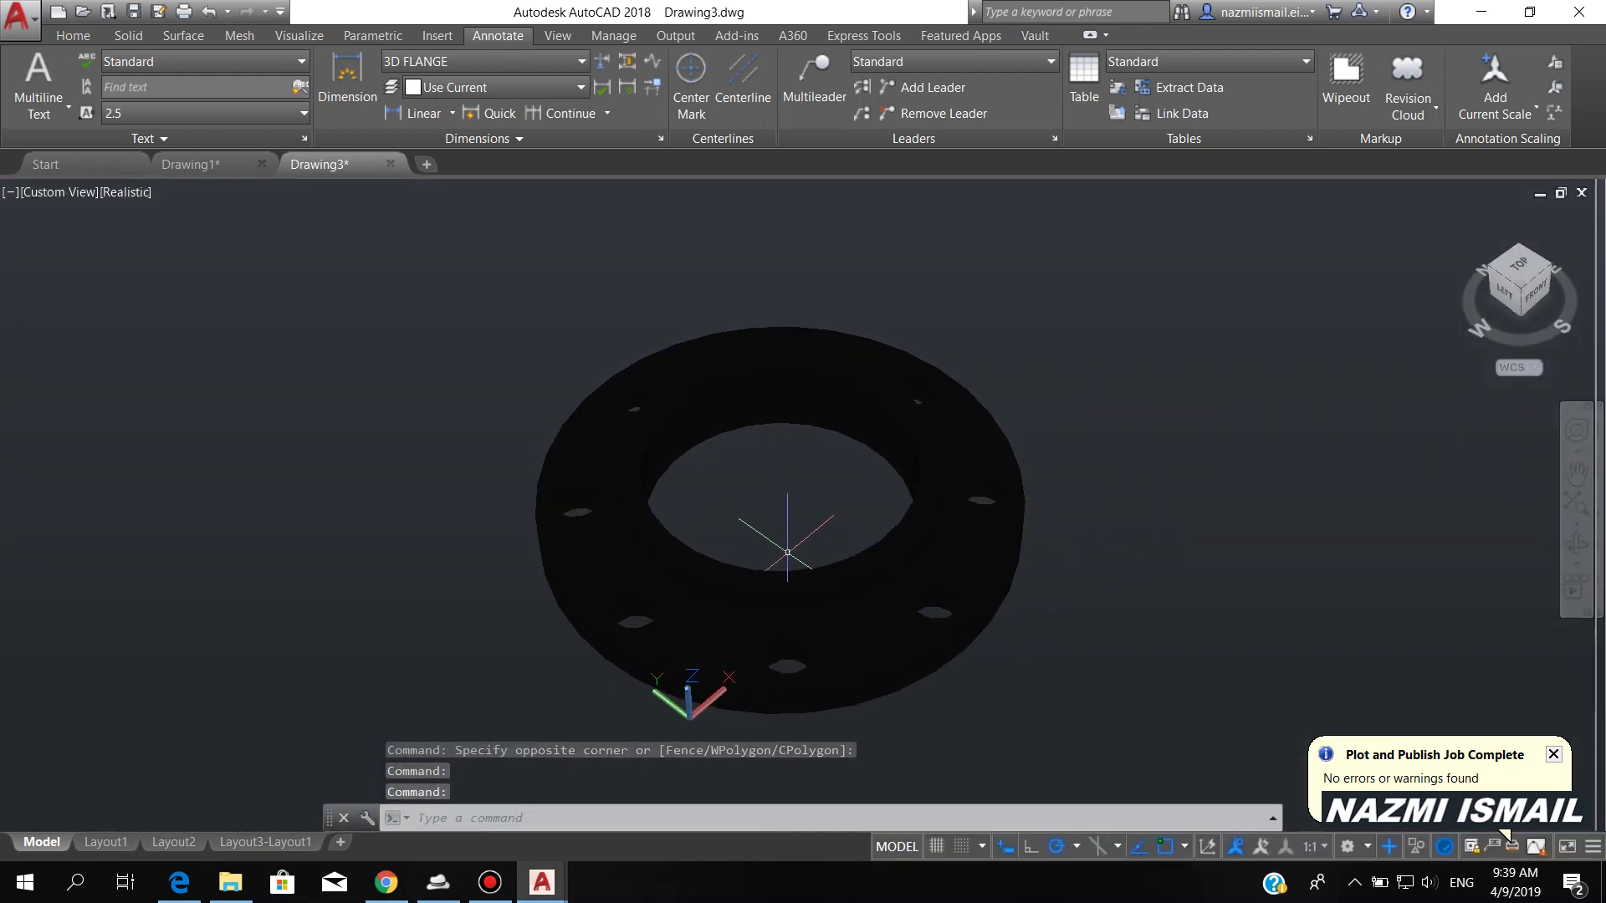
{"action": "scroll", "coordinate": [787, 552], "scroll_direction": "up", "scroll_amount": 2}
{"action": "middle_click_drag", "start_coordinate": [810, 556], "coordinate": [799, 539], "text": "shift"}
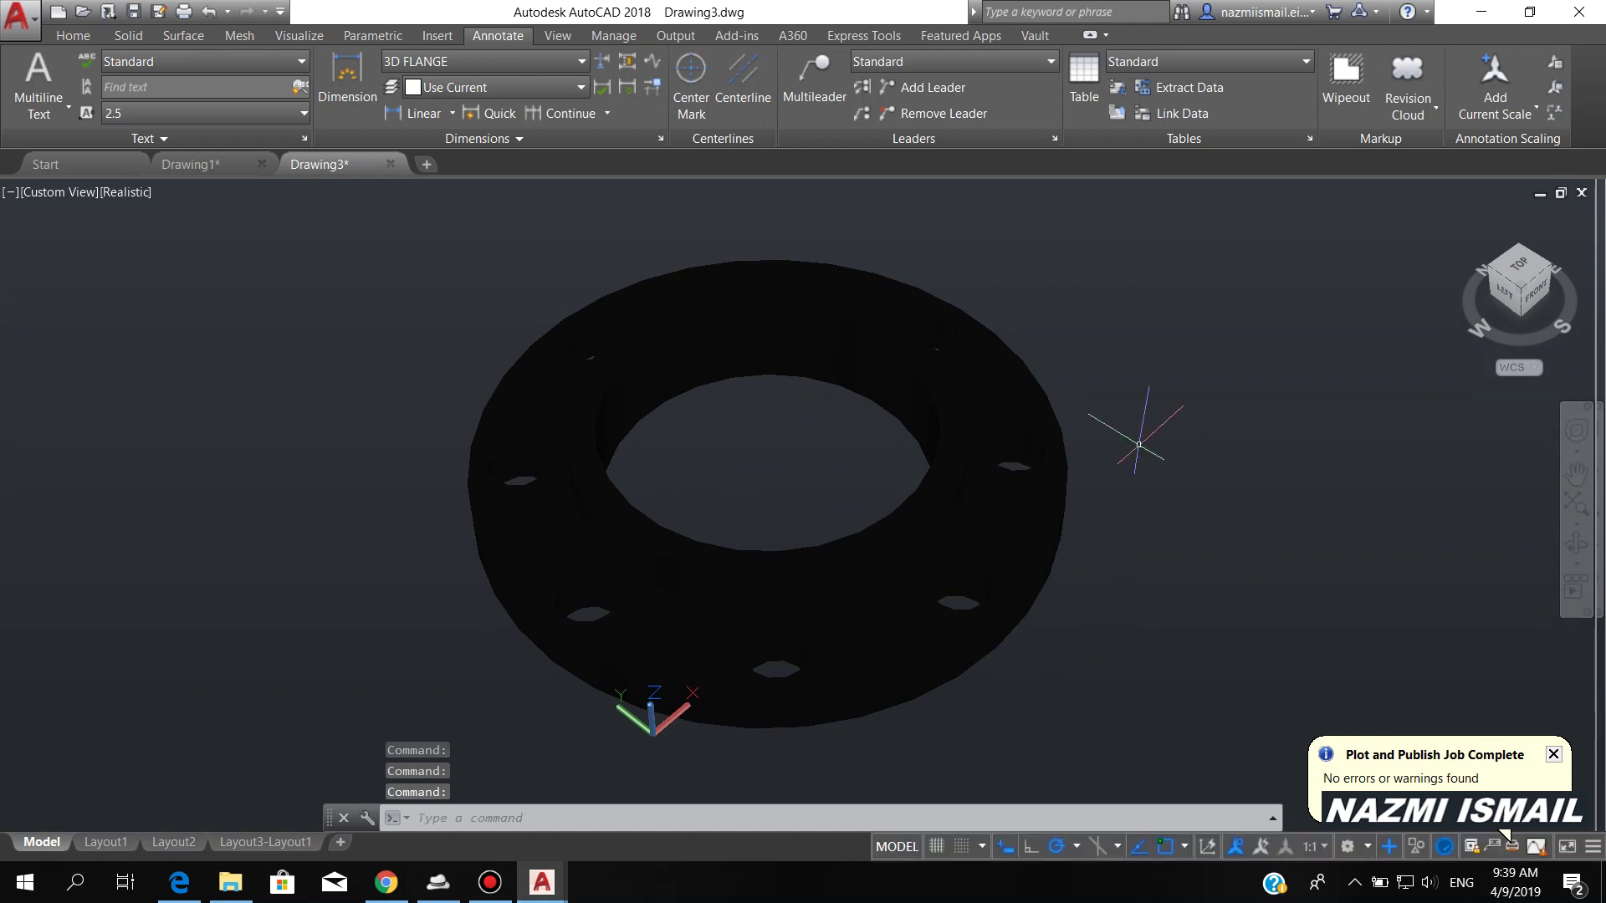
{"action": "left_click", "coordinate": [310, 37]}
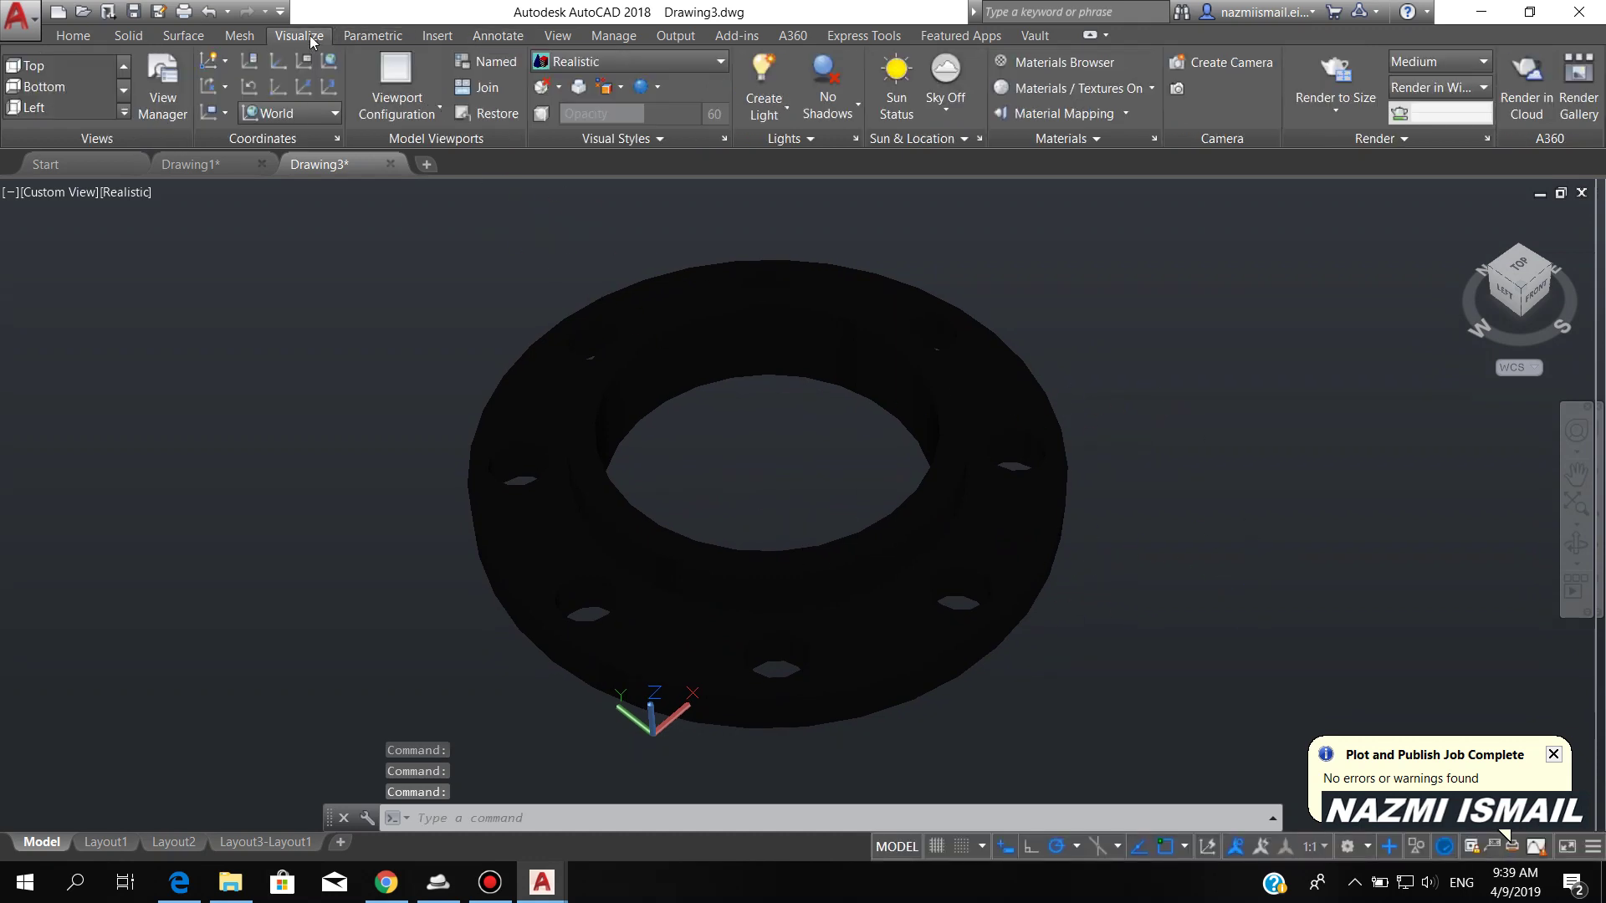
{"action": "left_click", "coordinate": [828, 109]}
{"action": "left_click", "coordinate": [876, 230]}
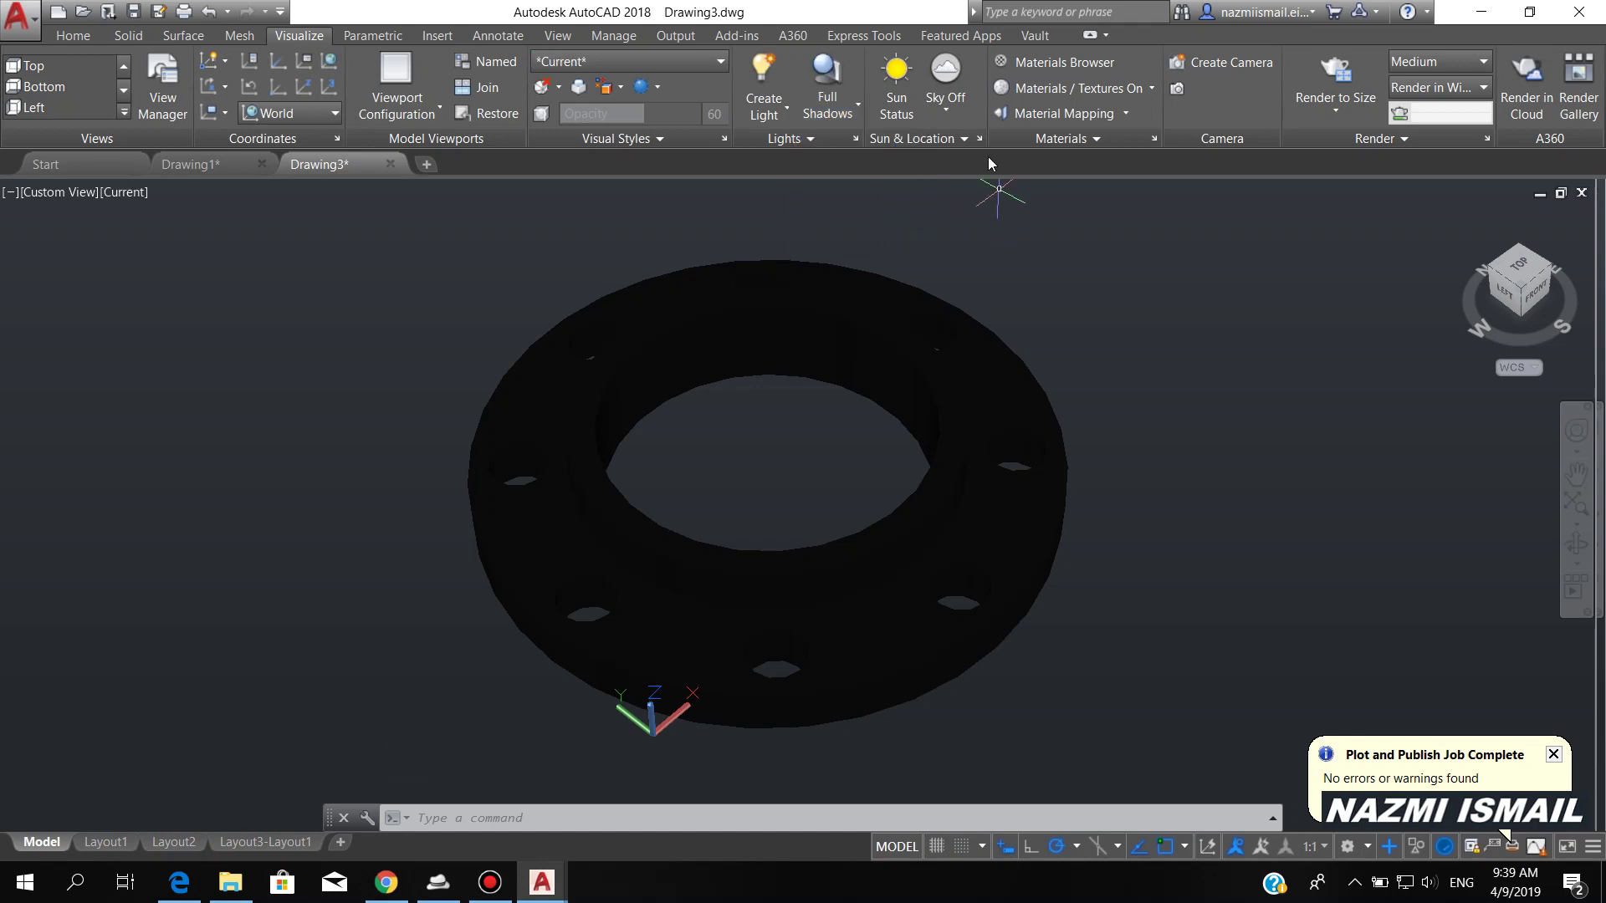
{"action": "left_click", "coordinate": [945, 105]}
{"action": "left_click", "coordinate": [1027, 231]}
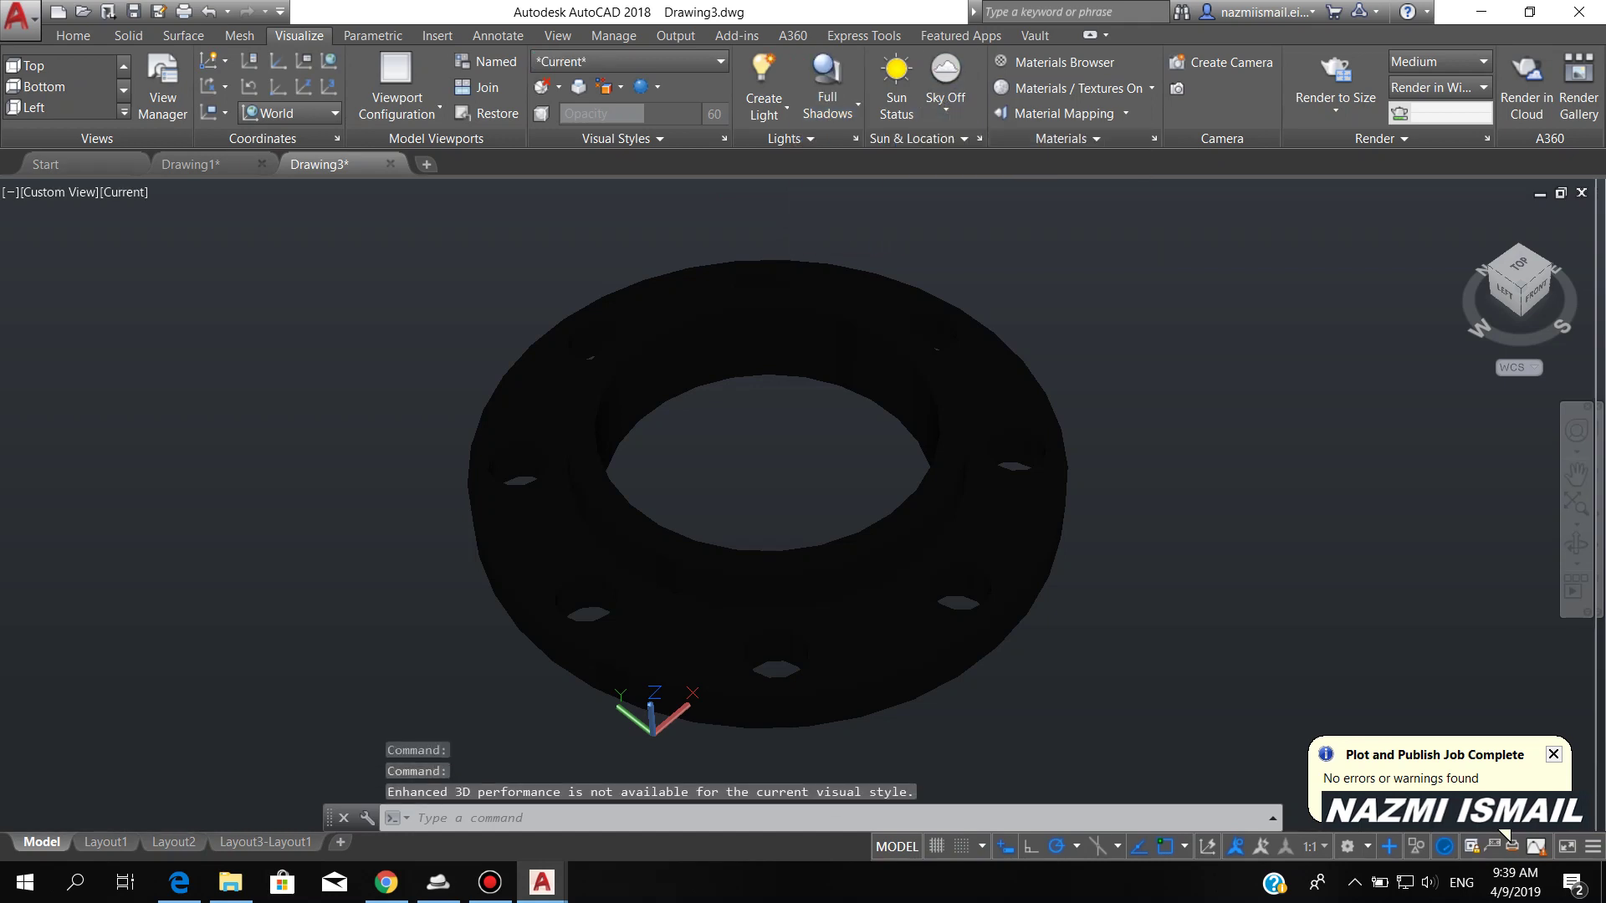
- Render the flange at 3300 x 2550 px (11 x 8.5 in @ 300dpi) and inspect it in the maximized render window
{"action": "left_click", "coordinate": [1324, 113]}
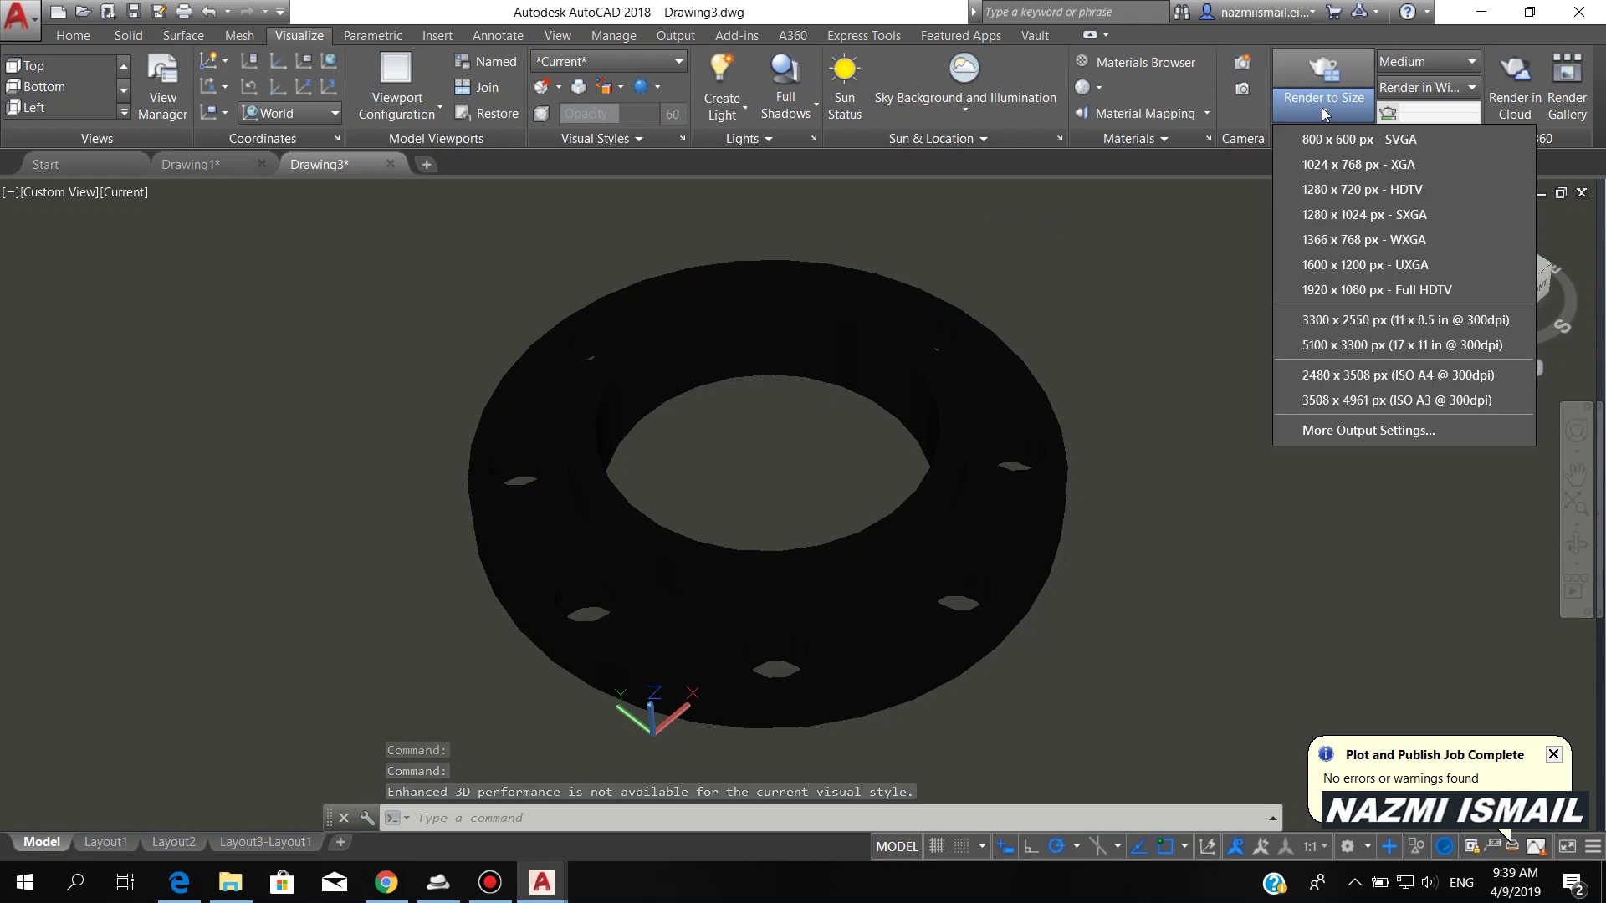
{"action": "left_click", "coordinate": [1341, 322]}
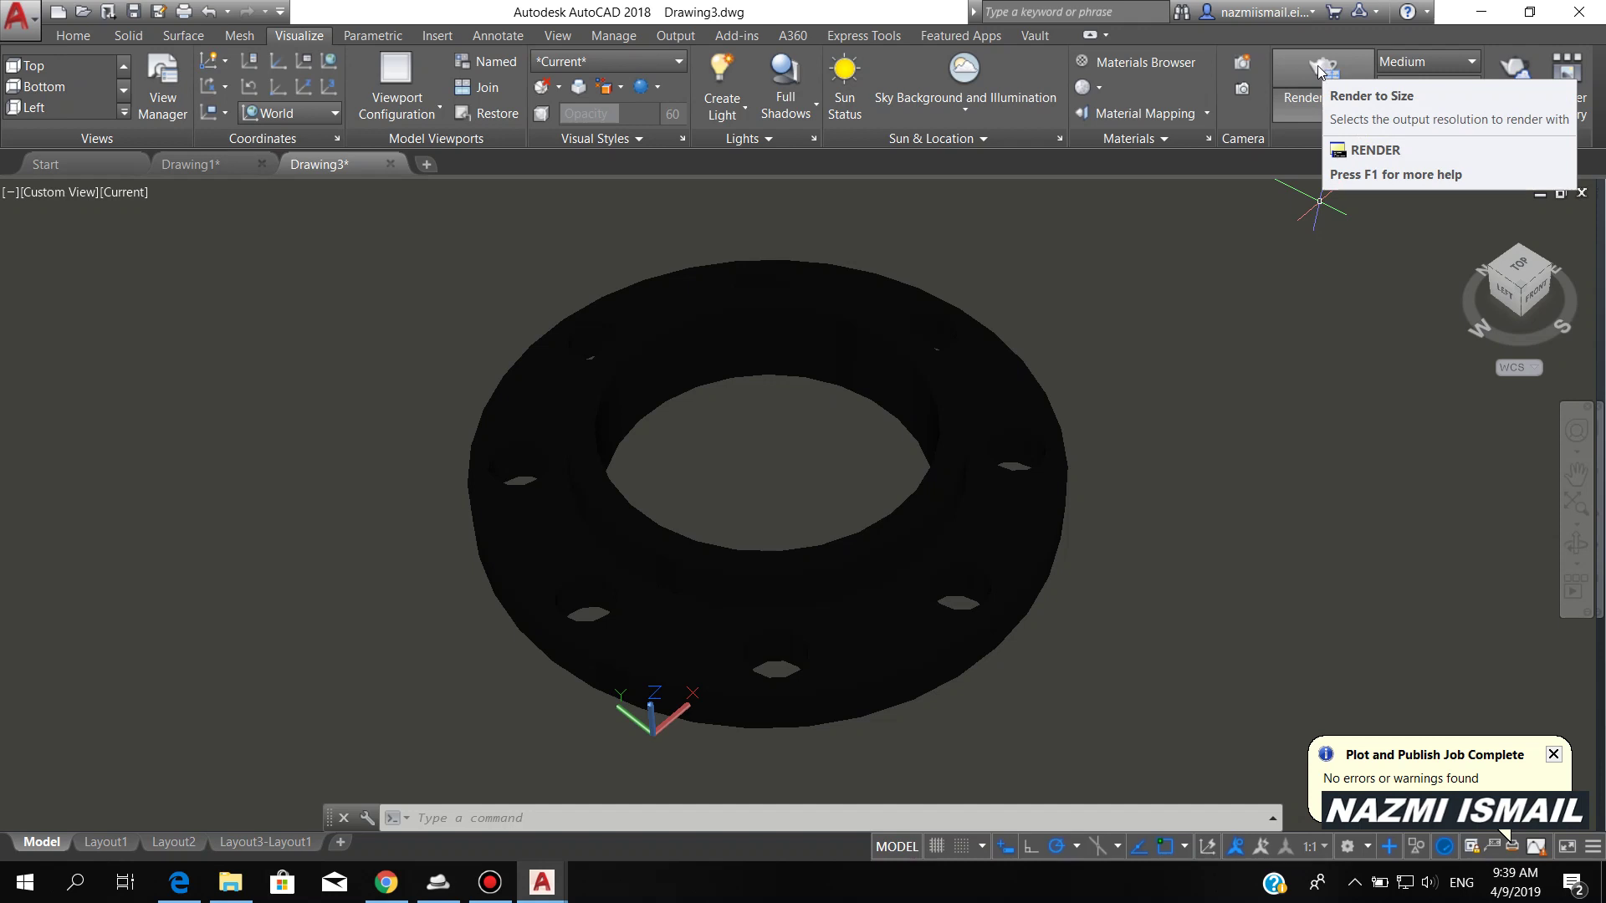
{"action": "left_click", "coordinate": [1319, 68]}
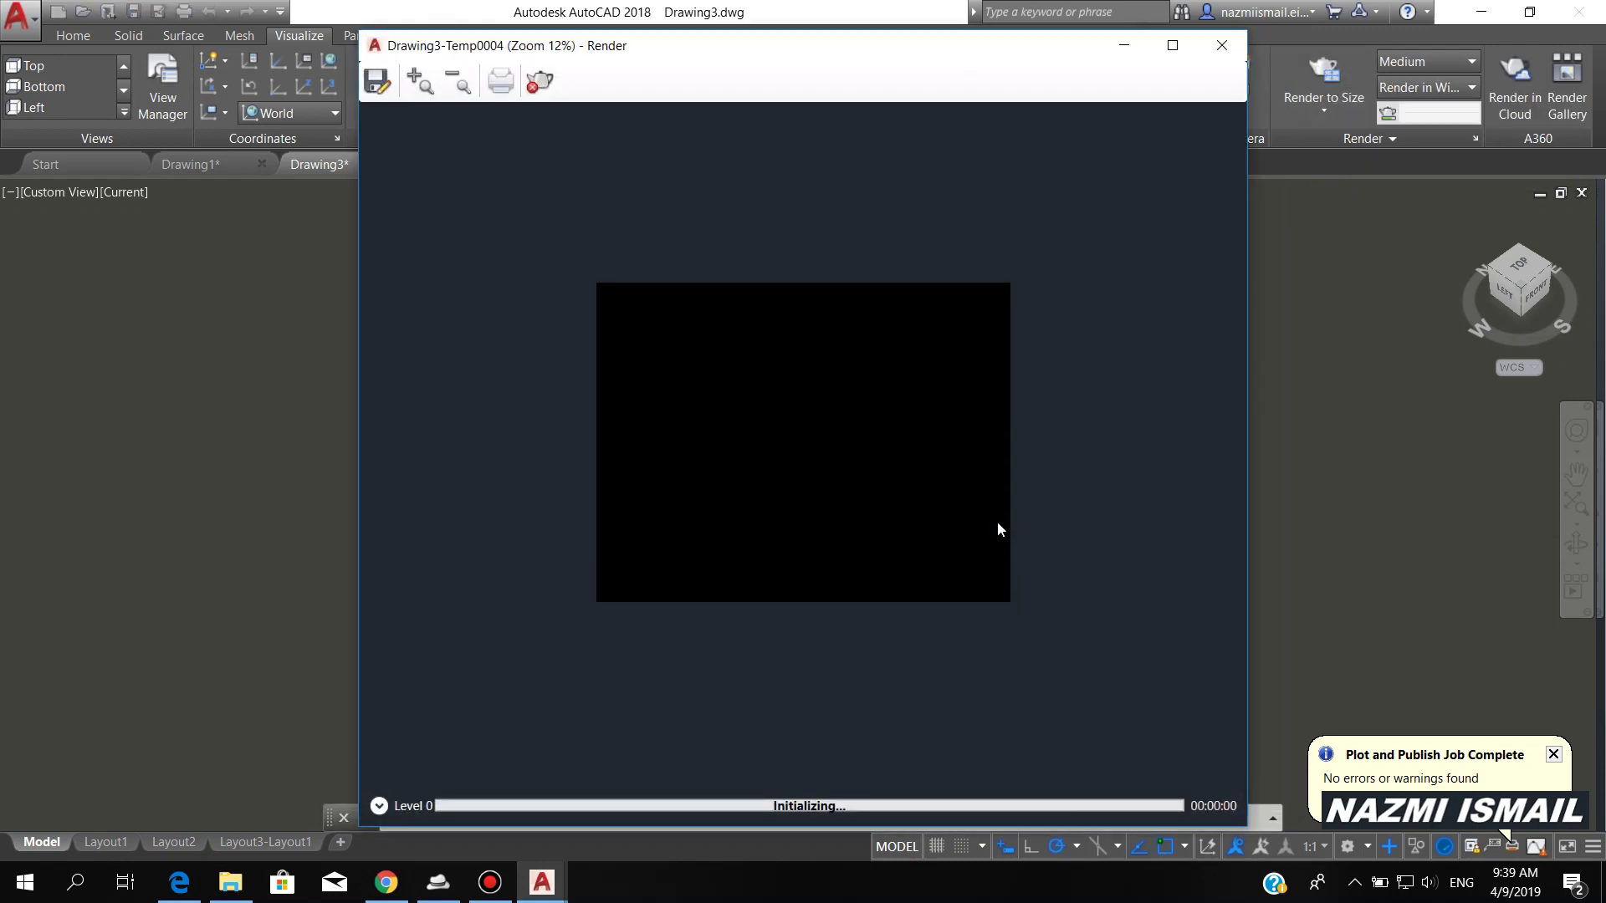
{"action": "left_click", "coordinate": [1173, 45]}
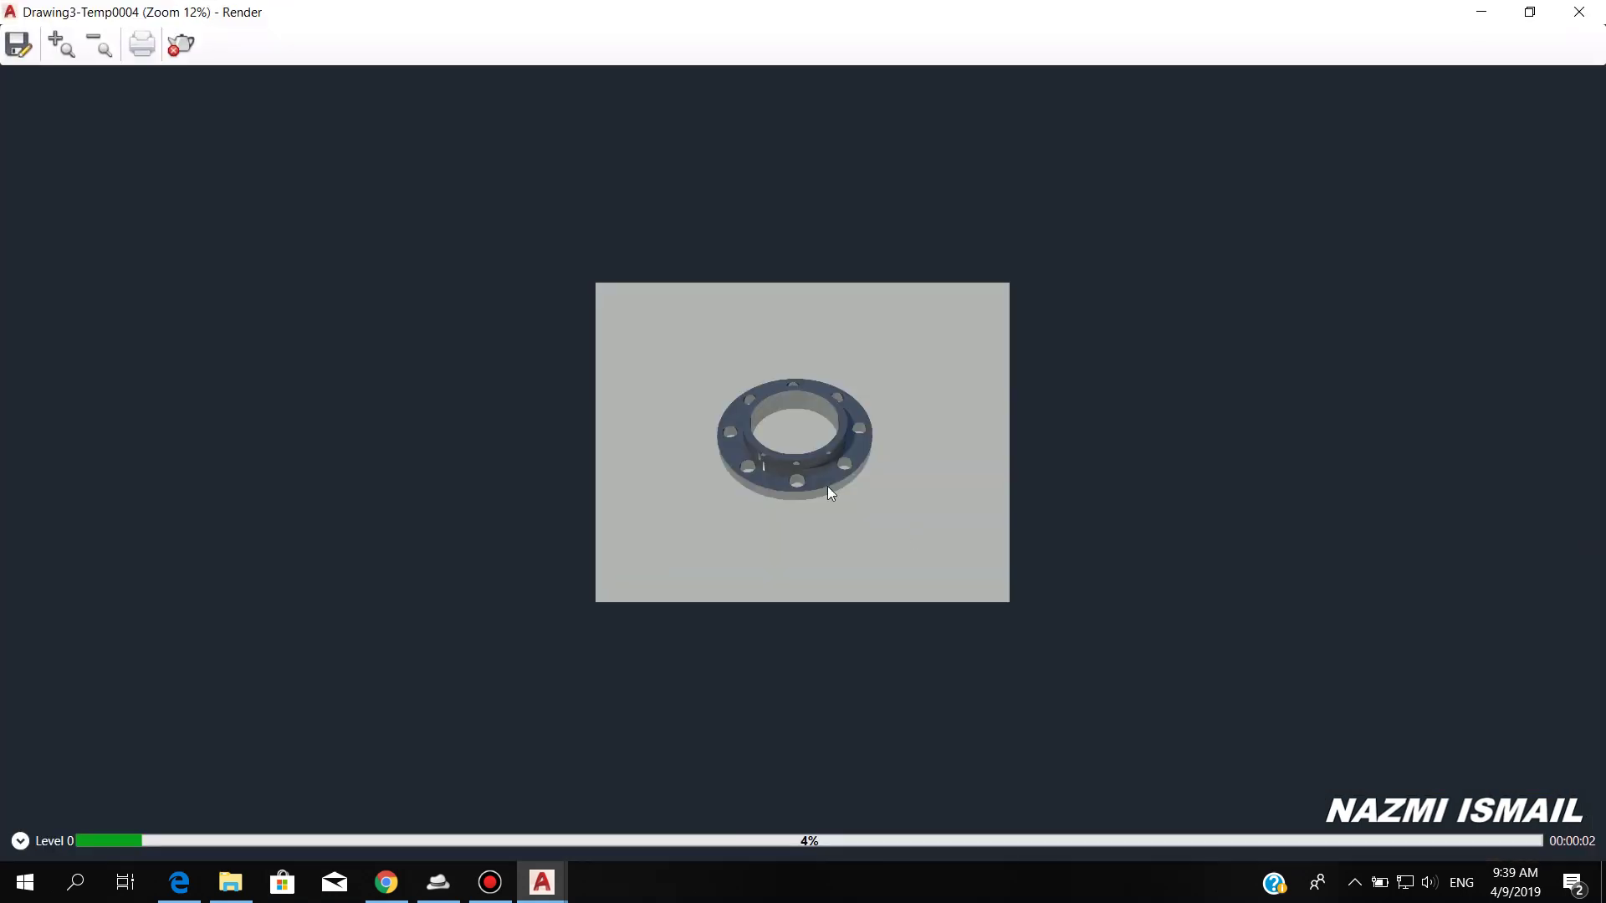
{"action": "scroll", "coordinate": [805, 445], "scroll_direction": "up", "scroll_amount": 2}
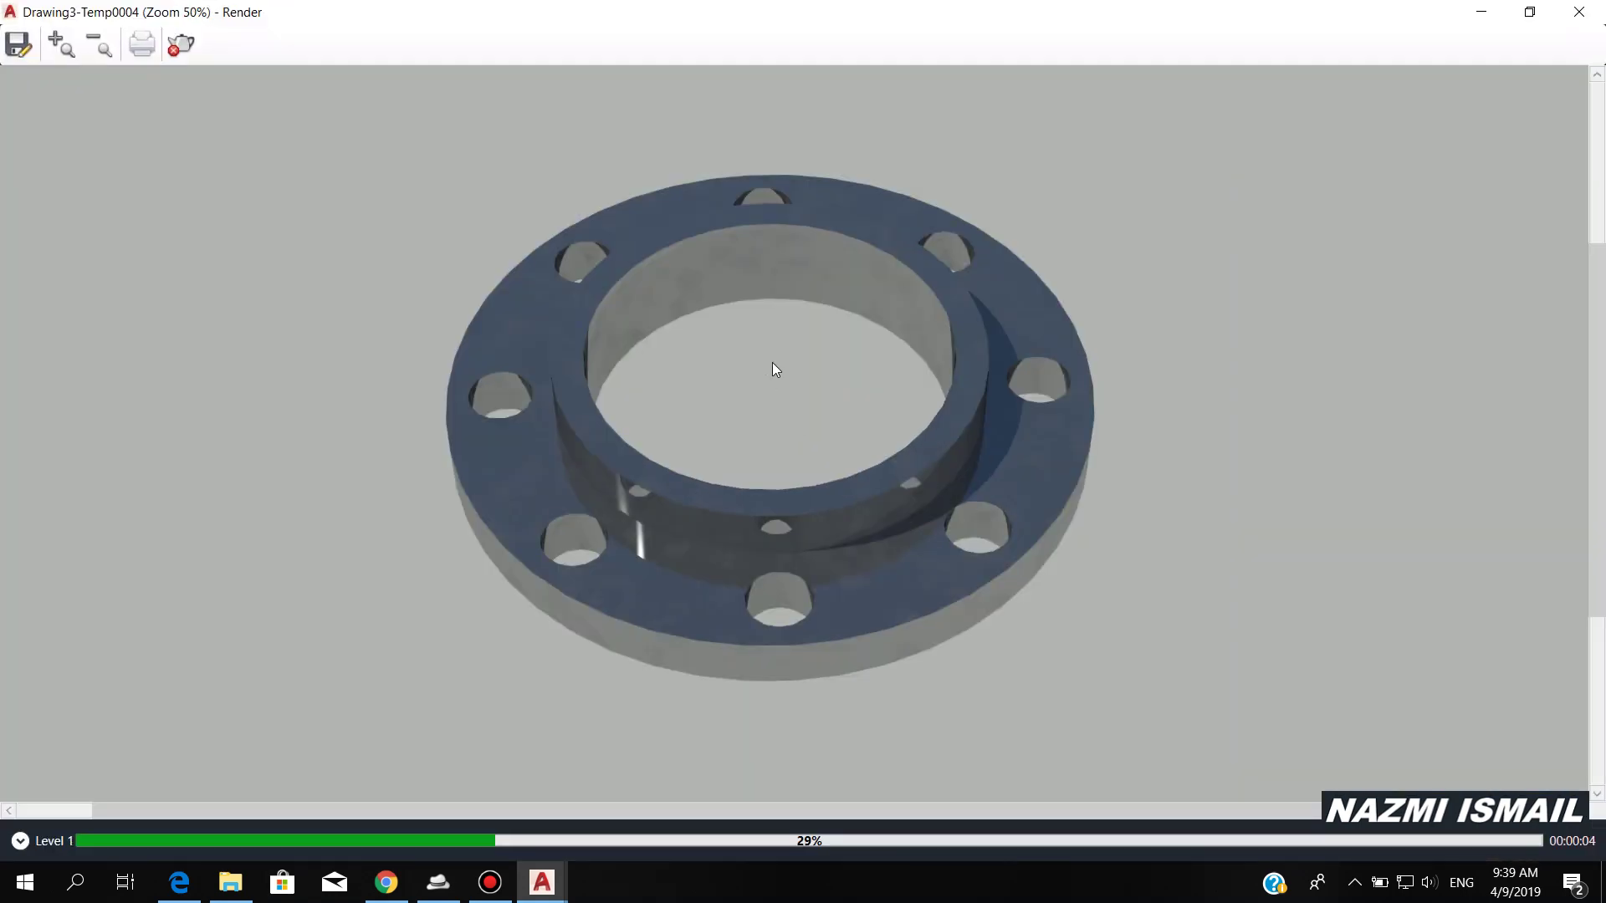
{"action": "left_click_drag", "start_coordinate": [772, 364], "coordinate": [771, 361]}
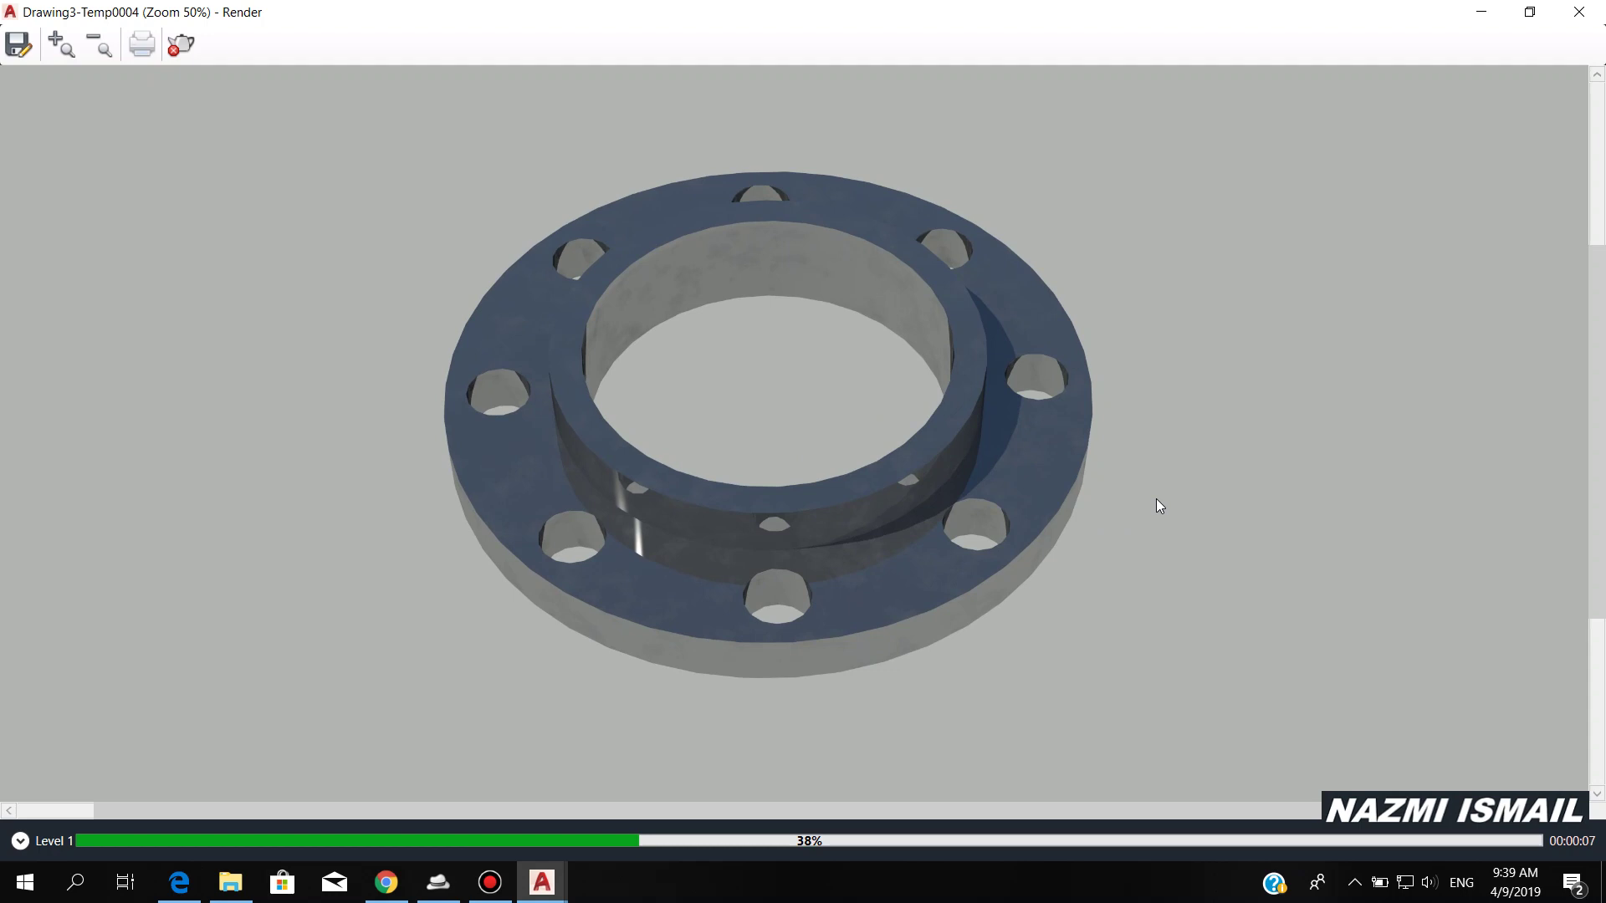